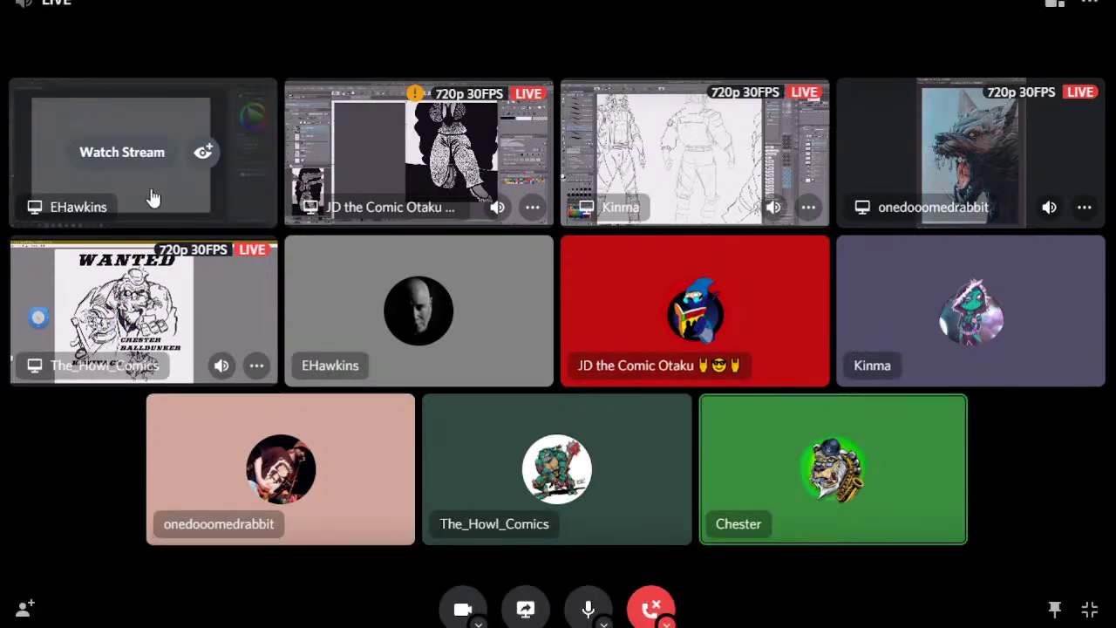
# Watch each participant's shared screen in the group call in turn, finishing on the SketchBook canvas.
pyautogui.click(204, 152)
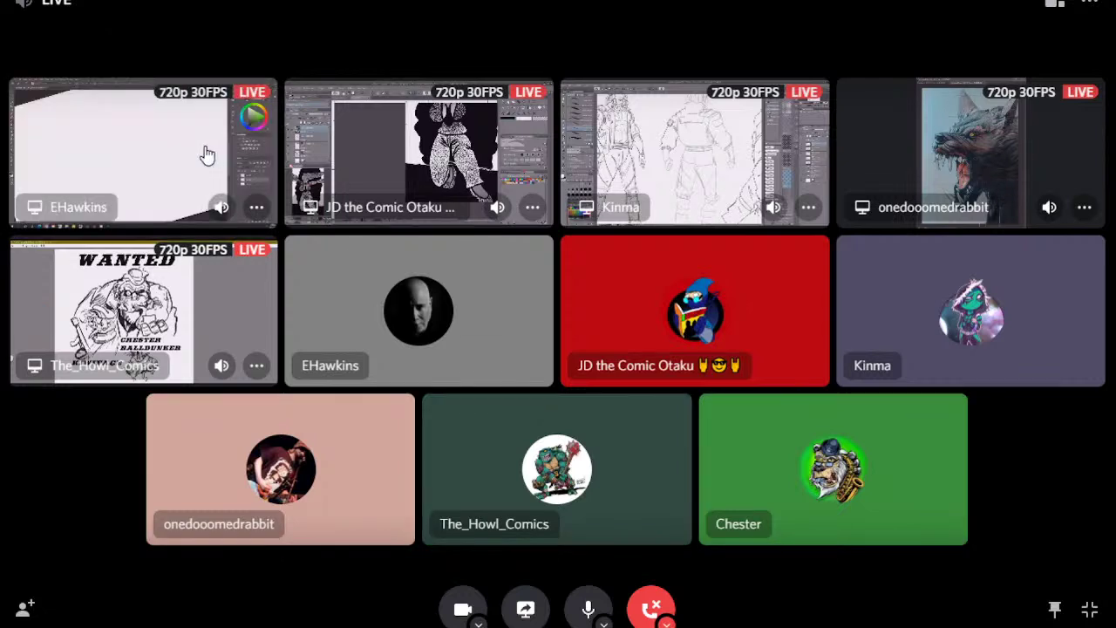
pyautogui.click(132, 155)
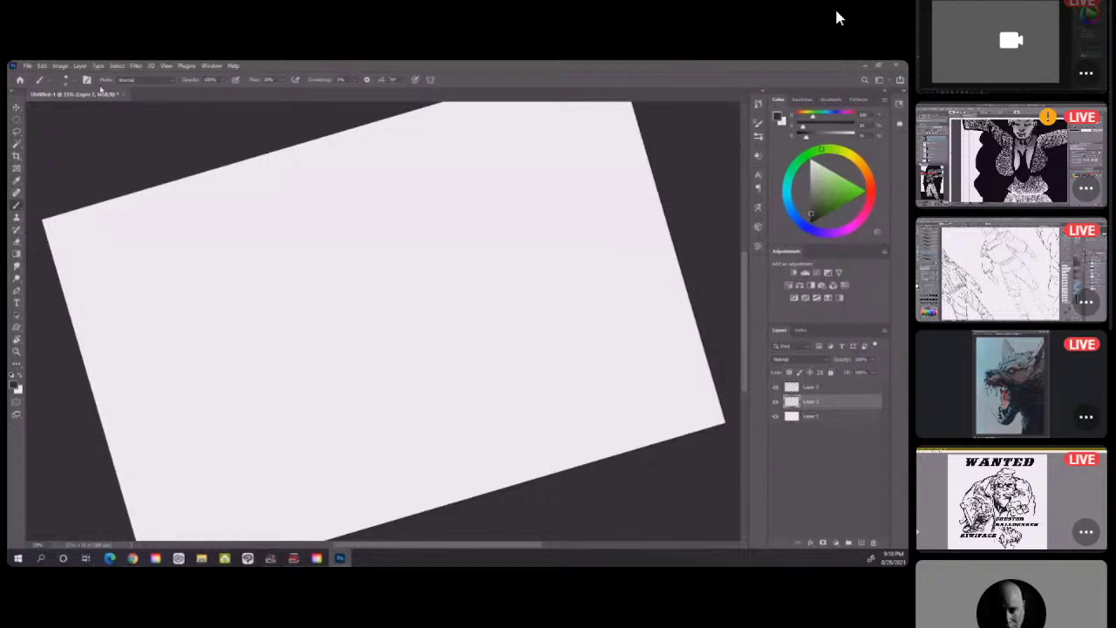
pyautogui.moveTo(834, 19)
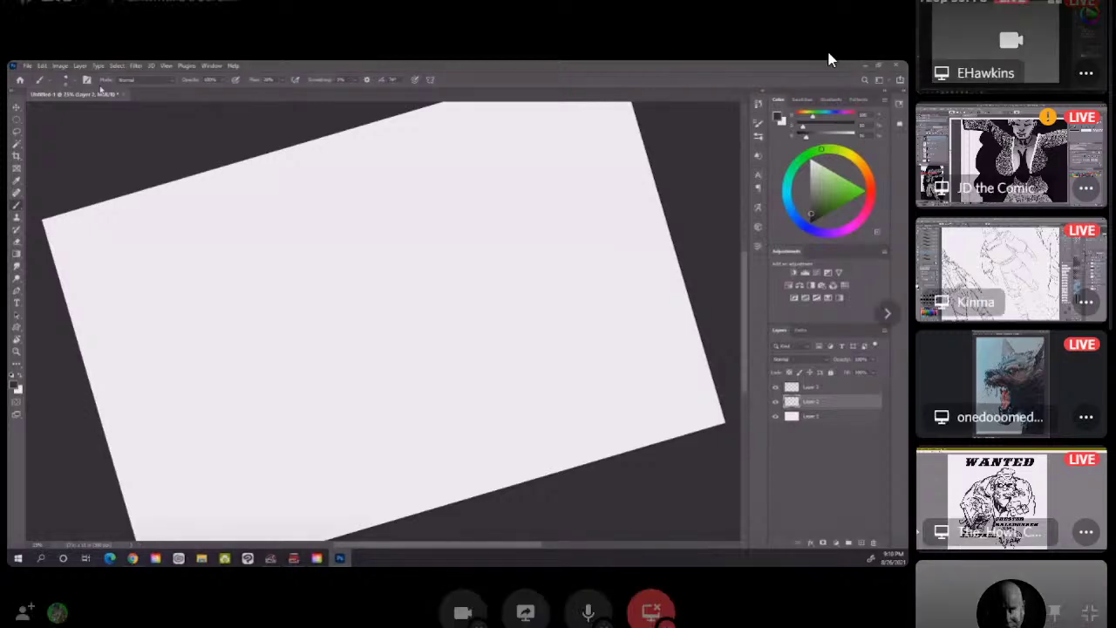
pyautogui.click(1037, 168)
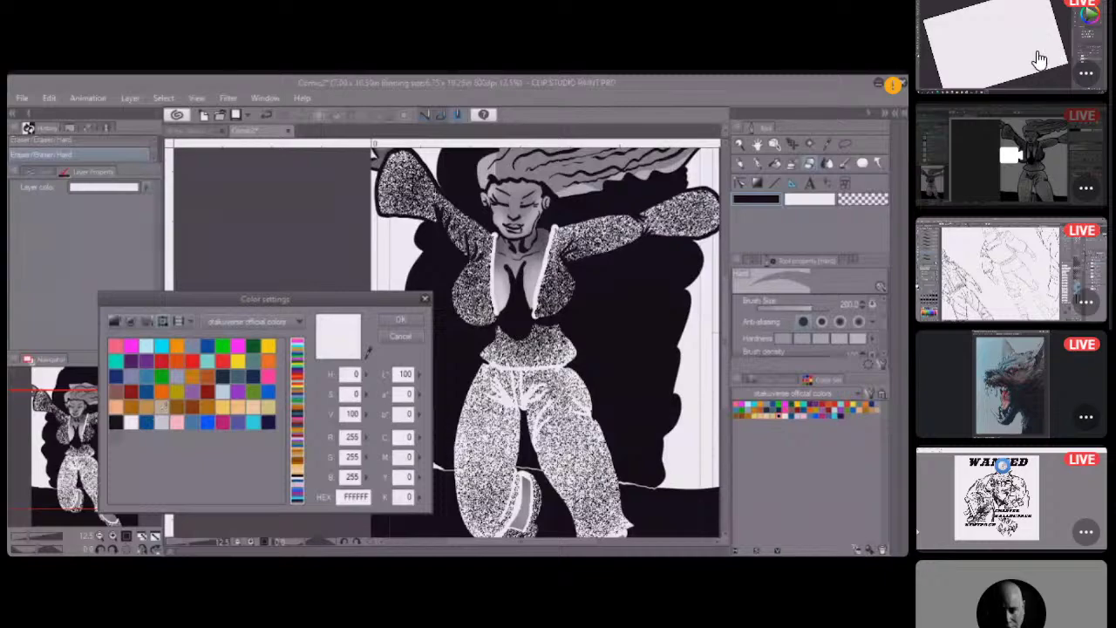
pyautogui.click(1007, 276)
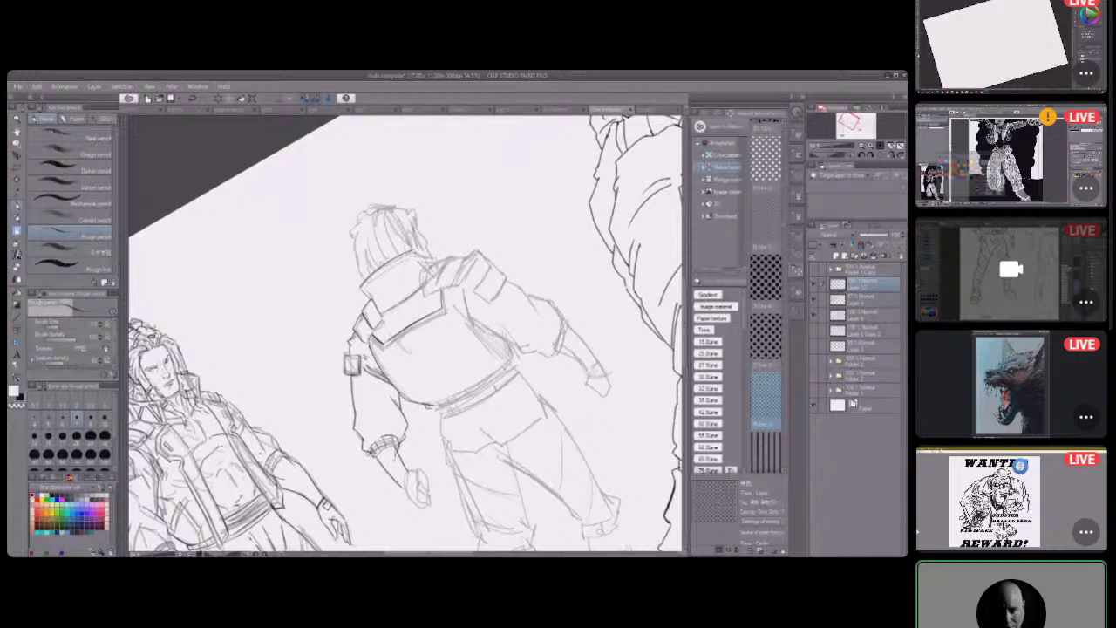
pyautogui.moveTo(997, 288)
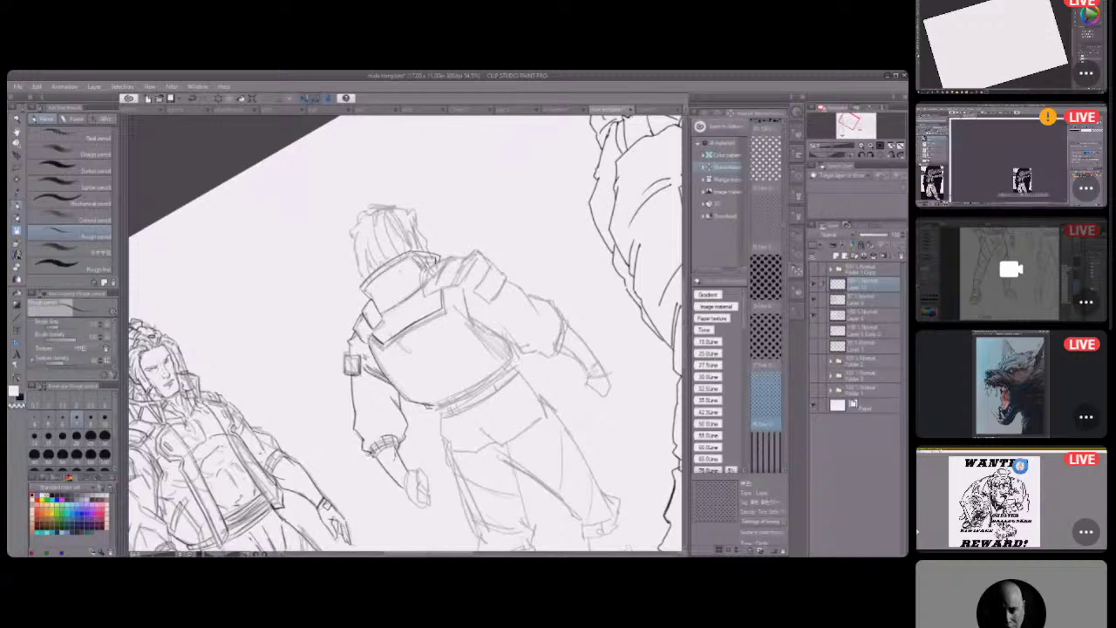
pyautogui.click(1013, 376)
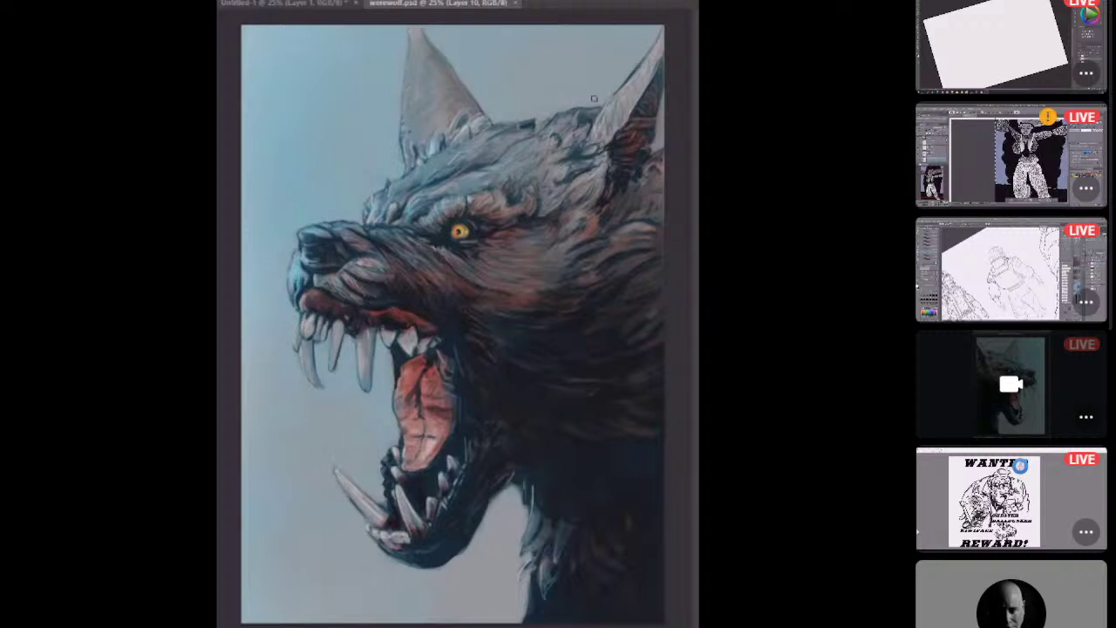
pyautogui.click(517, 5)
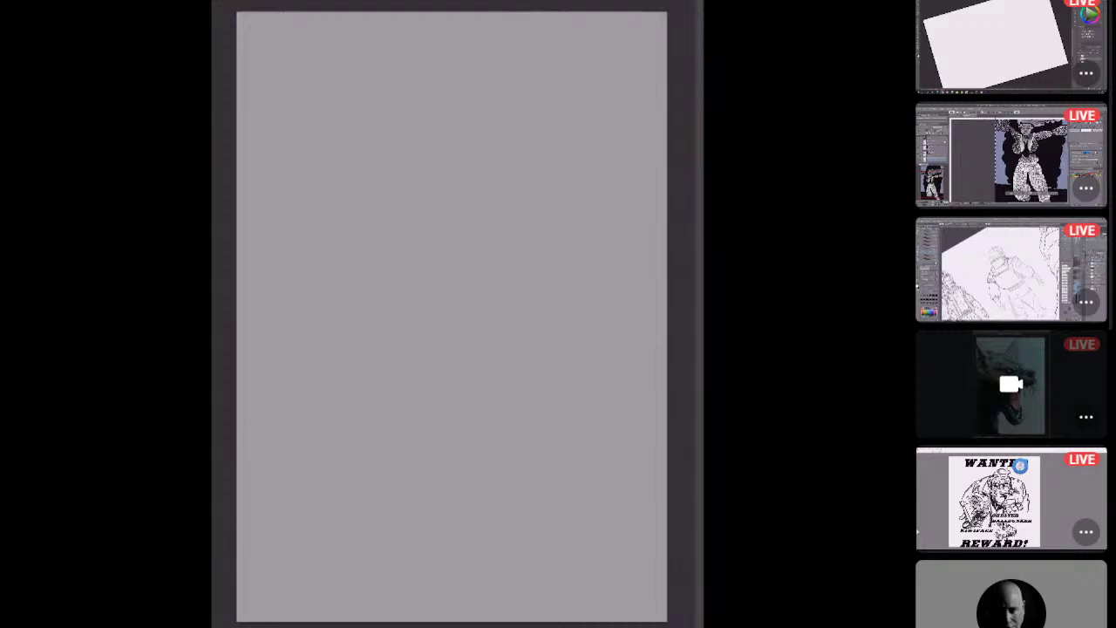
pyautogui.moveTo(984, 369)
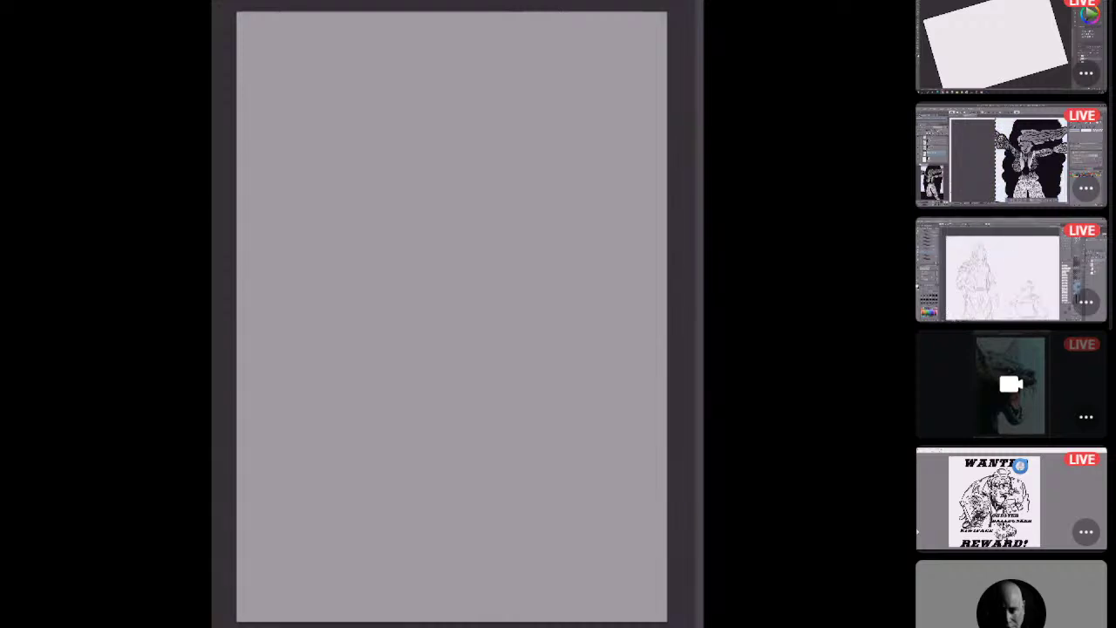
pyautogui.moveTo(1050, 387)
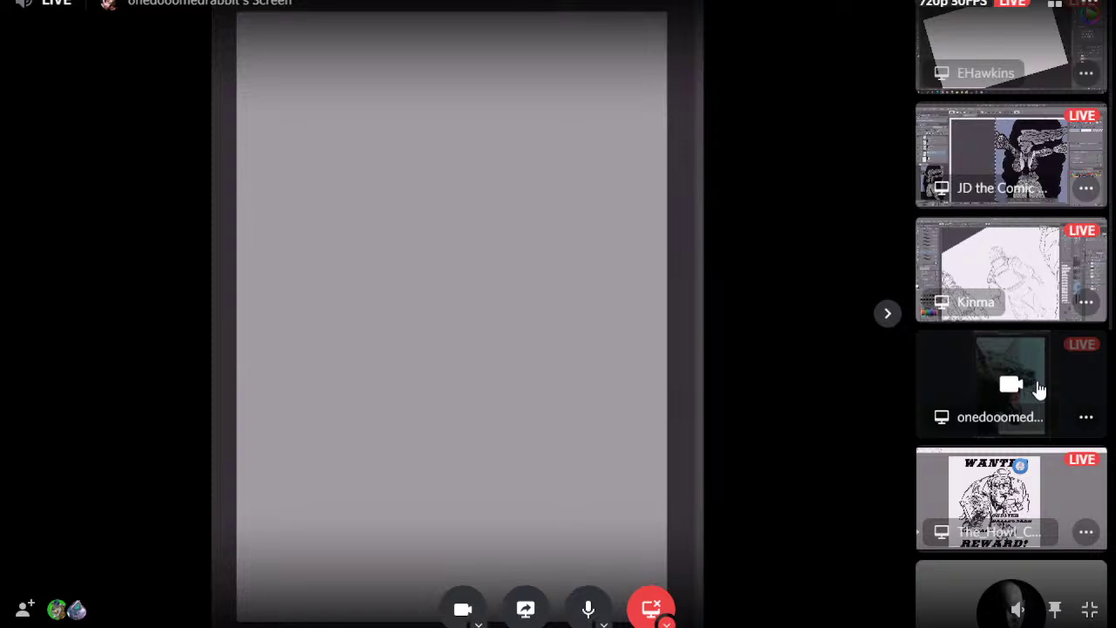
pyautogui.click(1018, 504)
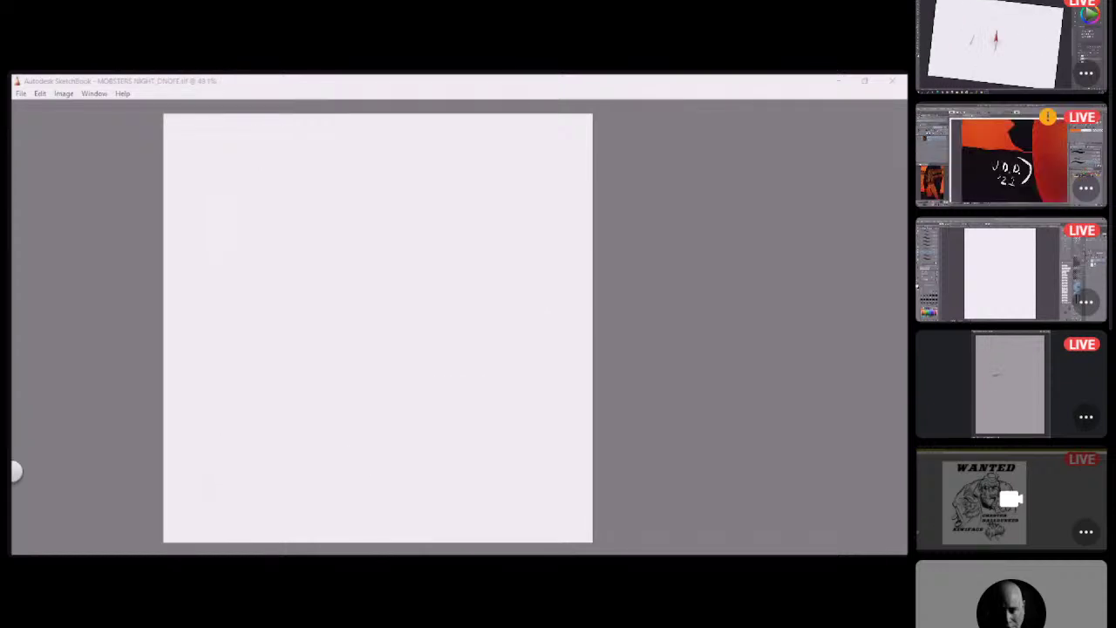
# Rough in a mobster's head on the blank canvas with a rounded jaw, wide hat brim and flat-topped crown.
pyautogui.click(641, 153)
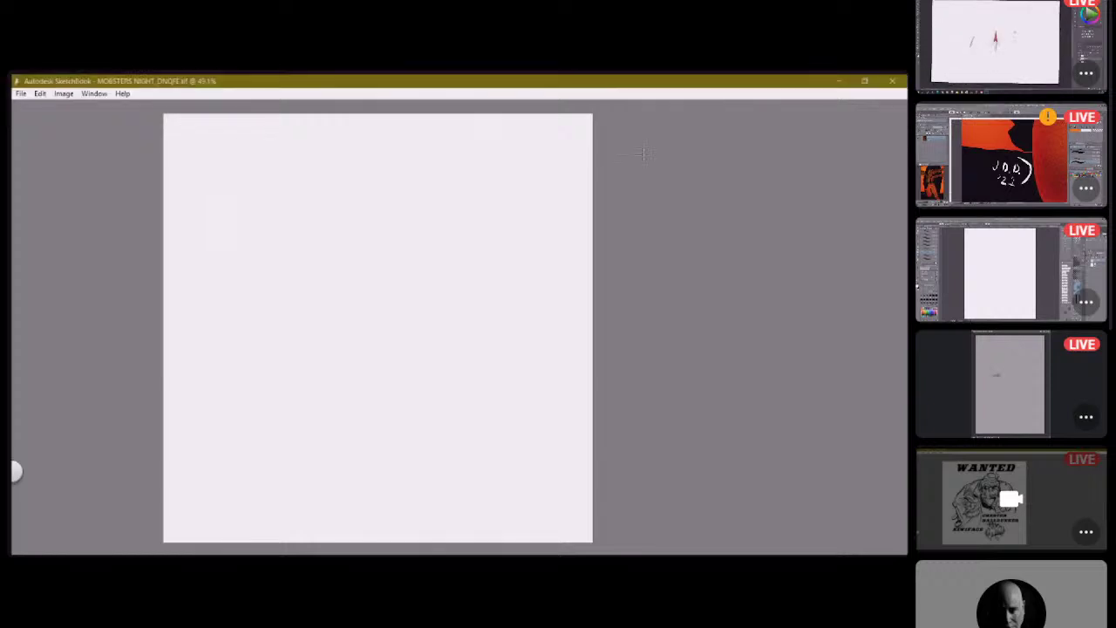
pyautogui.press('space')
pyautogui.moveTo(545, 470); pyautogui.dragTo(655, 513)
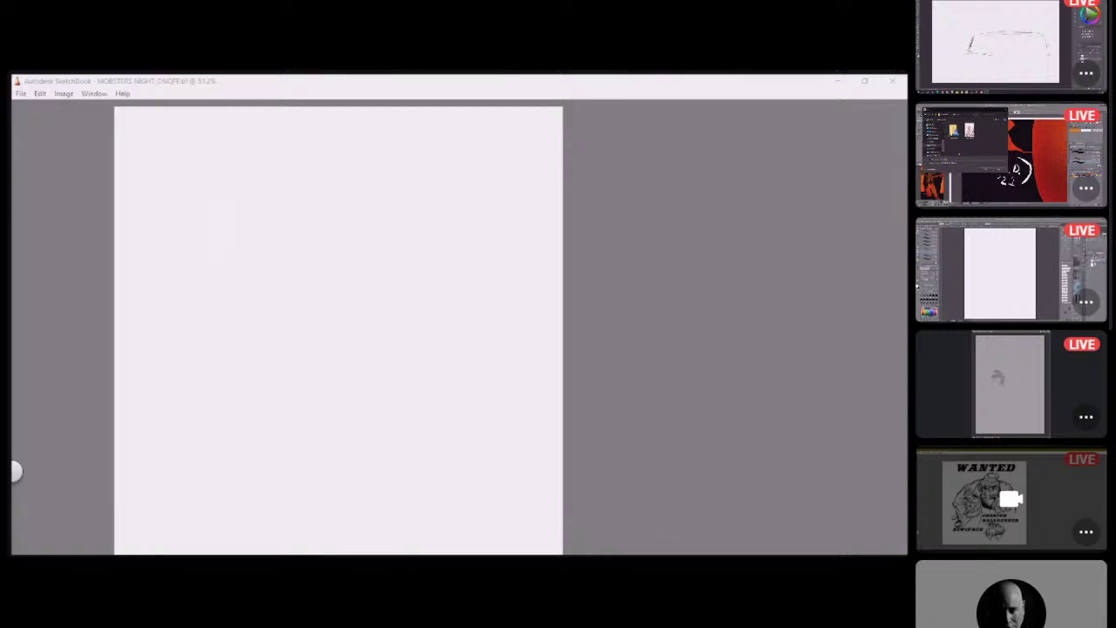
pyautogui.moveTo(288, 184); pyautogui.dragTo(282, 220)
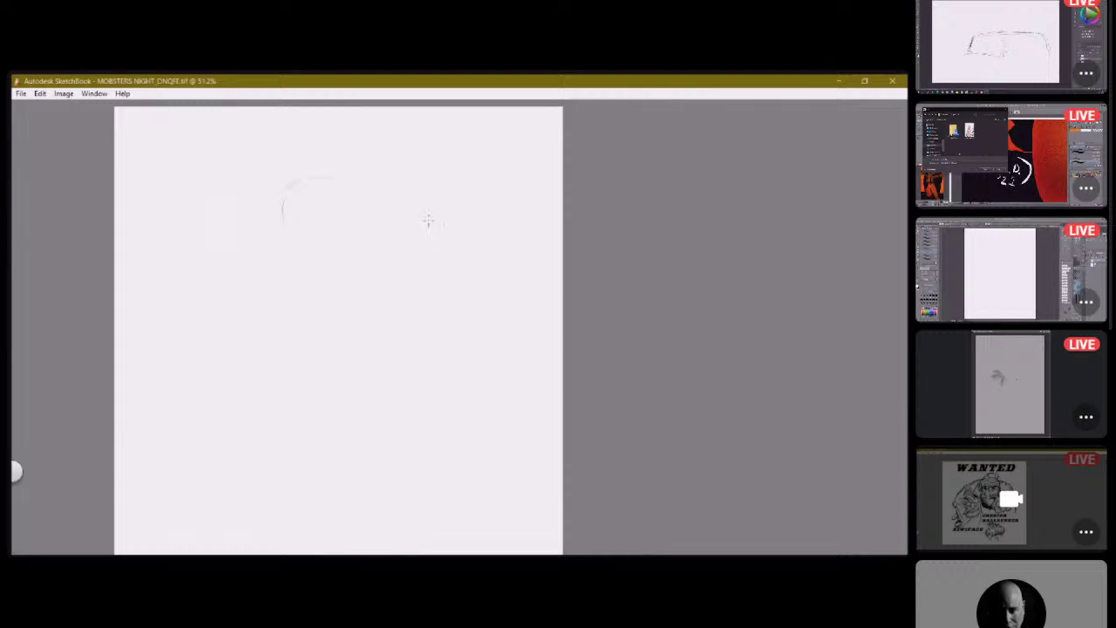
pyautogui.moveTo(355, 224); pyautogui.dragTo(286, 284)
pyautogui.moveTo(276, 216)
pyautogui.mouseDown()
pyautogui.moveTo(347, 186)
pyautogui.moveTo(307, 228)
pyautogui.moveTo(248, 229)
pyautogui.mouseUp()
pyautogui.moveTo(381, 185); pyautogui.dragTo(280, 218)
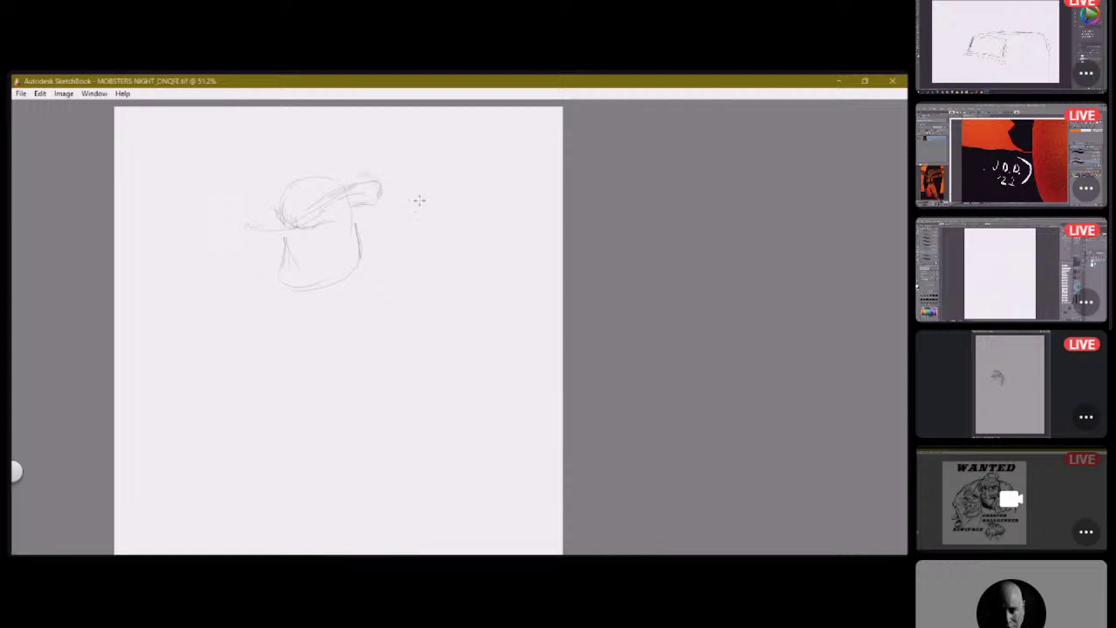
pyautogui.moveTo(270, 173)
pyautogui.mouseDown()
pyautogui.moveTo(277, 201)
pyautogui.moveTo(342, 164)
pyautogui.mouseUp()
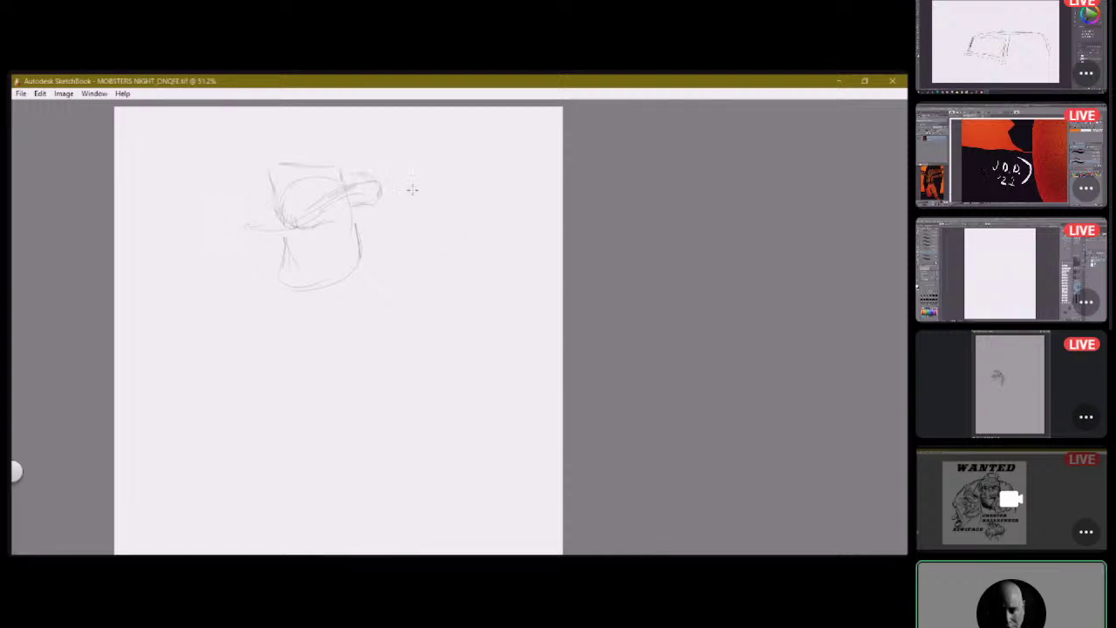
pyautogui.moveTo(292, 217); pyautogui.dragTo(225, 230)
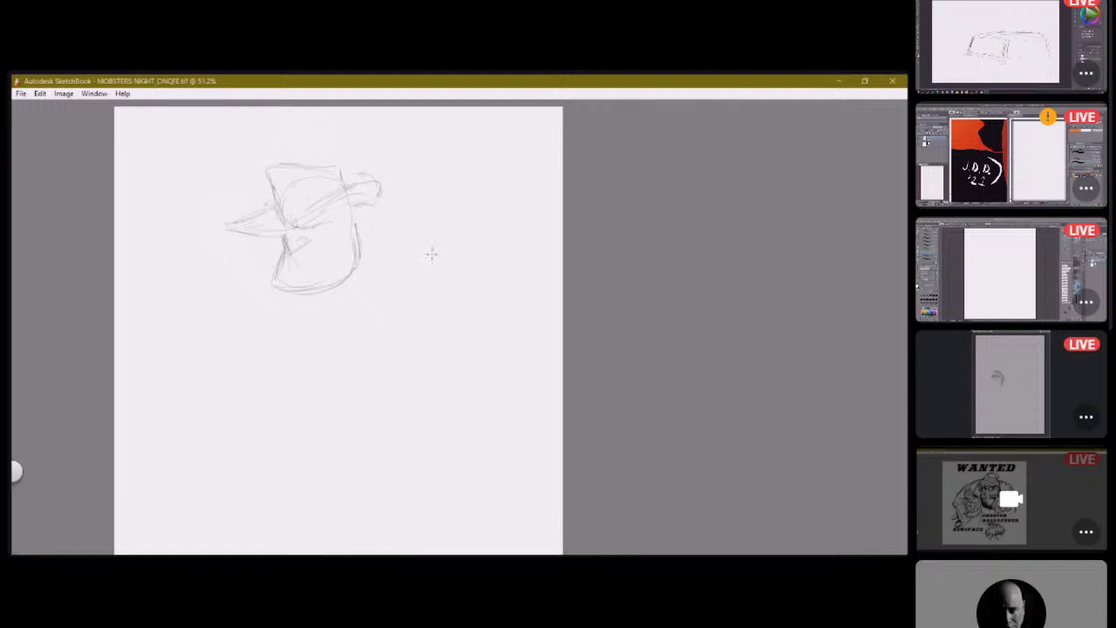
# Sketch the ear, the snarling open mouth and a heavier jawline on the mobster's face.
pyautogui.moveTo(360, 243); pyautogui.dragTo(353, 211)
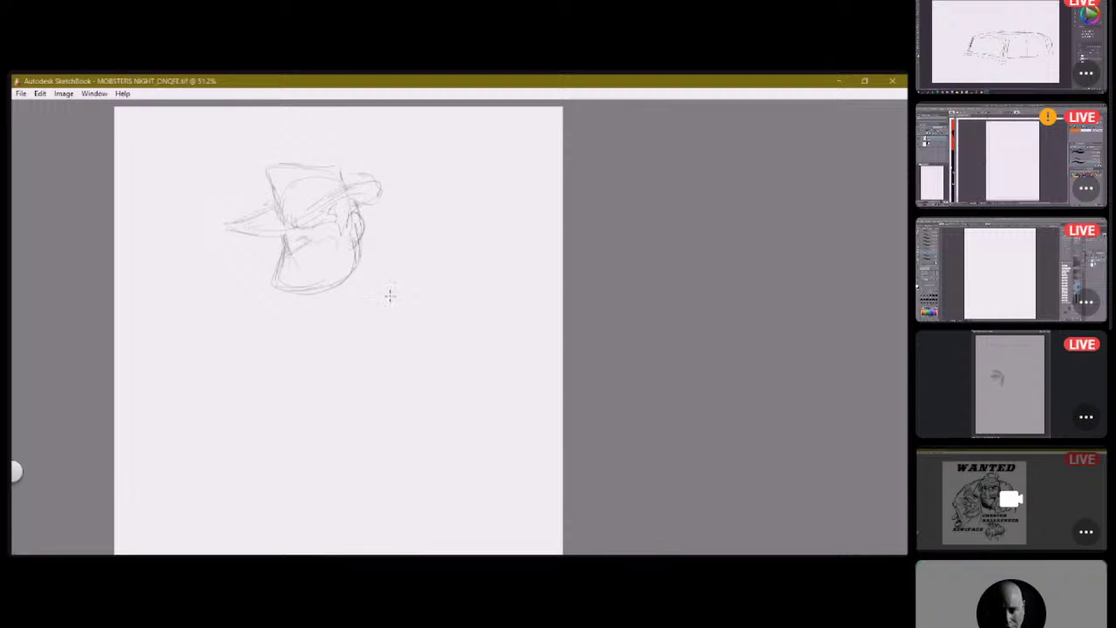
pyautogui.moveTo(335, 244)
pyautogui.mouseDown()
pyautogui.moveTo(334, 258)
pyautogui.moveTo(298, 257)
pyautogui.mouseUp()
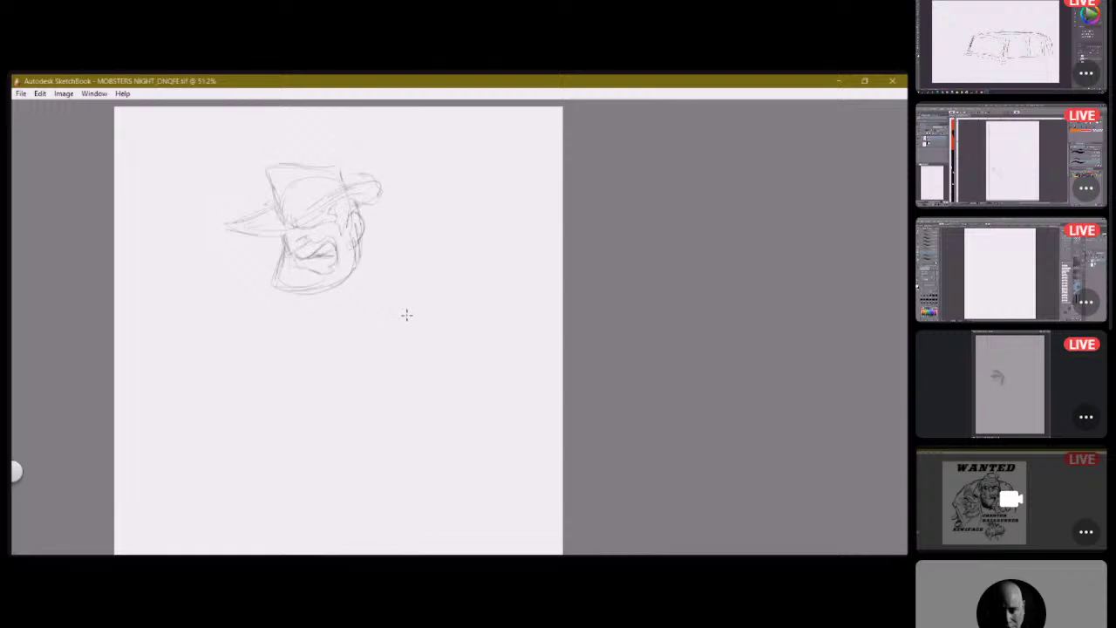
pyautogui.moveTo(274, 297)
pyautogui.mouseDown()
pyautogui.moveTo(345, 282)
pyautogui.moveTo(357, 249)
pyautogui.mouseUp()
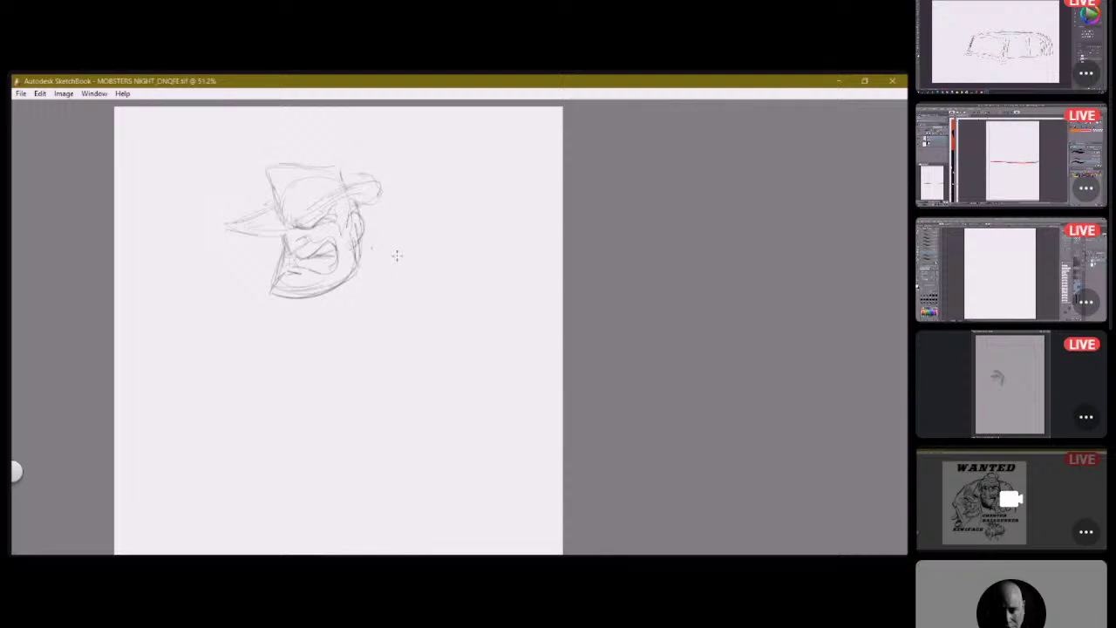
# Redraw the hat with a sweeping brim, a firmer crown outline, a hatband and a crease in the crown.
pyautogui.moveTo(251, 229)
pyautogui.mouseDown()
pyautogui.moveTo(229, 233)
pyautogui.moveTo(305, 232)
pyautogui.moveTo(342, 199)
pyautogui.moveTo(394, 183)
pyautogui.mouseUp()
pyautogui.moveTo(277, 213)
pyautogui.mouseDown()
pyautogui.moveTo(262, 167)
pyautogui.moveTo(317, 165)
pyautogui.mouseUp()
pyautogui.moveTo(272, 164); pyautogui.dragTo(340, 161)
pyautogui.moveTo(268, 201)
pyautogui.mouseDown()
pyautogui.moveTo(319, 195)
pyautogui.moveTo(300, 193)
pyautogui.mouseUp()
pyautogui.moveTo(288, 196)
pyautogui.mouseDown()
pyautogui.moveTo(359, 178)
pyautogui.moveTo(269, 197)
pyautogui.moveTo(310, 213)
pyautogui.moveTo(319, 200)
pyautogui.moveTo(264, 172)
pyautogui.moveTo(327, 163)
pyautogui.moveTo(307, 172)
pyautogui.mouseUp()
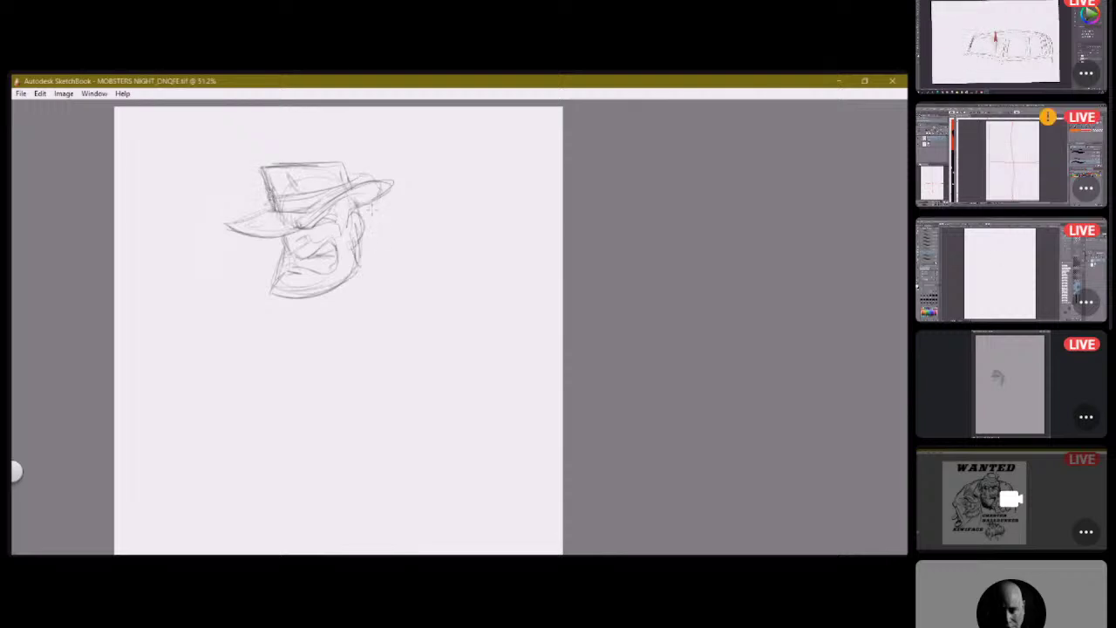
# Sketch the raised coat collar on both sides of the head and the curve of the broad far shoulder.
pyautogui.moveTo(272, 209)
pyautogui.mouseDown()
pyautogui.moveTo(218, 224)
pyautogui.moveTo(272, 241)
pyautogui.mouseUp()
pyautogui.moveTo(358, 210)
pyautogui.mouseDown()
pyautogui.moveTo(400, 180)
pyautogui.moveTo(437, 249)
pyautogui.mouseUp()
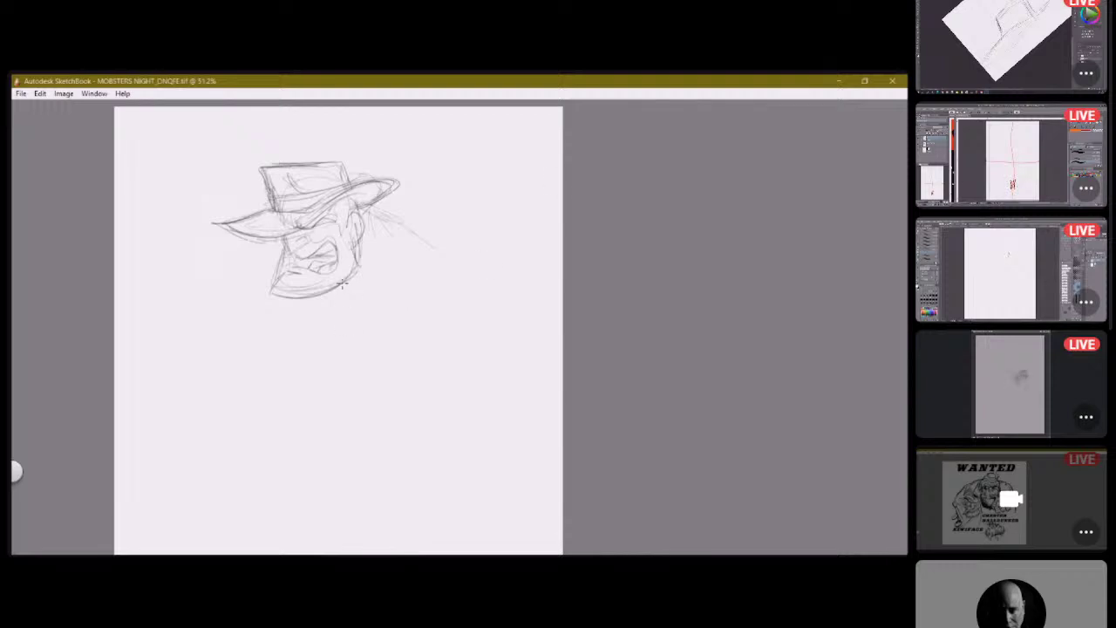
pyautogui.moveTo(267, 275); pyautogui.dragTo(294, 303)
pyautogui.moveTo(394, 223); pyautogui.dragTo(436, 267)
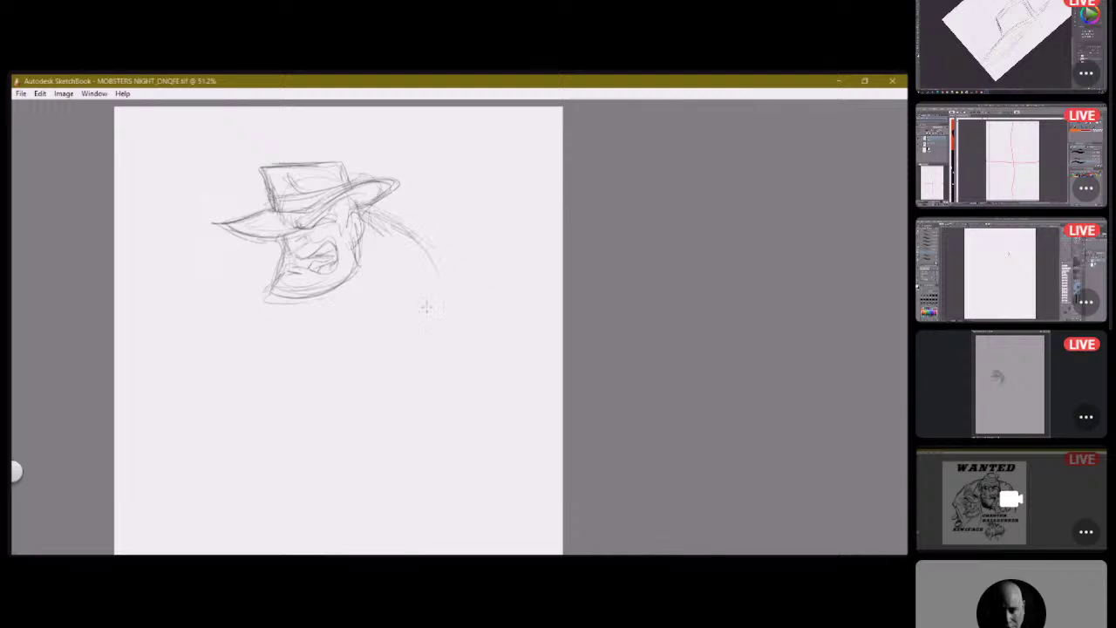
pyautogui.moveTo(265, 241)
pyautogui.mouseDown()
pyautogui.moveTo(243, 281)
pyautogui.moveTo(214, 296)
pyautogui.moveTo(230, 278)
pyautogui.moveTo(238, 288)
pyautogui.mouseUp()
pyautogui.moveTo(423, 234)
pyautogui.mouseDown()
pyautogui.moveTo(441, 264)
pyautogui.moveTo(429, 278)
pyautogui.mouseUp()
pyautogui.moveTo(419, 277); pyautogui.dragTo(393, 286)
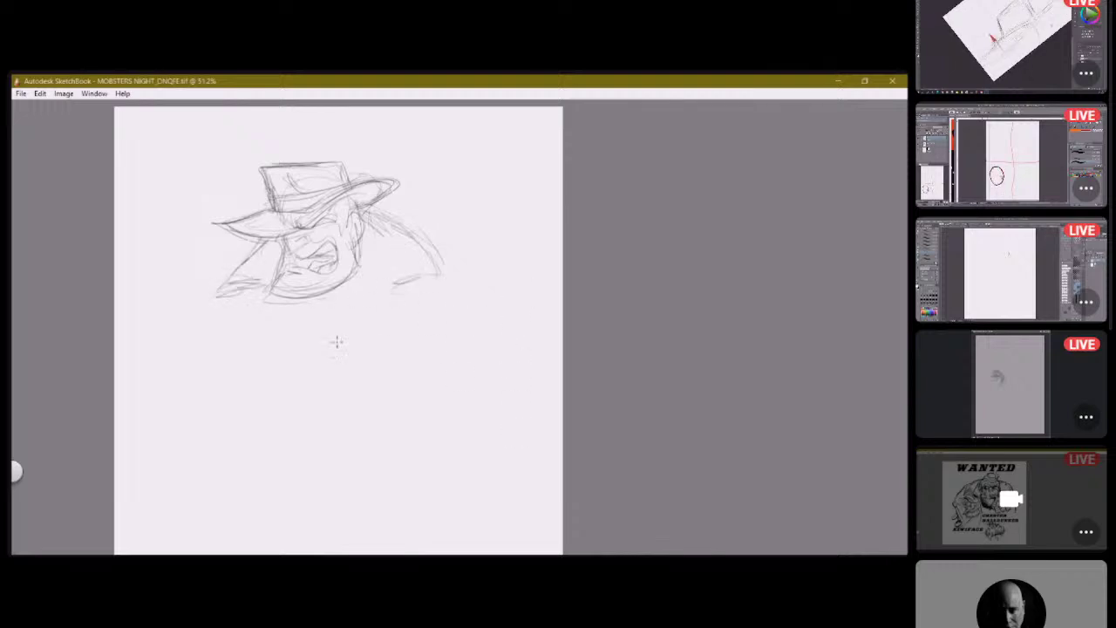
pyautogui.moveTo(441, 254); pyautogui.dragTo(471, 331)
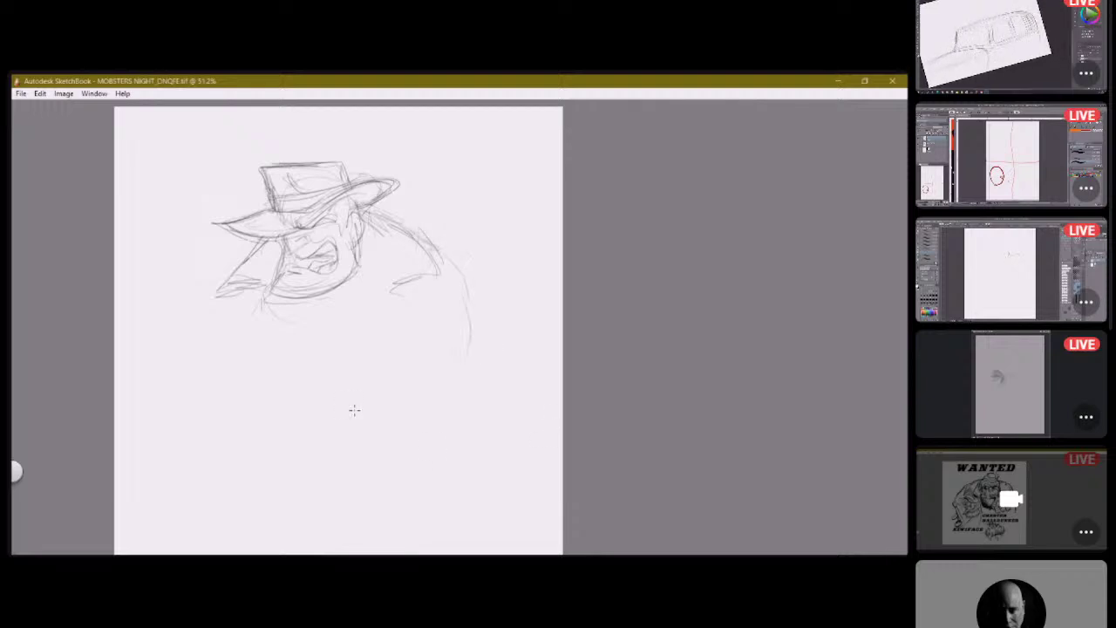
# Rough in the thick forearm folded across the chest and the bulky upper arm with its elbow.
pyautogui.moveTo(261, 316)
pyautogui.mouseDown()
pyautogui.moveTo(193, 345)
pyautogui.moveTo(272, 423)
pyautogui.mouseUp()
pyautogui.moveTo(211, 389)
pyautogui.mouseDown()
pyautogui.moveTo(230, 331)
pyautogui.moveTo(328, 364)
pyautogui.moveTo(267, 420)
pyautogui.moveTo(328, 450)
pyautogui.moveTo(364, 436)
pyautogui.mouseUp()
pyautogui.moveTo(380, 418); pyautogui.dragTo(380, 443)
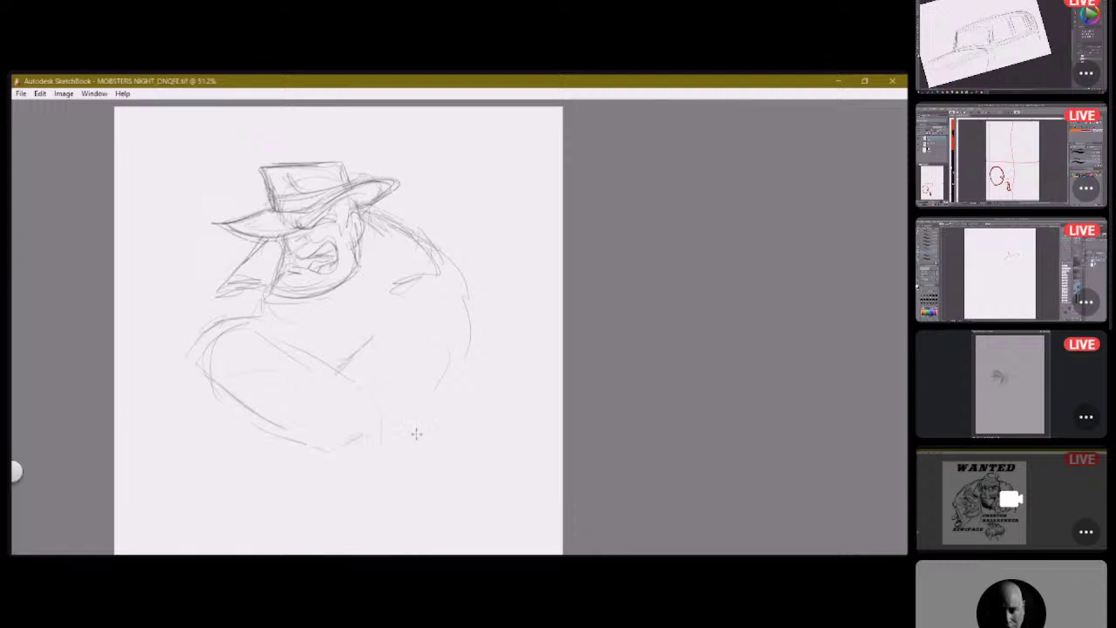
pyautogui.moveTo(345, 368); pyautogui.dragTo(358, 380)
pyautogui.moveTo(391, 304)
pyautogui.mouseDown()
pyautogui.moveTo(443, 287)
pyautogui.moveTo(476, 345)
pyautogui.mouseUp()
pyautogui.moveTo(440, 383)
pyautogui.mouseDown()
pyautogui.moveTo(352, 460)
pyautogui.moveTo(296, 439)
pyautogui.moveTo(253, 401)
pyautogui.moveTo(237, 347)
pyautogui.moveTo(272, 342)
pyautogui.moveTo(349, 377)
pyautogui.mouseUp()
# Add the clenched fist and sleeve cuff, and strengthen the forearm outline and the folds at the elbow.
pyautogui.moveTo(225, 373)
pyautogui.mouseDown()
pyautogui.moveTo(207, 358)
pyautogui.moveTo(230, 336)
pyautogui.moveTo(250, 331)
pyautogui.moveTo(243, 340)
pyautogui.moveTo(265, 349)
pyautogui.mouseUp()
pyautogui.moveTo(250, 312)
pyautogui.mouseDown()
pyautogui.moveTo(232, 335)
pyautogui.moveTo(202, 315)
pyautogui.moveTo(221, 293)
pyautogui.mouseUp()
pyautogui.moveTo(223, 298)
pyautogui.mouseDown()
pyautogui.moveTo(207, 293)
pyautogui.moveTo(238, 328)
pyautogui.mouseUp()
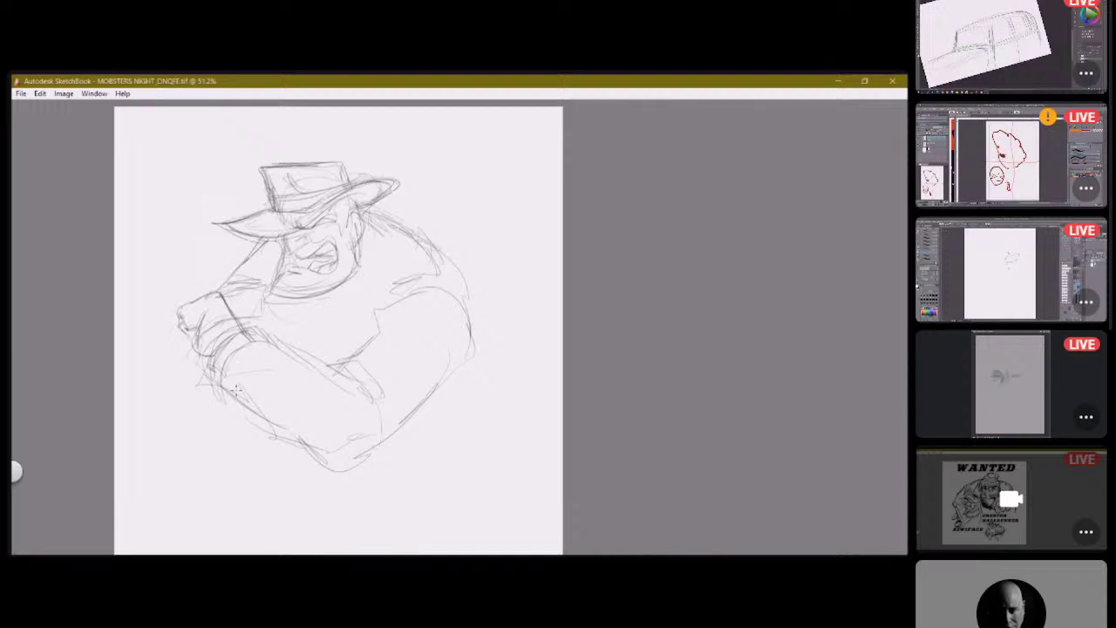
pyautogui.moveTo(185, 350)
pyautogui.mouseDown()
pyautogui.moveTo(183, 361)
pyautogui.moveTo(197, 345)
pyautogui.moveTo(267, 342)
pyautogui.moveTo(225, 382)
pyautogui.moveTo(328, 379)
pyautogui.mouseUp()
pyautogui.moveTo(254, 338)
pyautogui.mouseDown()
pyautogui.moveTo(349, 384)
pyautogui.moveTo(219, 410)
pyautogui.moveTo(354, 467)
pyautogui.mouseUp()
pyautogui.moveTo(344, 366)
pyautogui.mouseDown()
pyautogui.moveTo(369, 405)
pyautogui.moveTo(381, 399)
pyautogui.mouseUp()
pyautogui.moveTo(353, 340); pyautogui.dragTo(385, 403)
pyautogui.moveTo(403, 298); pyautogui.dragTo(363, 341)
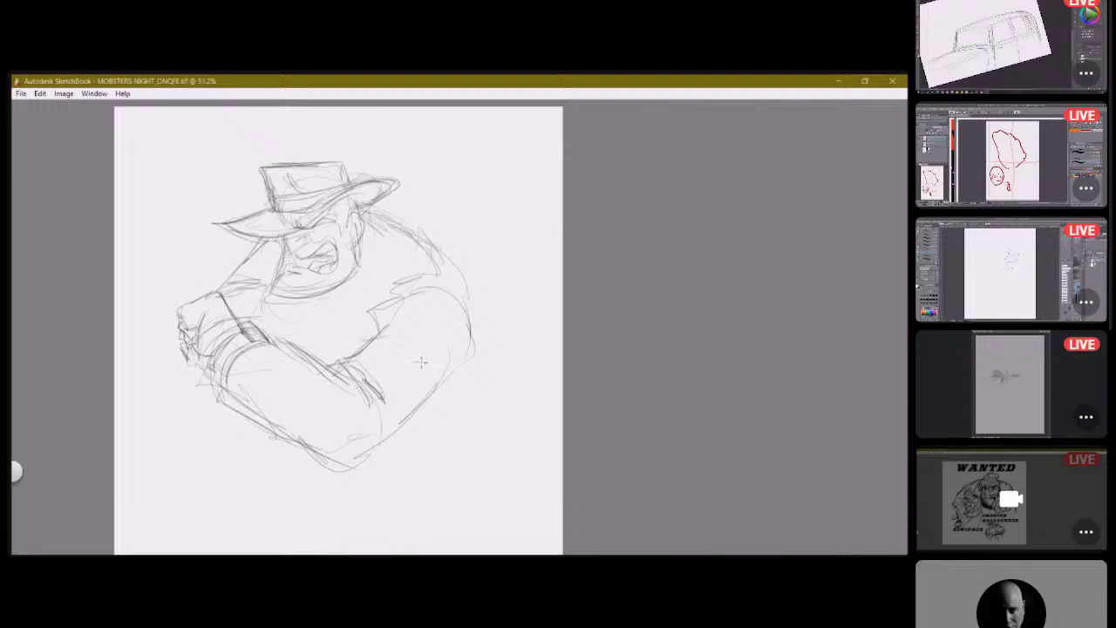
# Draw the open coat front with jagged lapels over the chest, plus fold lines around the collar and sleeve.
pyautogui.moveTo(371, 221); pyautogui.dragTo(326, 361)
pyautogui.moveTo(417, 415); pyautogui.dragTo(408, 426)
pyautogui.moveTo(410, 281); pyautogui.dragTo(373, 304)
pyautogui.moveTo(375, 329); pyautogui.dragTo(358, 356)
pyautogui.moveTo(302, 301)
pyautogui.mouseDown()
pyautogui.moveTo(266, 338)
pyautogui.moveTo(262, 329)
pyautogui.mouseUp()
pyautogui.moveTo(260, 294)
pyautogui.mouseDown()
pyautogui.moveTo(238, 305)
pyautogui.moveTo(237, 324)
pyautogui.mouseUp()
pyautogui.moveTo(260, 318); pyautogui.dragTo(242, 347)
pyautogui.moveTo(380, 393); pyautogui.dragTo(377, 404)
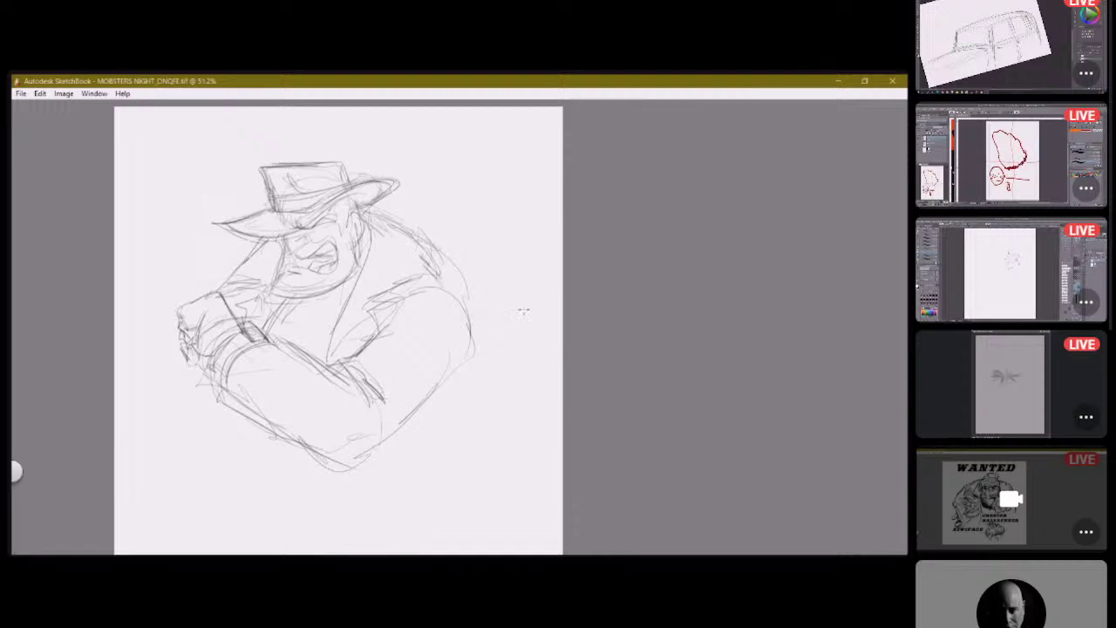
# Scale the figure sketch down on the canvas, and rough in the lower torso and a coat tail flaring outward.
pyautogui.moveTo(386, 244)
pyautogui.mouseDown()
pyautogui.moveTo(483, 314)
pyautogui.moveTo(529, 439)
pyautogui.moveTo(550, 450)
pyautogui.moveTo(579, 421)
pyautogui.mouseUp()
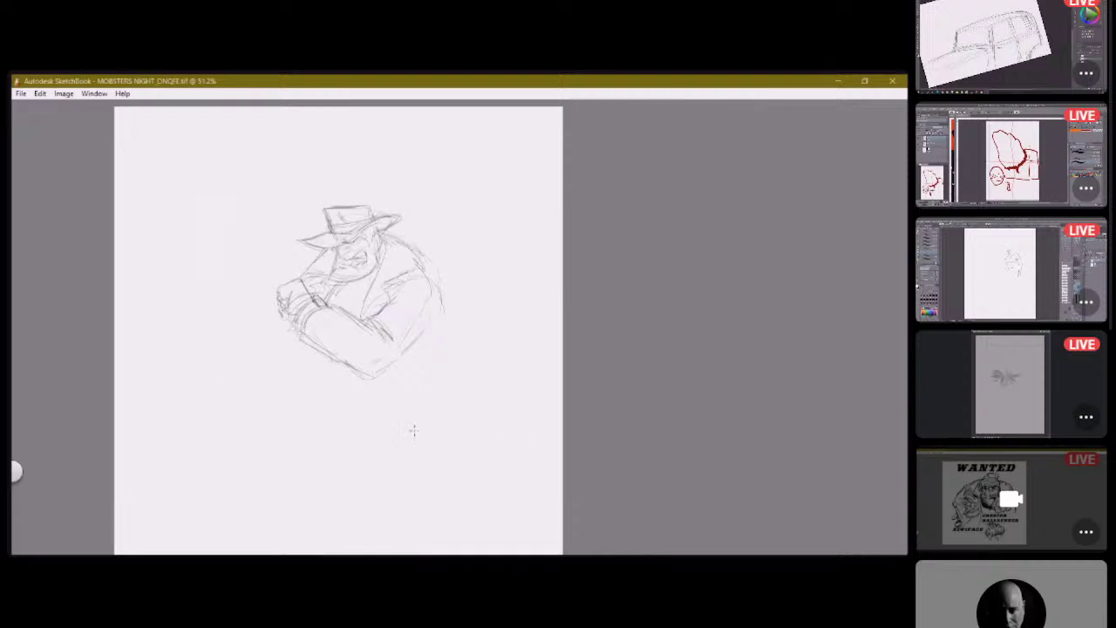
pyautogui.moveTo(334, 309); pyautogui.dragTo(312, 361)
pyautogui.moveTo(435, 307); pyautogui.dragTo(422, 356)
pyautogui.moveTo(323, 317); pyautogui.dragTo(329, 387)
pyautogui.moveTo(316, 340)
pyautogui.mouseDown()
pyautogui.moveTo(312, 388)
pyautogui.moveTo(230, 404)
pyautogui.mouseUp()
pyautogui.moveTo(309, 382)
pyautogui.mouseDown()
pyautogui.moveTo(157, 425)
pyautogui.moveTo(251, 482)
pyautogui.moveTo(268, 455)
pyautogui.mouseUp()
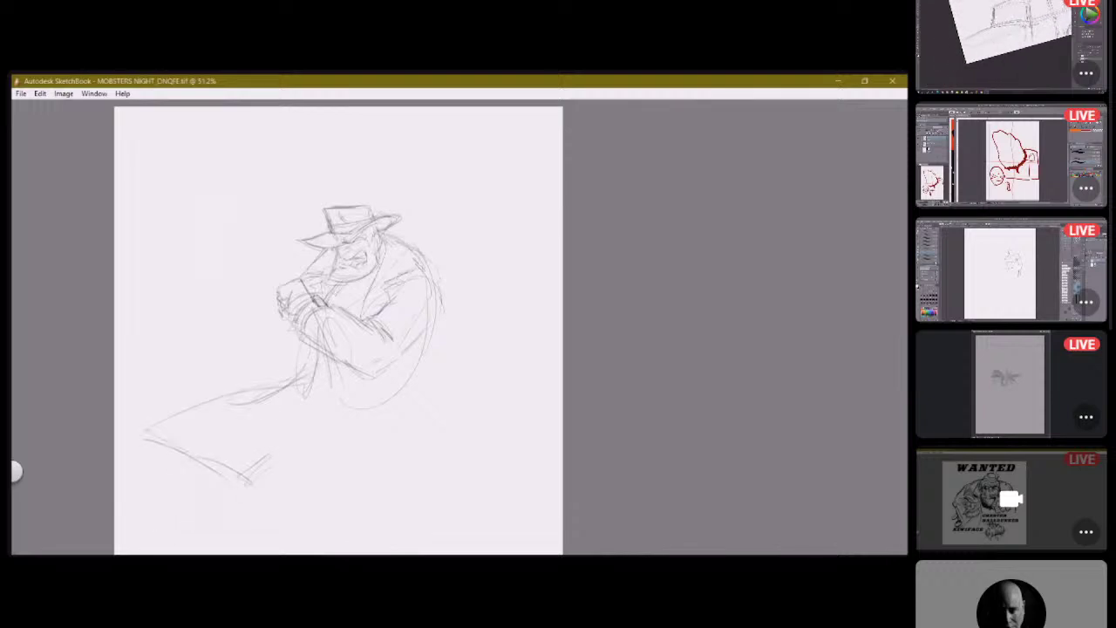
# Define the torso beneath the folded arm with the coat's front edges and a waistline.
pyautogui.moveTo(345, 286); pyautogui.dragTo(329, 361)
pyautogui.moveTo(347, 305)
pyautogui.mouseDown()
pyautogui.moveTo(321, 373)
pyautogui.moveTo(390, 303)
pyautogui.mouseUp()
pyautogui.moveTo(312, 373)
pyautogui.mouseDown()
pyautogui.moveTo(398, 384)
pyautogui.moveTo(253, 424)
pyautogui.moveTo(345, 416)
pyautogui.moveTo(399, 370)
pyautogui.mouseUp()
# Sketch the mobster's legs in a wide stance, with the front leg bent at the knee and the other stretched back.
pyautogui.moveTo(319, 383)
pyautogui.mouseDown()
pyautogui.moveTo(229, 447)
pyautogui.moveTo(228, 467)
pyautogui.mouseUp()
pyautogui.moveTo(244, 462)
pyautogui.mouseDown()
pyautogui.moveTo(370, 419)
pyautogui.moveTo(429, 430)
pyautogui.moveTo(433, 455)
pyautogui.mouseUp()
pyautogui.moveTo(389, 418); pyautogui.dragTo(366, 449)
pyautogui.moveTo(355, 412); pyautogui.dragTo(410, 468)
pyautogui.moveTo(421, 427); pyautogui.dragTo(433, 446)
pyautogui.moveTo(245, 427)
pyautogui.mouseDown()
pyautogui.moveTo(228, 490)
pyautogui.moveTo(237, 495)
pyautogui.mouseUp()
pyautogui.moveTo(239, 453); pyautogui.dragTo(239, 474)
pyautogui.moveTo(242, 424); pyautogui.dragTo(237, 509)
pyautogui.moveTo(274, 450)
pyautogui.mouseDown()
pyautogui.moveTo(271, 515)
pyautogui.moveTo(216, 528)
pyautogui.moveTo(229, 532)
pyautogui.mouseUp()
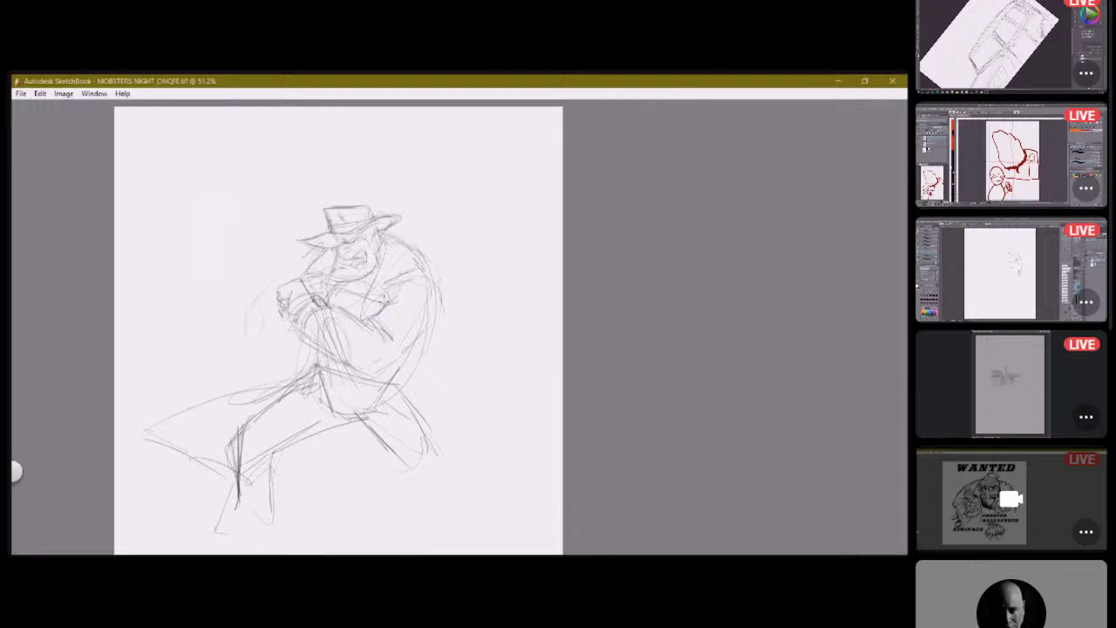
# Draw a large pistol held out in front of the body, with the gripping hand and wrist.
pyautogui.moveTo(231, 359)
pyautogui.mouseDown()
pyautogui.moveTo(249, 316)
pyautogui.moveTo(272, 309)
pyautogui.mouseUp()
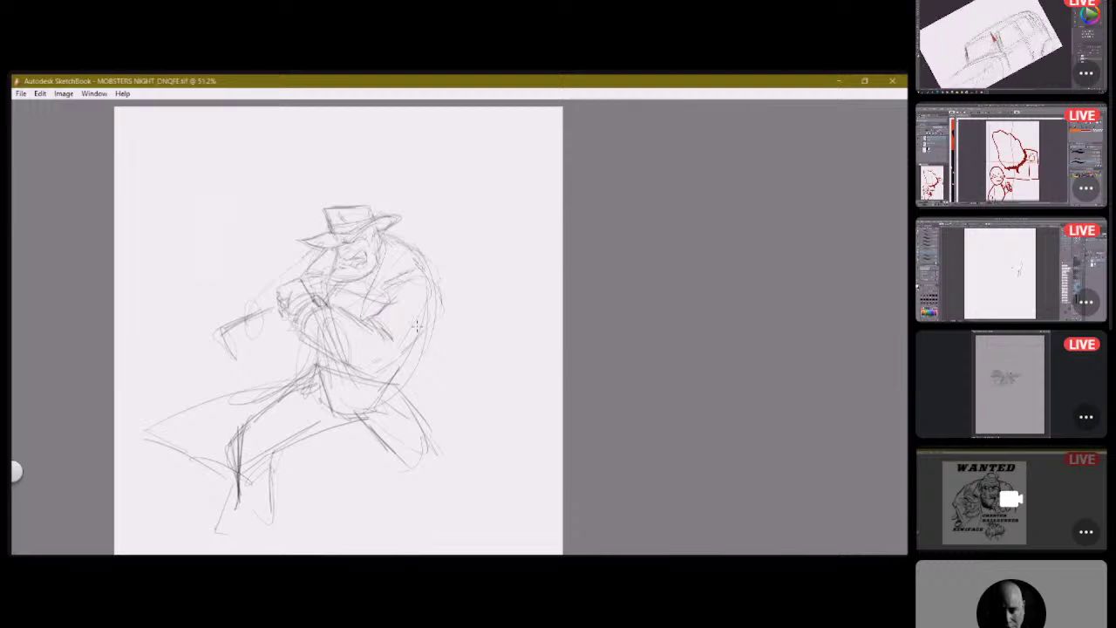
pyautogui.moveTo(230, 329)
pyautogui.mouseDown()
pyautogui.moveTo(206, 343)
pyautogui.moveTo(235, 363)
pyautogui.moveTo(228, 343)
pyautogui.moveTo(249, 319)
pyautogui.moveTo(213, 352)
pyautogui.moveTo(258, 342)
pyautogui.moveTo(258, 321)
pyautogui.moveTo(265, 335)
pyautogui.mouseUp()
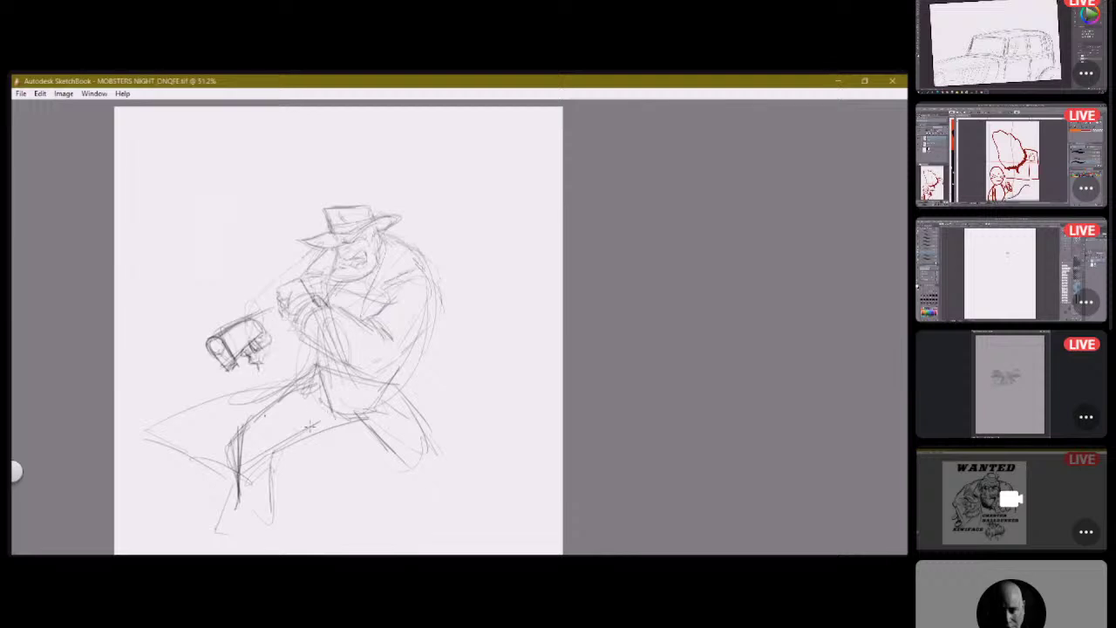
pyautogui.moveTo(259, 351)
pyautogui.mouseDown()
pyautogui.moveTo(274, 361)
pyautogui.moveTo(264, 346)
pyautogui.moveTo(256, 359)
pyautogui.moveTo(267, 338)
pyautogui.moveTo(281, 349)
pyautogui.moveTo(267, 374)
pyautogui.moveTo(283, 363)
pyautogui.mouseUp()
pyautogui.moveTo(272, 330)
pyautogui.mouseDown()
pyautogui.moveTo(284, 357)
pyautogui.moveTo(304, 333)
pyautogui.mouseUp()
# Darken the raised collar edge beside the face and the coat lines under the chin.
pyautogui.moveTo(297, 267)
pyautogui.mouseDown()
pyautogui.moveTo(302, 284)
pyautogui.moveTo(323, 251)
pyautogui.moveTo(316, 291)
pyautogui.mouseUp()
pyautogui.moveTo(307, 248); pyautogui.dragTo(324, 274)
pyautogui.moveTo(307, 272)
pyautogui.mouseDown()
pyautogui.moveTo(327, 273)
pyautogui.moveTo(324, 298)
pyautogui.moveTo(336, 305)
pyautogui.moveTo(383, 250)
pyautogui.mouseUp()
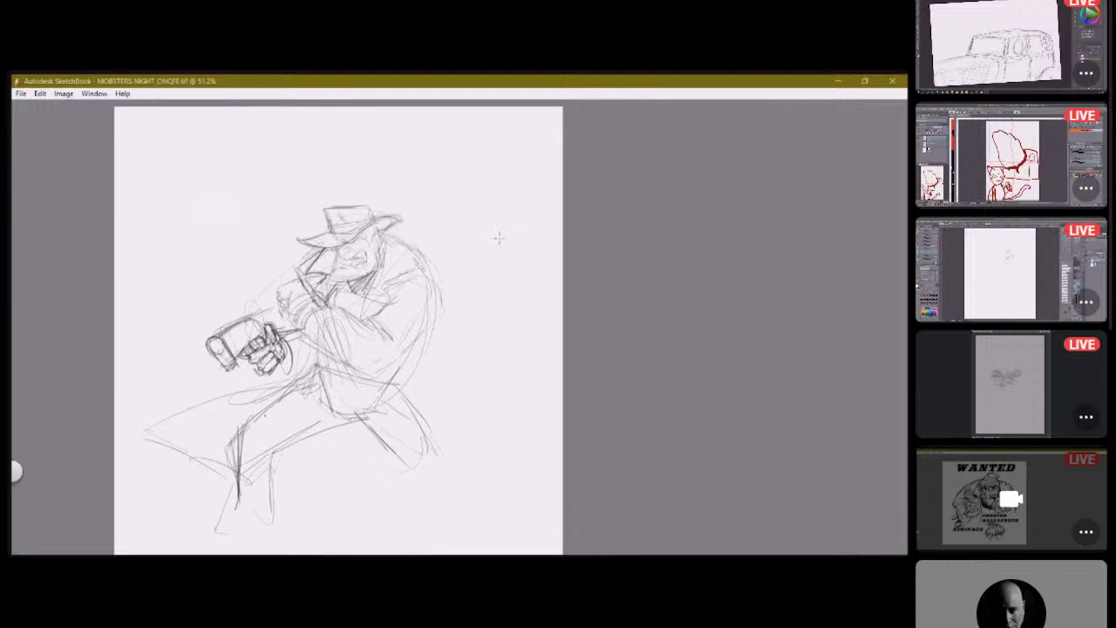
# Sketch the mobster's rear leg, extending its thigh and calf contours diagonally down to the ankle.
pyautogui.moveTo(433, 441); pyautogui.dragTo(453, 494)
pyautogui.moveTo(316, 422); pyautogui.dragTo(417, 489)
pyautogui.moveTo(392, 394); pyautogui.dragTo(431, 458)
pyautogui.moveTo(413, 416)
pyautogui.mouseDown()
pyautogui.moveTo(436, 515)
pyautogui.moveTo(473, 528)
pyautogui.moveTo(446, 533)
pyautogui.moveTo(476, 540)
pyautogui.mouseUp()
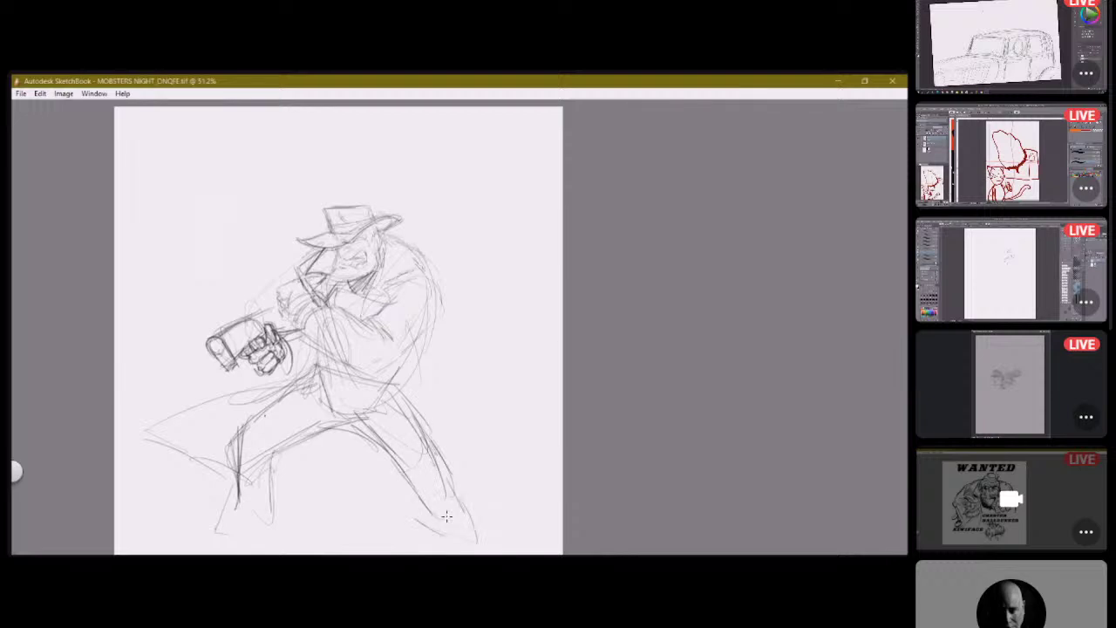
# Scale the mobster down on the canvas and draw the coat's waistline, flaring tail and curved hem behind the legs.
pyautogui.scroll(-2, 374, 349)
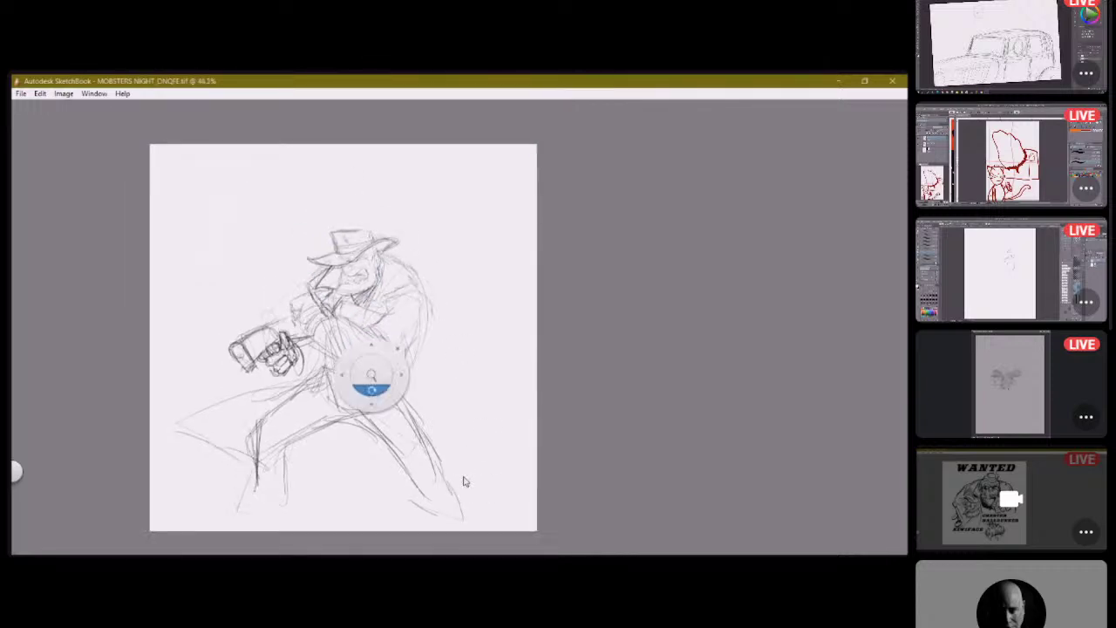
pyautogui.moveTo(404, 319)
pyautogui.mouseDown()
pyautogui.moveTo(418, 340)
pyautogui.moveTo(479, 366)
pyautogui.mouseUp()
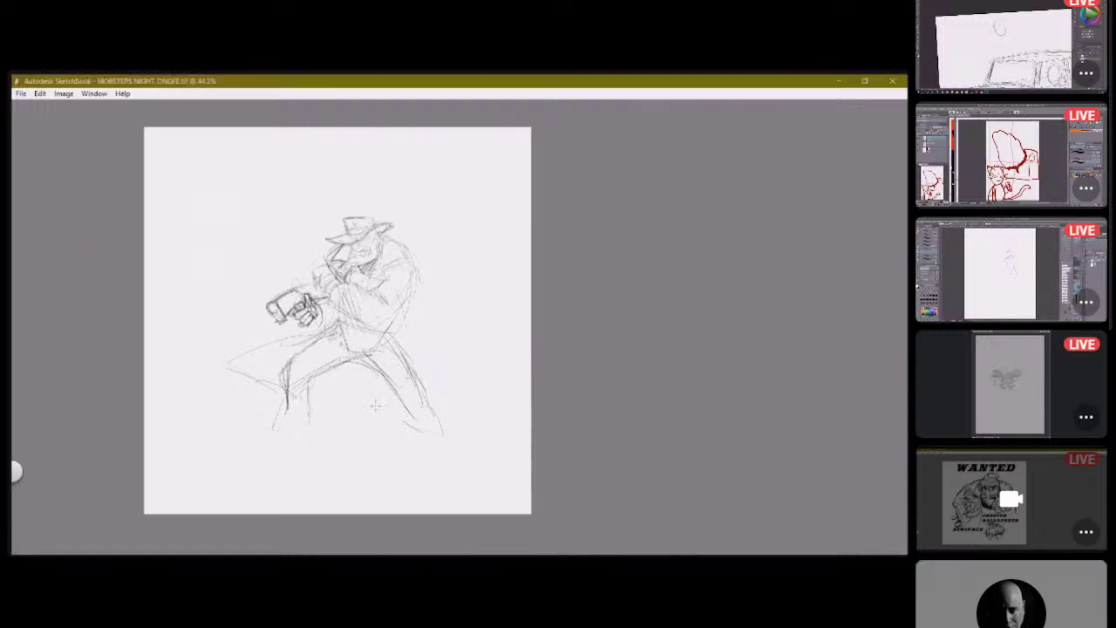
pyautogui.moveTo(349, 315)
pyautogui.mouseDown()
pyautogui.moveTo(216, 321)
pyautogui.moveTo(237, 366)
pyautogui.moveTo(289, 394)
pyautogui.moveTo(366, 373)
pyautogui.mouseUp()
pyautogui.moveTo(290, 404)
pyautogui.mouseDown()
pyautogui.moveTo(392, 379)
pyautogui.moveTo(405, 326)
pyautogui.mouseUp()
pyautogui.moveTo(372, 325); pyautogui.dragTo(337, 313)
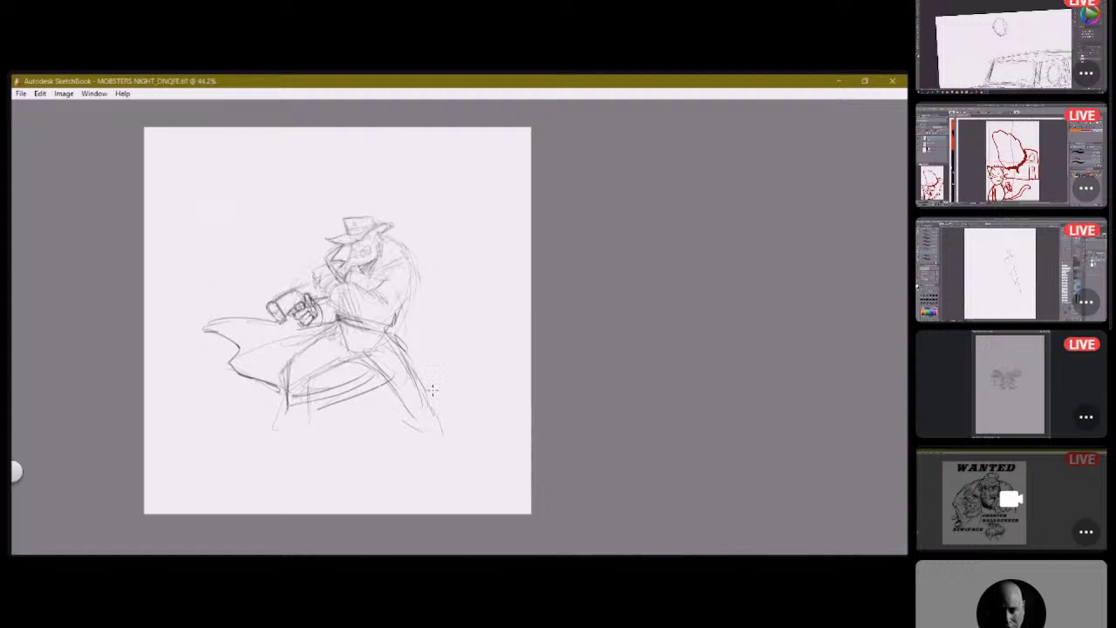
# Refine the contours of both trouser legs down to the cuffs and add the mobster's shoes.
pyautogui.moveTo(291, 373)
pyautogui.mouseDown()
pyautogui.moveTo(361, 349)
pyautogui.moveTo(380, 357)
pyautogui.moveTo(410, 337)
pyautogui.moveTo(416, 385)
pyautogui.mouseUp()
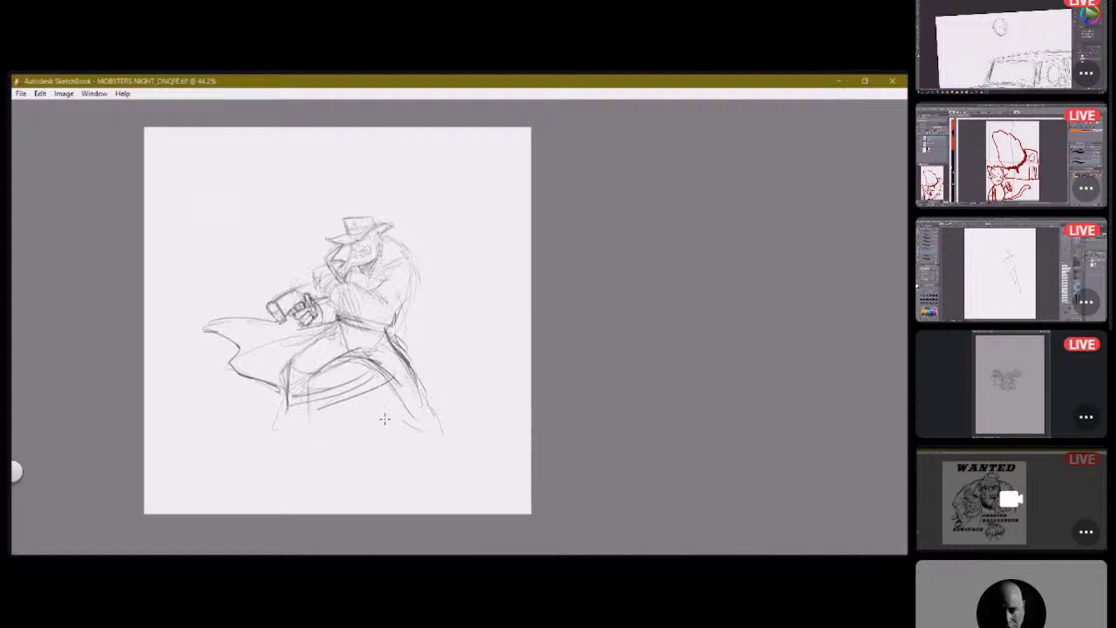
pyautogui.moveTo(367, 349)
pyautogui.mouseDown()
pyautogui.moveTo(336, 358)
pyautogui.moveTo(385, 368)
pyautogui.moveTo(385, 340)
pyautogui.moveTo(416, 382)
pyautogui.mouseUp()
pyautogui.moveTo(286, 365); pyautogui.dragTo(312, 382)
pyautogui.moveTo(281, 427); pyautogui.dragTo(319, 437)
pyautogui.moveTo(422, 387); pyautogui.dragTo(436, 417)
pyautogui.moveTo(436, 413); pyautogui.dragTo(450, 427)
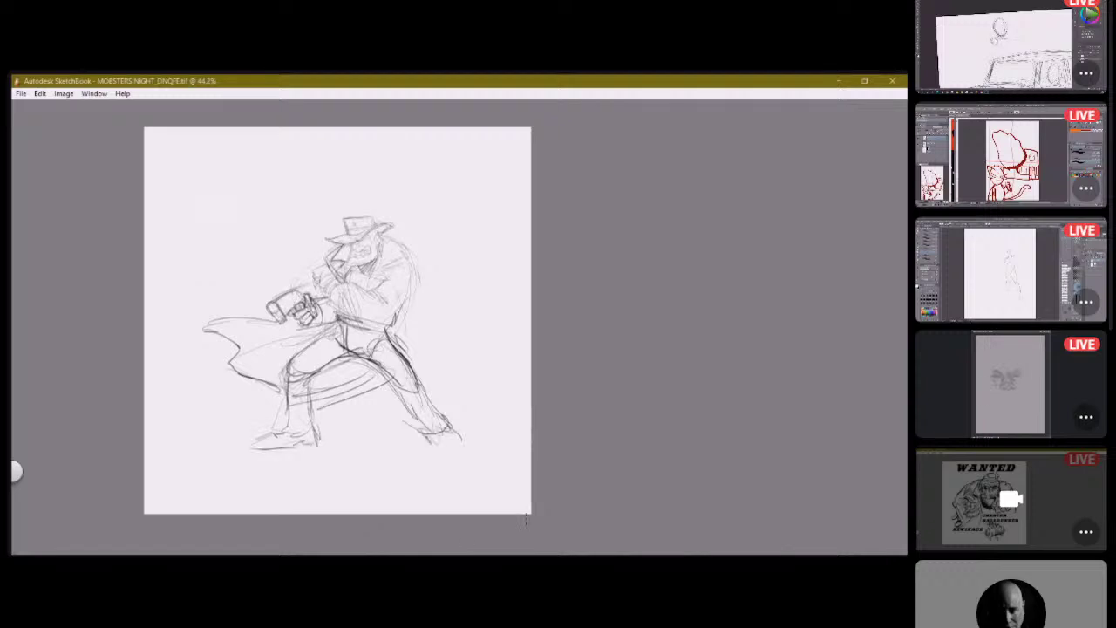
pyautogui.moveTo(436, 430); pyautogui.dragTo(472, 453)
pyautogui.moveTo(402, 422); pyautogui.dragTo(427, 427)
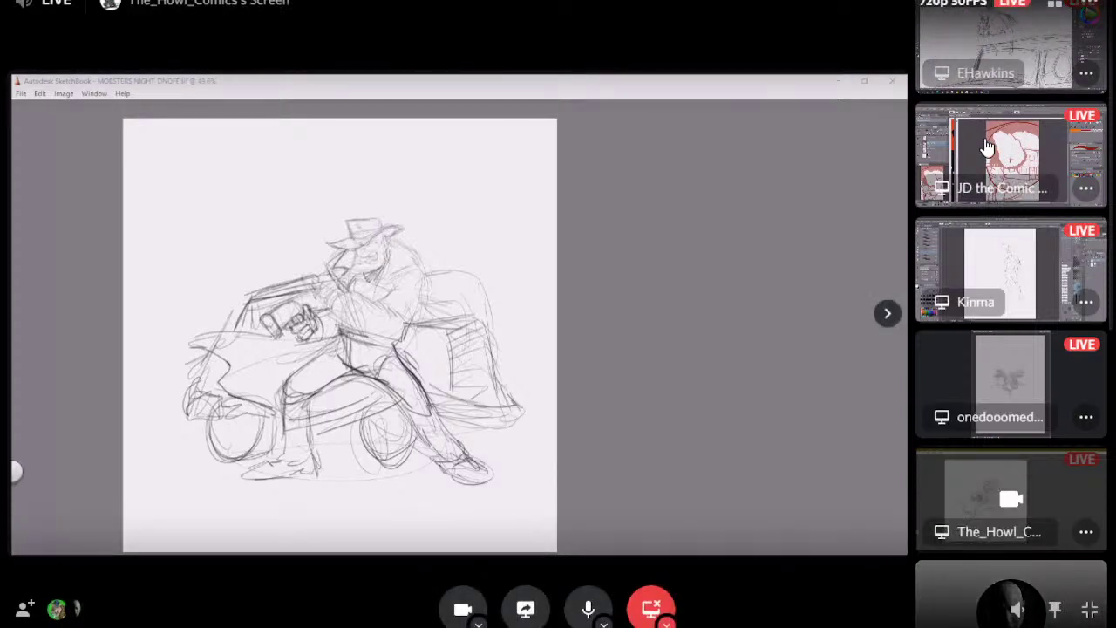
# Switch to the cat comic stream in Clip Studio Paint and ink the oval panel border and the cat's cross mark in black.
pyautogui.click(988, 148)
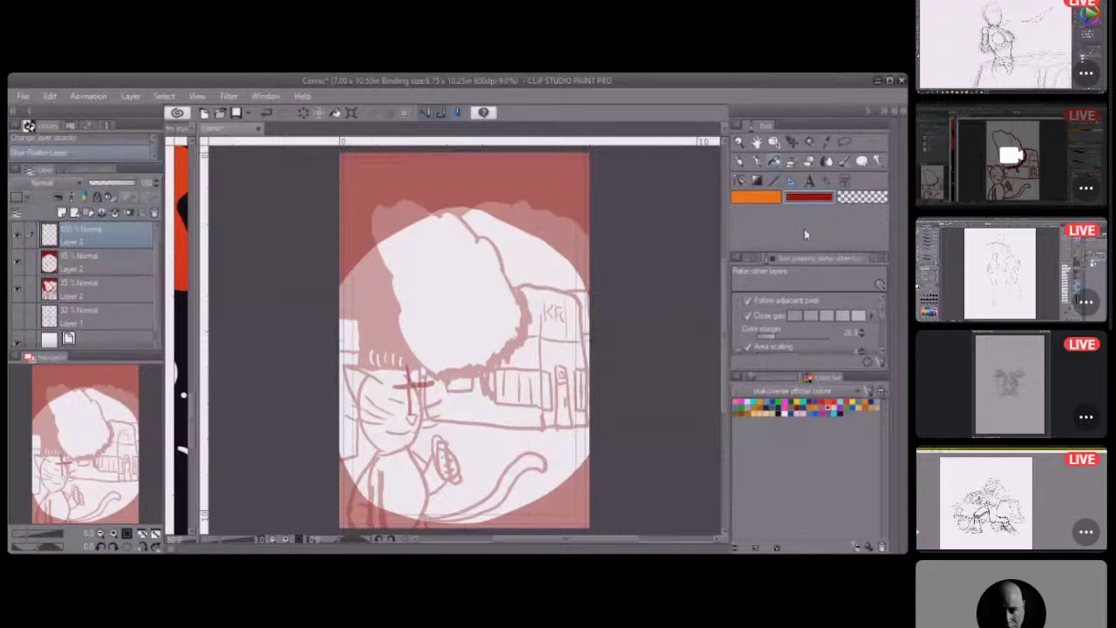
pyautogui.click(778, 411)
pyautogui.moveTo(339, 281)
pyautogui.mouseDown()
pyautogui.moveTo(403, 234)
pyautogui.moveTo(469, 230)
pyautogui.moveTo(544, 251)
pyautogui.moveTo(584, 292)
pyautogui.moveTo(607, 359)
pyautogui.moveTo(589, 454)
pyautogui.moveTo(534, 500)
pyautogui.moveTo(425, 516)
pyautogui.moveTo(379, 501)
pyautogui.moveTo(343, 430)
pyautogui.mouseUp()
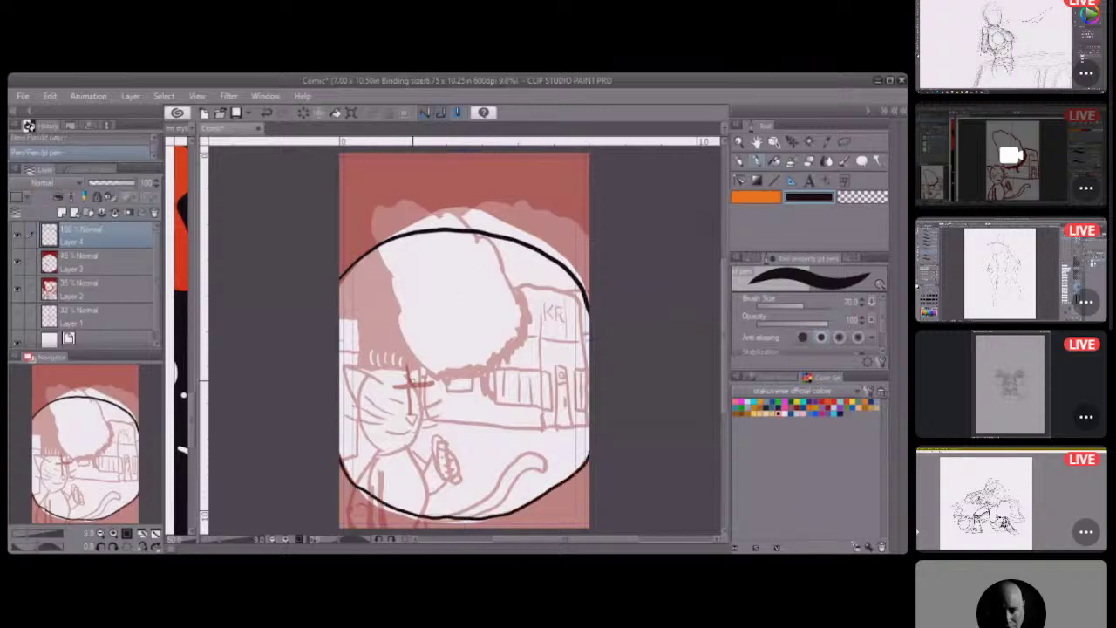
pyautogui.moveTo(394, 386); pyautogui.dragTo(420, 383)
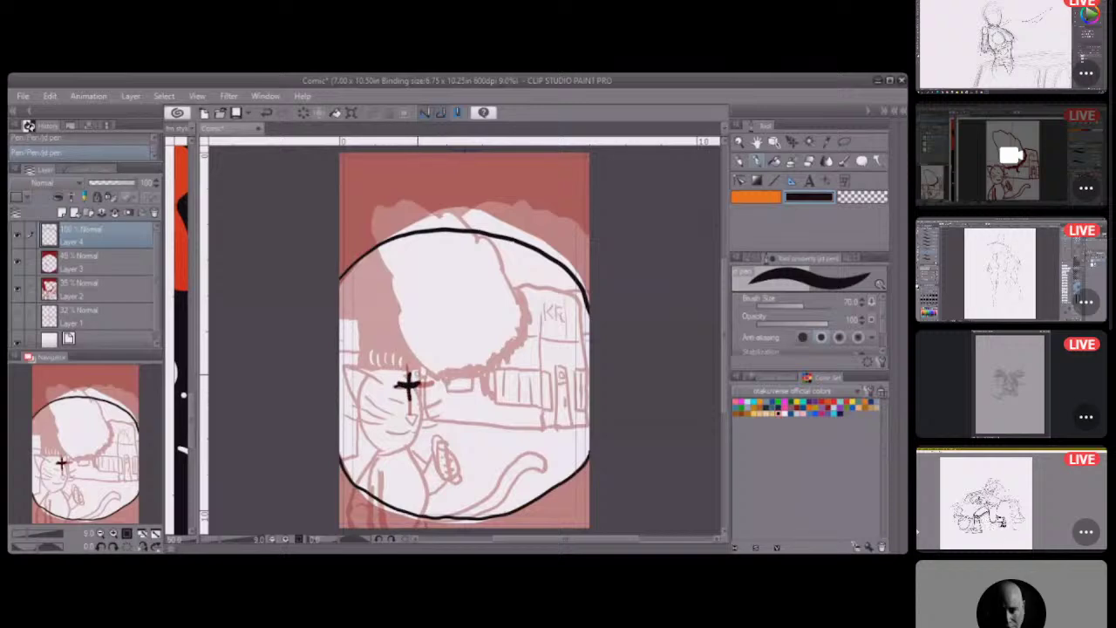
# Fill the page areas above and below the oval panel border with black.
pyautogui.press('g')
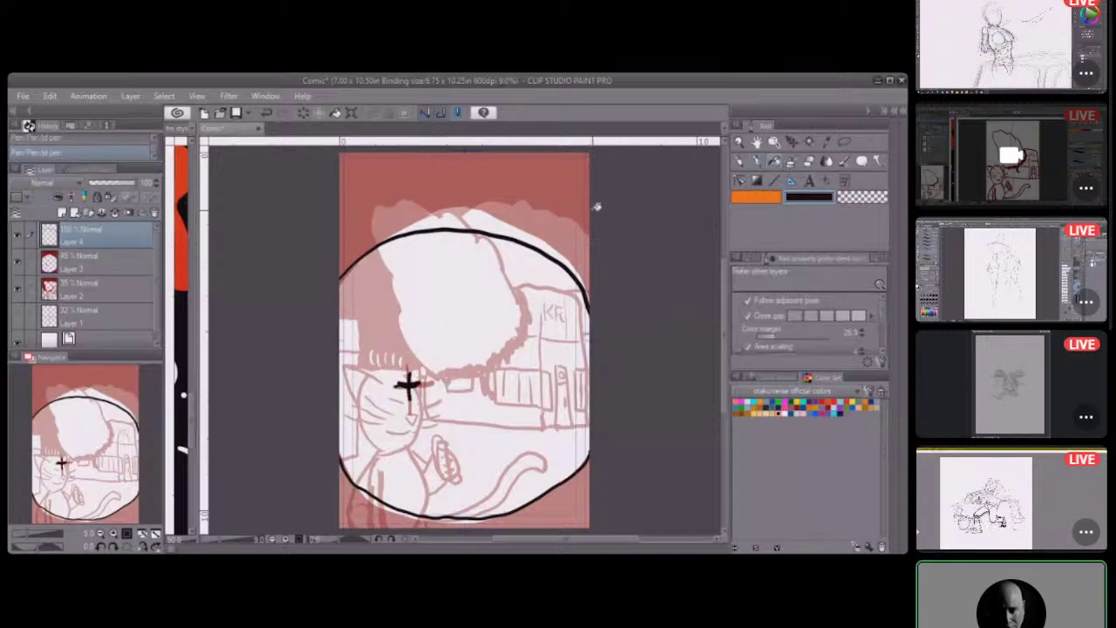
pyautogui.click(588, 210)
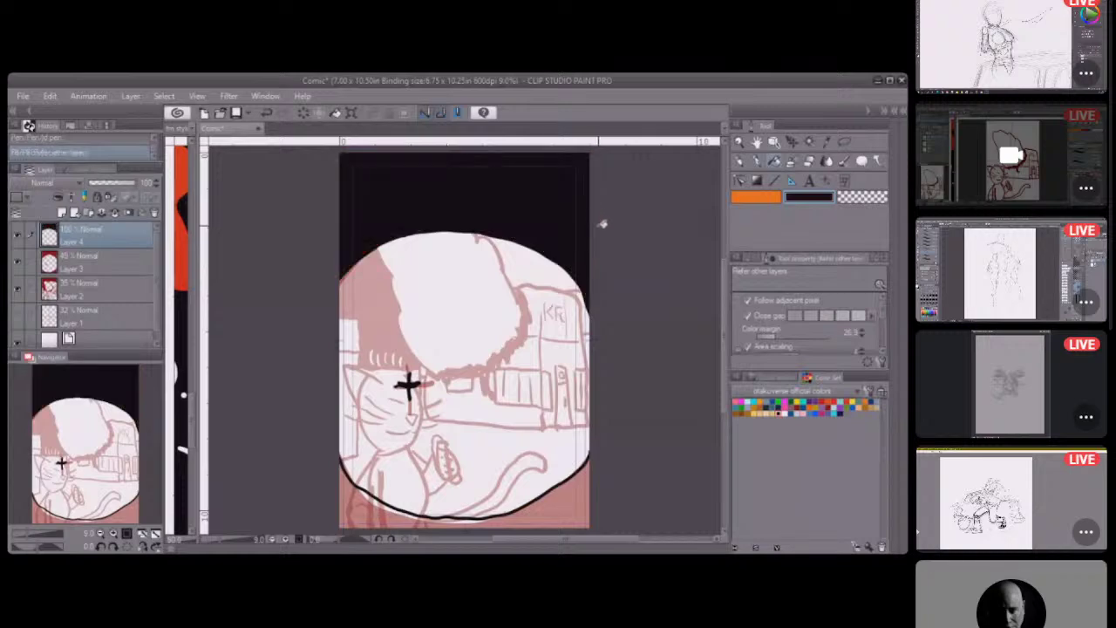
pyautogui.click(558, 503)
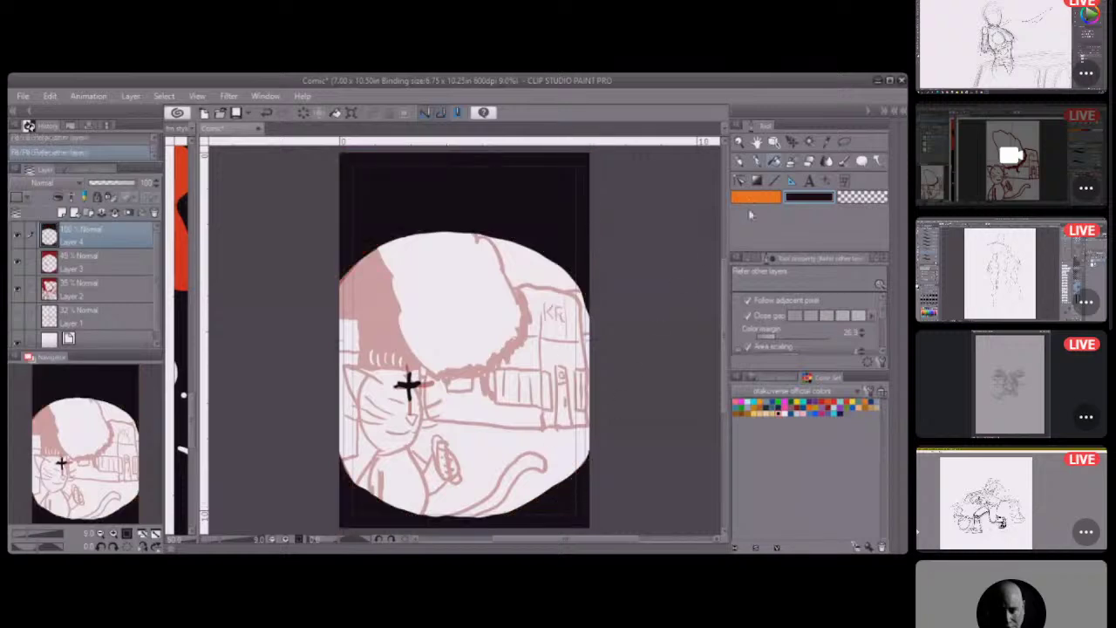
# Choose the pen and add a new raster layer beneath the black border layer for inking the cat.
pyautogui.click(760, 163)
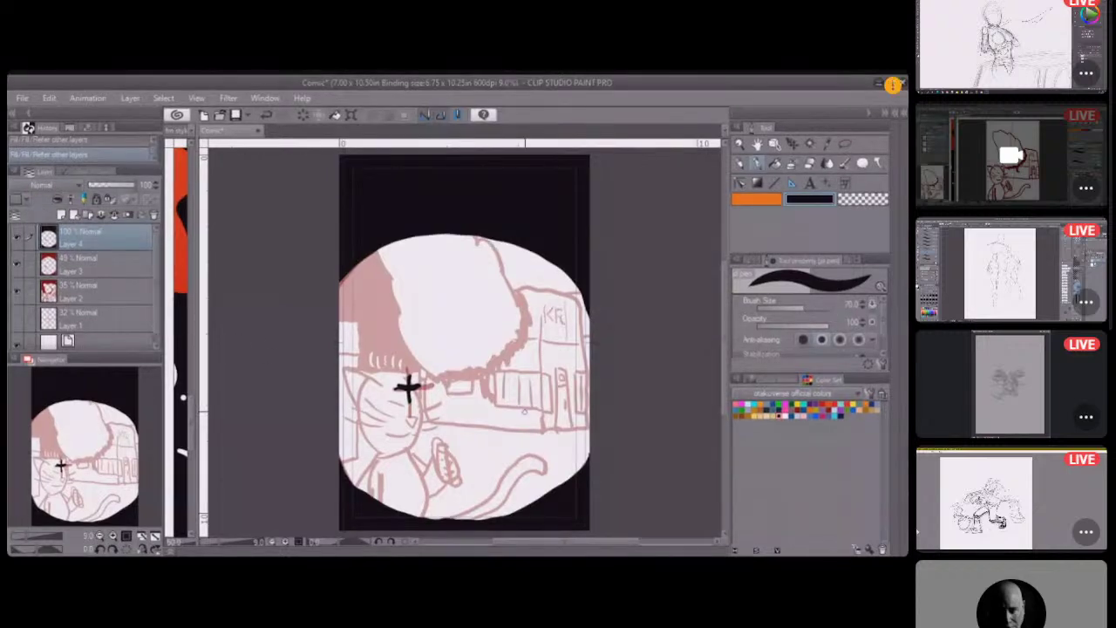
pyautogui.scroll(1, 407, 386)
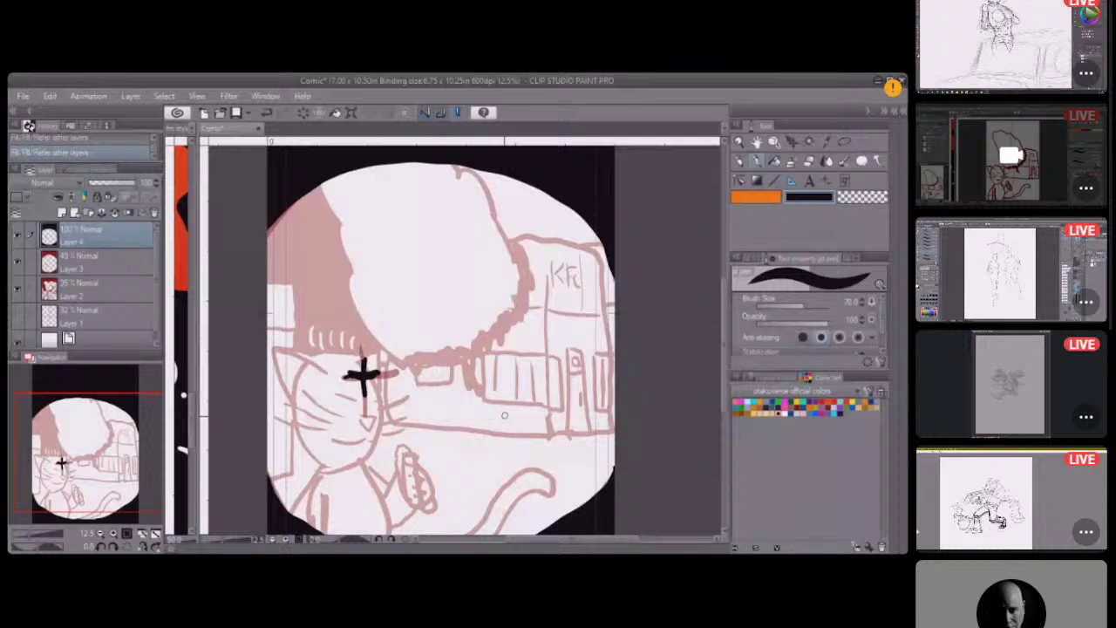
pyautogui.hotkey('ctrl', 'shift', 'n')
pyautogui.scroll(-3, 361, 375)
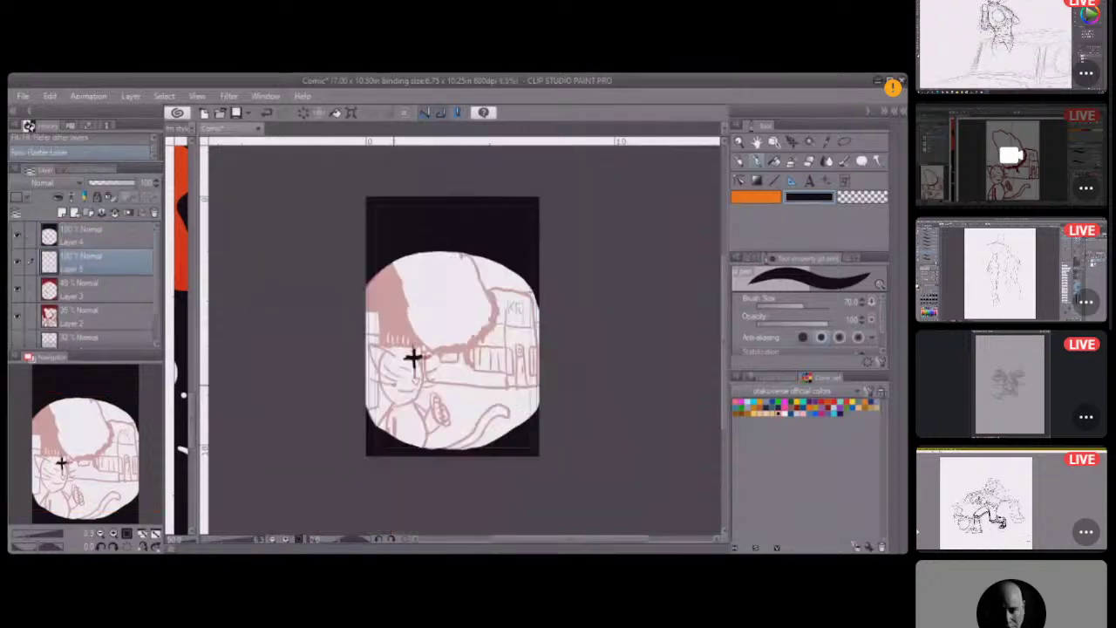
pyautogui.scroll(5, 413, 361)
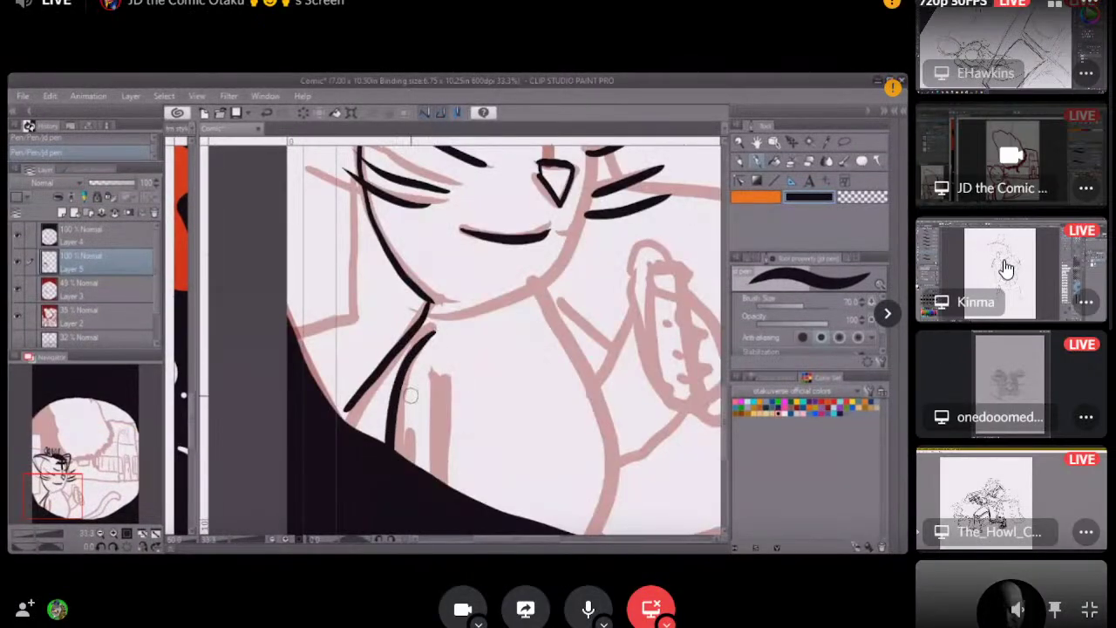
# View the standing-figures stream and the grey face painting, then return to the SketchBook mobster stream.
pyautogui.click(1010, 269)
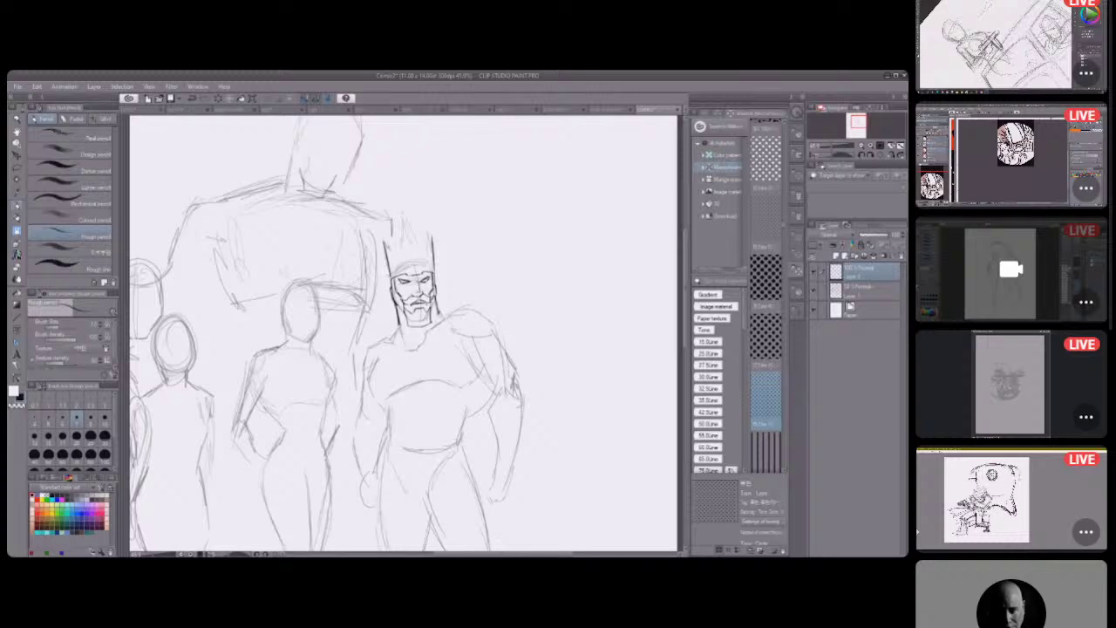
pyautogui.click(1000, 383)
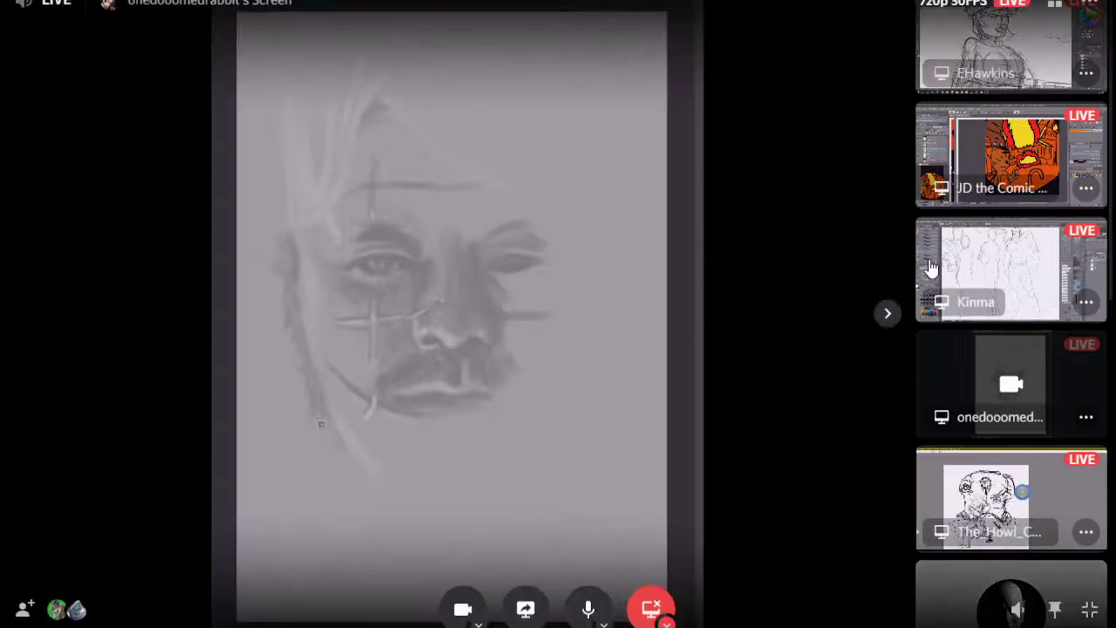
pyautogui.click(1043, 496)
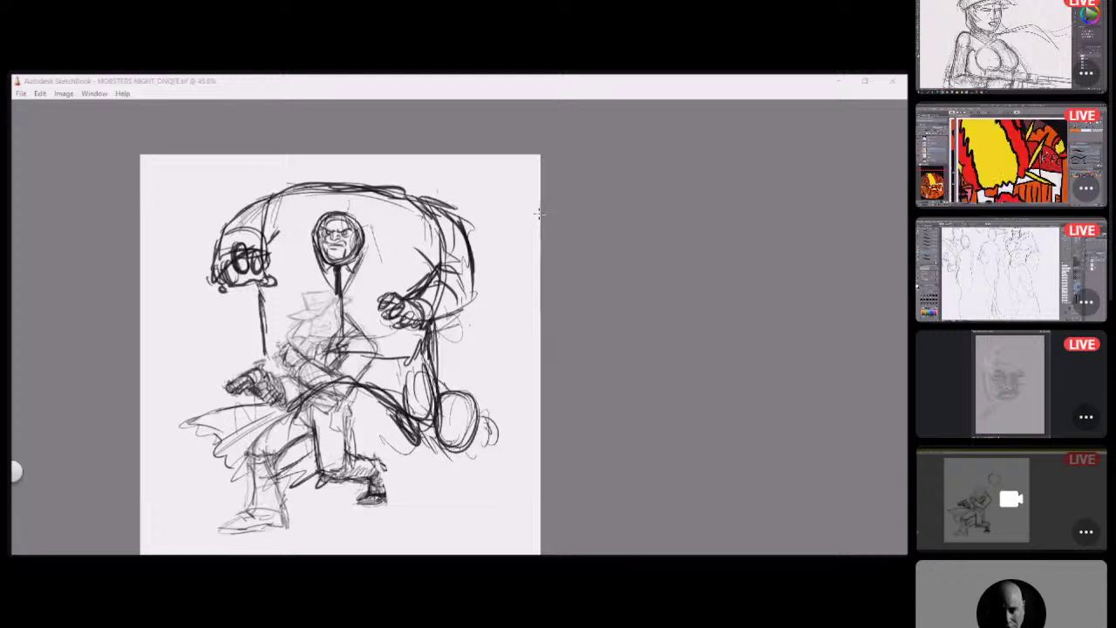
# Enlarge the foreground gunman and redraw the giant mobster's hand open with spread fingers.
pyautogui.click(479, 337)
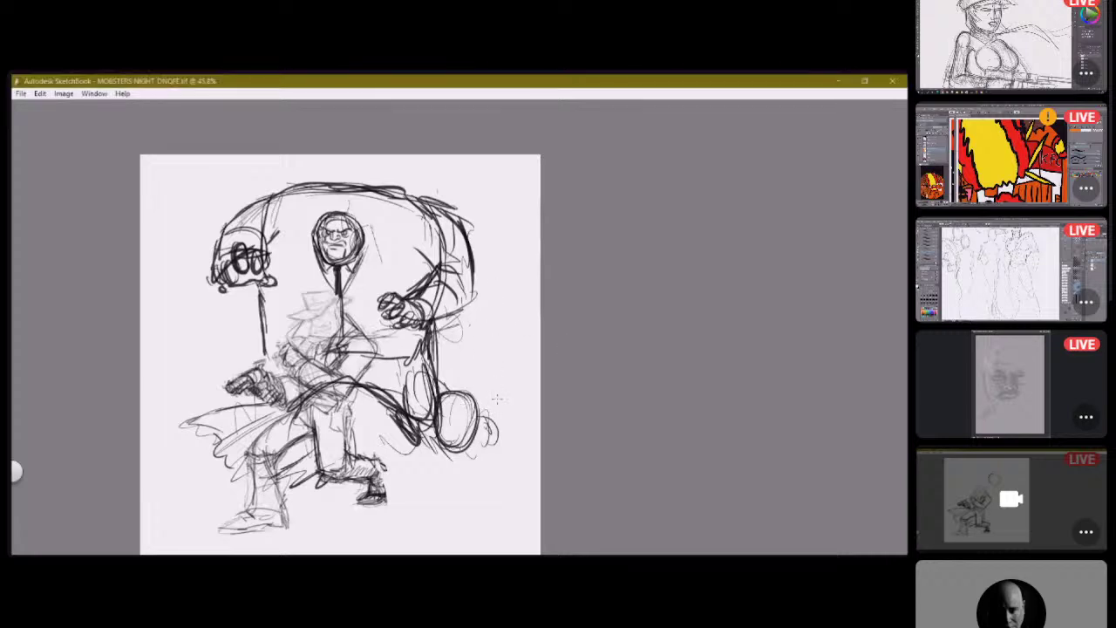
pyautogui.moveTo(384, 336); pyautogui.dragTo(396, 362)
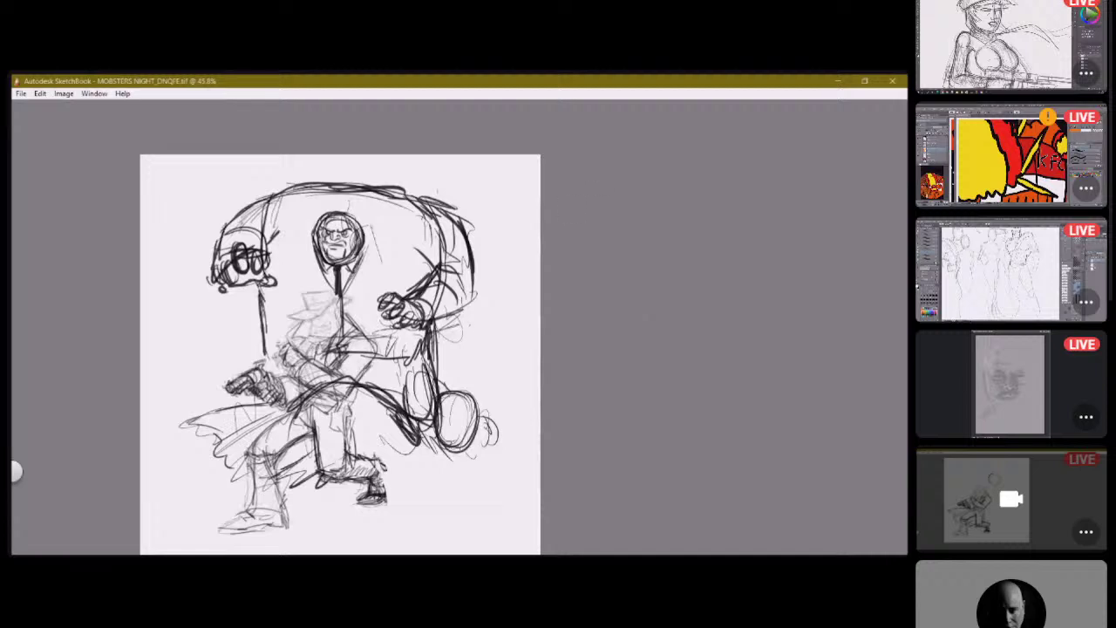
pyautogui.press('space')
pyautogui.moveTo(354, 185)
pyautogui.mouseDown()
pyautogui.moveTo(349, 316)
pyautogui.moveTo(478, 462)
pyautogui.moveTo(483, 529)
pyautogui.mouseUp()
pyautogui.moveTo(384, 410)
pyautogui.mouseDown()
pyautogui.moveTo(511, 404)
pyautogui.moveTo(602, 363)
pyautogui.moveTo(640, 445)
pyautogui.moveTo(638, 436)
pyautogui.mouseUp()
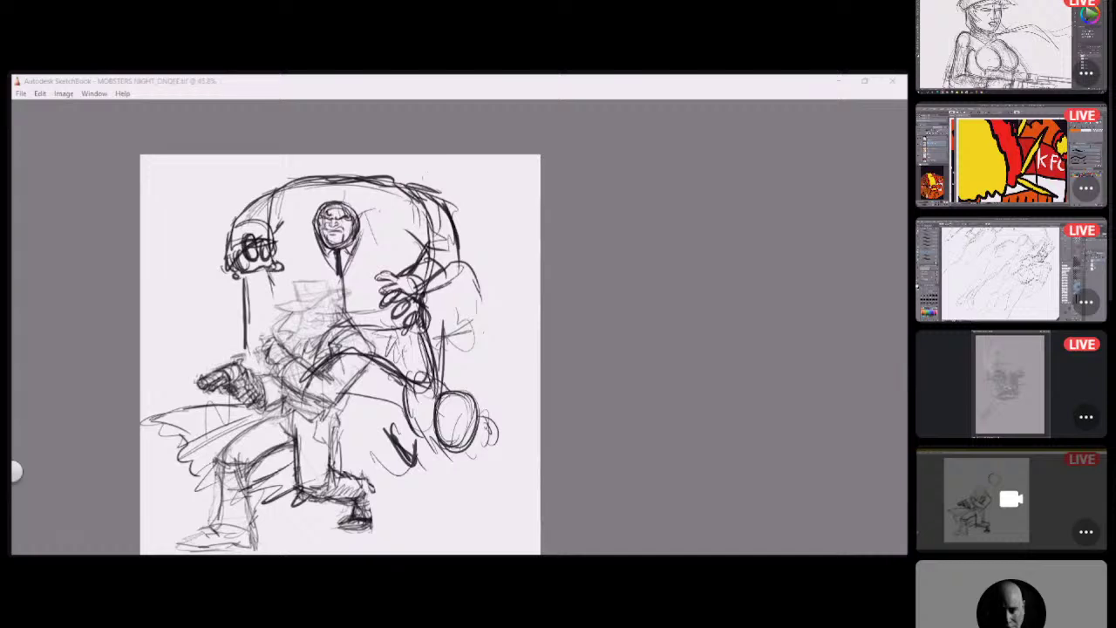
# Remove the old finger and forearm strokes around the giant's open hand and the dark strokes behind the gunman.
pyautogui.click(400, 245)
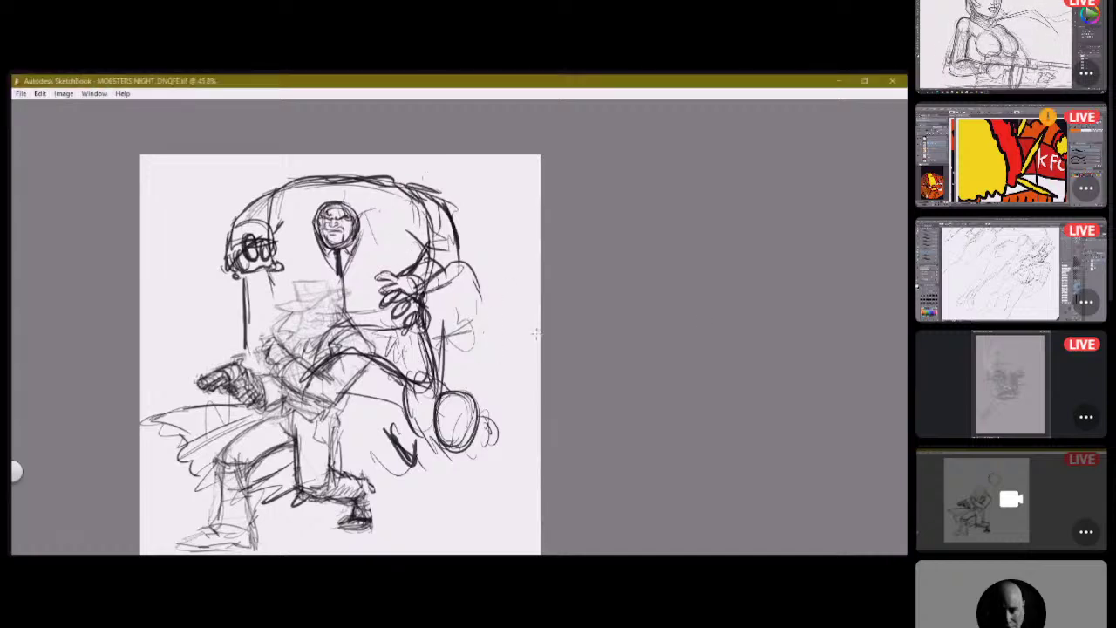
pyautogui.hotkey('ctrl', 'z')
pyautogui.hotkey('ctrl', 'z')
pyautogui.hotkey('ctrl', 'z')
pyautogui.hotkey('ctrl', 'z')
pyautogui.hotkey('ctrl', 'z')
pyautogui.hotkey('ctrl', 'z')
pyautogui.hotkey('ctrl', 'z')
pyautogui.hotkey('ctrl', 'z')
pyautogui.hotkey('ctrl', 'z')
pyautogui.hotkey('ctrl', 'z')
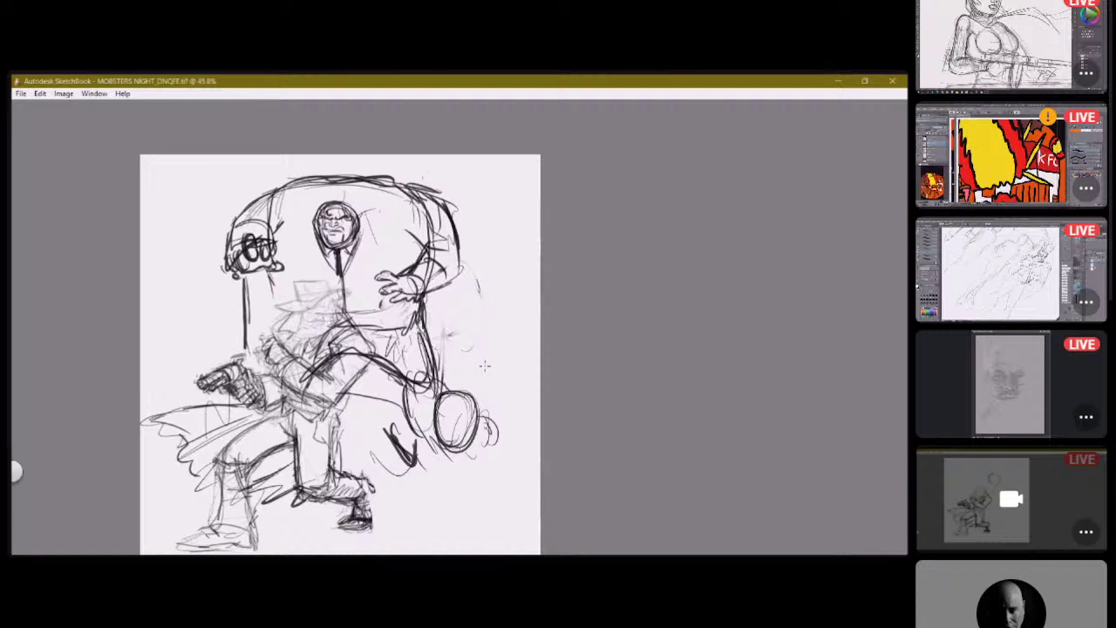
pyautogui.hotkey('ctrl', 'z')
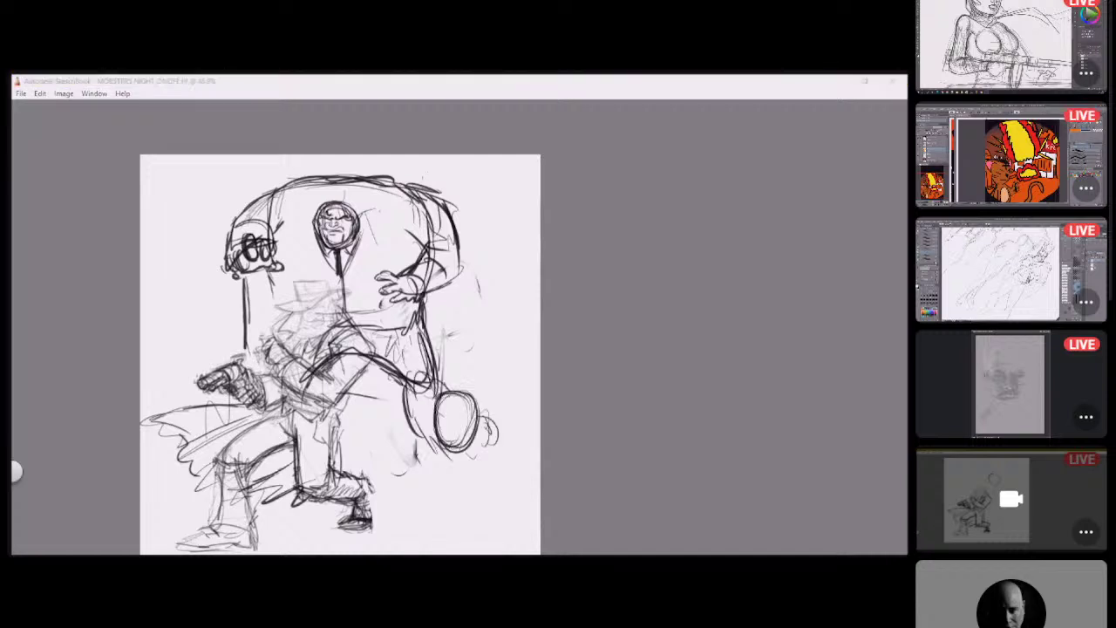
pyautogui.click(408, 224)
pyautogui.hotkey('ctrl', 'z')
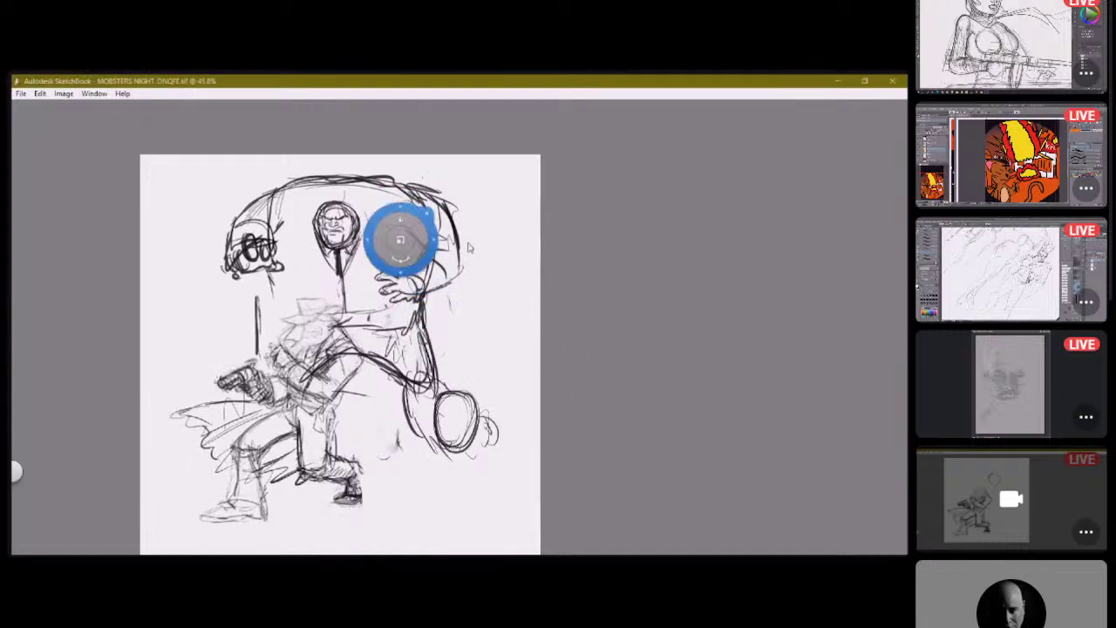
pyautogui.hotkey('ctrl', 'y')
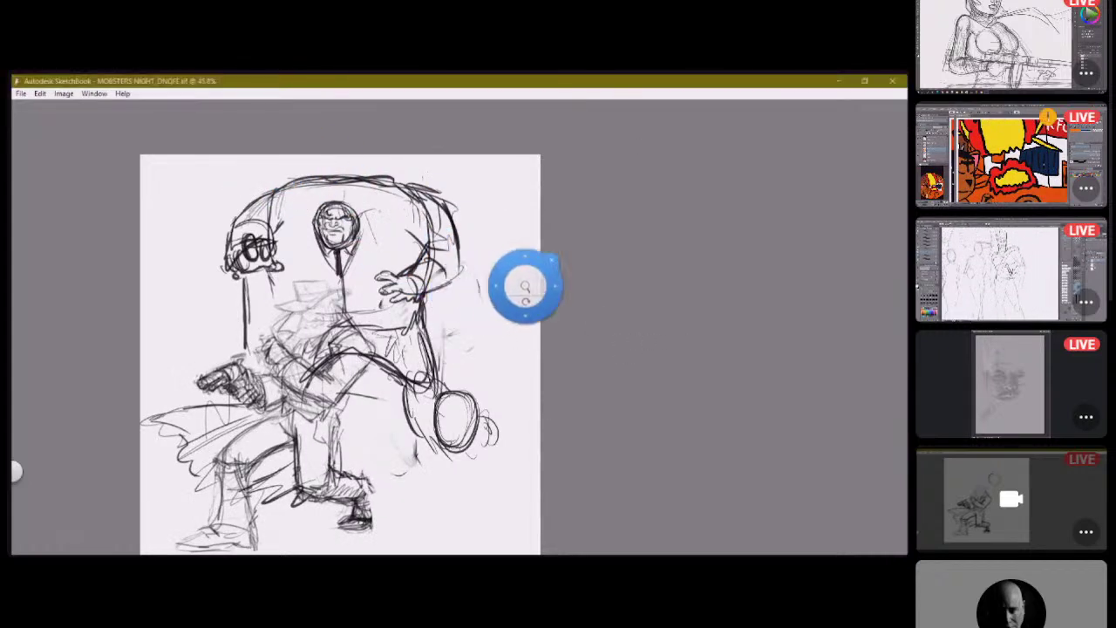
# Move the giant's rounded leg shape up against its body, just below the open hand.
pyautogui.moveTo(589, 447)
pyautogui.mouseDown()
pyautogui.moveTo(617, 461)
pyautogui.moveTo(615, 445)
pyautogui.mouseUp()
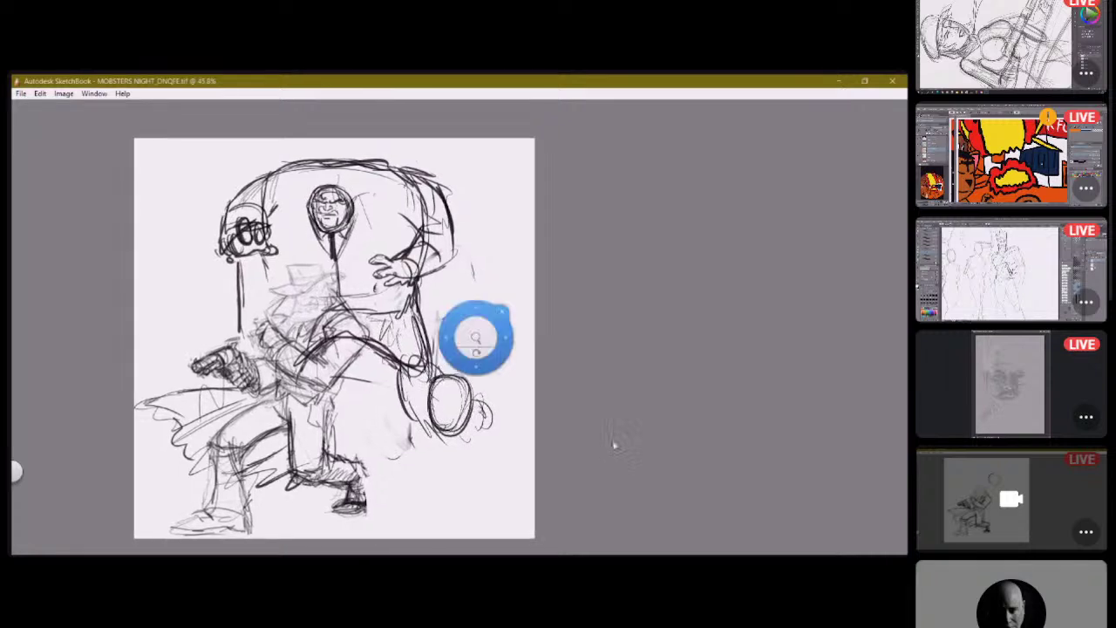
pyautogui.hotkey('ctrl', 'z')
pyautogui.hotkey('ctrl', 'z')
pyautogui.hotkey('ctrl', 'z')
pyautogui.hotkey('ctrl', 'z')
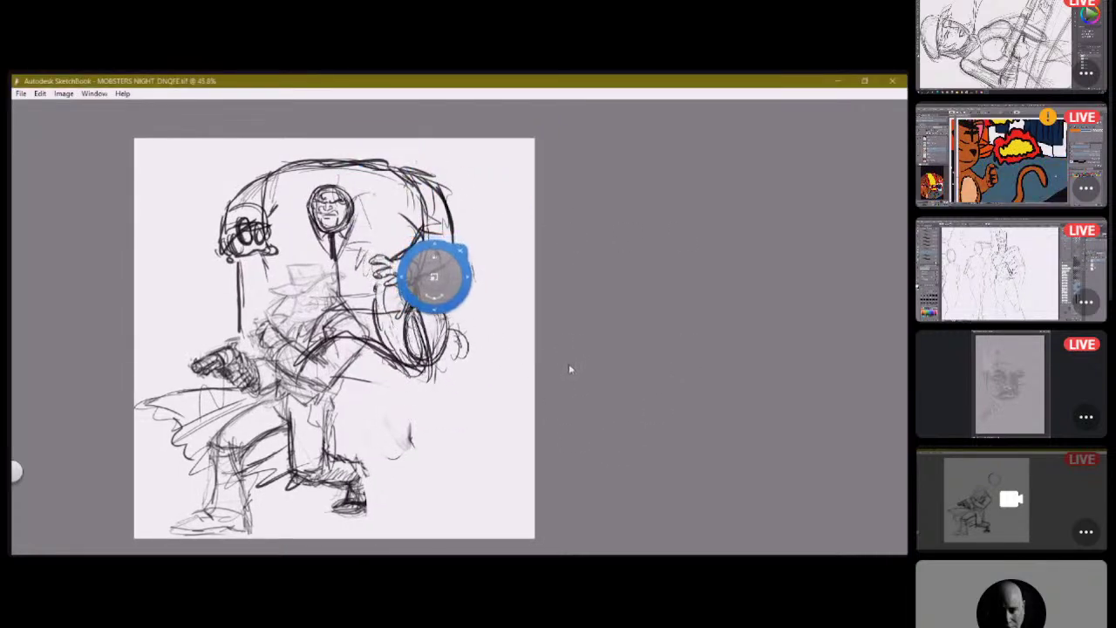
pyautogui.hotkey('ctrl', 'z')
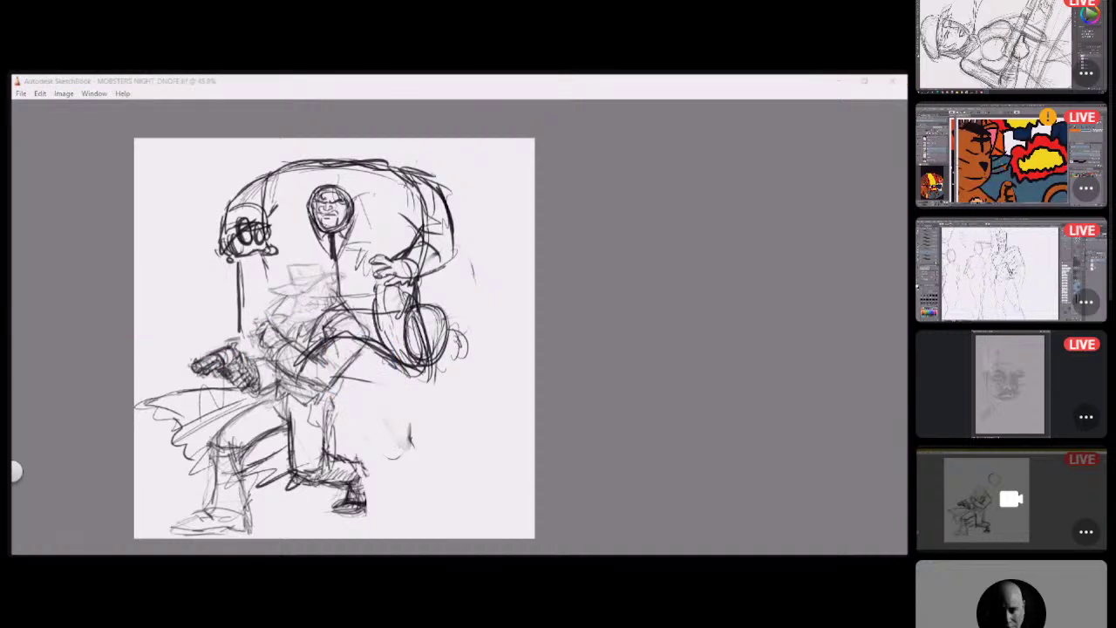
pyautogui.click(500, 363)
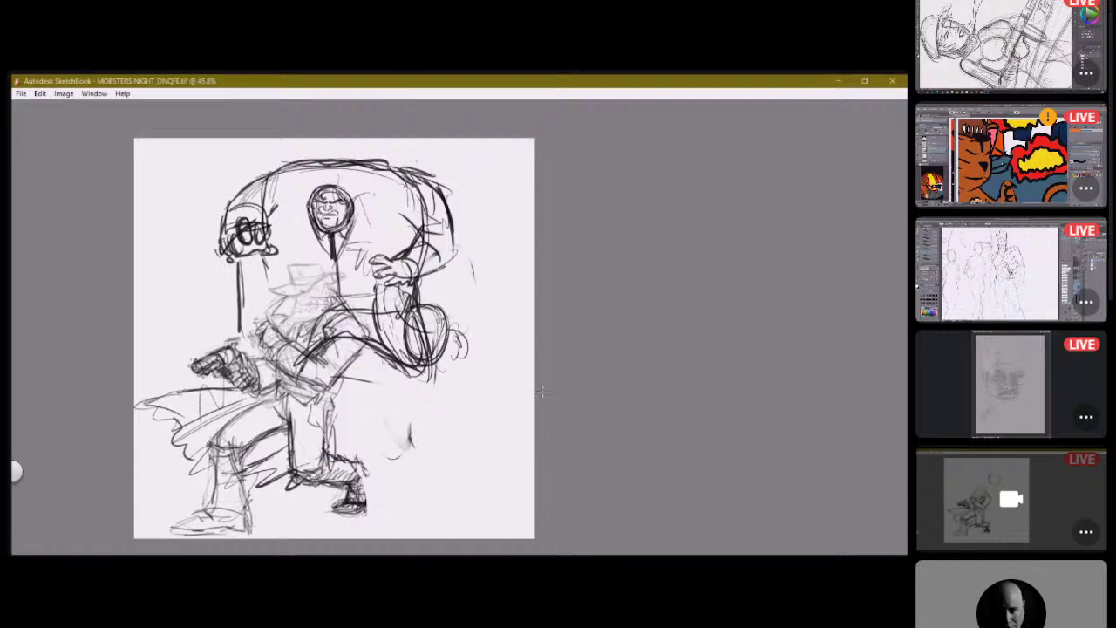
# Darken the giant's bent thigh and draw its lower leg down to a foot with splayed toes on the ground.
pyautogui.moveTo(419, 340)
pyautogui.mouseDown()
pyautogui.moveTo(447, 328)
pyautogui.moveTo(413, 293)
pyautogui.moveTo(464, 306)
pyautogui.moveTo(410, 288)
pyautogui.moveTo(444, 297)
pyautogui.mouseUp()
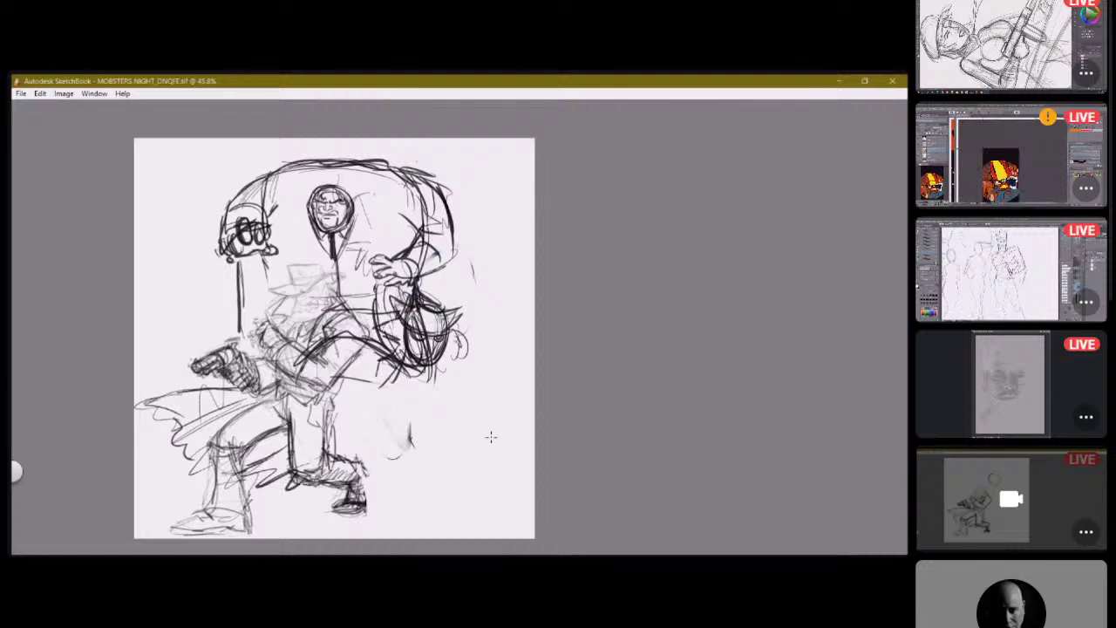
pyautogui.moveTo(434, 372)
pyautogui.mouseDown()
pyautogui.moveTo(462, 343)
pyautogui.moveTo(460, 376)
pyautogui.moveTo(433, 407)
pyautogui.moveTo(400, 398)
pyautogui.moveTo(387, 413)
pyautogui.moveTo(428, 412)
pyautogui.moveTo(422, 386)
pyautogui.moveTo(456, 378)
pyautogui.moveTo(452, 441)
pyautogui.mouseUp()
pyautogui.moveTo(427, 401)
pyautogui.mouseDown()
pyautogui.moveTo(422, 475)
pyautogui.moveTo(446, 488)
pyautogui.moveTo(450, 448)
pyautogui.moveTo(446, 488)
pyautogui.mouseUp()
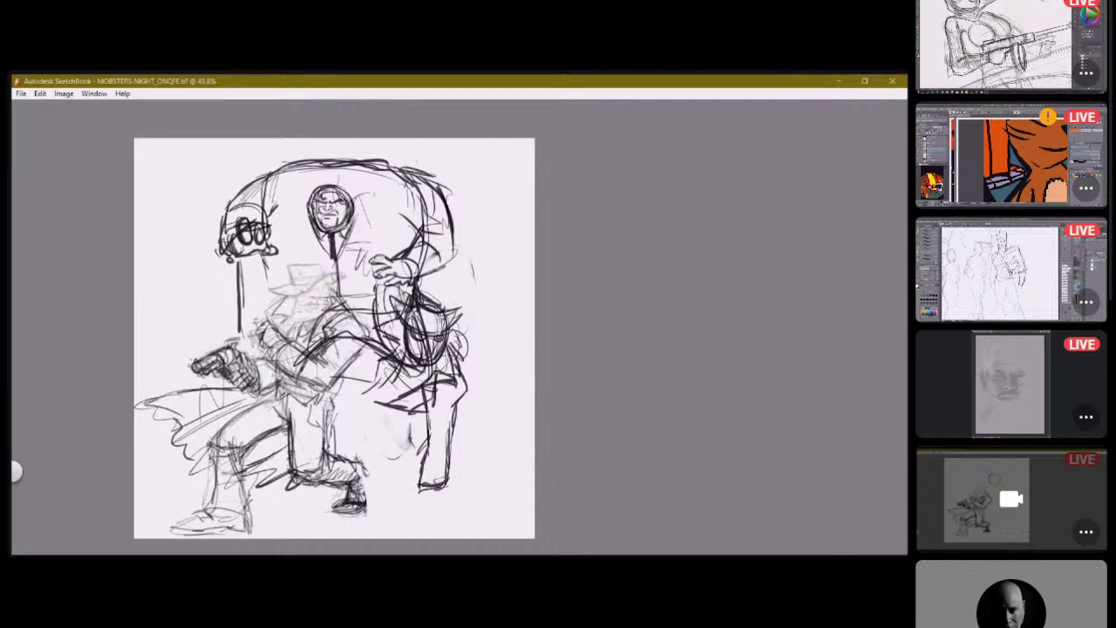
pyautogui.moveTo(422, 494)
pyautogui.mouseDown()
pyautogui.moveTo(396, 513)
pyautogui.moveTo(417, 502)
pyautogui.moveTo(418, 512)
pyautogui.moveTo(450, 509)
pyautogui.moveTo(422, 509)
pyautogui.moveTo(434, 516)
pyautogui.moveTo(474, 501)
pyautogui.moveTo(462, 511)
pyautogui.moveTo(435, 497)
pyautogui.moveTo(413, 506)
pyautogui.mouseUp()
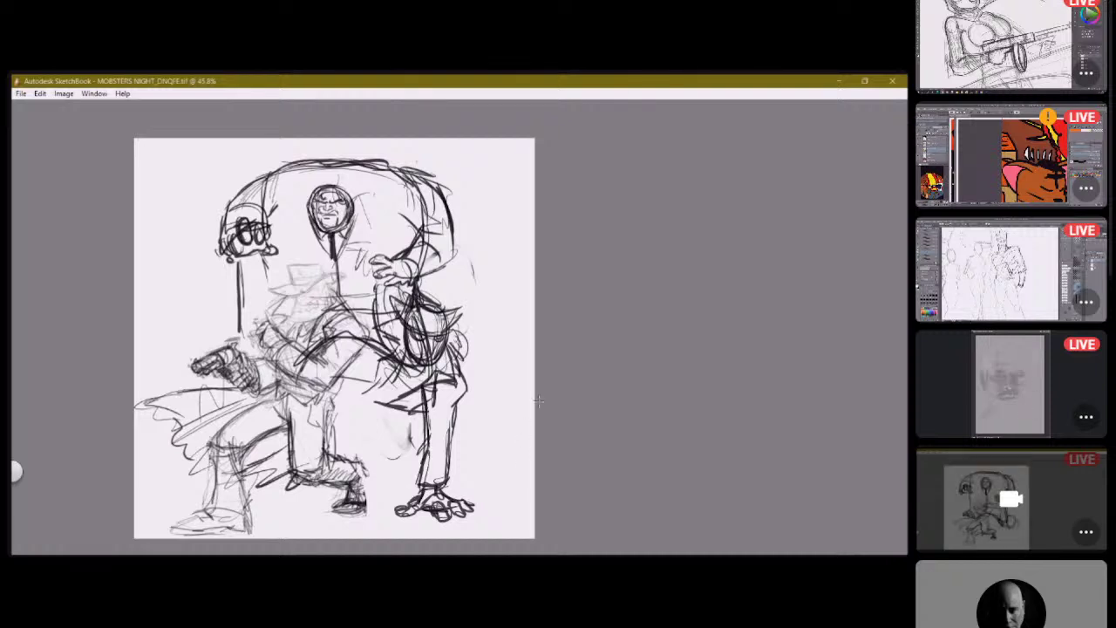
# Shrink the crouching figure behind the gunman and reposition it so its planted hand sits higher on the page.
pyautogui.moveTo(438, 299)
pyautogui.mouseDown()
pyautogui.moveTo(428, 311)
pyautogui.moveTo(466, 379)
pyautogui.mouseUp()
pyautogui.moveTo(605, 493); pyautogui.dragTo(610, 523)
pyautogui.press('Return')
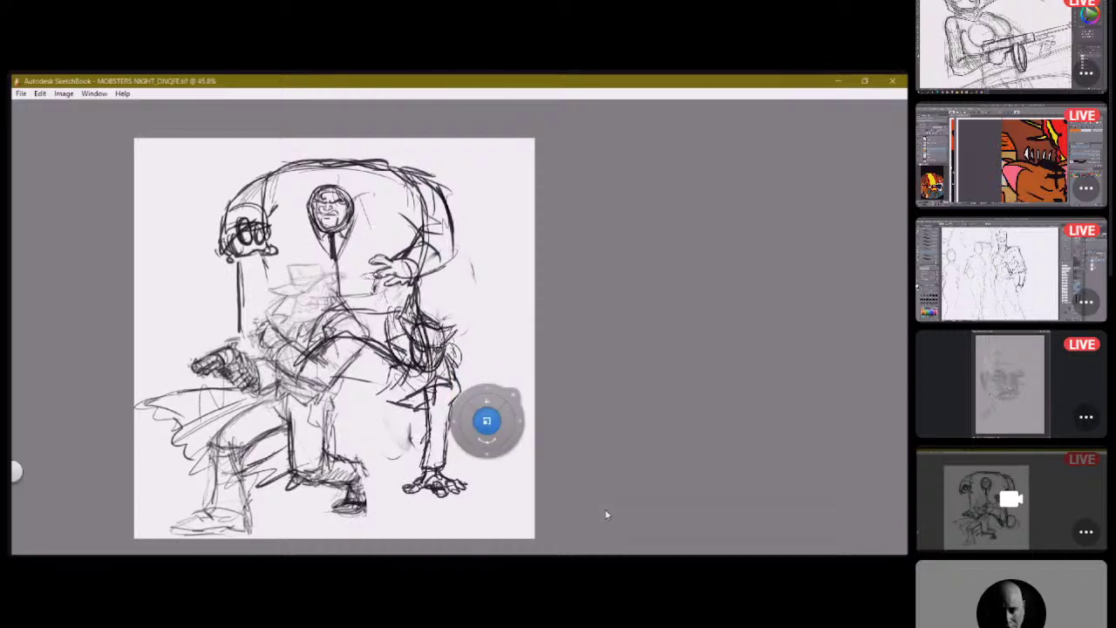
pyautogui.moveTo(493, 431); pyautogui.dragTo(523, 442)
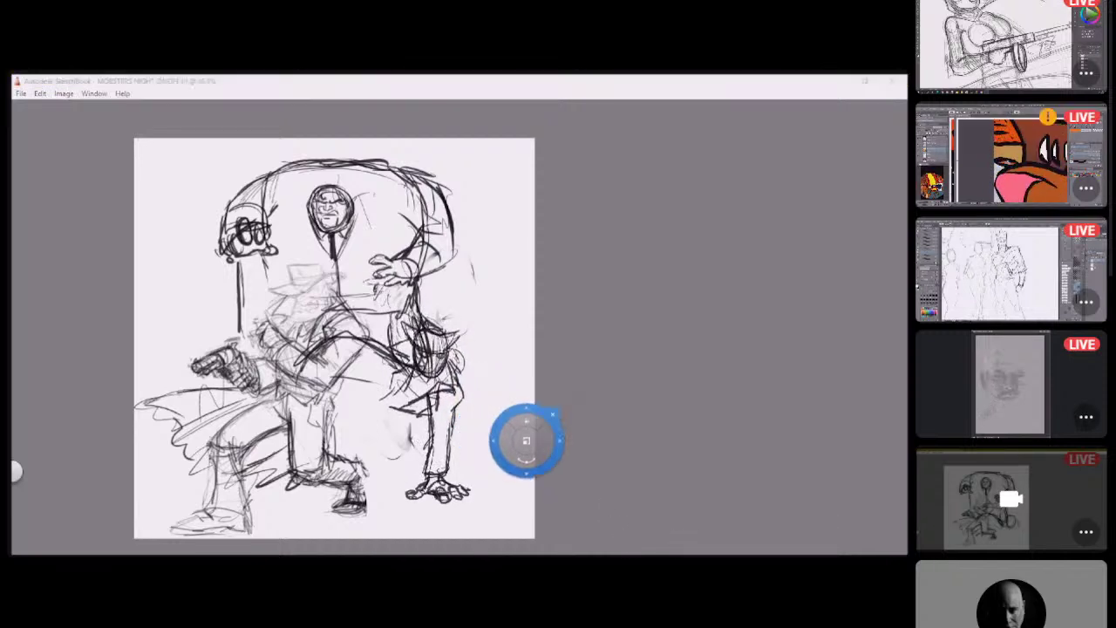
pyautogui.press('Return')
# Sketch the crouching figure's spiky-haired masked head, buttoned jacket, forward-aimed gun hand and the long shapes rising behind its back.
pyautogui.moveTo(420, 300)
pyautogui.mouseDown()
pyautogui.moveTo(496, 281)
pyautogui.moveTo(502, 308)
pyautogui.mouseUp()
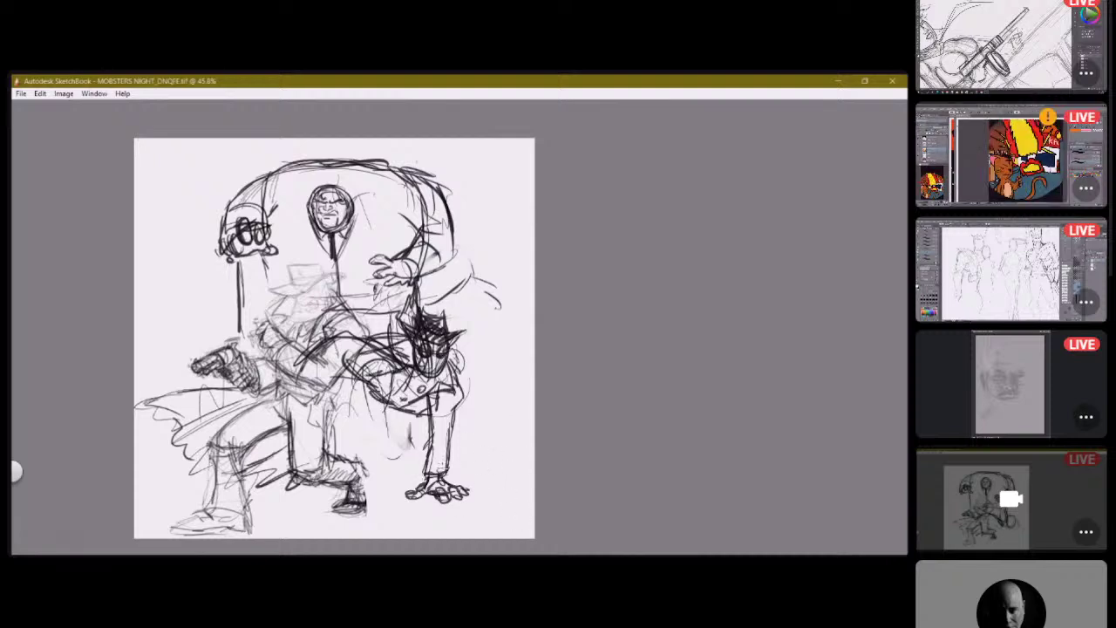
pyautogui.moveTo(357, 375)
pyautogui.mouseDown()
pyautogui.moveTo(372, 354)
pyautogui.moveTo(361, 380)
pyautogui.moveTo(381, 370)
pyautogui.moveTo(379, 354)
pyautogui.mouseUp()
pyautogui.moveTo(361, 369)
pyautogui.mouseDown()
pyautogui.moveTo(368, 356)
pyautogui.moveTo(369, 396)
pyautogui.moveTo(350, 397)
pyautogui.moveTo(380, 408)
pyautogui.moveTo(371, 399)
pyautogui.mouseUp()
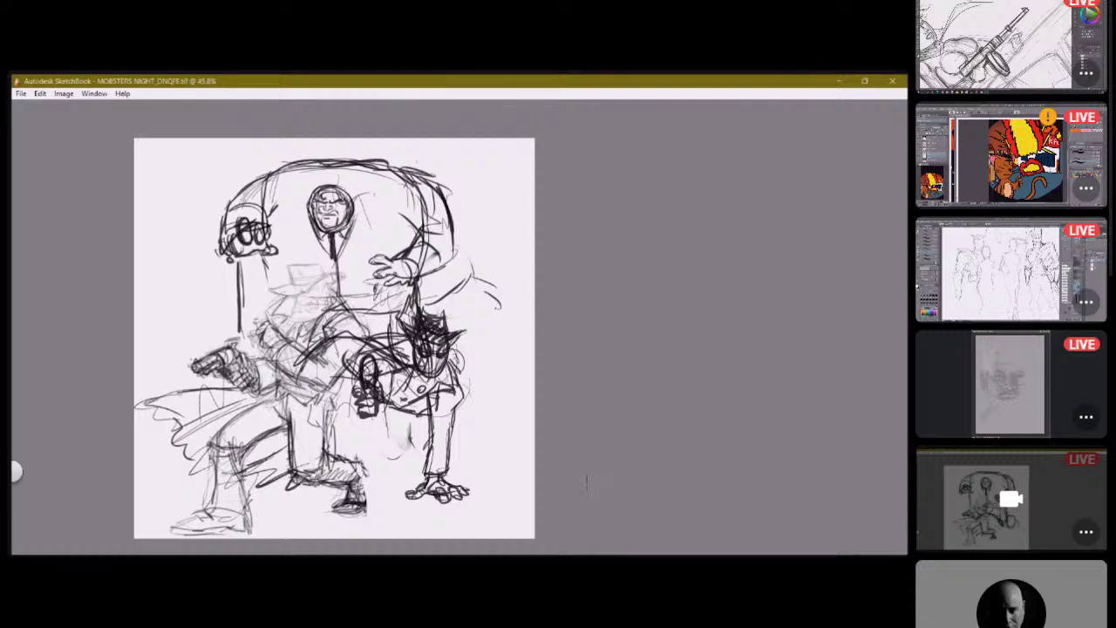
pyautogui.moveTo(371, 406)
pyautogui.mouseDown()
pyautogui.moveTo(407, 415)
pyautogui.moveTo(383, 420)
pyautogui.mouseUp()
pyautogui.moveTo(332, 380); pyautogui.dragTo(352, 394)
pyautogui.moveTo(358, 319)
pyautogui.mouseDown()
pyautogui.moveTo(348, 286)
pyautogui.moveTo(384, 329)
pyautogui.moveTo(388, 309)
pyautogui.moveTo(401, 343)
pyautogui.mouseUp()
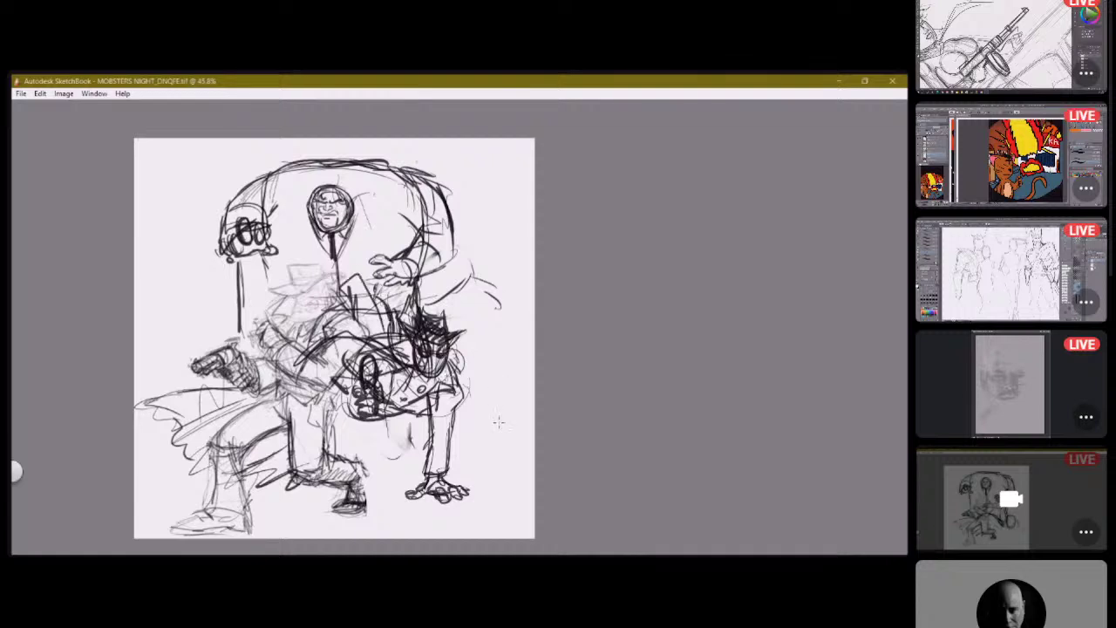
# Draw the crouching figure's bent legs between the gunman's rear foot and the planted arm.
pyautogui.moveTo(403, 420)
pyautogui.mouseDown()
pyautogui.moveTo(436, 426)
pyautogui.moveTo(431, 472)
pyautogui.moveTo(403, 448)
pyautogui.moveTo(401, 420)
pyautogui.mouseUp()
pyautogui.moveTo(392, 464); pyautogui.dragTo(418, 438)
pyautogui.moveTo(373, 445)
pyautogui.mouseDown()
pyautogui.moveTo(389, 434)
pyautogui.moveTo(376, 429)
pyautogui.moveTo(366, 462)
pyautogui.moveTo(380, 476)
pyautogui.moveTo(410, 458)
pyautogui.moveTo(424, 471)
pyautogui.mouseUp()
pyautogui.moveTo(371, 421); pyautogui.dragTo(326, 430)
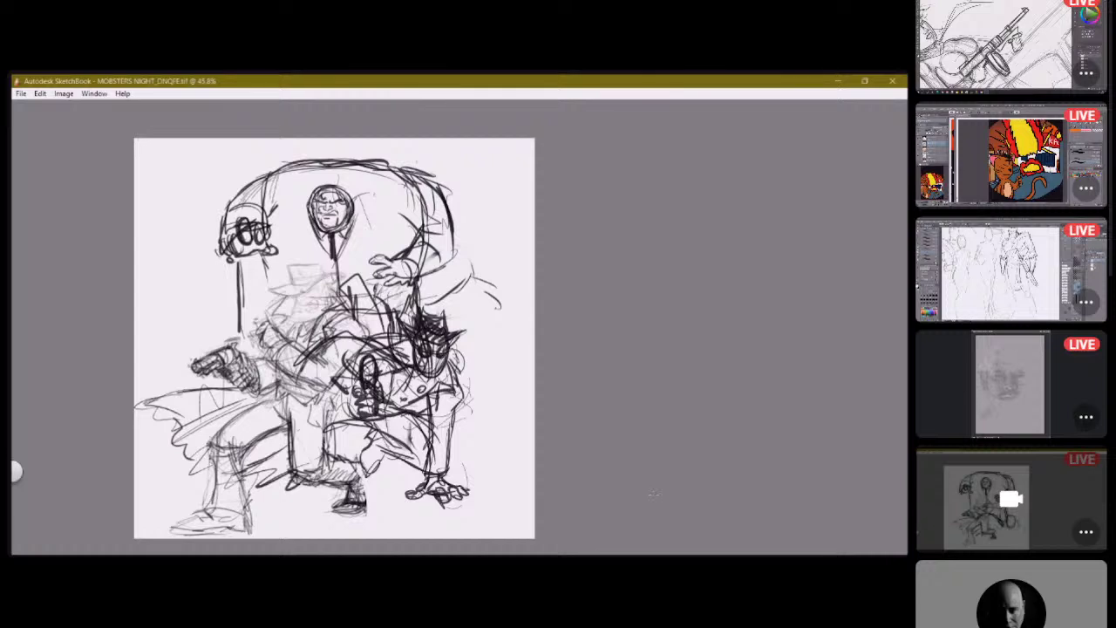
# Rotate the crouching figure slightly clockwise and lower it beside the gunman.
pyautogui.hotkey('ctrl', 't')
pyautogui.moveTo(566, 494); pyautogui.dragTo(580, 545)
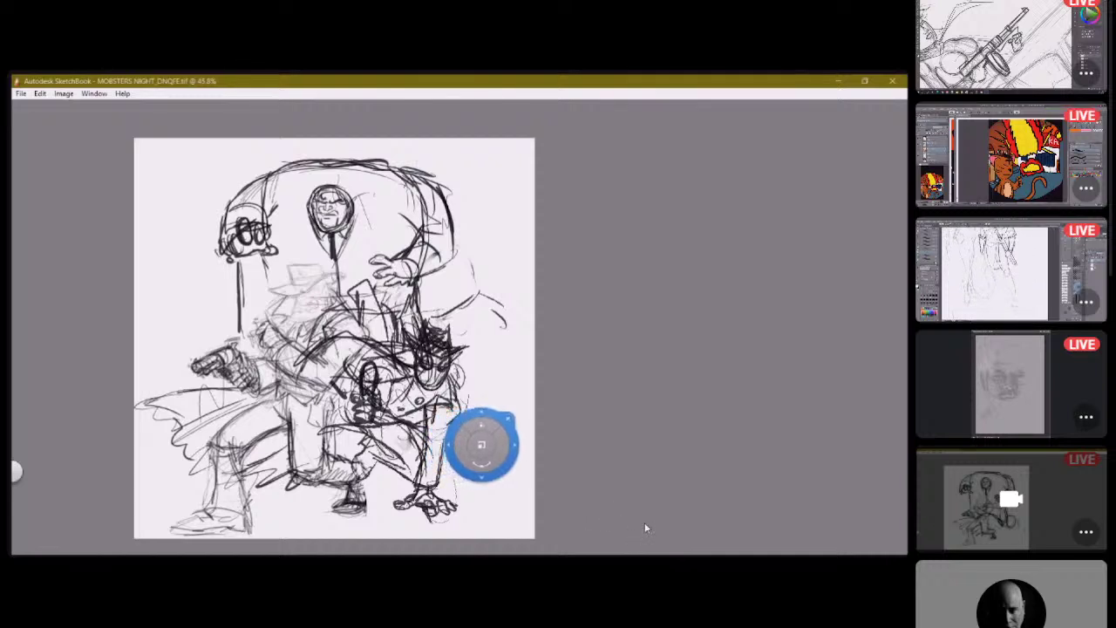
pyautogui.moveTo(479, 445); pyautogui.dragTo(530, 436)
pyautogui.hotkey('alt', 'Tab')
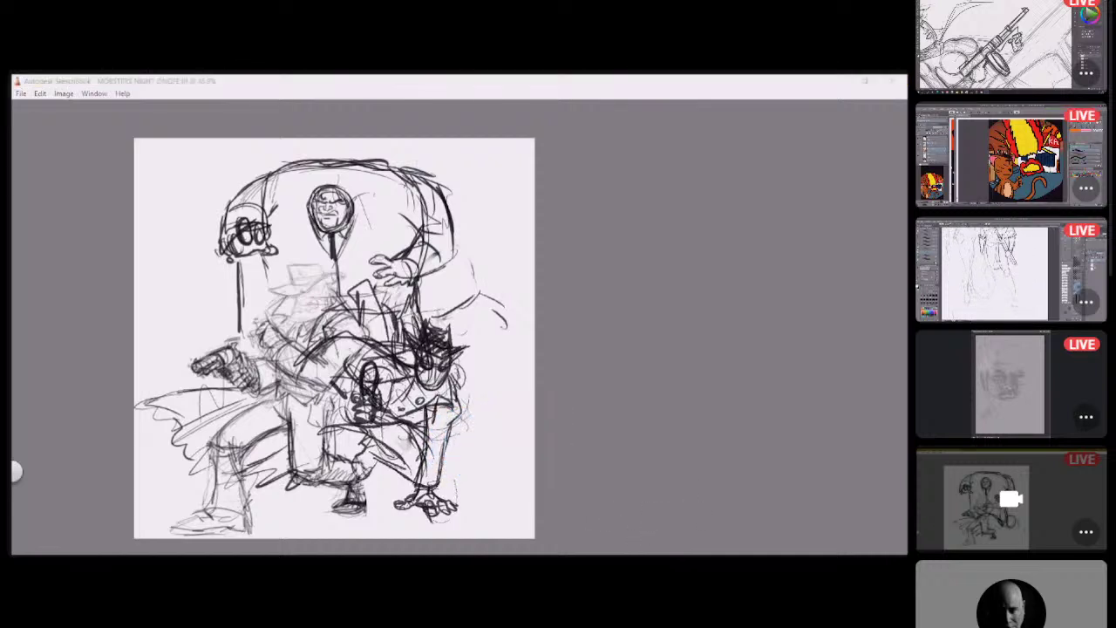
pyautogui.hotkey('alt', 'Tab')
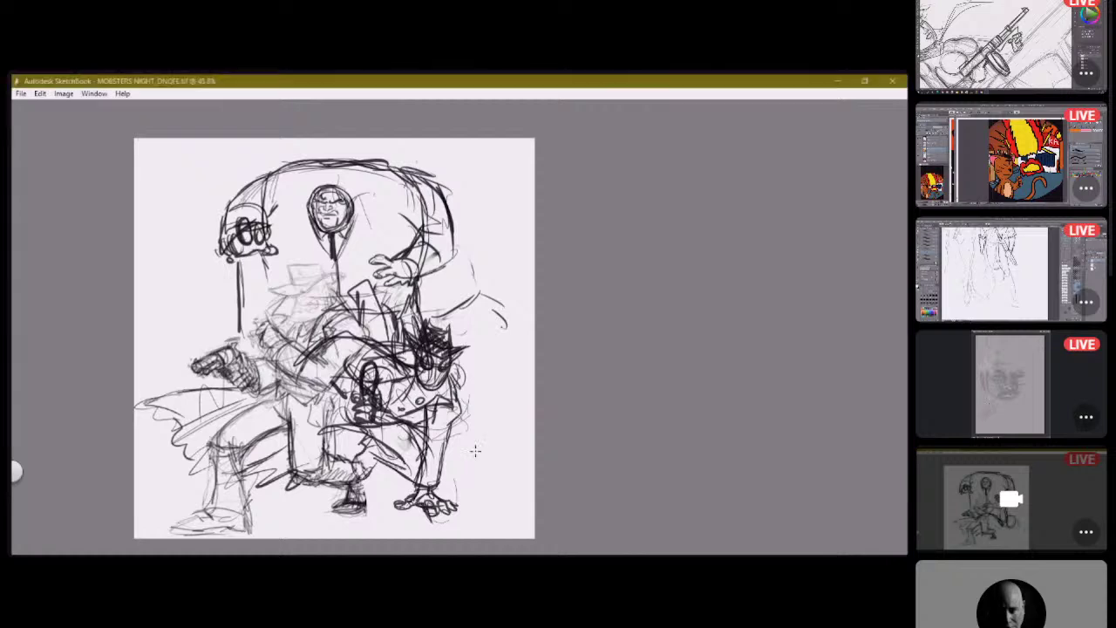
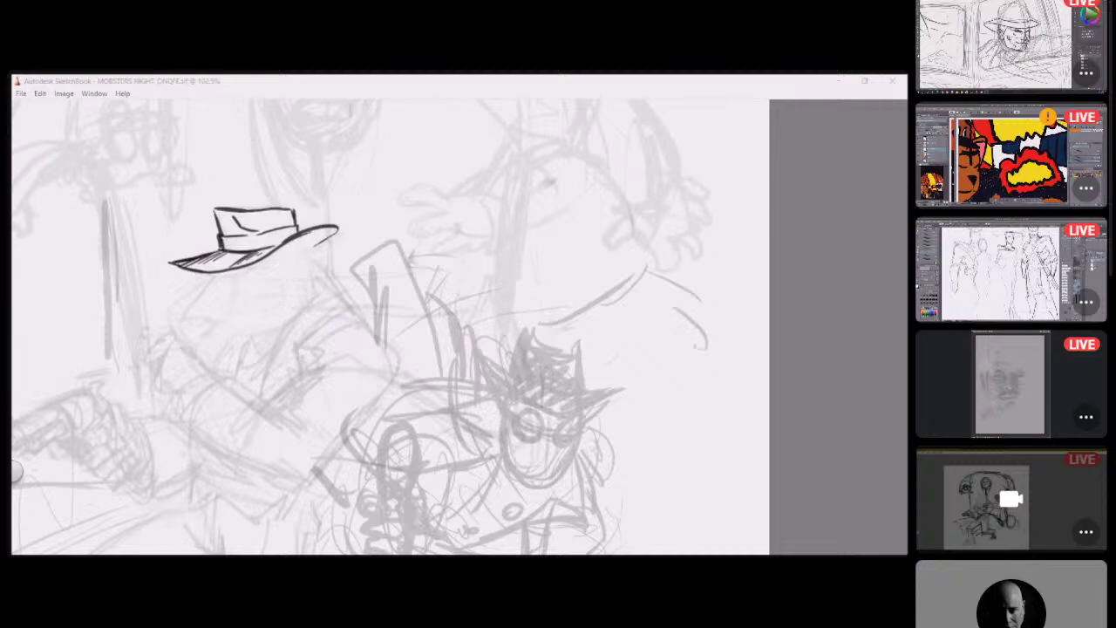
# Ink the gunman's scowling face under the hat, with brow, nose, shouting mouth and square jaw, plus the ear and shaded brim.
pyautogui.click(336, 242)
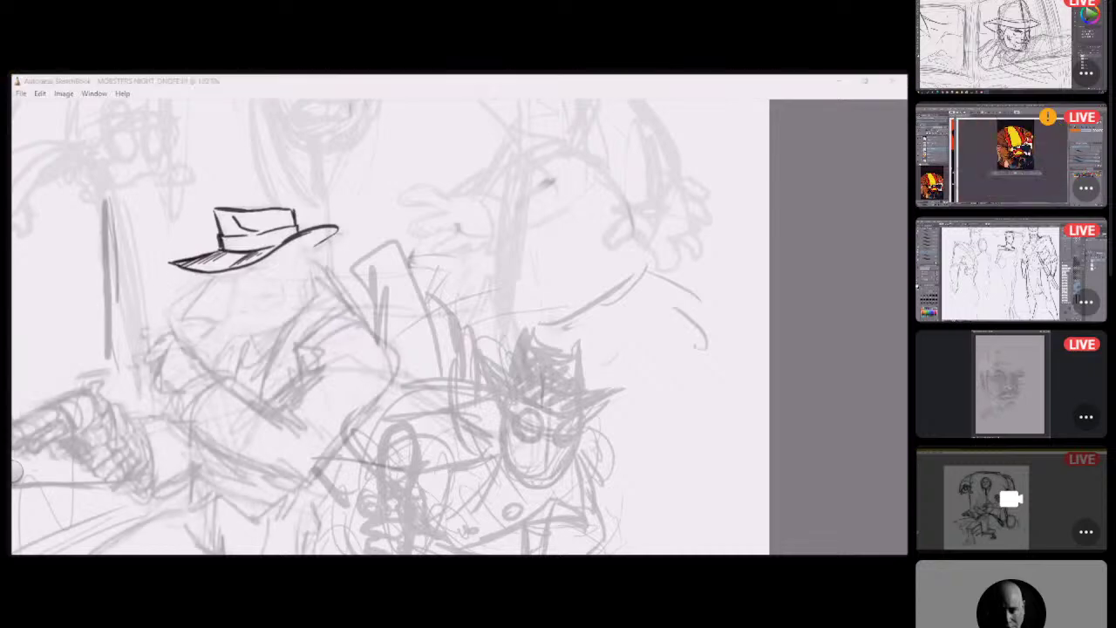
pyautogui.click(323, 321)
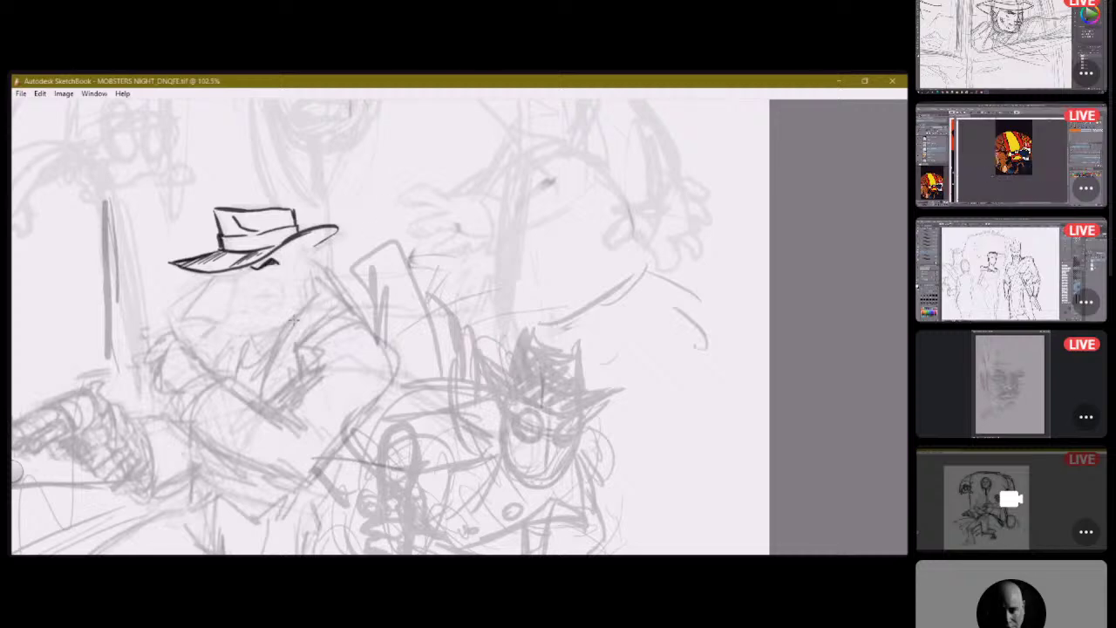
pyautogui.moveTo(234, 271)
pyautogui.mouseDown()
pyautogui.moveTo(238, 291)
pyautogui.moveTo(255, 291)
pyautogui.moveTo(264, 274)
pyautogui.moveTo(283, 299)
pyautogui.moveTo(269, 278)
pyautogui.moveTo(286, 279)
pyautogui.mouseUp()
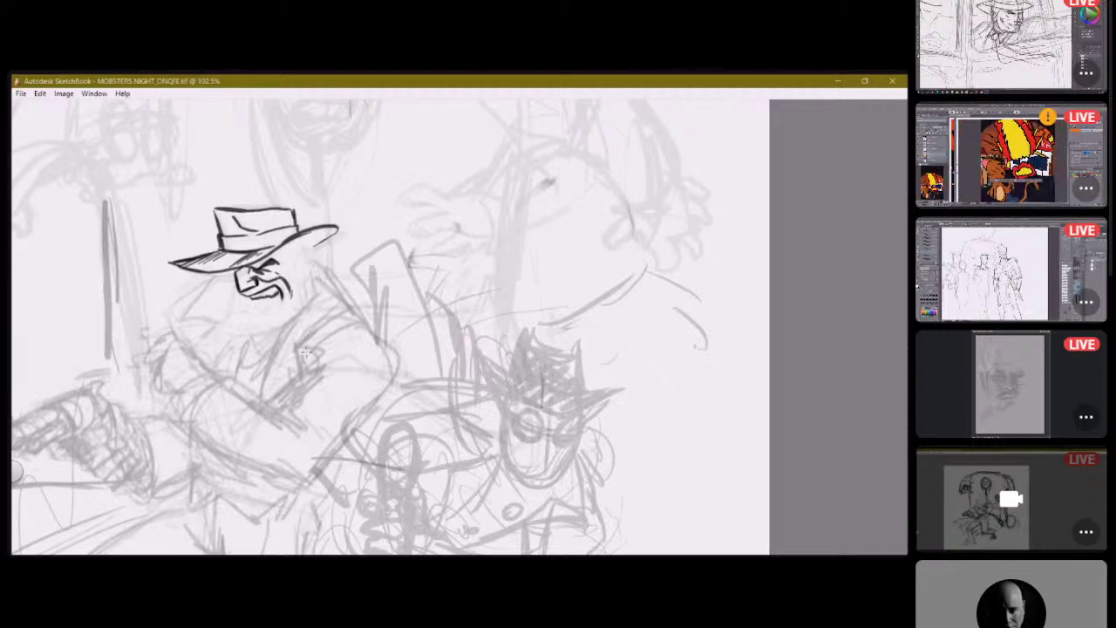
pyautogui.moveTo(277, 301)
pyautogui.mouseDown()
pyautogui.moveTo(281, 312)
pyautogui.moveTo(238, 307)
pyautogui.moveTo(280, 302)
pyautogui.moveTo(265, 300)
pyautogui.mouseUp()
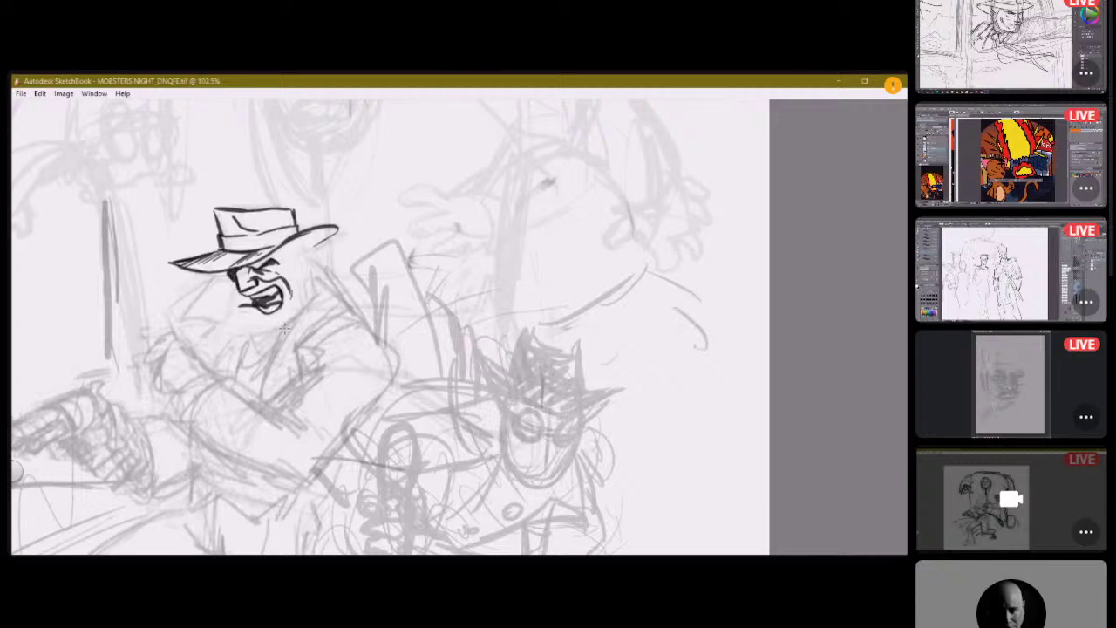
pyautogui.moveTo(233, 274)
pyautogui.mouseDown()
pyautogui.moveTo(230, 328)
pyautogui.moveTo(270, 335)
pyautogui.moveTo(284, 324)
pyautogui.mouseUp()
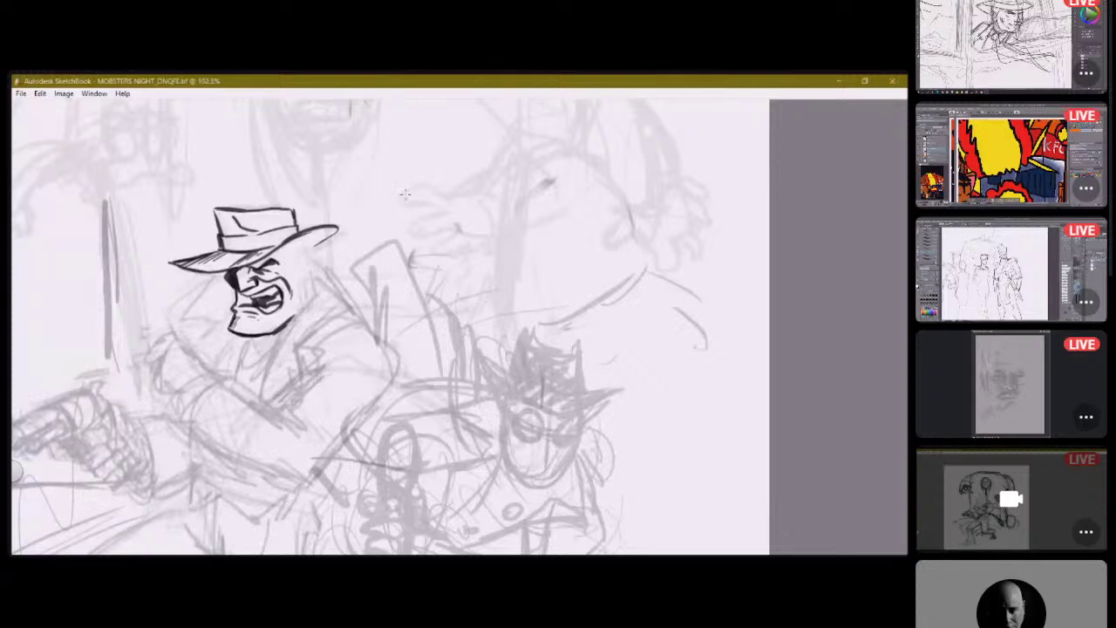
pyautogui.moveTo(287, 260)
pyautogui.mouseDown()
pyautogui.moveTo(291, 274)
pyautogui.moveTo(295, 256)
pyautogui.mouseUp()
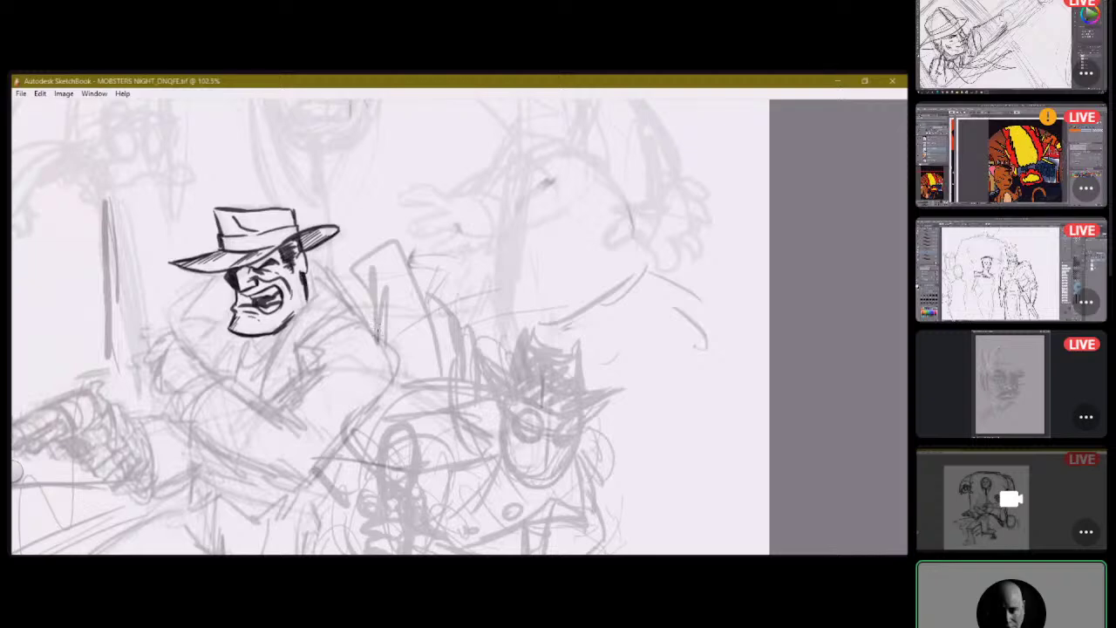
# Ink the gunman's raised coat collar, jagged lapels, shoulder line and the edge of the forearm across the chest.
pyautogui.moveTo(221, 274)
pyautogui.mouseDown()
pyautogui.moveTo(190, 314)
pyautogui.moveTo(220, 310)
pyautogui.mouseUp()
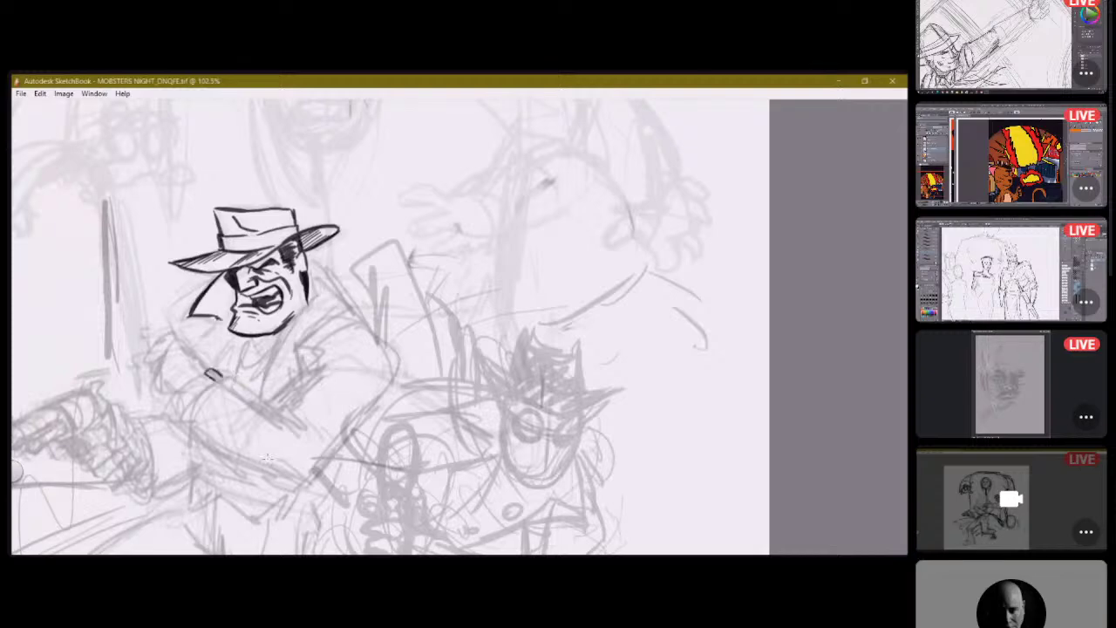
pyautogui.moveTo(210, 375)
pyautogui.mouseDown()
pyautogui.moveTo(293, 436)
pyautogui.moveTo(293, 422)
pyautogui.moveTo(303, 425)
pyautogui.mouseUp()
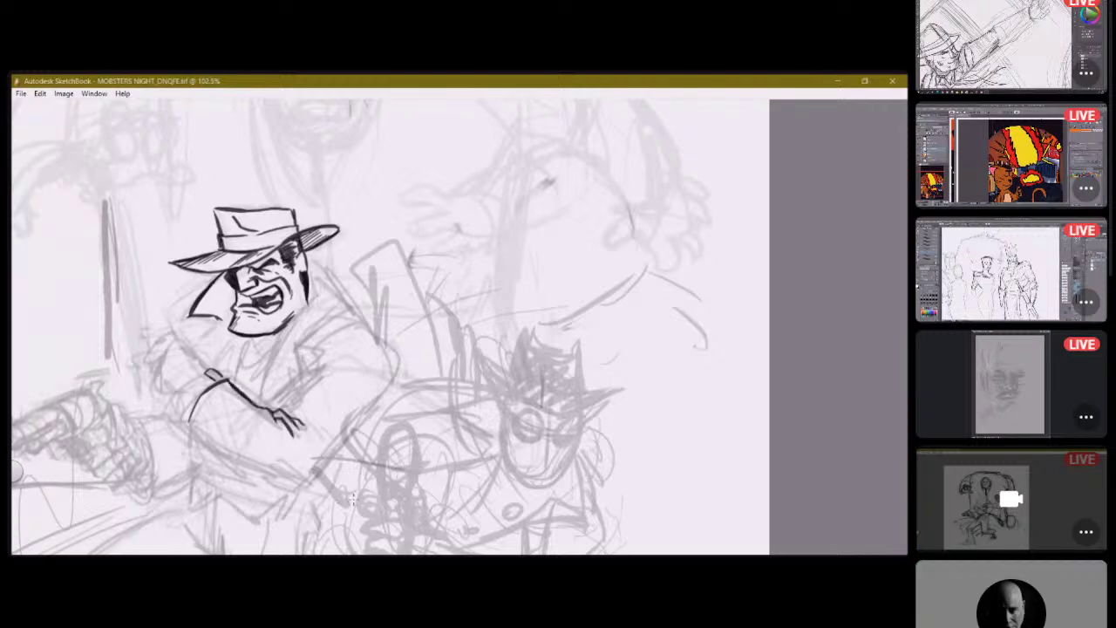
pyautogui.moveTo(307, 373)
pyautogui.mouseDown()
pyautogui.moveTo(291, 394)
pyautogui.moveTo(298, 377)
pyautogui.mouseUp()
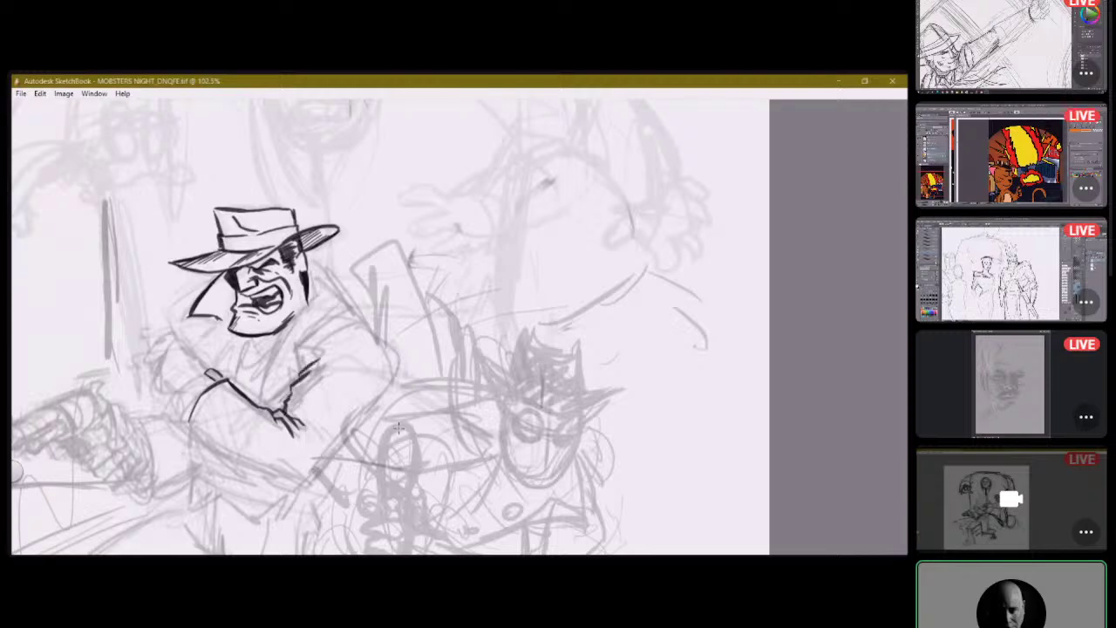
pyautogui.moveTo(326, 326)
pyautogui.mouseDown()
pyautogui.moveTo(300, 357)
pyautogui.moveTo(354, 328)
pyautogui.moveTo(380, 357)
pyautogui.moveTo(372, 391)
pyautogui.mouseUp()
pyautogui.moveTo(272, 352); pyautogui.dragTo(264, 386)
pyautogui.moveTo(312, 295); pyautogui.dragTo(274, 353)
pyautogui.moveTo(307, 255)
pyautogui.mouseDown()
pyautogui.moveTo(335, 263)
pyautogui.moveTo(360, 305)
pyautogui.moveTo(321, 319)
pyautogui.mouseUp()
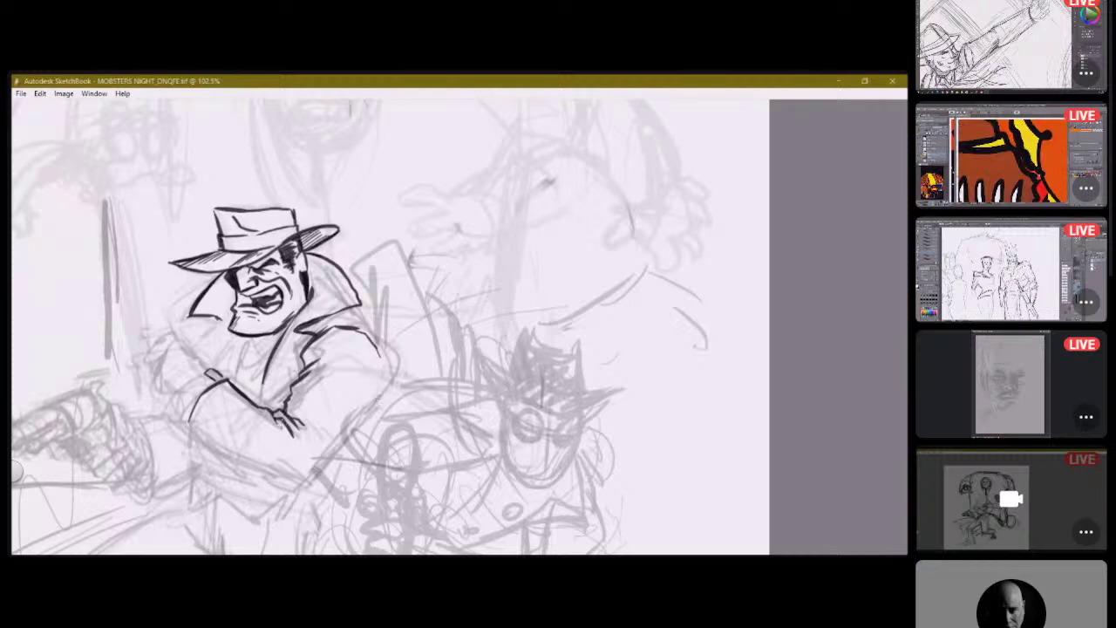
# Switch the call's main view to the Photoshop car-scene stream and undo the stray strokes below the hatted man.
pyautogui.moveTo(1044, 96)
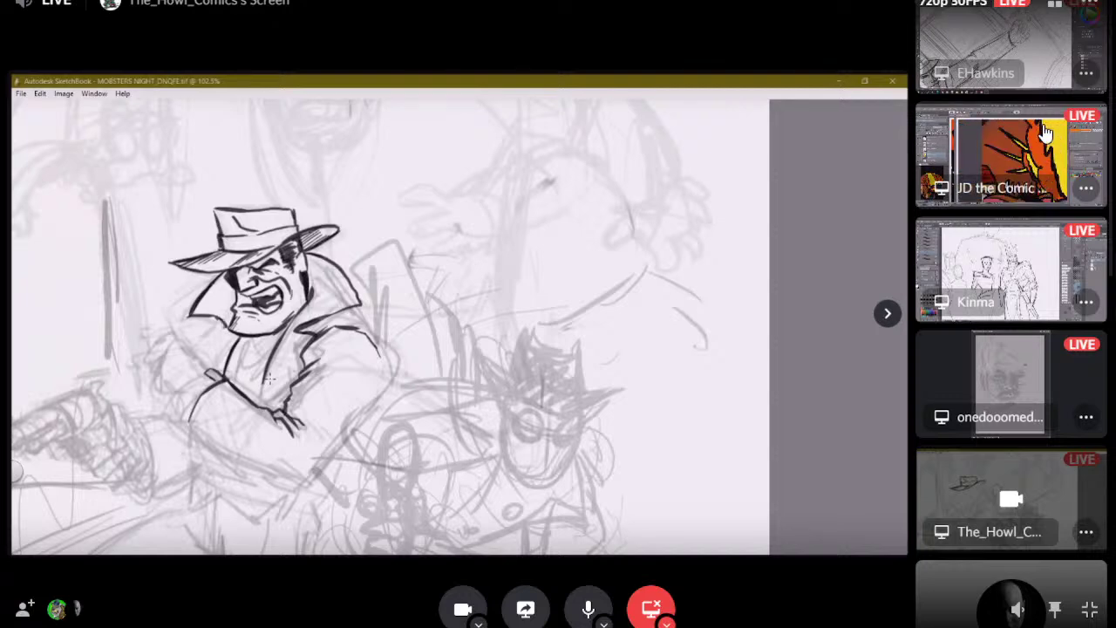
pyautogui.click(1006, 35)
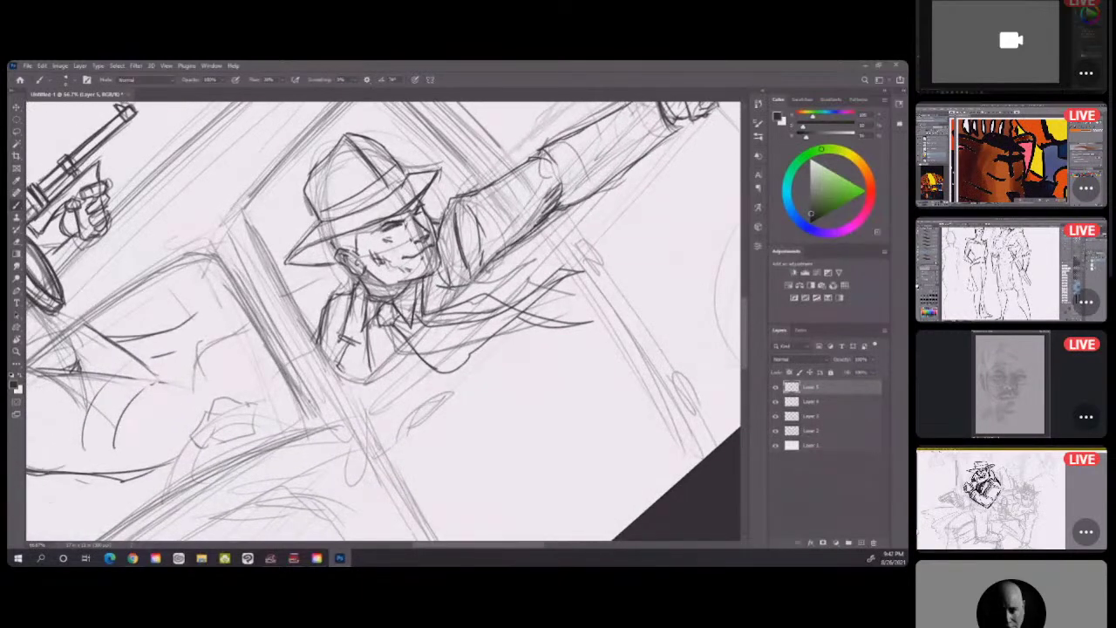
pyautogui.hotkey('ctrl', 'z')
pyautogui.moveTo(368, 415); pyautogui.dragTo(493, 295)
pyautogui.hotkey('ctrl', 'z')
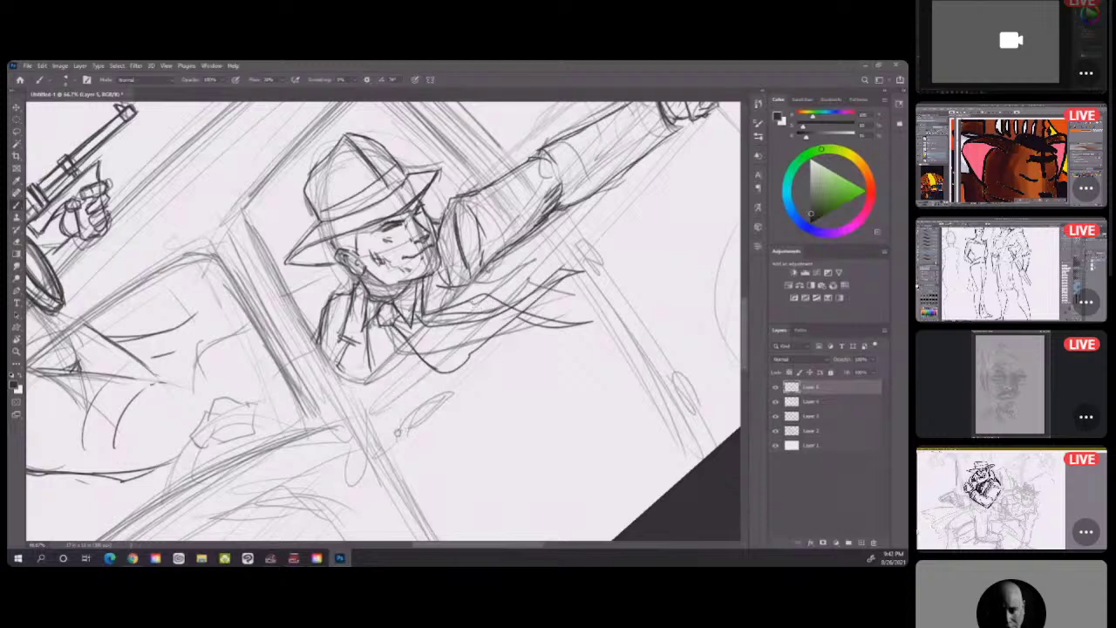
# Sketch a gripping hand with curled fingers and the curved rim around it in the lower corner of the car window.
pyautogui.scroll(3, 166, 444)
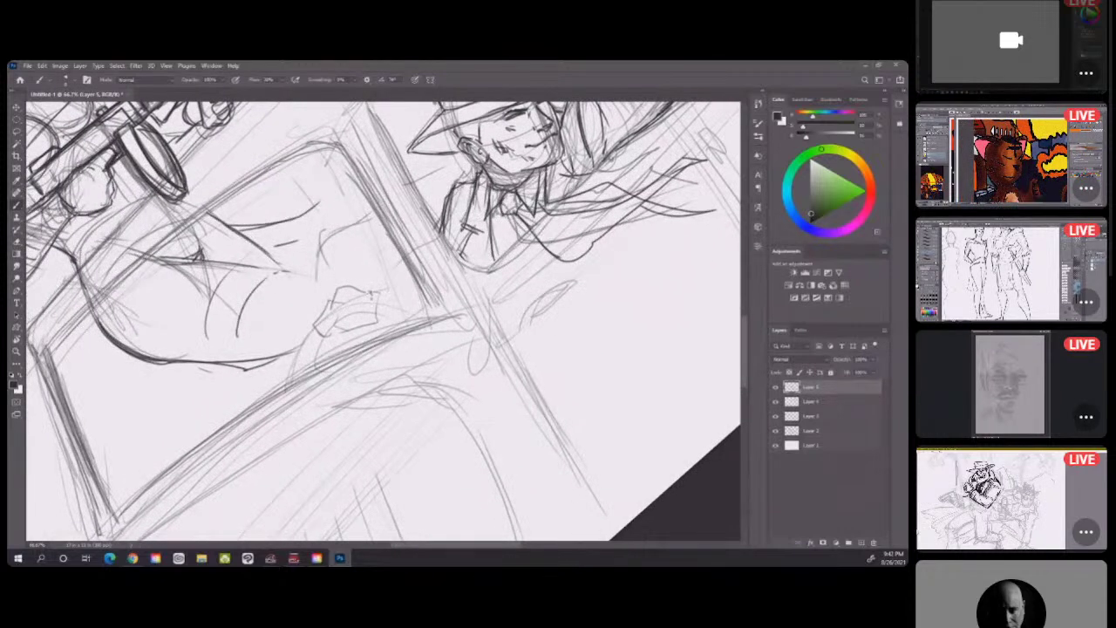
pyautogui.moveTo(352, 299)
pyautogui.mouseDown()
pyautogui.moveTo(354, 324)
pyautogui.moveTo(383, 289)
pyautogui.moveTo(387, 321)
pyautogui.mouseUp()
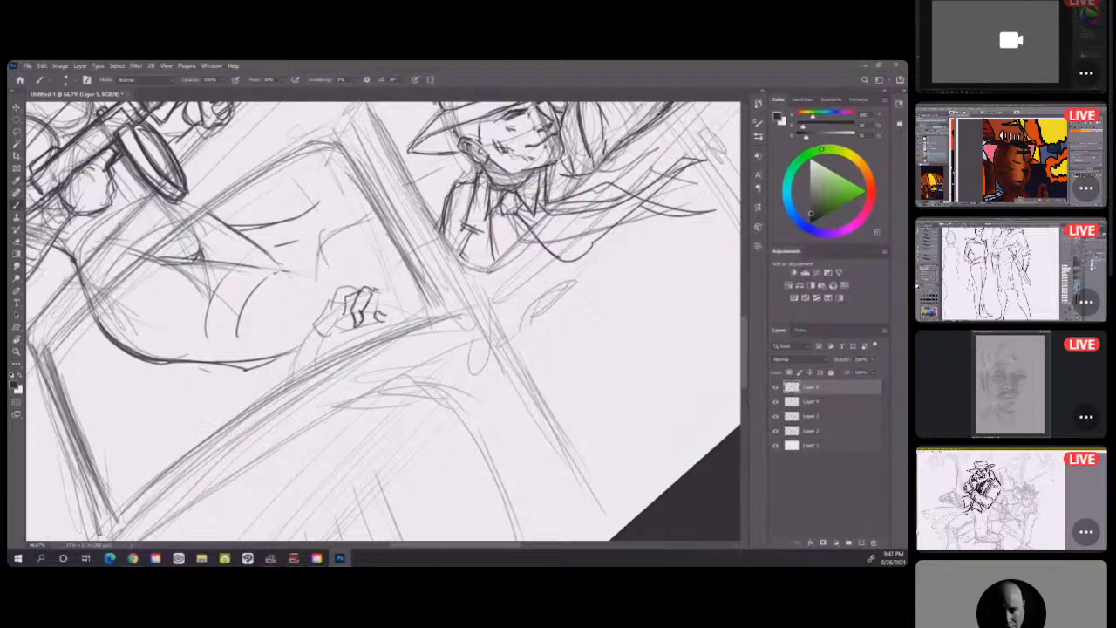
pyautogui.moveTo(343, 319)
pyautogui.mouseDown()
pyautogui.moveTo(352, 333)
pyautogui.moveTo(344, 306)
pyautogui.moveTo(337, 326)
pyautogui.mouseUp()
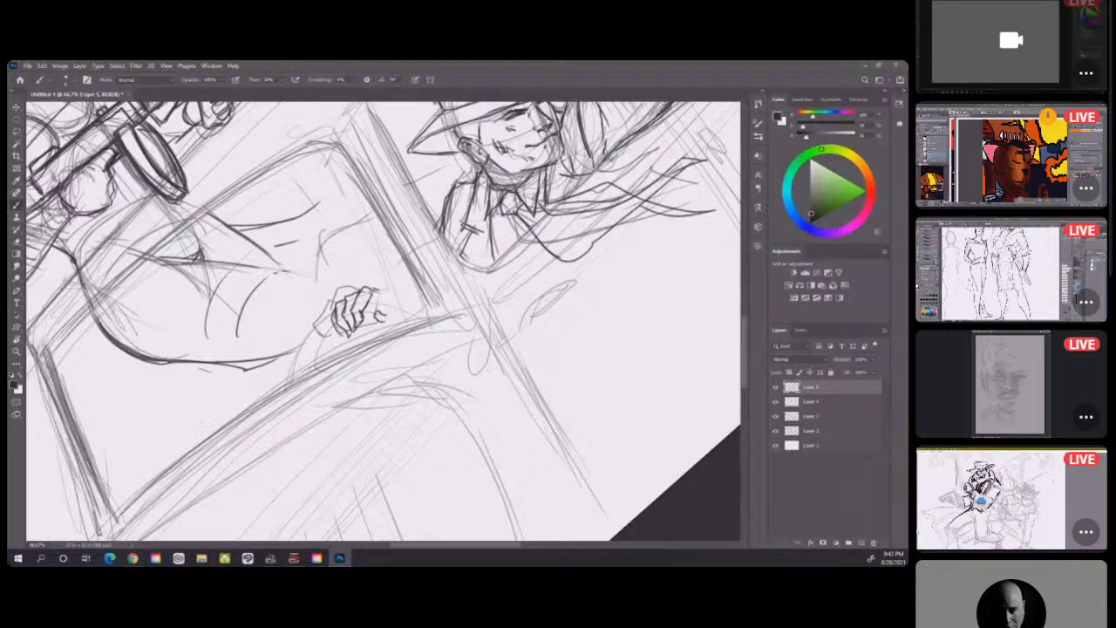
pyautogui.moveTo(403, 299)
pyautogui.mouseDown()
pyautogui.moveTo(425, 310)
pyautogui.moveTo(419, 322)
pyautogui.moveTo(375, 296)
pyautogui.mouseUp()
pyautogui.moveTo(334, 313); pyautogui.dragTo(303, 364)
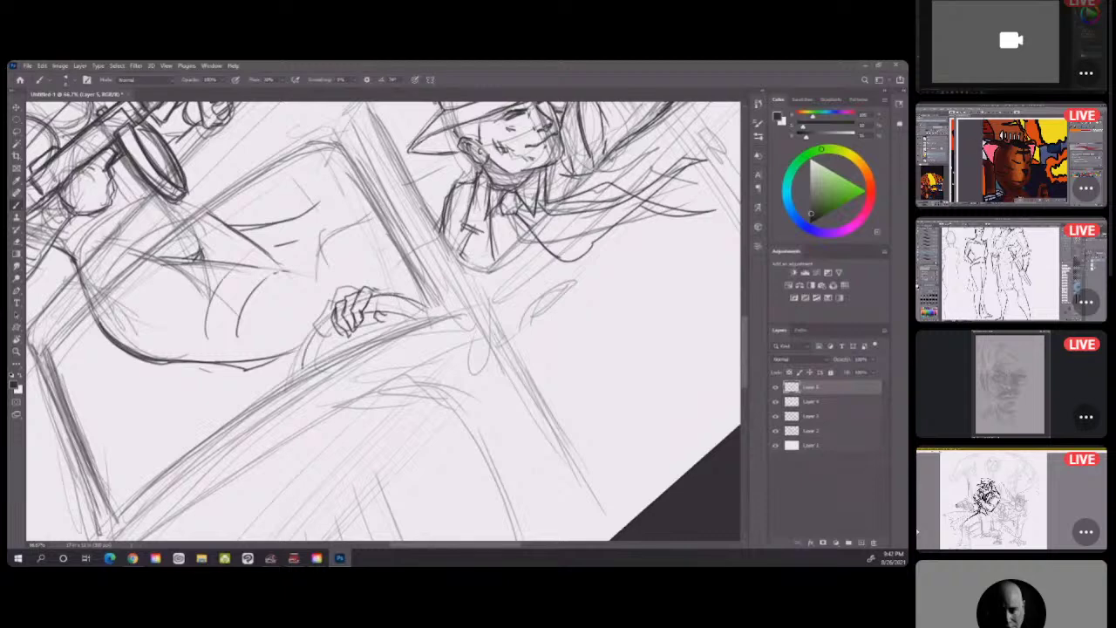
pyautogui.moveTo(422, 319)
pyautogui.mouseDown()
pyautogui.moveTo(376, 309)
pyautogui.moveTo(314, 361)
pyautogui.mouseUp()
pyautogui.moveTo(351, 319); pyautogui.dragTo(312, 361)
pyautogui.moveTo(413, 316)
pyautogui.mouseDown()
pyautogui.moveTo(379, 309)
pyautogui.moveTo(375, 321)
pyautogui.mouseUp()
# Darken the lower and side edges of the car window frame around the gripping hand.
pyautogui.moveTo(373, 315)
pyautogui.mouseDown()
pyautogui.moveTo(389, 323)
pyautogui.moveTo(340, 345)
pyautogui.moveTo(401, 323)
pyautogui.moveTo(335, 352)
pyautogui.moveTo(148, 484)
pyautogui.moveTo(109, 530)
pyautogui.moveTo(296, 368)
pyautogui.mouseUp()
pyautogui.moveTo(363, 338); pyautogui.dragTo(129, 502)
pyautogui.moveTo(62, 390); pyautogui.dragTo(107, 483)
pyautogui.moveTo(47, 350); pyautogui.dragTo(115, 504)
pyautogui.moveTo(349, 155); pyautogui.dragTo(432, 321)
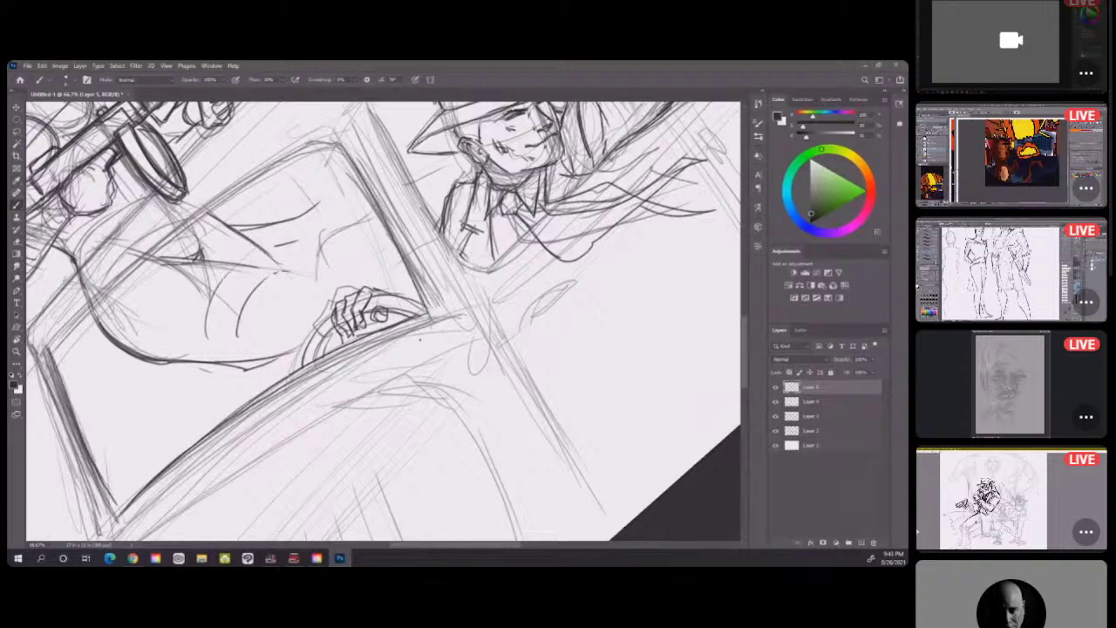
# Add curved fold and contour lines to the body seen inside the car window.
pyautogui.moveTo(209, 207); pyautogui.dragTo(322, 190)
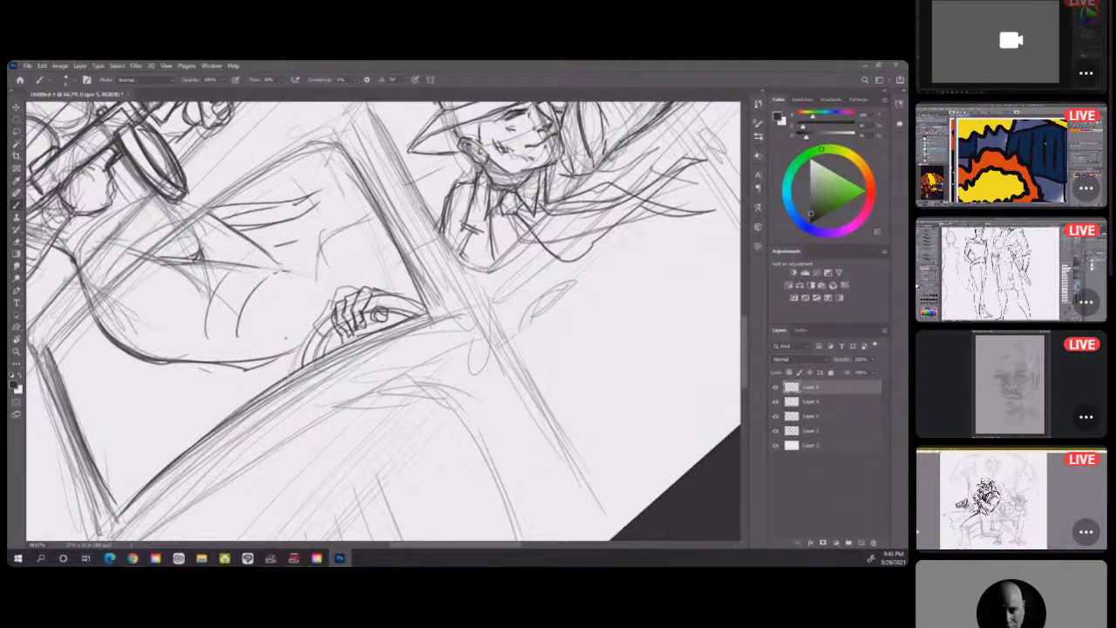
pyautogui.moveTo(267, 363); pyautogui.dragTo(298, 281)
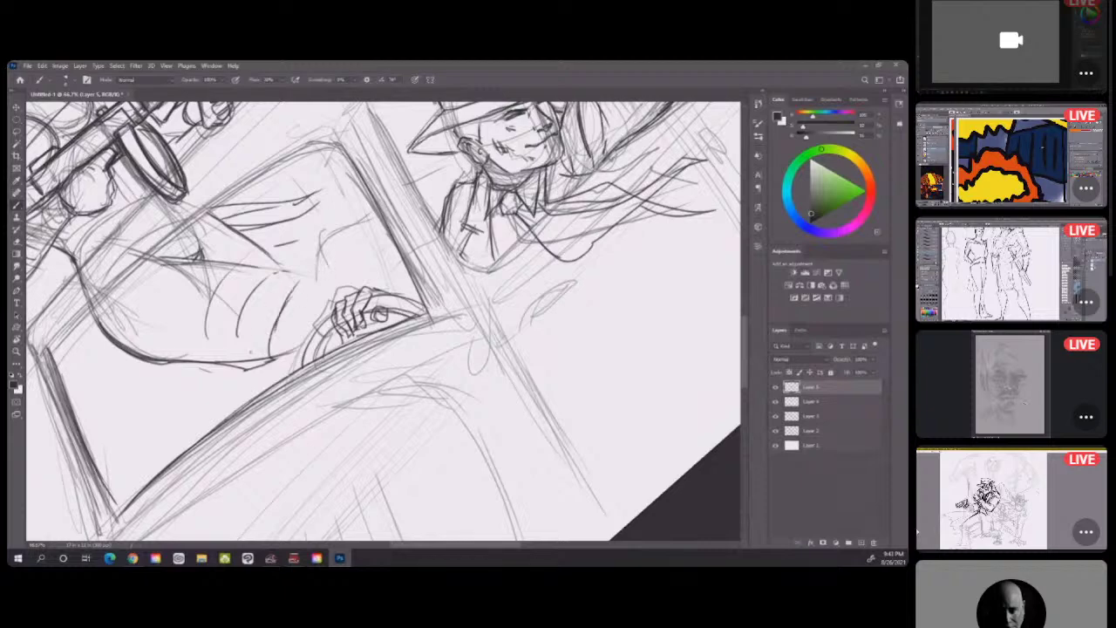
pyautogui.moveTo(225, 374)
pyautogui.mouseDown()
pyautogui.moveTo(251, 368)
pyautogui.moveTo(255, 280)
pyautogui.mouseUp()
pyautogui.moveTo(252, 343)
pyautogui.mouseDown()
pyautogui.moveTo(281, 279)
pyautogui.moveTo(321, 252)
pyautogui.mouseUp()
pyautogui.moveTo(307, 209); pyautogui.dragTo(323, 197)
pyautogui.moveTo(308, 277); pyautogui.dragTo(359, 221)
pyautogui.moveTo(272, 206)
pyautogui.mouseDown()
pyautogui.moveTo(326, 169)
pyautogui.moveTo(315, 145)
pyautogui.mouseUp()
pyautogui.moveTo(293, 225); pyautogui.dragTo(338, 171)
# Rotate the canvas upright and sketch a muzzle flash at the tommy gun's barrel with a round burst and short radiating marks.
pyautogui.press('r')
pyautogui.moveTo(383, 436)
pyautogui.mouseDown()
pyautogui.moveTo(373, 299)
pyautogui.moveTo(552, 198)
pyautogui.moveTo(523, 236)
pyautogui.moveTo(514, 288)
pyautogui.moveTo(573, 337)
pyautogui.moveTo(535, 218)
pyautogui.moveTo(591, 392)
pyautogui.moveTo(578, 348)
pyautogui.moveTo(474, 271)
pyautogui.moveTo(469, 284)
pyautogui.mouseUp()
pyautogui.moveTo(479, 252)
pyautogui.mouseDown()
pyautogui.moveTo(472, 279)
pyautogui.moveTo(483, 267)
pyautogui.mouseUp()
pyautogui.moveTo(488, 342); pyautogui.dragTo(504, 357)
pyautogui.moveTo(509, 342); pyautogui.dragTo(523, 358)
pyautogui.moveTo(521, 277); pyautogui.dragTo(498, 281)
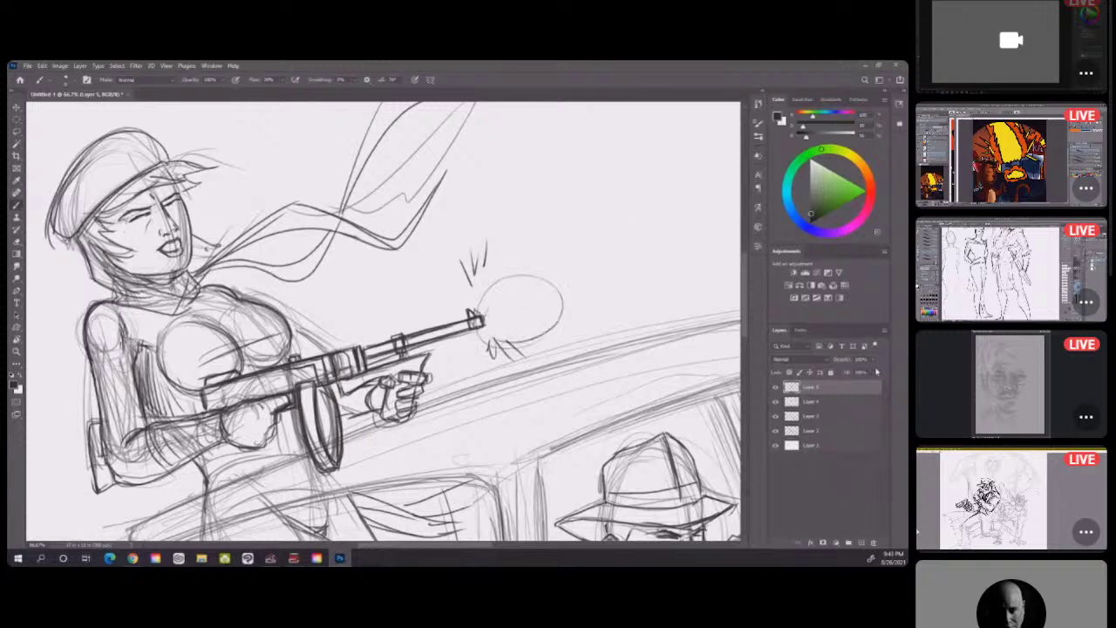
# Lower the opacity of the Layer 5 sketch and add a new layer above it for inking.
pyautogui.moveTo(854, 372); pyautogui.dragTo(845, 377)
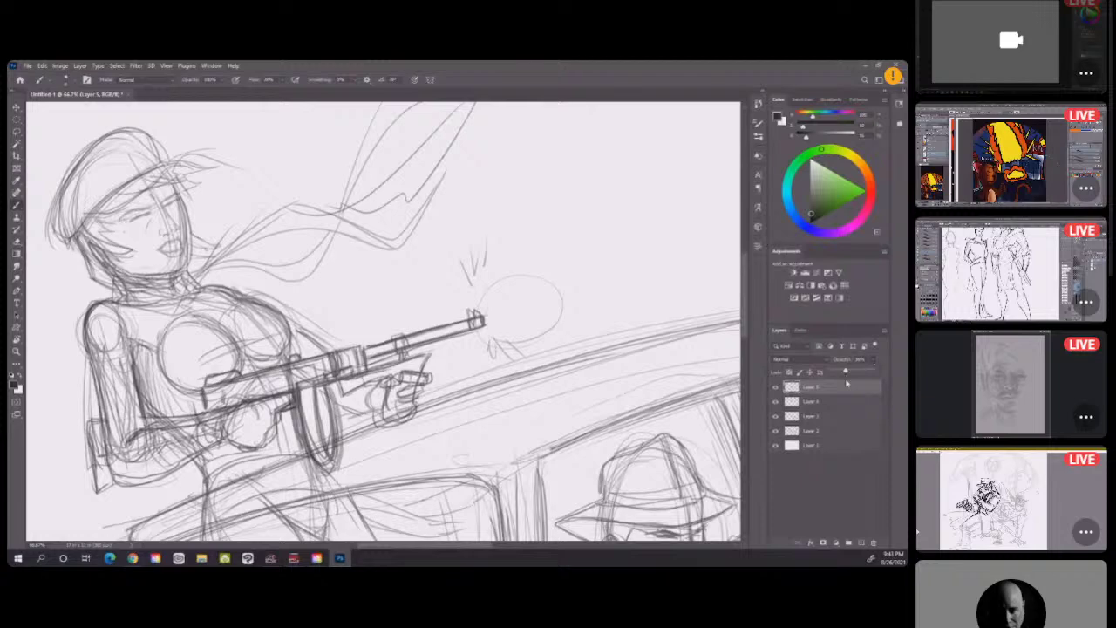
pyautogui.click(841, 401)
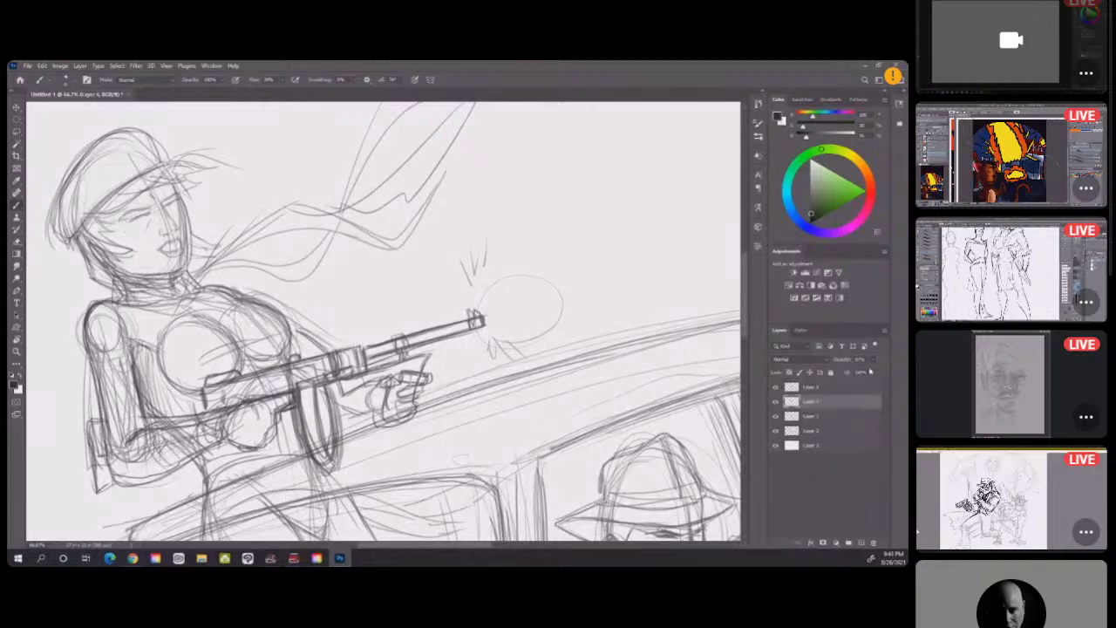
pyautogui.click(837, 388)
pyautogui.click(861, 542)
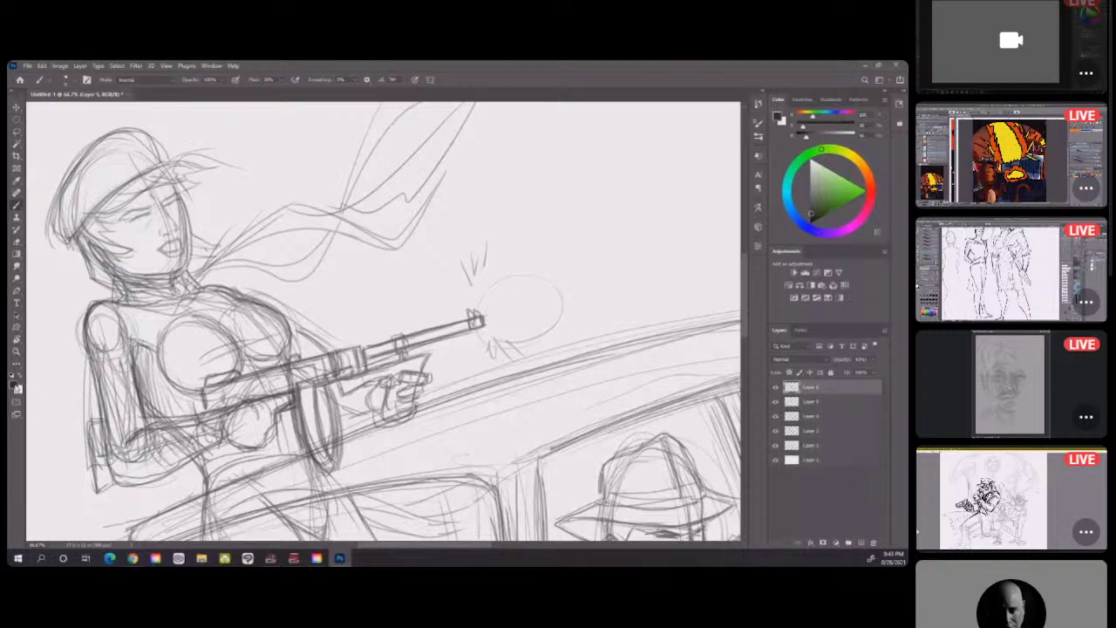
# Set the foreground colour to black.
pyautogui.click(16, 384)
pyautogui.click(647, 401)
pyautogui.click(704, 383)
# Choose the Kyle's Manga Smoothy inking brush and set its size.
pyautogui.click(68, 80)
pyautogui.click(272, 204)
pyautogui.doubleClick(101, 98)
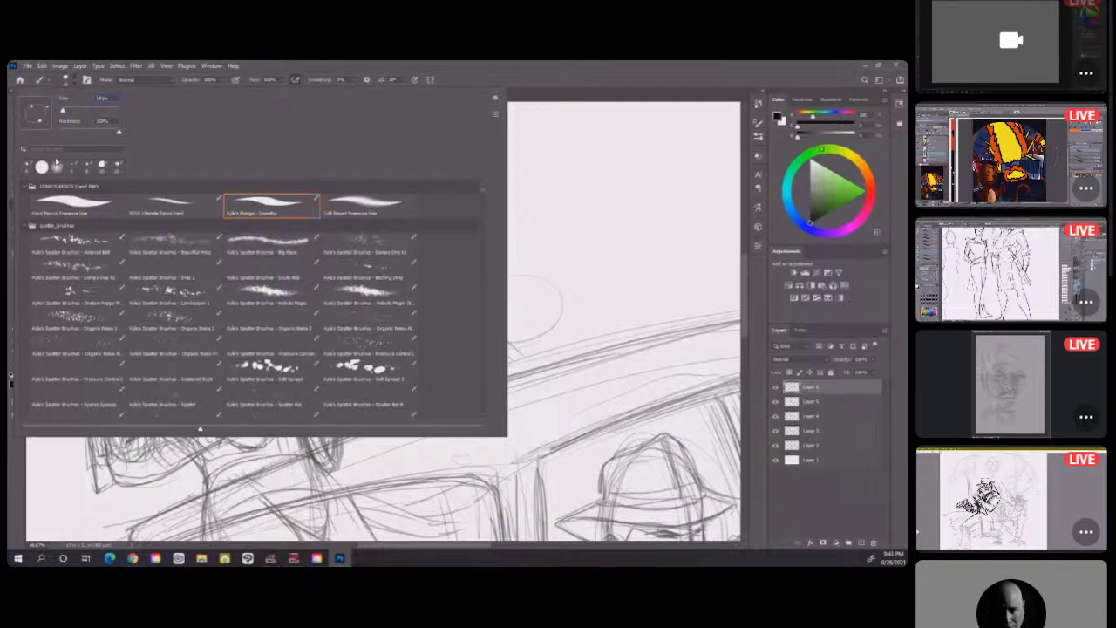
pyautogui.press('Return')
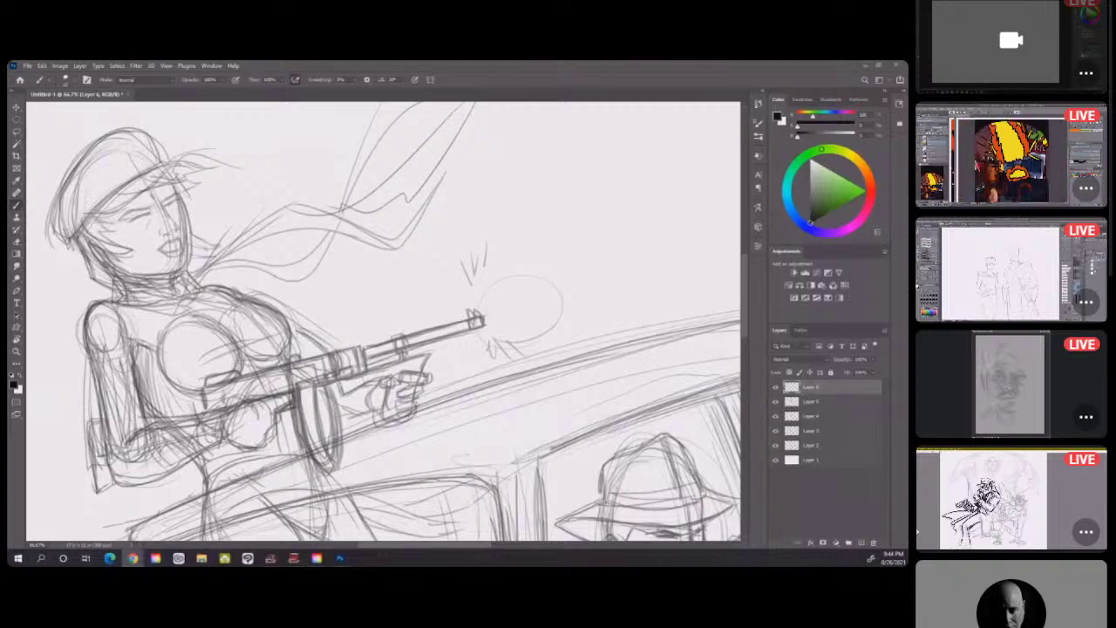
# Try a black ink stroke at the woman's far eye and undo it.
pyautogui.scroll(-2, 739, 310)
pyautogui.hotkey('ctrl', '+')
pyautogui.moveTo(211, 165)
pyautogui.mouseDown()
pyautogui.moveTo(621, 347)
pyautogui.moveTo(489, 218)
pyautogui.moveTo(425, 220)
pyautogui.mouseUp()
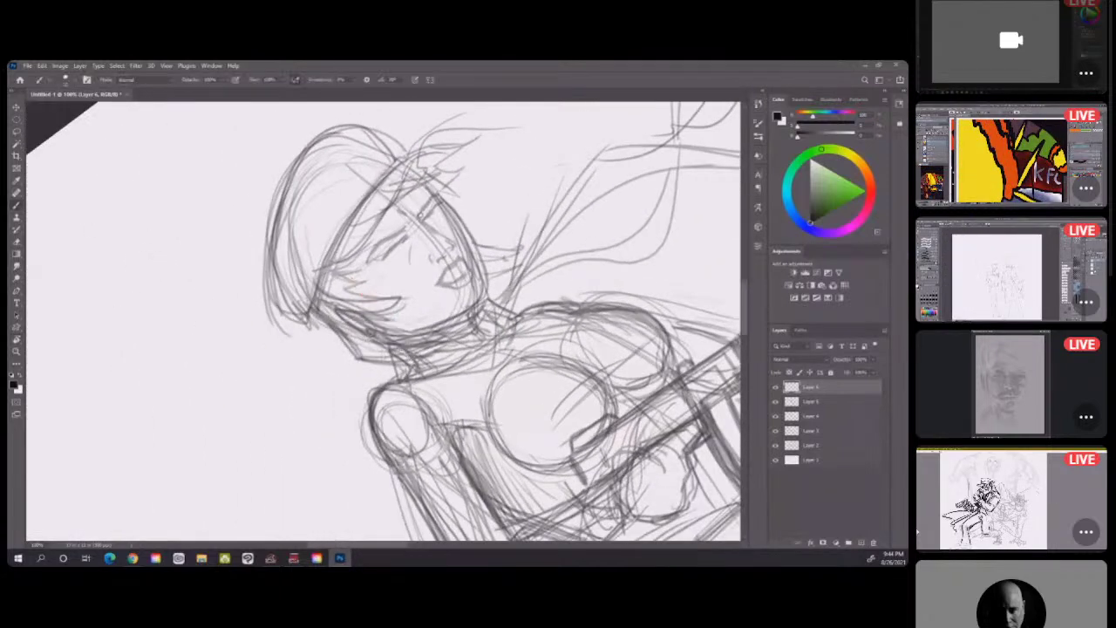
pyautogui.moveTo(415, 212); pyautogui.dragTo(455, 244)
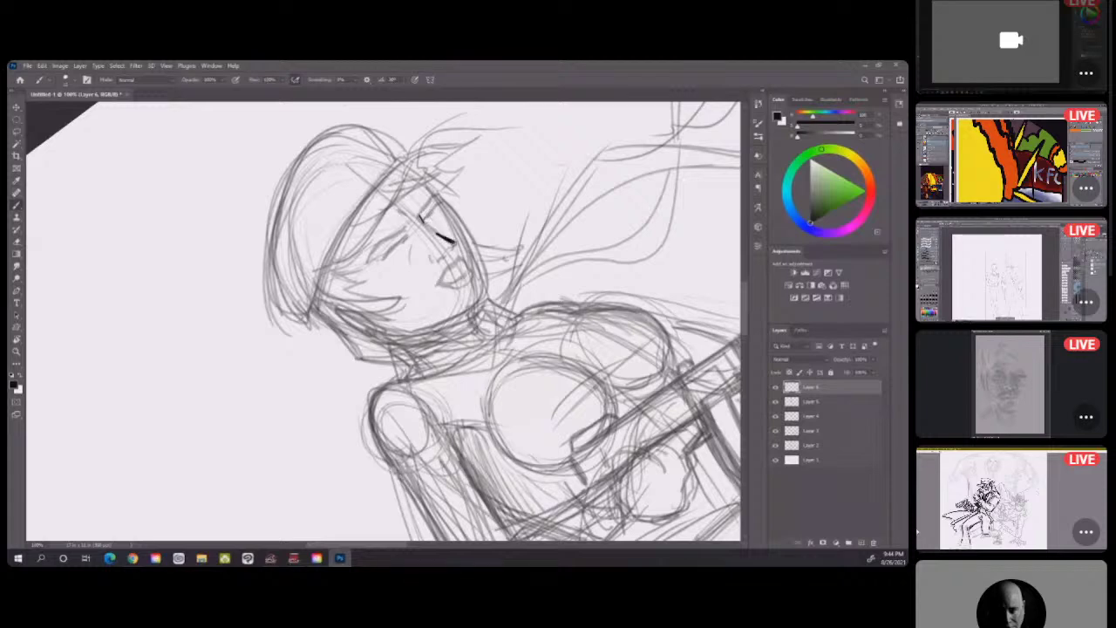
pyautogui.hotkey('ctrl', 'z')
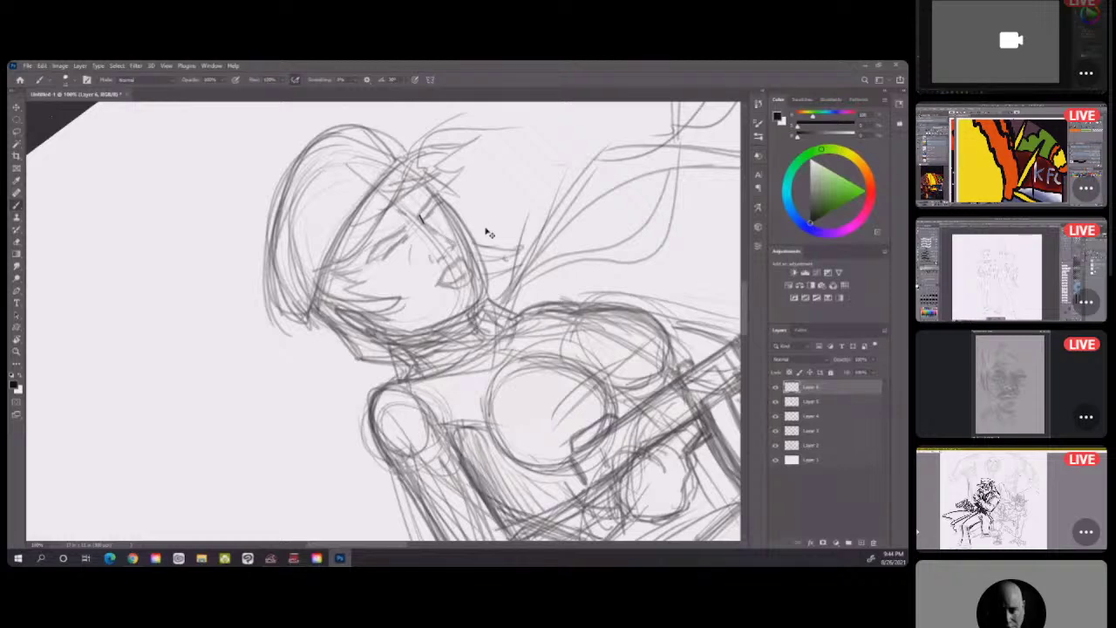
# Ink the woman's face, hair strands and the beret's outline and headband over the sketch.
pyautogui.rightClick(102, 98)
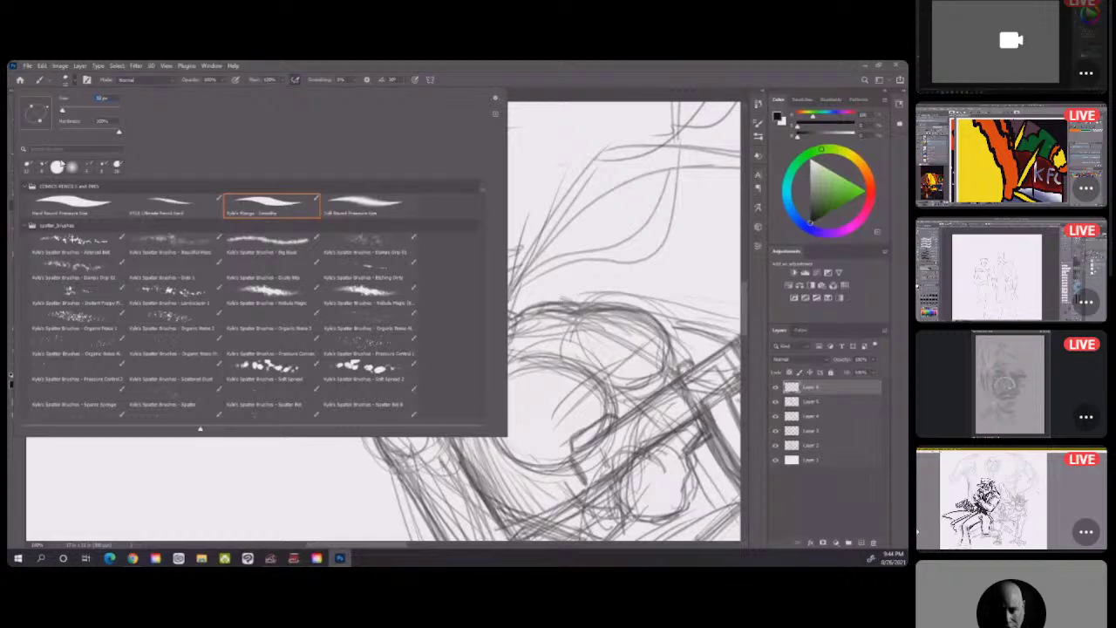
pyautogui.press('Escape')
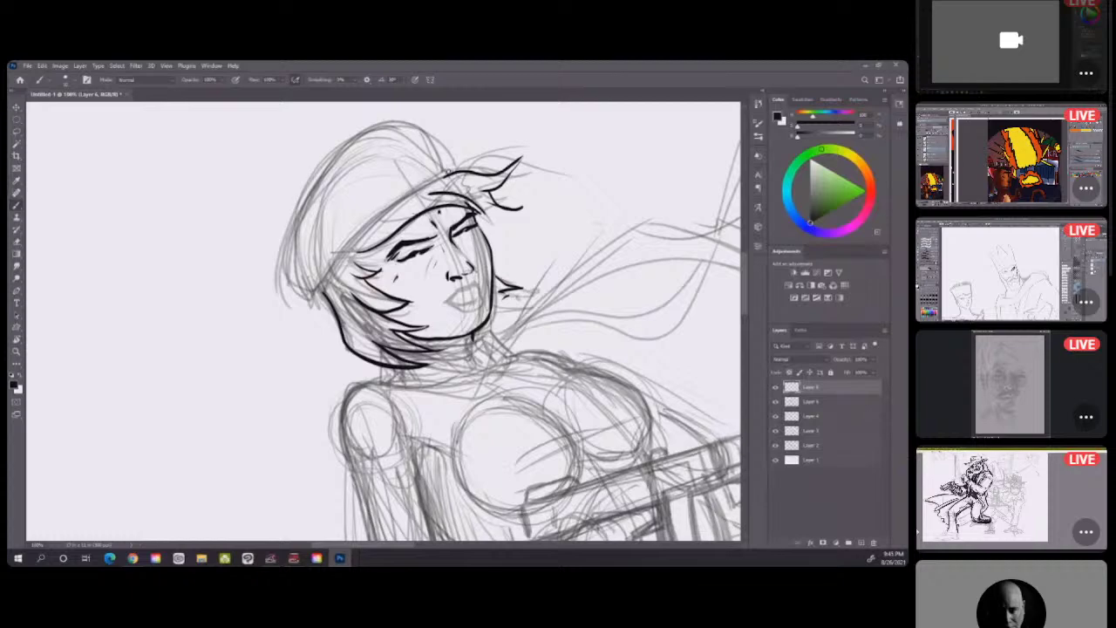
pyautogui.moveTo(451, 173); pyautogui.dragTo(319, 284)
pyautogui.moveTo(450, 169)
pyautogui.mouseDown()
pyautogui.moveTo(382, 207)
pyautogui.moveTo(316, 286)
pyautogui.moveTo(298, 191)
pyautogui.moveTo(393, 113)
pyautogui.moveTo(433, 130)
pyautogui.moveTo(444, 166)
pyautogui.mouseUp()
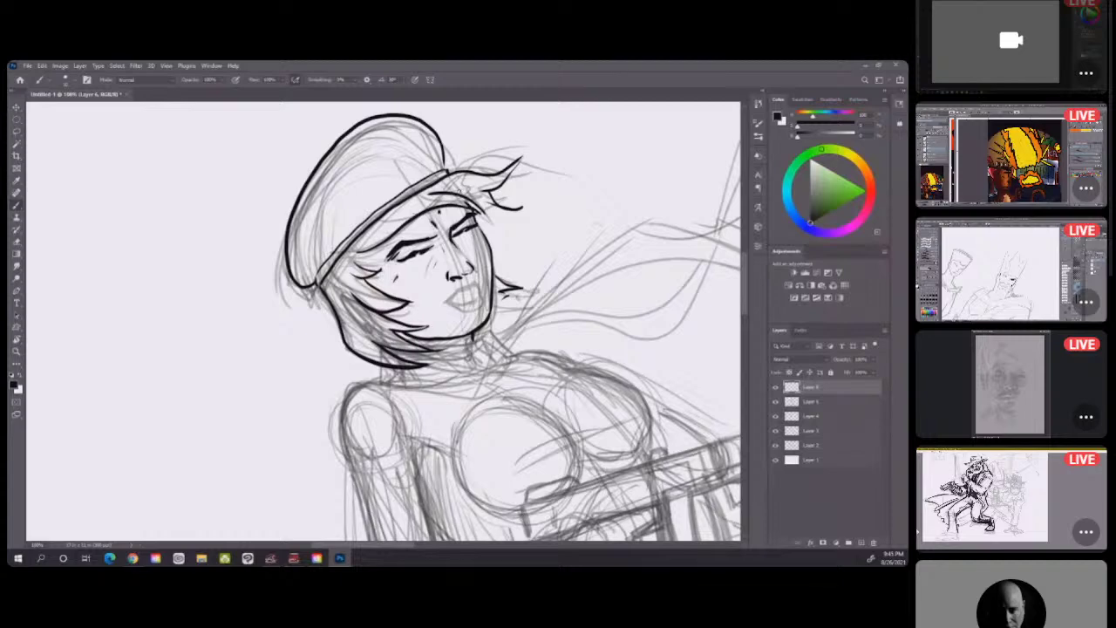
# Ink the high collar around the neck, the near shoulder's outer contour and the armpit crease.
pyautogui.moveTo(384, 365)
pyautogui.mouseDown()
pyautogui.moveTo(381, 384)
pyautogui.moveTo(487, 381)
pyautogui.mouseUp()
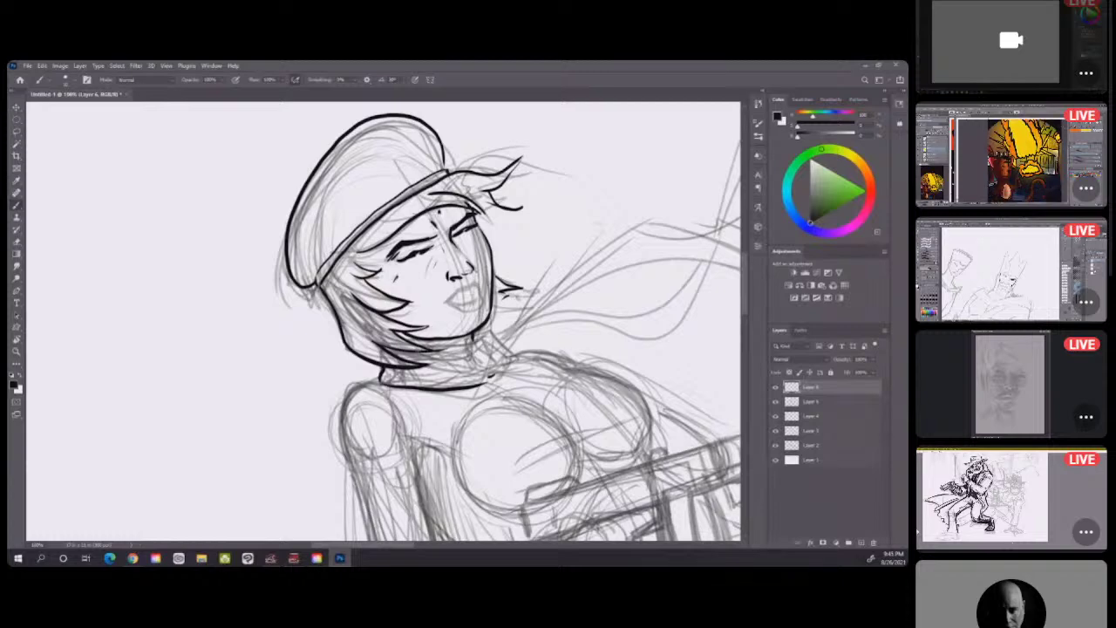
pyautogui.moveTo(420, 354)
pyautogui.mouseDown()
pyautogui.moveTo(476, 351)
pyautogui.moveTo(499, 328)
pyautogui.moveTo(508, 347)
pyautogui.mouseUp()
pyautogui.moveTo(468, 389); pyautogui.dragTo(518, 353)
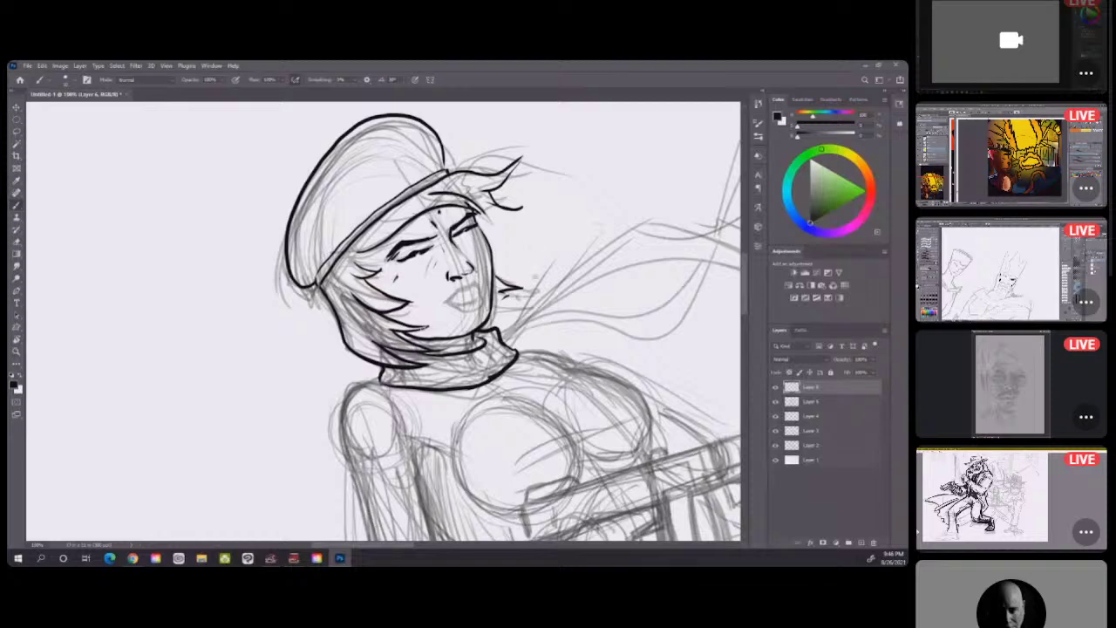
pyautogui.moveTo(390, 384)
pyautogui.mouseDown()
pyautogui.moveTo(357, 394)
pyautogui.moveTo(347, 473)
pyautogui.moveTo(356, 486)
pyautogui.mouseUp()
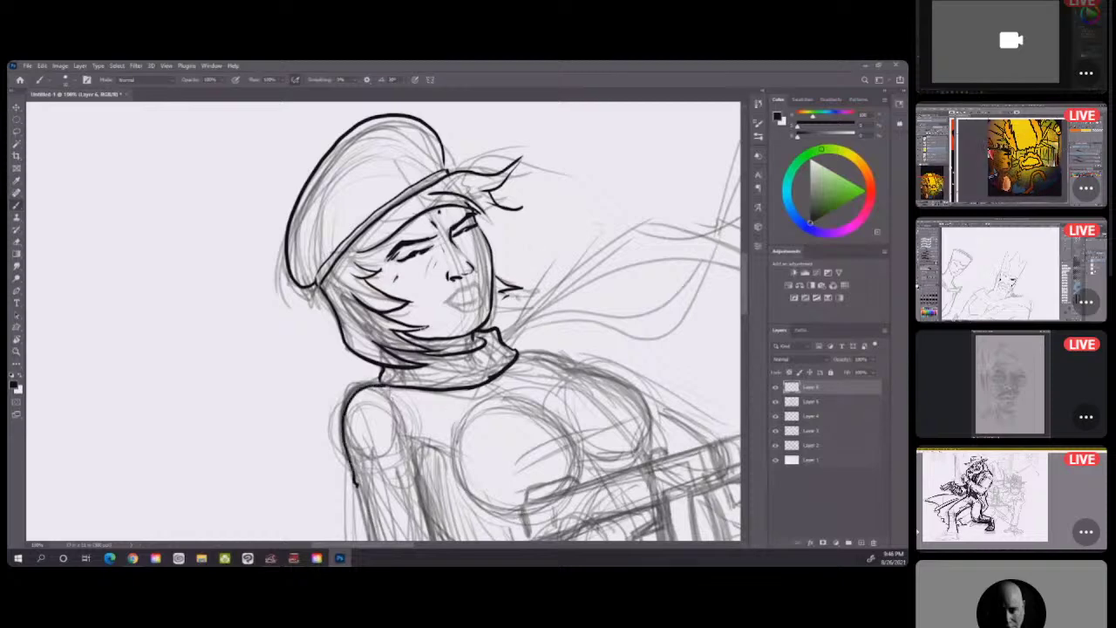
pyautogui.moveTo(424, 441); pyautogui.dragTo(416, 465)
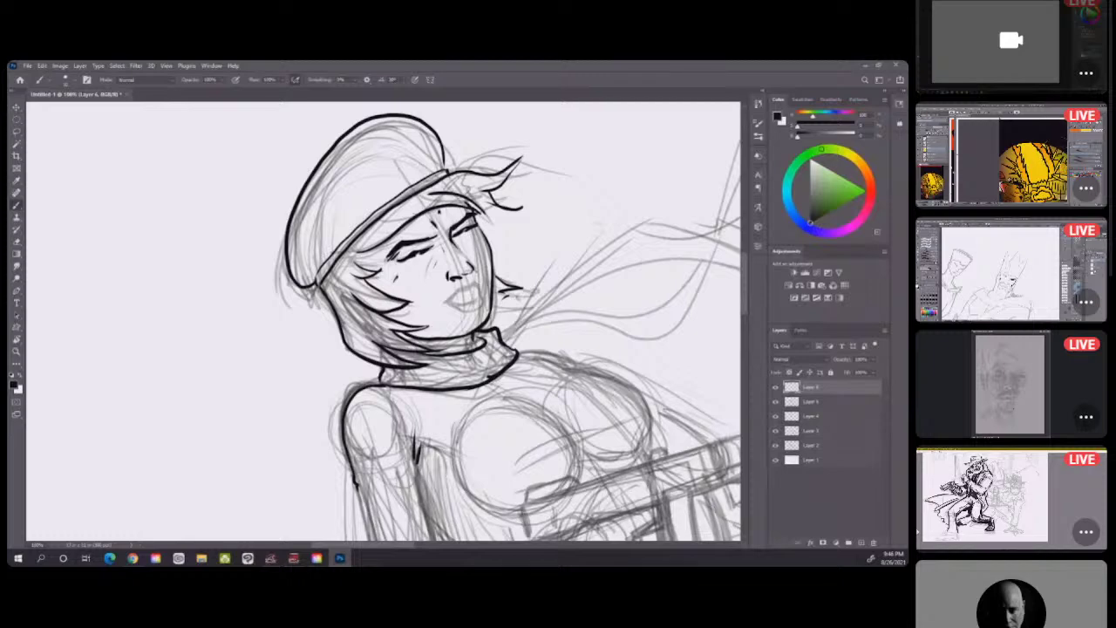
# Thicken the shadow under the jaw, ink the ear and hair lines beside it, and add spiky wisps on the face's far side.
pyautogui.moveTo(398, 332)
pyautogui.mouseDown()
pyautogui.moveTo(468, 342)
pyautogui.moveTo(413, 344)
pyautogui.mouseUp()
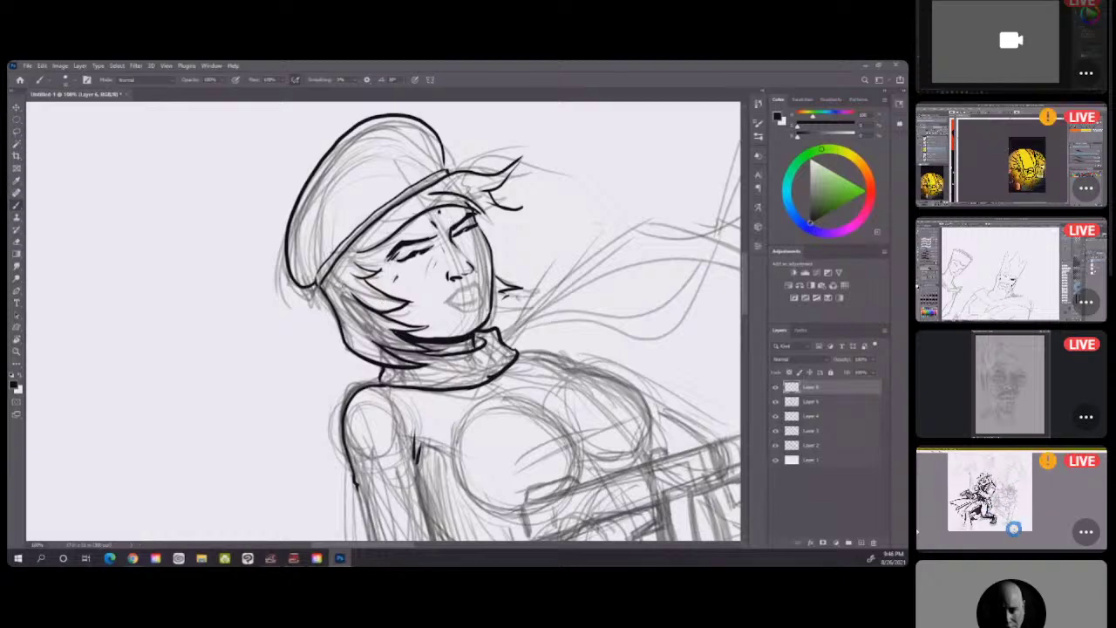
pyautogui.moveTo(335, 293)
pyautogui.mouseDown()
pyautogui.moveTo(347, 310)
pyautogui.moveTo(340, 292)
pyautogui.mouseUp()
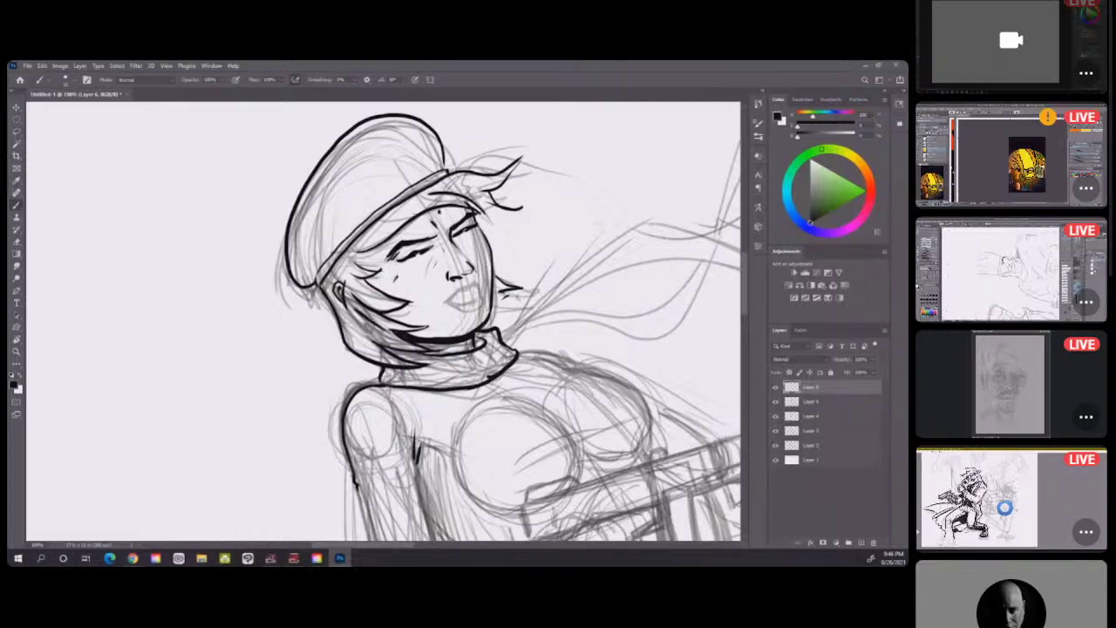
pyautogui.moveTo(347, 322); pyautogui.dragTo(368, 347)
pyautogui.moveTo(364, 295); pyautogui.dragTo(352, 284)
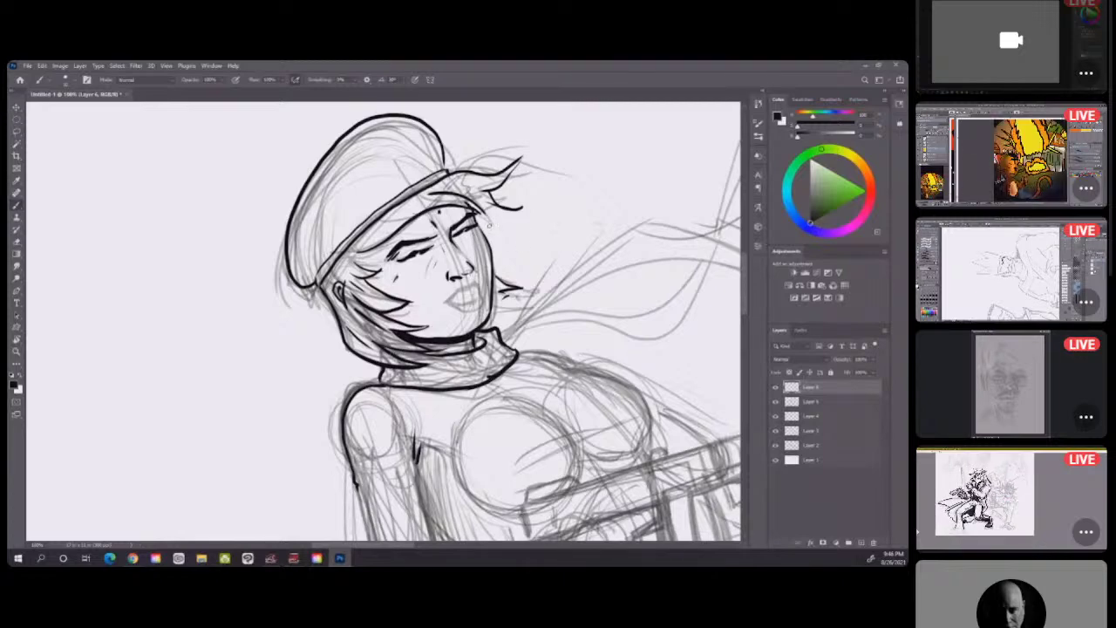
pyautogui.moveTo(504, 211)
pyautogui.mouseDown()
pyautogui.moveTo(490, 237)
pyautogui.moveTo(507, 191)
pyautogui.mouseUp()
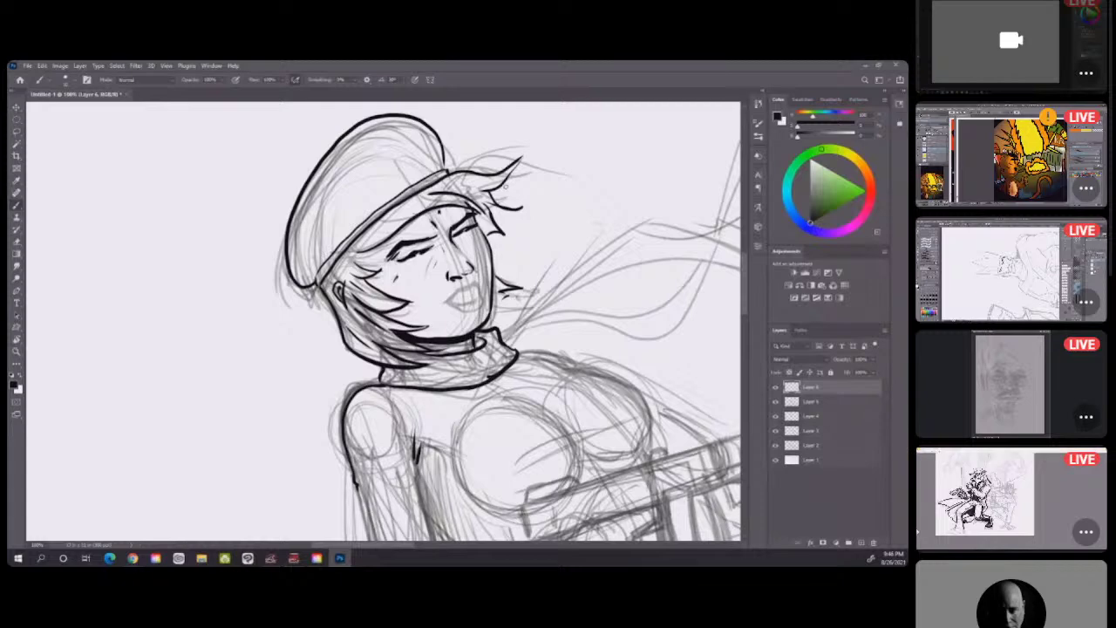
pyautogui.moveTo(510, 302); pyautogui.dragTo(495, 314)
pyautogui.moveTo(502, 307); pyautogui.dragTo(491, 316)
# Rotate the canvas and ink the outline of the woman's lips.
pyautogui.press('r')
pyautogui.moveTo(443, 127); pyautogui.dragTo(540, 191)
pyautogui.press('b')
pyautogui.moveTo(481, 294); pyautogui.dragTo(463, 327)
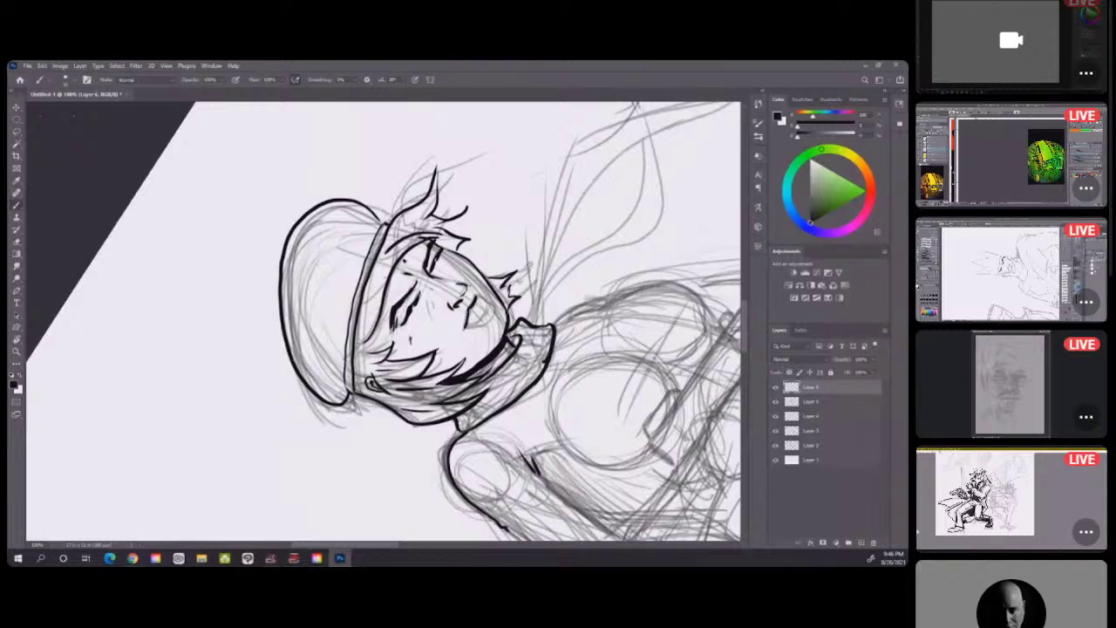
pyautogui.moveTo(470, 307); pyautogui.dragTo(463, 330)
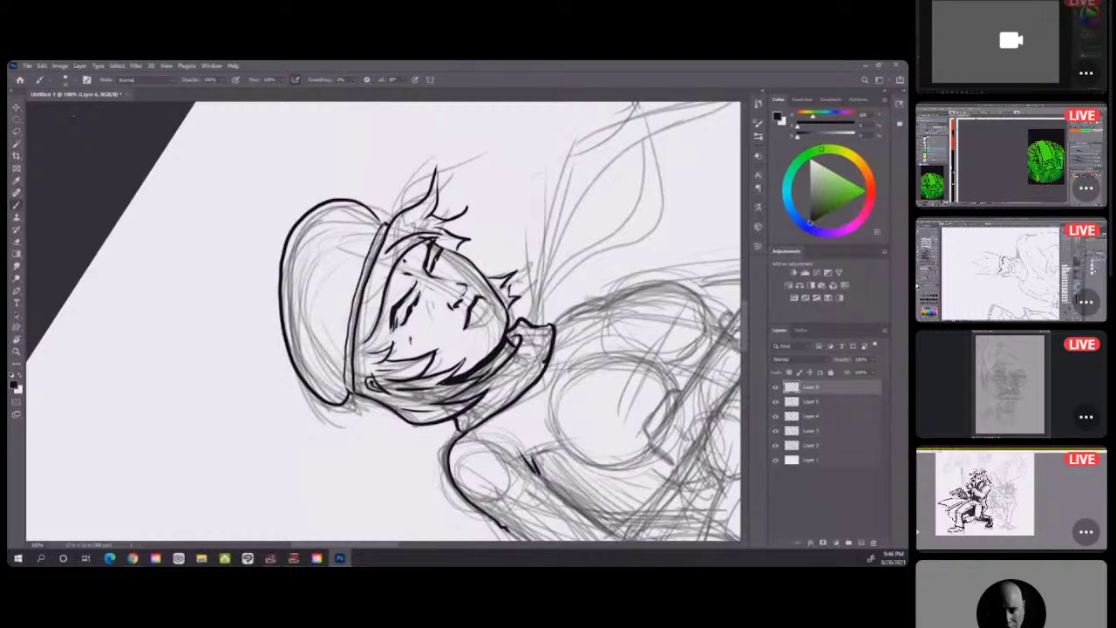
pyautogui.moveTo(478, 322); pyautogui.dragTo(488, 307)
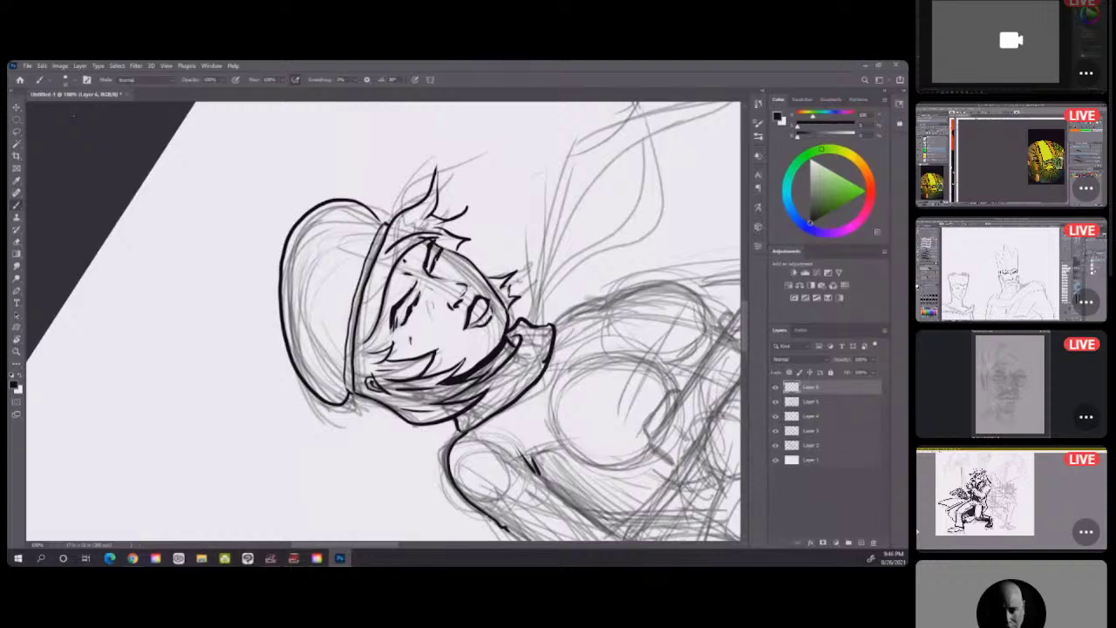
# Turn the canvas back upright and ink the near upper arm's outer contour down to the elbow and its inner contour.
pyautogui.press('r')
pyautogui.moveTo(534, 223); pyautogui.dragTo(551, 394)
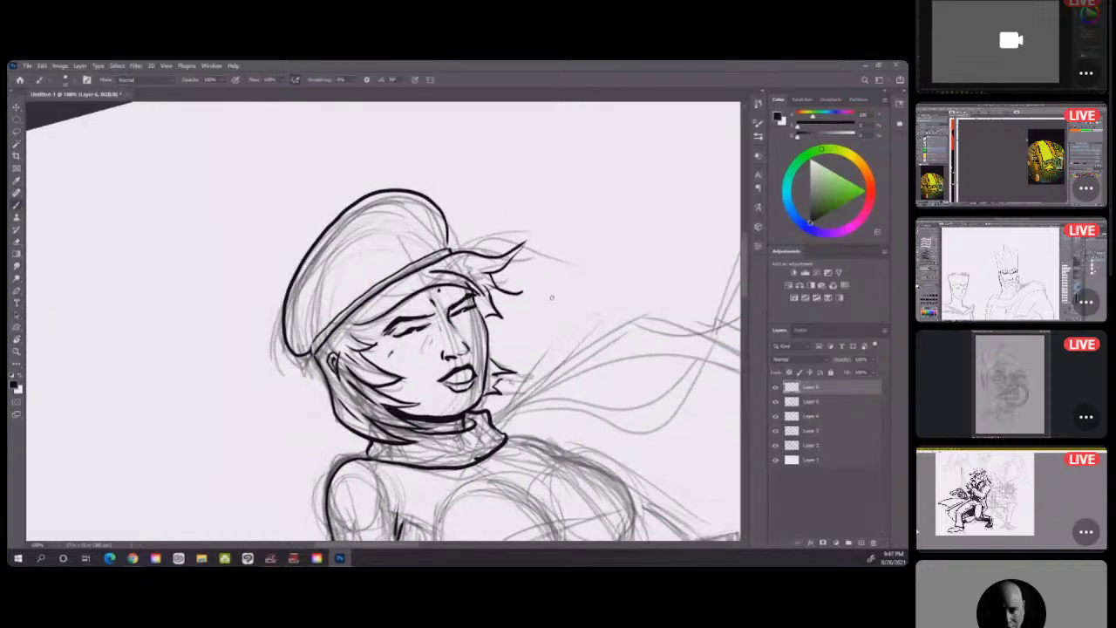
pyautogui.scroll(-4, 575, 366)
pyautogui.scroll(4, 399, 192)
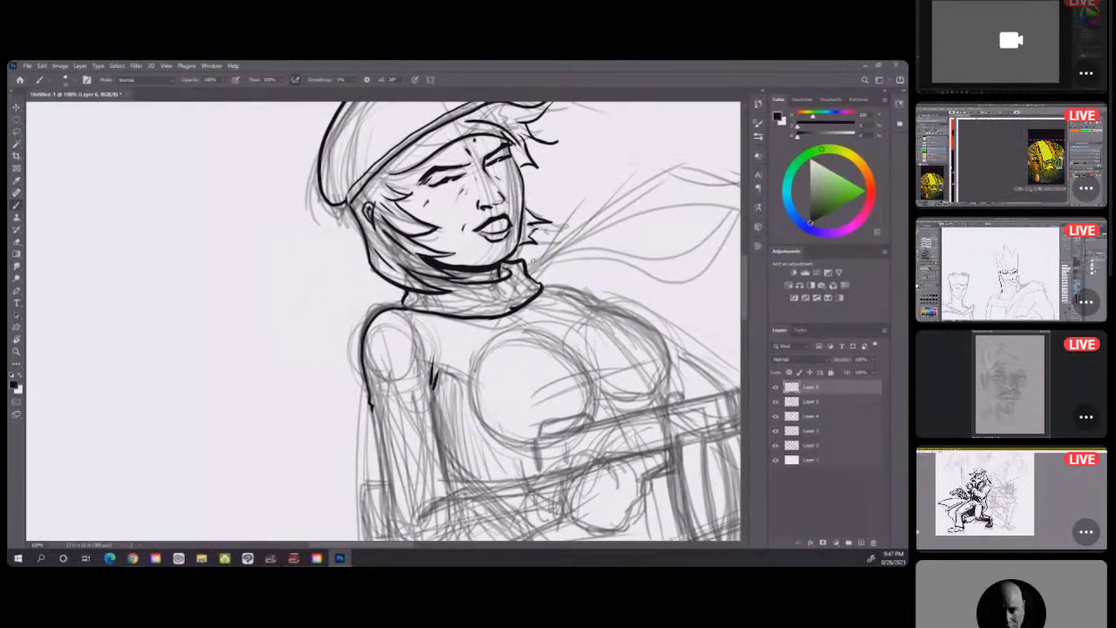
pyautogui.scroll(-5, 514, 322)
pyautogui.moveTo(307, 269)
pyautogui.mouseDown()
pyautogui.moveTo(323, 395)
pyautogui.moveTo(344, 438)
pyautogui.mouseUp()
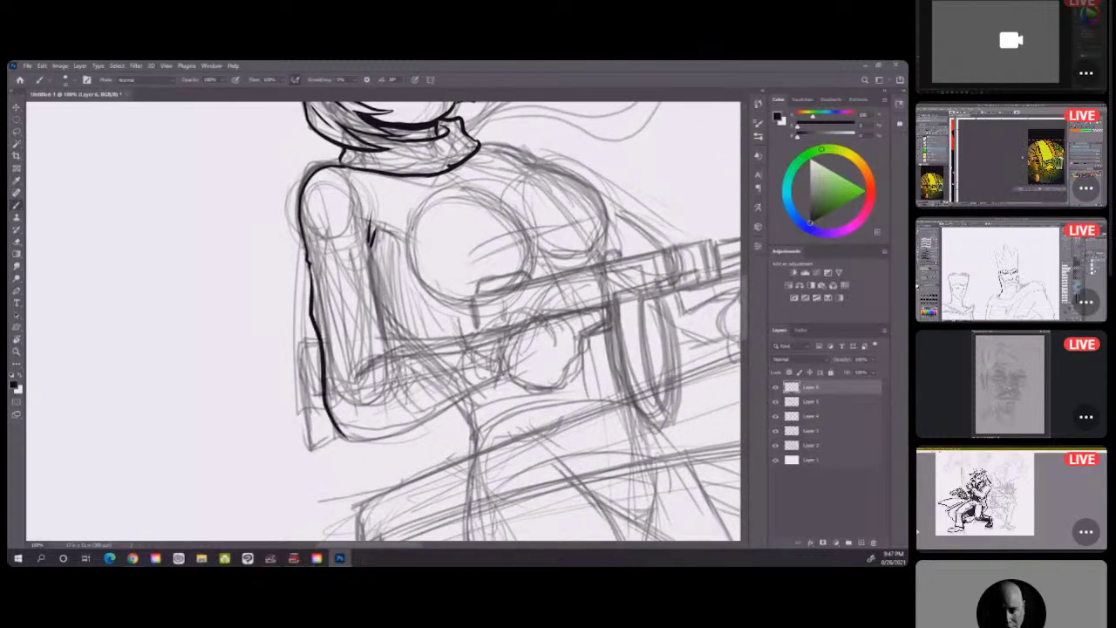
pyautogui.moveTo(374, 262); pyautogui.dragTo(385, 334)
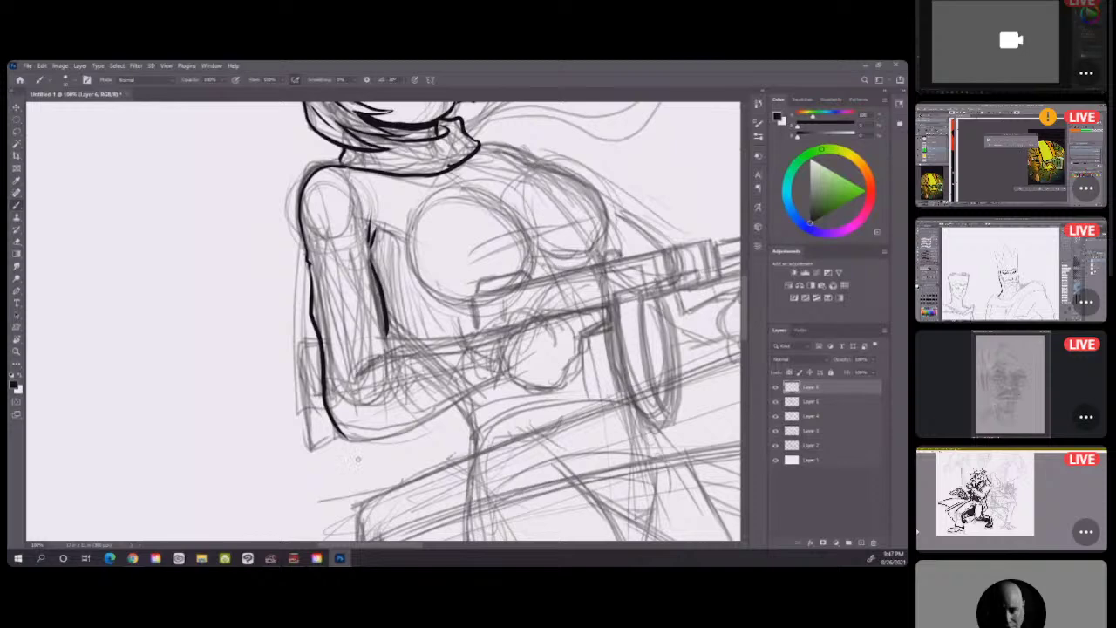
# Rotate the canvas and ink the near forearm's contours from the elbow to the cuff at the wrist.
pyautogui.press('r')
pyautogui.moveTo(541, 218); pyautogui.dragTo(471, 148)
pyautogui.moveTo(417, 342)
pyautogui.mouseDown()
pyautogui.moveTo(403, 373)
pyautogui.moveTo(459, 248)
pyautogui.moveTo(476, 272)
pyautogui.moveTo(469, 228)
pyautogui.moveTo(516, 259)
pyautogui.moveTo(476, 297)
pyautogui.moveTo(485, 356)
pyautogui.mouseUp()
pyautogui.moveTo(497, 305); pyautogui.dragTo(446, 426)
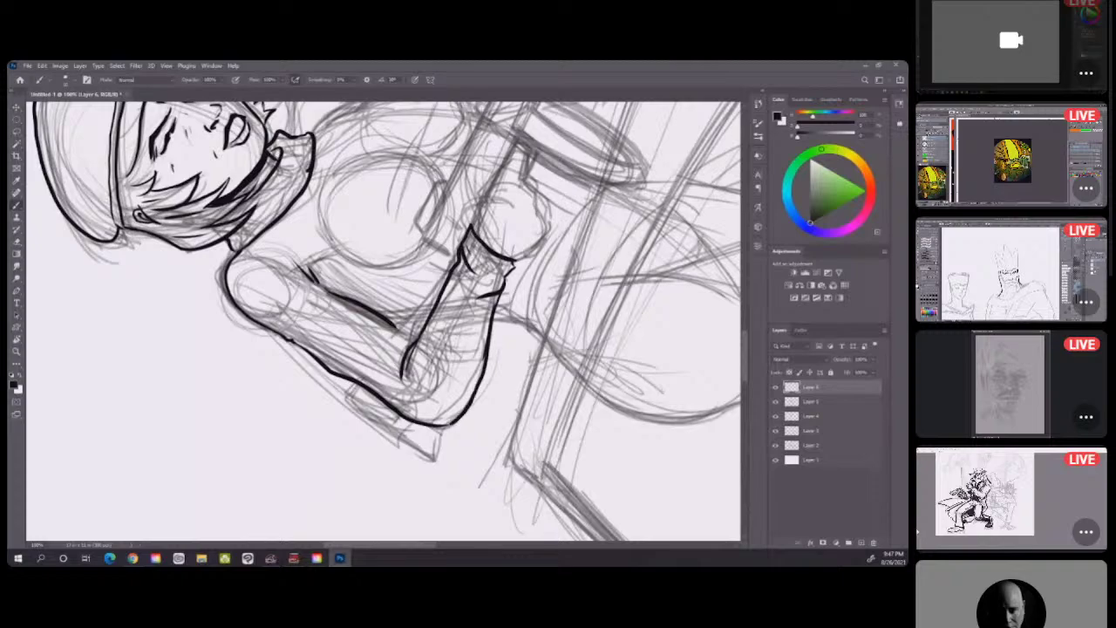
pyautogui.press('Escape')
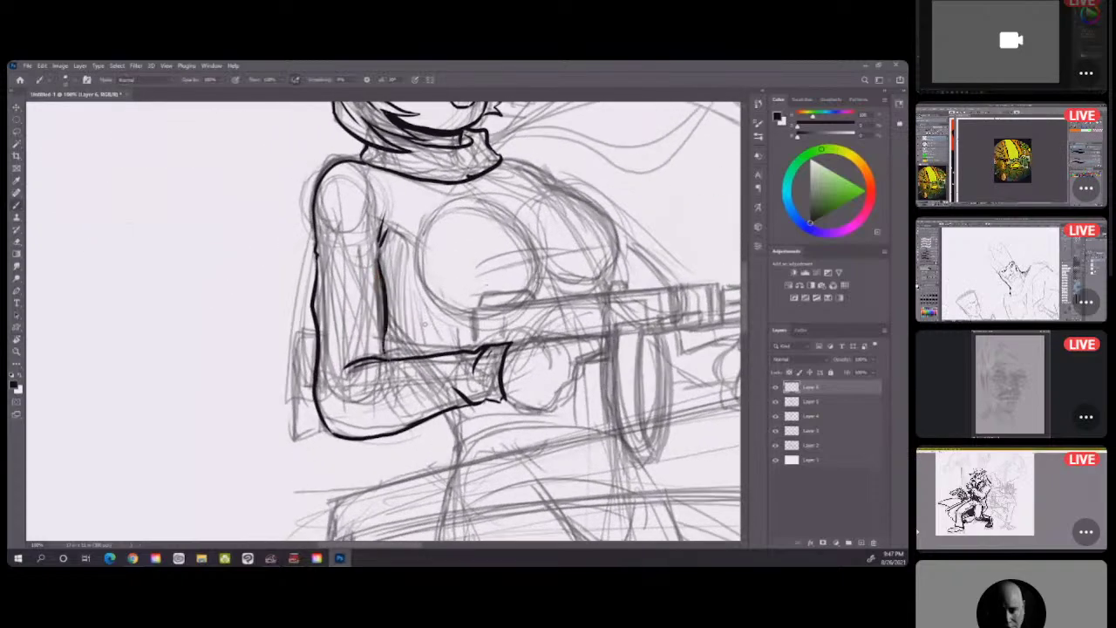
# Try inking the chest contours above the tommy gun and undo those strokes.
pyautogui.moveTo(530, 177)
pyautogui.mouseDown()
pyautogui.moveTo(612, 223)
pyautogui.moveTo(619, 253)
pyautogui.moveTo(606, 276)
pyautogui.mouseUp()
pyautogui.moveTo(387, 229)
pyautogui.mouseDown()
pyautogui.moveTo(417, 253)
pyautogui.moveTo(434, 298)
pyautogui.moveTo(466, 317)
pyautogui.moveTo(504, 316)
pyautogui.moveTo(546, 272)
pyautogui.moveTo(542, 250)
pyautogui.mouseUp()
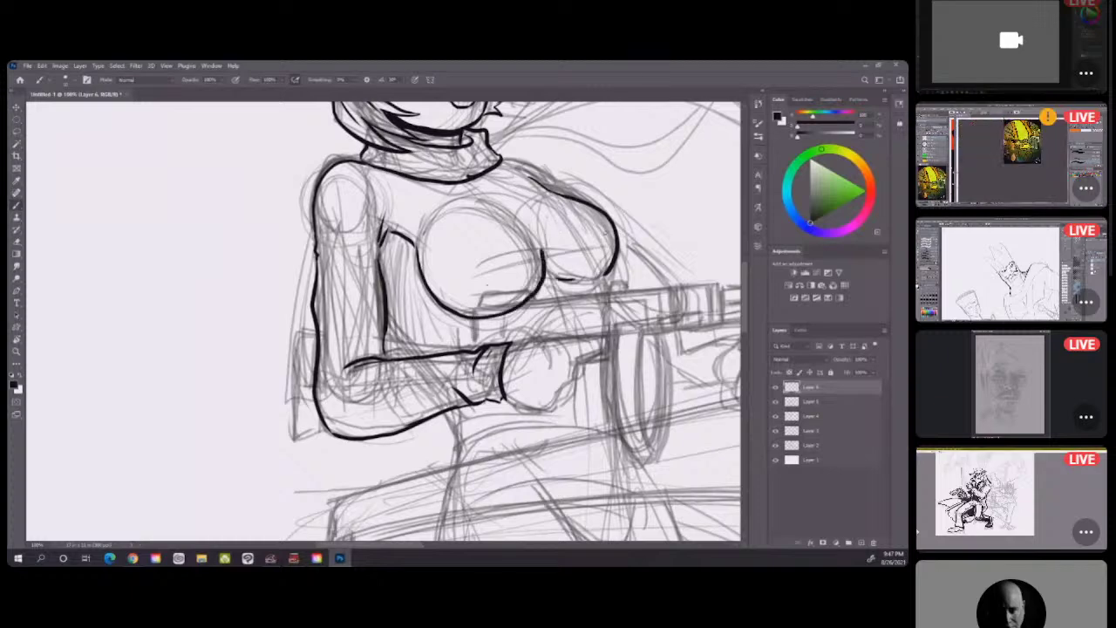
pyautogui.moveTo(469, 199); pyautogui.dragTo(499, 220)
pyautogui.moveTo(664, 194); pyautogui.dragTo(525, 289)
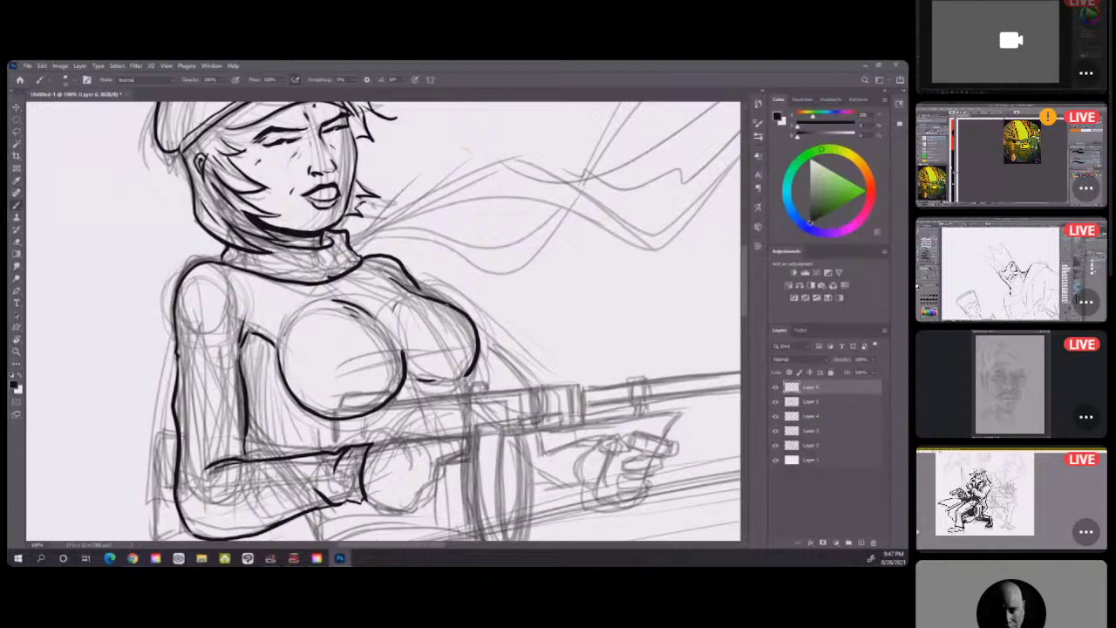
pyautogui.moveTo(523, 386); pyautogui.dragTo(524, 338)
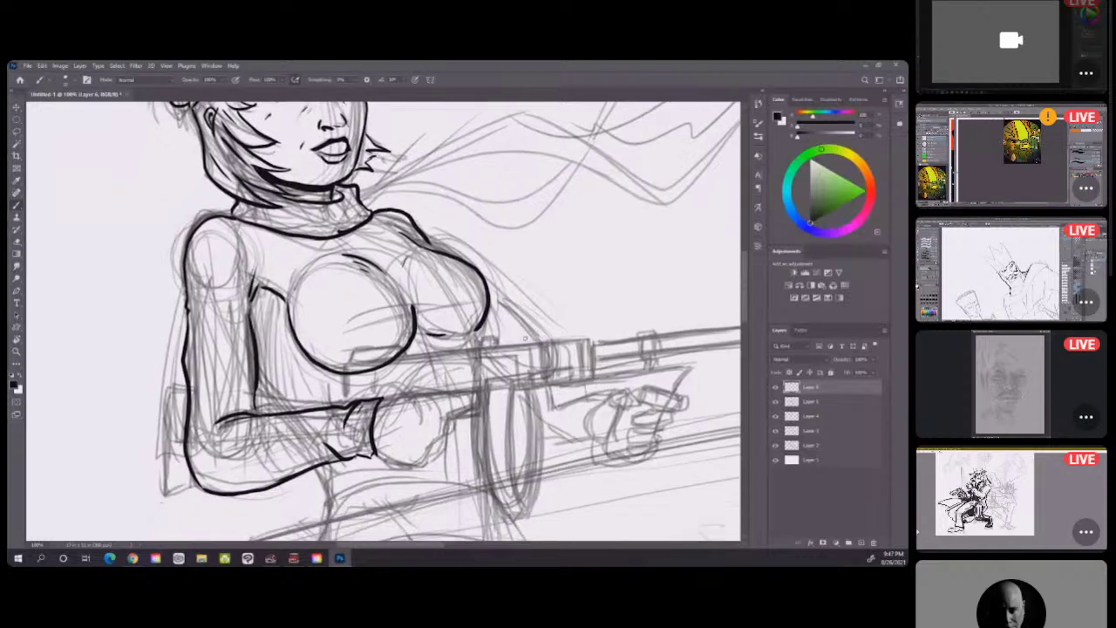
pyautogui.hotkey('ctrl', 'z')
pyautogui.hotkey('ctrl', 'z')
pyautogui.hotkey('ctrl', 'z')
pyautogui.hotkey('ctrl', 'z')
pyautogui.hotkey('ctrl', 'z')
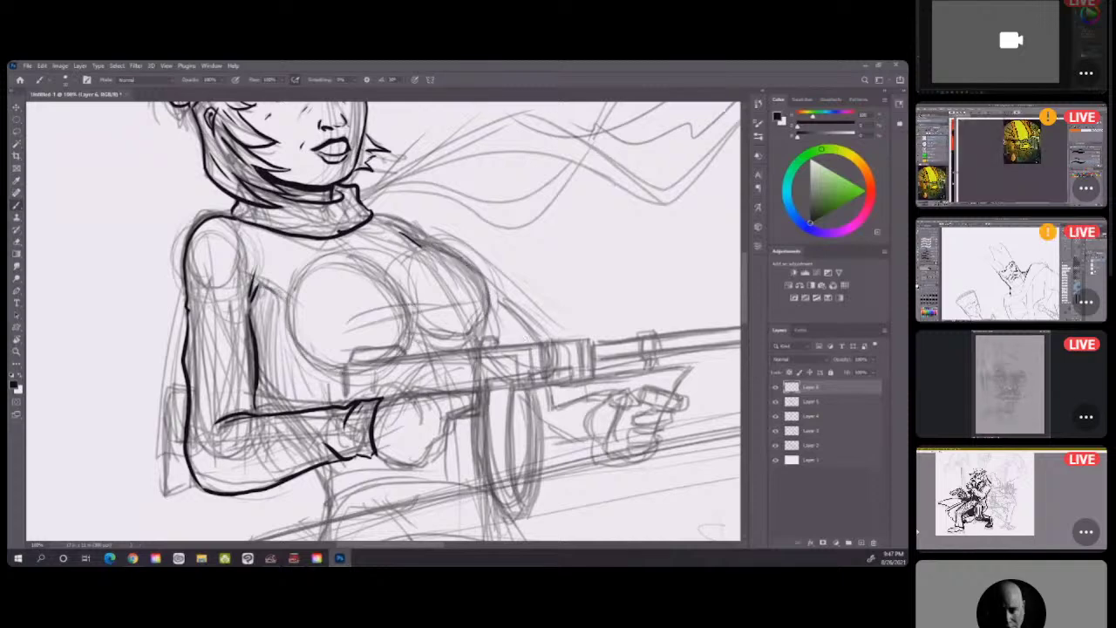
# Ink the chest contours with a fabric fold across them and the far shoulder line up to the collar.
pyautogui.moveTo(424, 247)
pyautogui.mouseDown()
pyautogui.moveTo(455, 256)
pyautogui.moveTo(491, 293)
pyautogui.moveTo(486, 324)
pyautogui.moveTo(462, 337)
pyautogui.mouseUp()
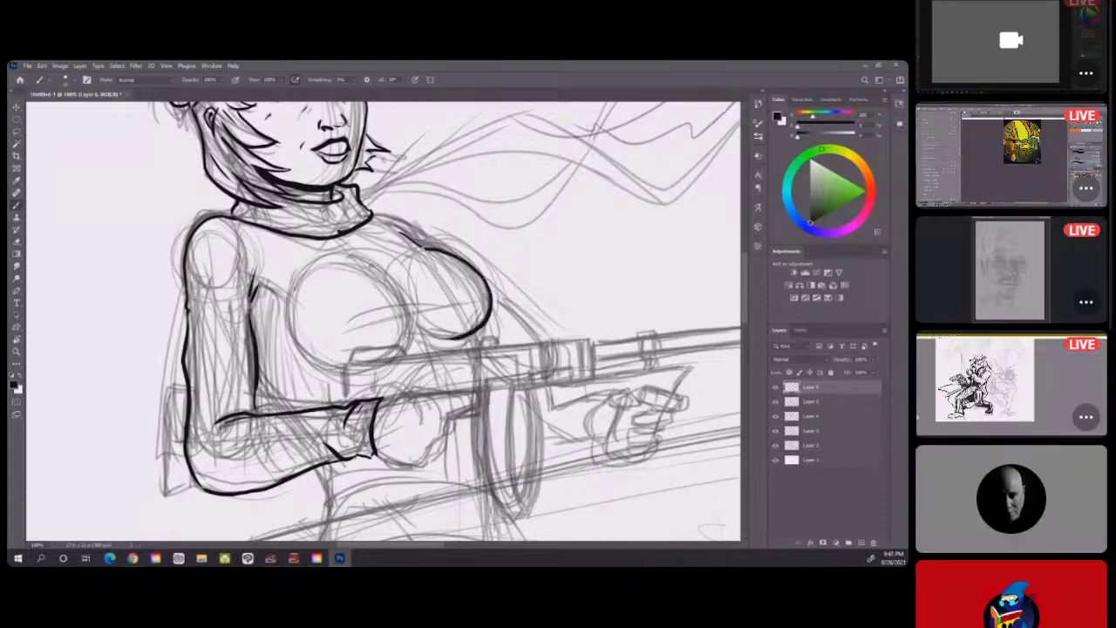
pyautogui.moveTo(397, 287)
pyautogui.mouseDown()
pyautogui.moveTo(403, 353)
pyautogui.moveTo(348, 367)
pyautogui.moveTo(292, 309)
pyautogui.mouseUp()
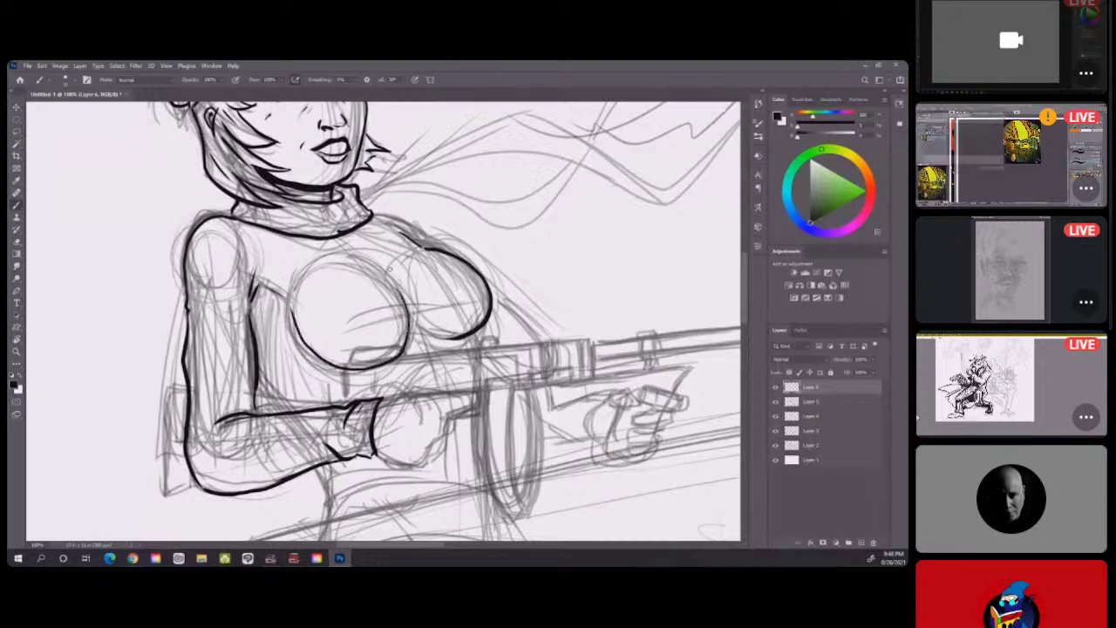
pyautogui.moveTo(349, 259); pyautogui.dragTo(375, 264)
pyautogui.moveTo(372, 312); pyautogui.dragTo(462, 307)
pyautogui.moveTo(370, 207)
pyautogui.mouseDown()
pyautogui.moveTo(407, 216)
pyautogui.moveTo(423, 244)
pyautogui.mouseUp()
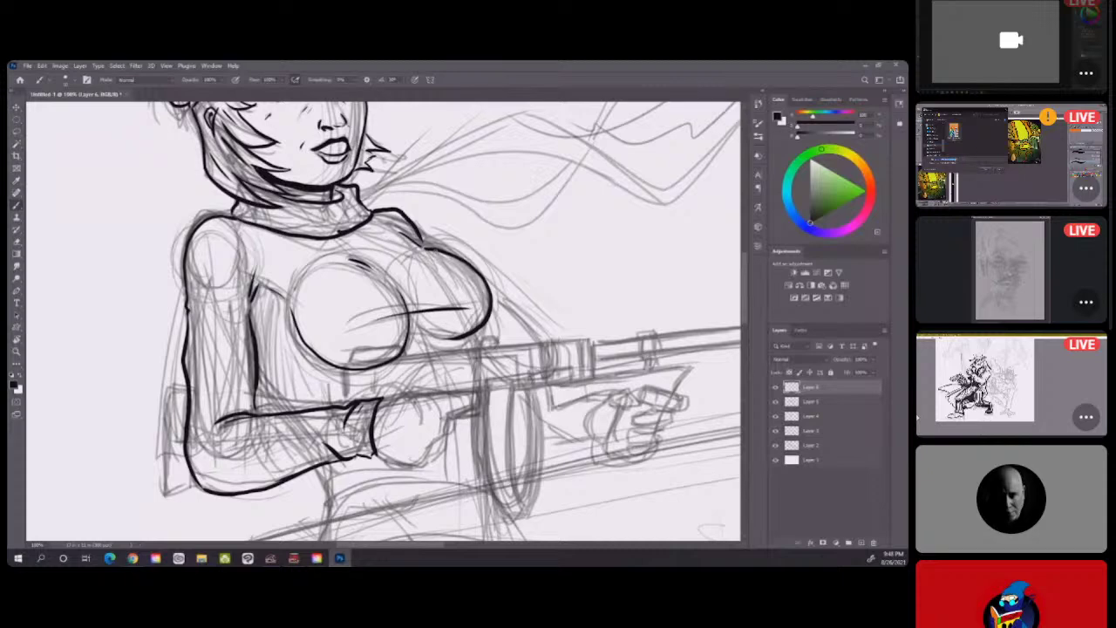
pyautogui.moveTo(583, 253)
pyautogui.mouseDown()
pyautogui.moveTo(506, 378)
pyautogui.moveTo(511, 343)
pyautogui.moveTo(468, 311)
pyautogui.moveTo(483, 263)
pyautogui.mouseUp()
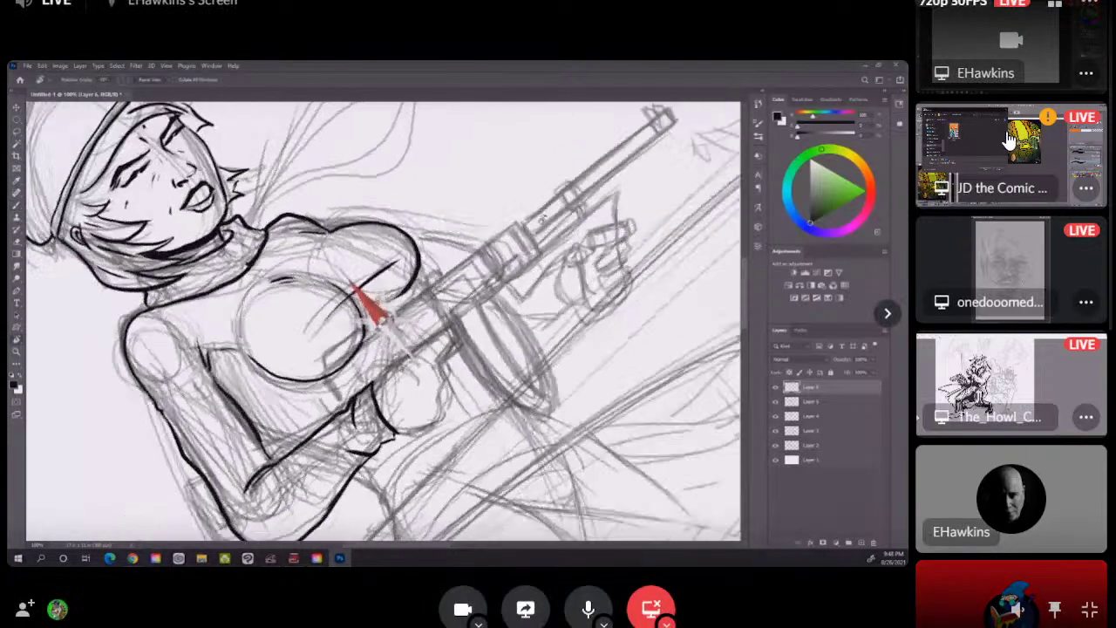
# Switch to the Clip Studio Paint stream in the call and view the coloured cat artwork.
pyautogui.click(1004, 151)
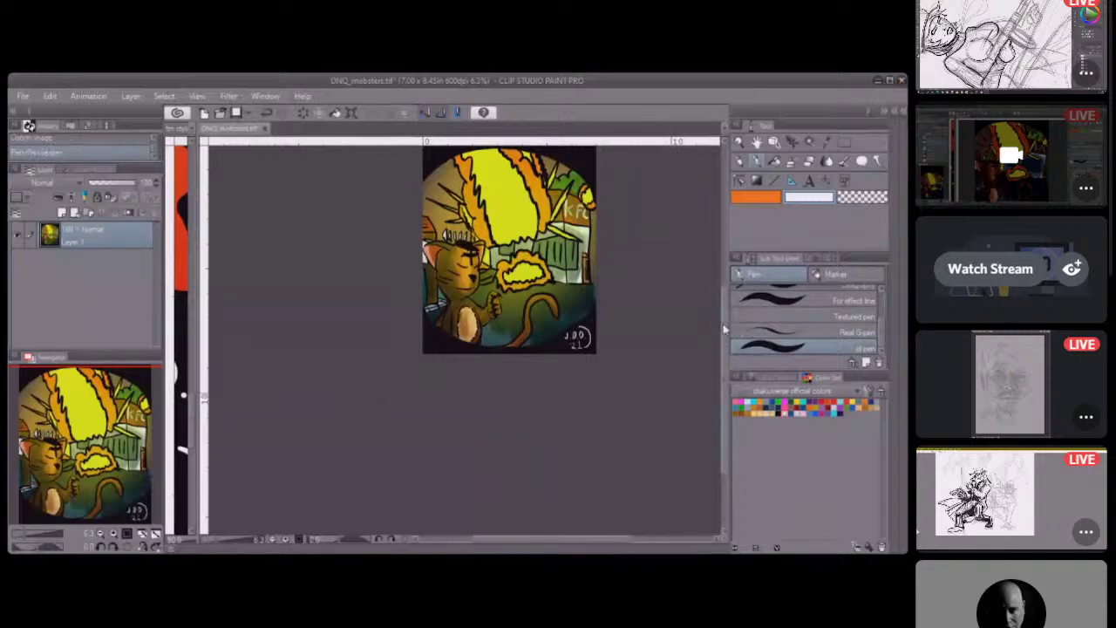
pyautogui.scroll(1, 723, 319)
pyautogui.scroll(2, 722, 319)
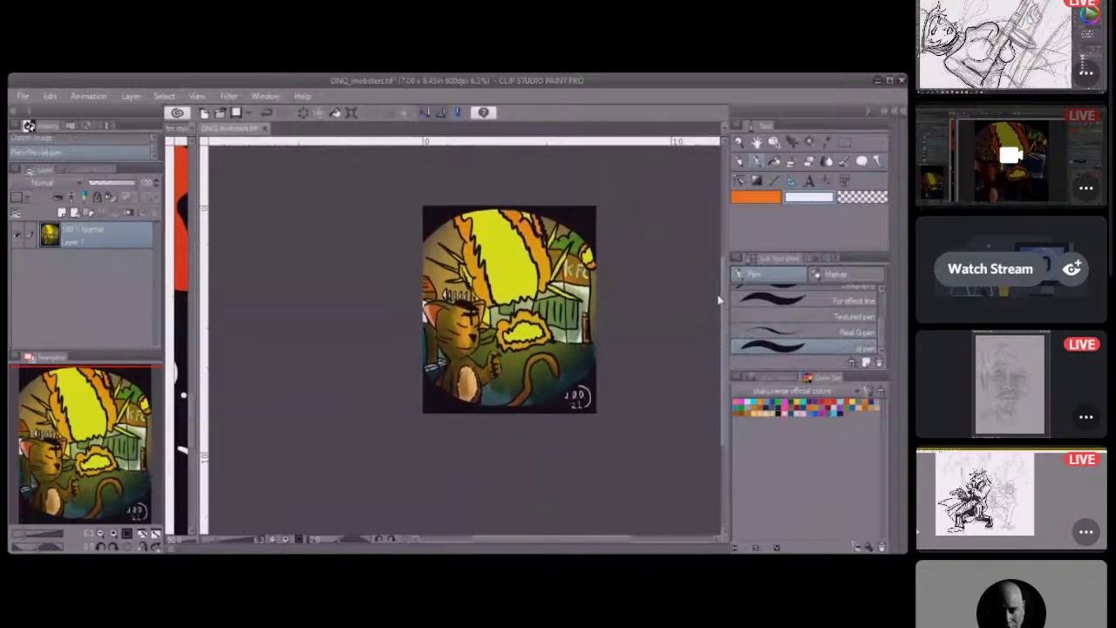
# Enlarge the coloured cat artwork to 12.5% and look over the explosion and the cat.
pyautogui.click(283, 542)
pyautogui.moveTo(488, 538); pyautogui.dragTo(523, 538)
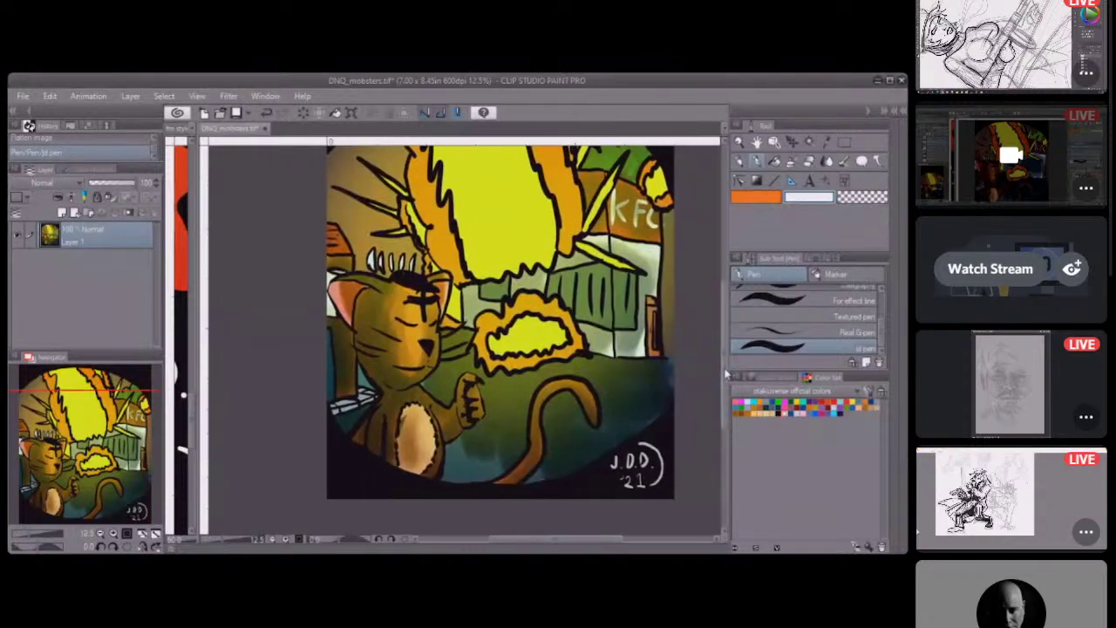
pyautogui.scroll(2, 721, 352)
pyautogui.scroll(-1, 721, 352)
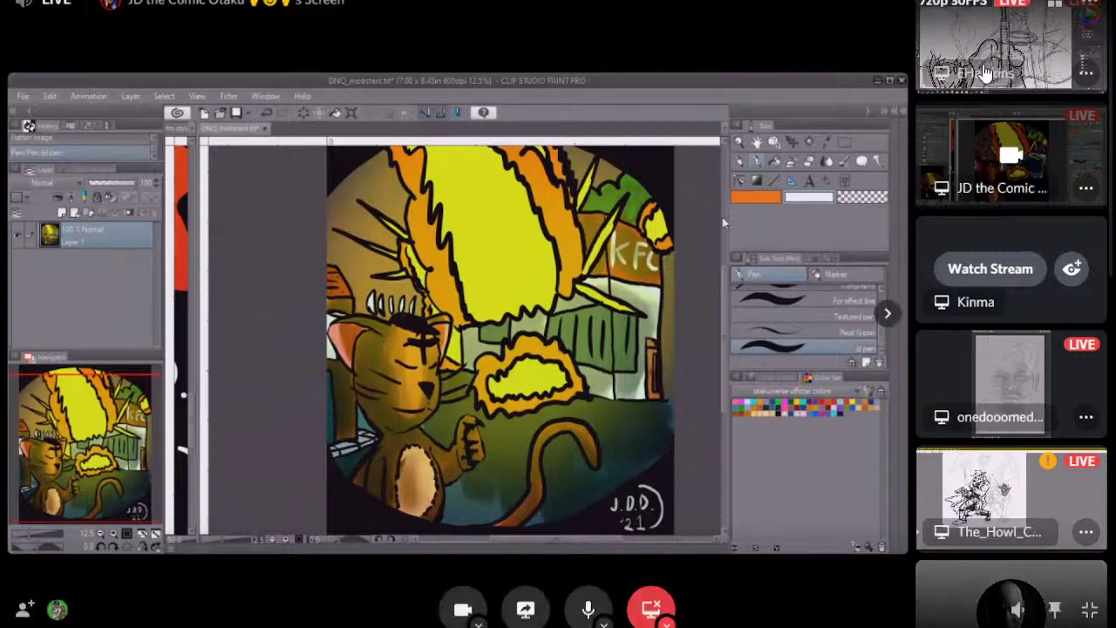
# Switch to the grey portrait stream in the call and shade the shoulder and the neck beside the jaw with sampled greys.
pyautogui.click(1008, 370)
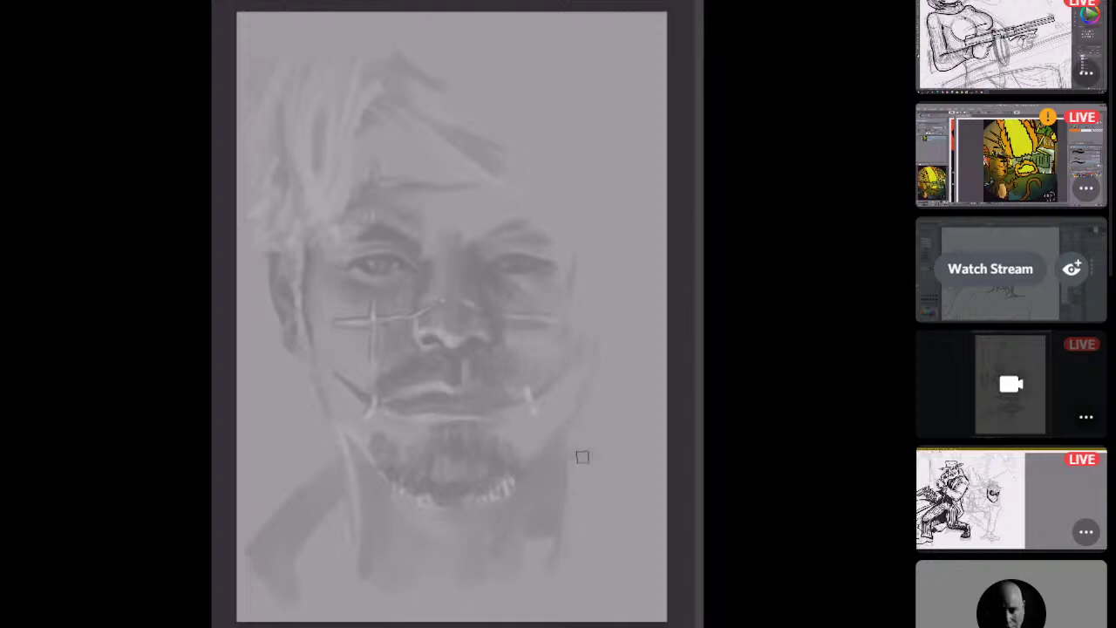
pyautogui.moveTo(567, 451)
pyautogui.mouseDown()
pyautogui.moveTo(619, 468)
pyautogui.moveTo(645, 508)
pyautogui.mouseUp()
pyautogui.moveTo(581, 463); pyautogui.dragTo(630, 514)
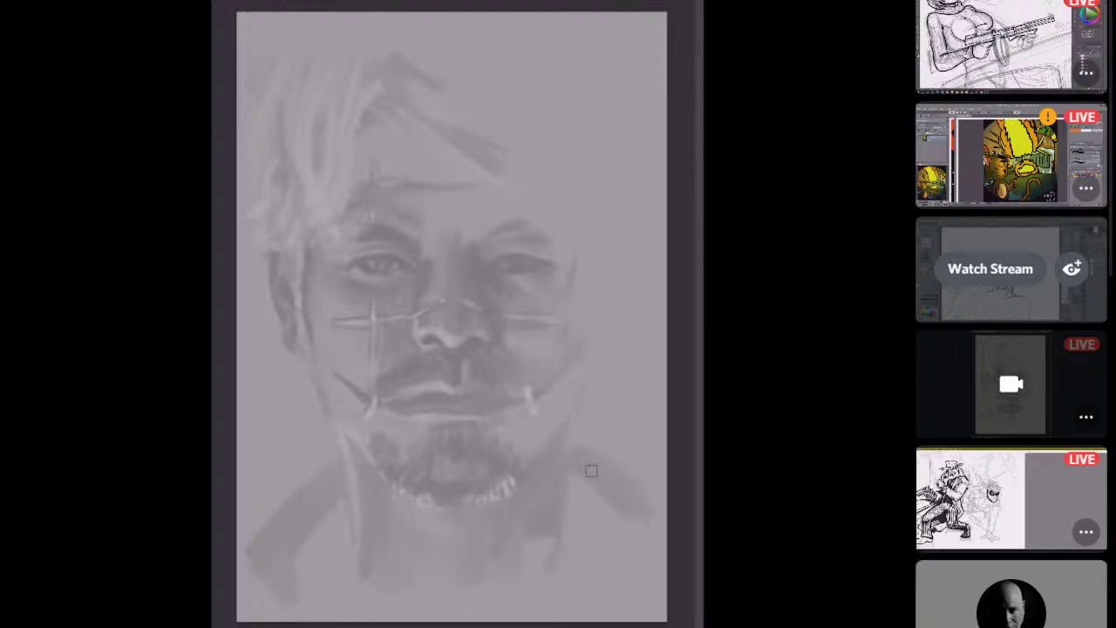
pyautogui.press('m')
pyautogui.press('m')
pyautogui.keyDown('alt'); pyautogui.click(573, 542); pyautogui.keyUp('alt')
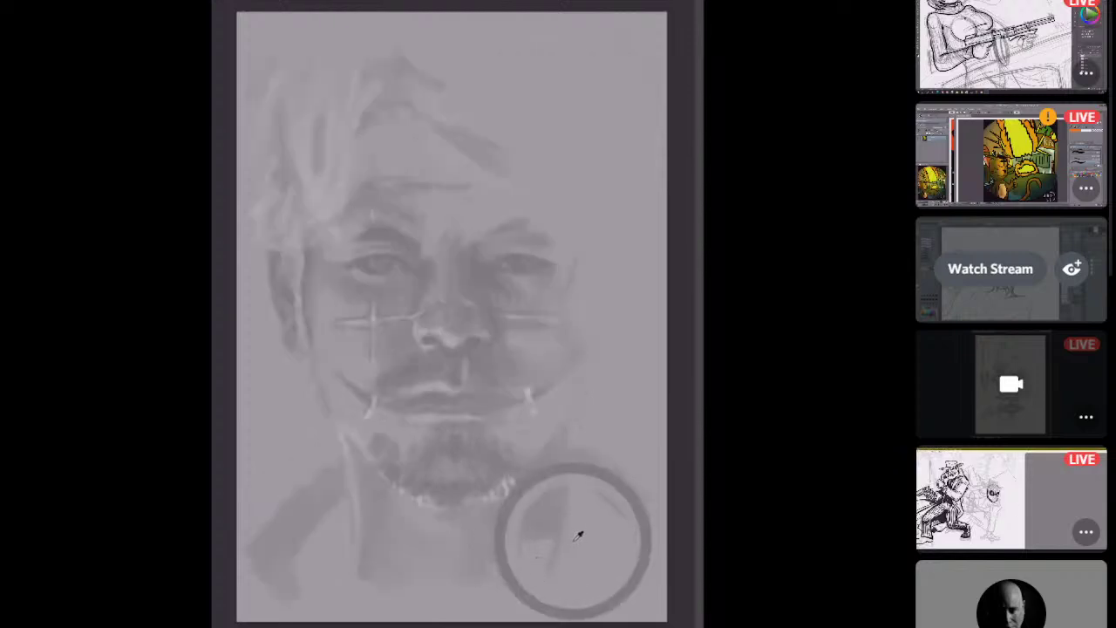
pyautogui.keyDown('alt'); pyautogui.click(550, 526); pyautogui.keyUp('alt')
pyautogui.moveTo(560, 526)
pyautogui.mouseDown()
pyautogui.moveTo(530, 585)
pyautogui.moveTo(528, 574)
pyautogui.mouseUp()
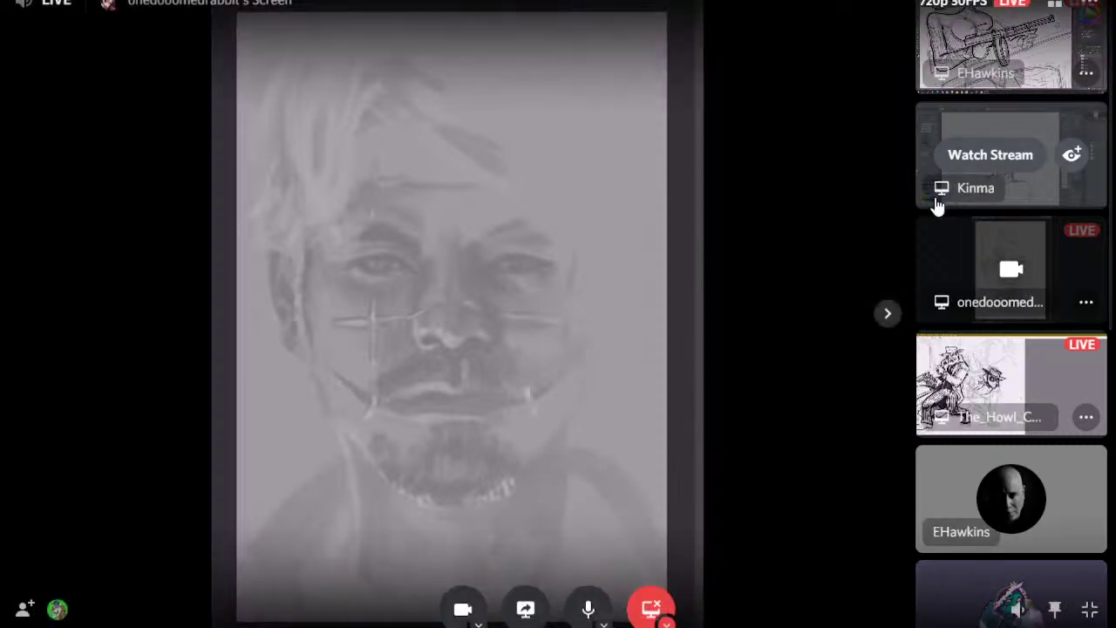
# Switch to the SketchBook stream and examine the inked mobster and the rough sketch of the crouching gunman beside him.
pyautogui.click(1051, 356)
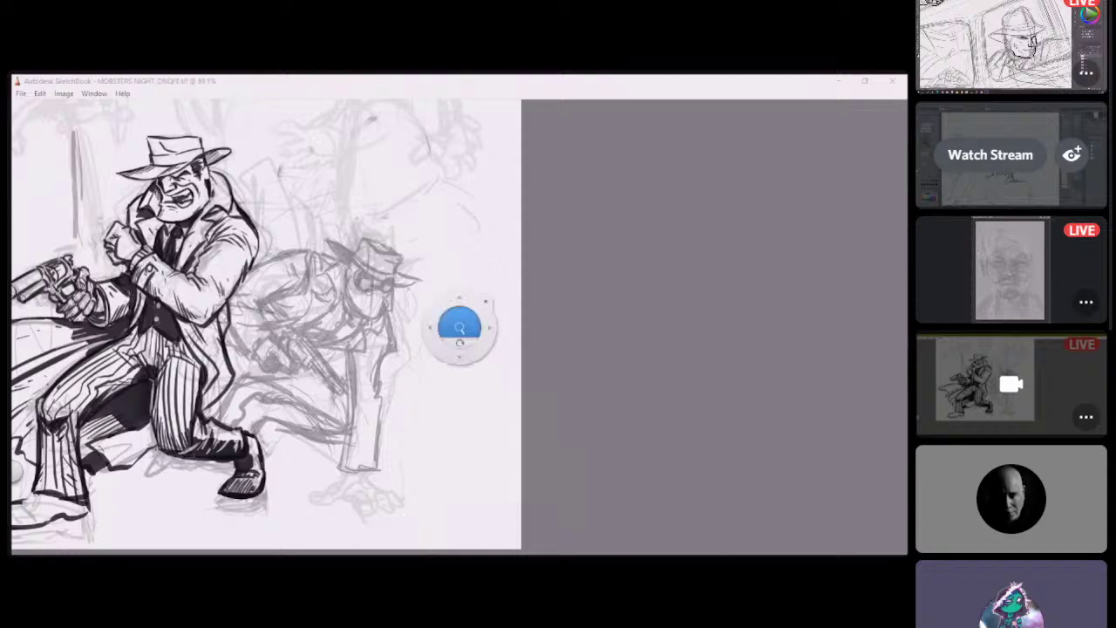
pyautogui.click(293, 212)
pyautogui.scroll(1, 589, 504)
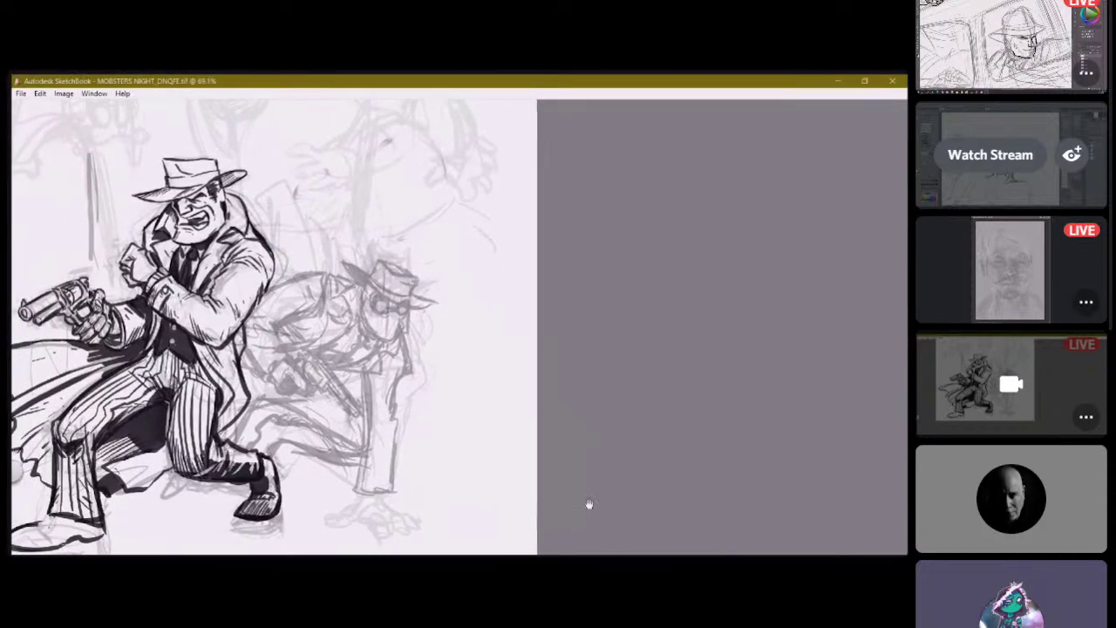
pyautogui.hscroll(-3, 589, 504)
pyautogui.hscroll(1, 640, 530)
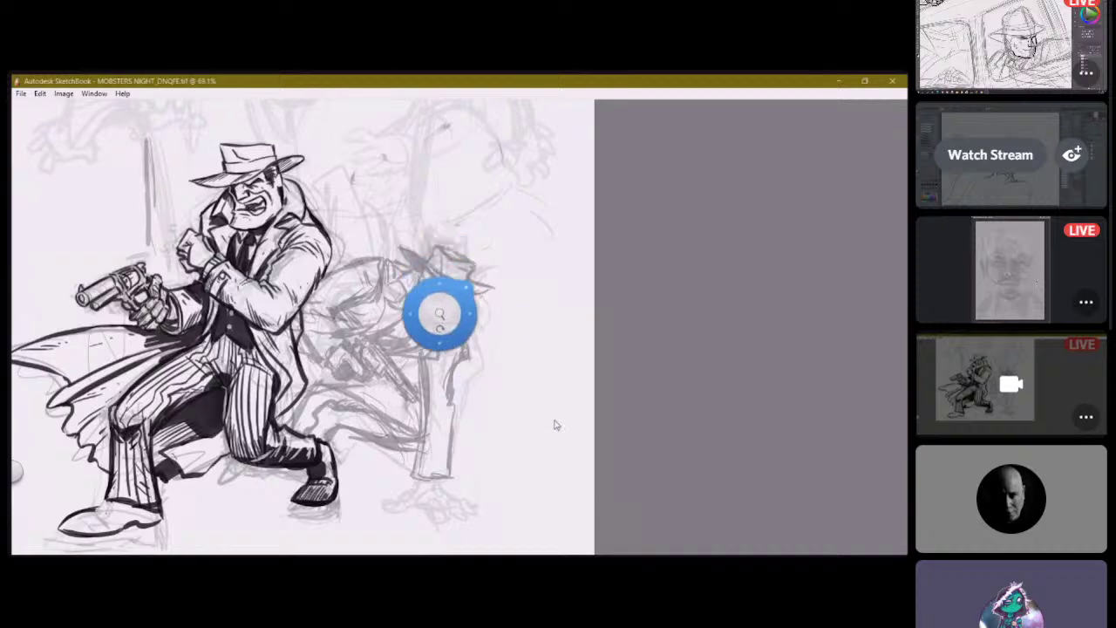
pyautogui.hscroll(3, 552, 424)
pyautogui.scroll(1, 552, 424)
pyautogui.scroll(4, 473, 382)
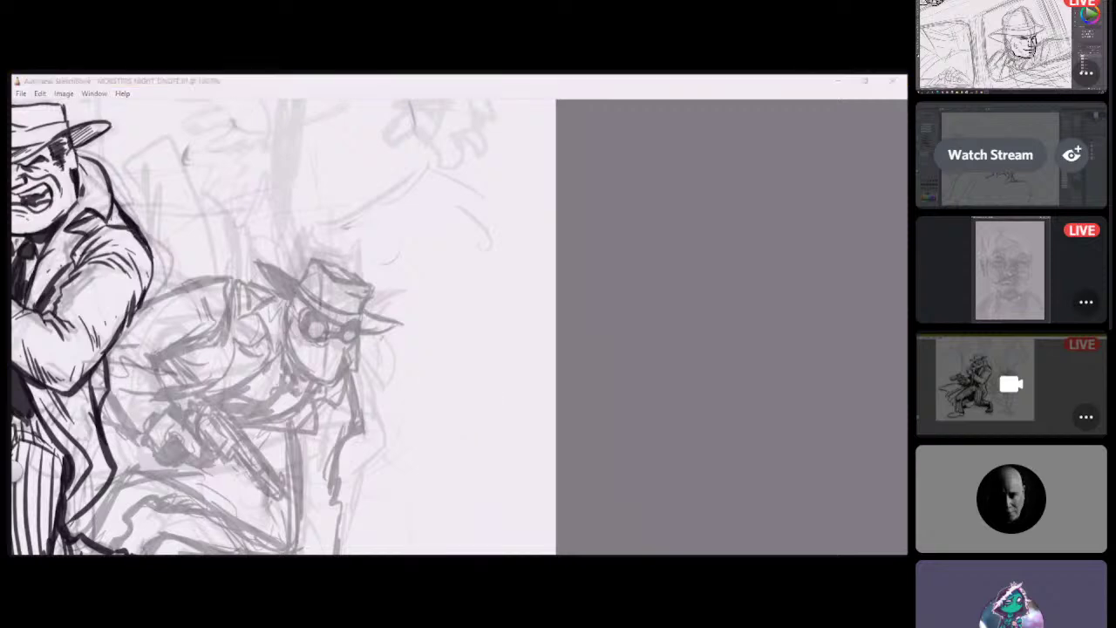
pyautogui.click(166, 273)
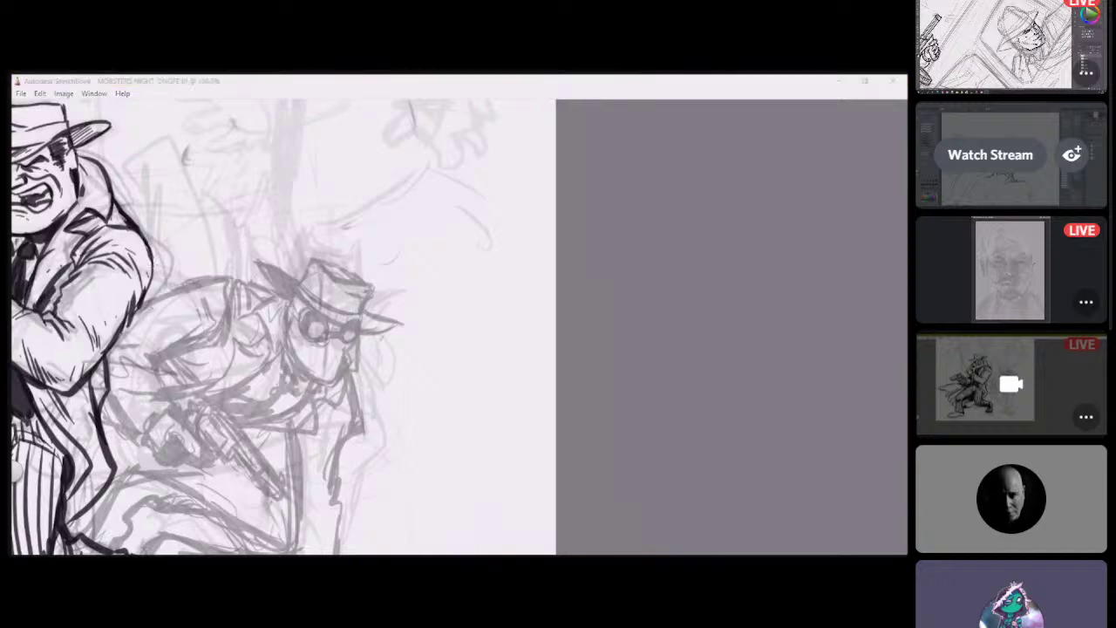
# Ink the crouching gunman's hat with its sweeping brim, creased crown and band.
pyautogui.click(349, 170)
pyautogui.moveTo(260, 266)
pyautogui.mouseDown()
pyautogui.moveTo(330, 319)
pyautogui.moveTo(405, 323)
pyautogui.mouseUp()
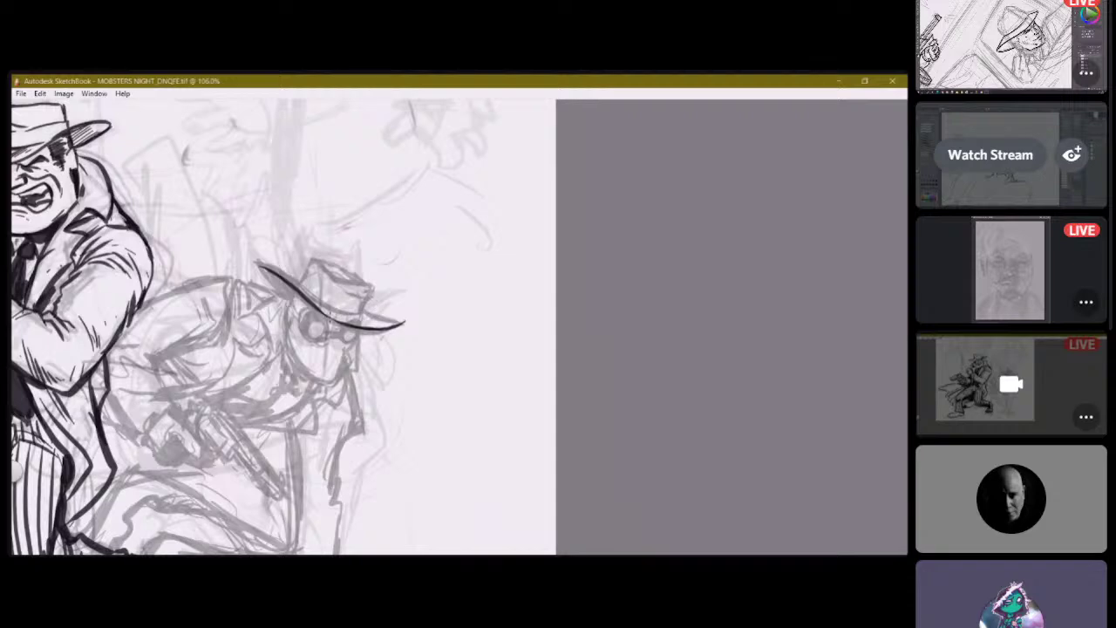
pyautogui.moveTo(253, 266); pyautogui.dragTo(293, 299)
pyautogui.moveTo(298, 281)
pyautogui.mouseDown()
pyautogui.moveTo(312, 255)
pyautogui.moveTo(369, 291)
pyautogui.mouseUp()
pyautogui.moveTo(321, 256)
pyautogui.mouseDown()
pyautogui.moveTo(371, 298)
pyautogui.moveTo(358, 315)
pyautogui.moveTo(328, 281)
pyautogui.mouseUp()
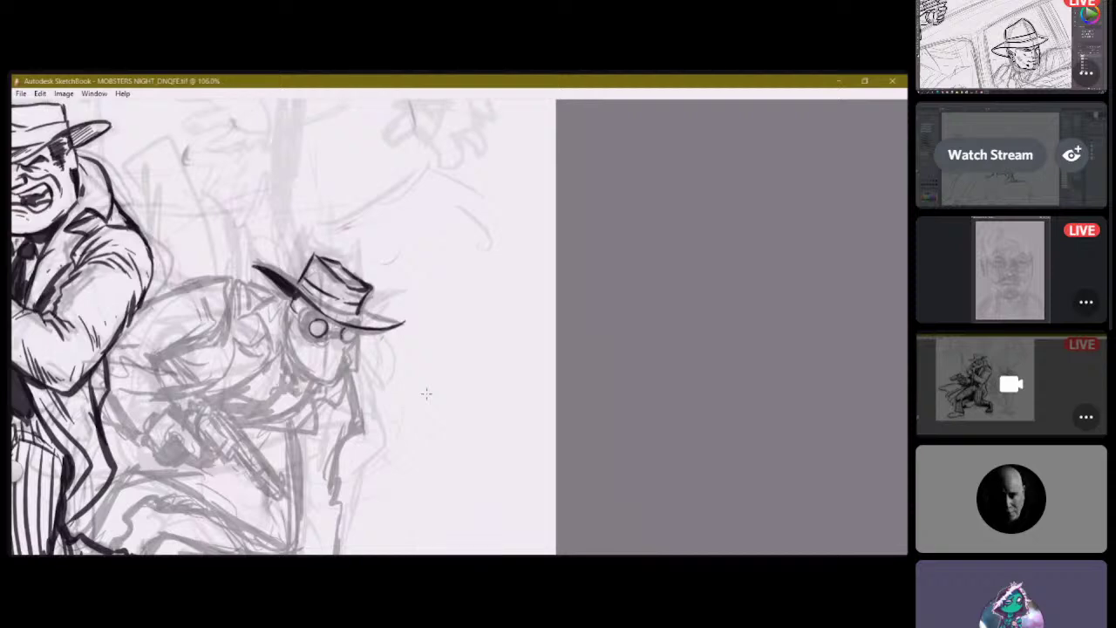
# Ink the gunman's round goggles and jaw outline and fill the mask around them with black.
pyautogui.moveTo(350, 329); pyautogui.dragTo(353, 337)
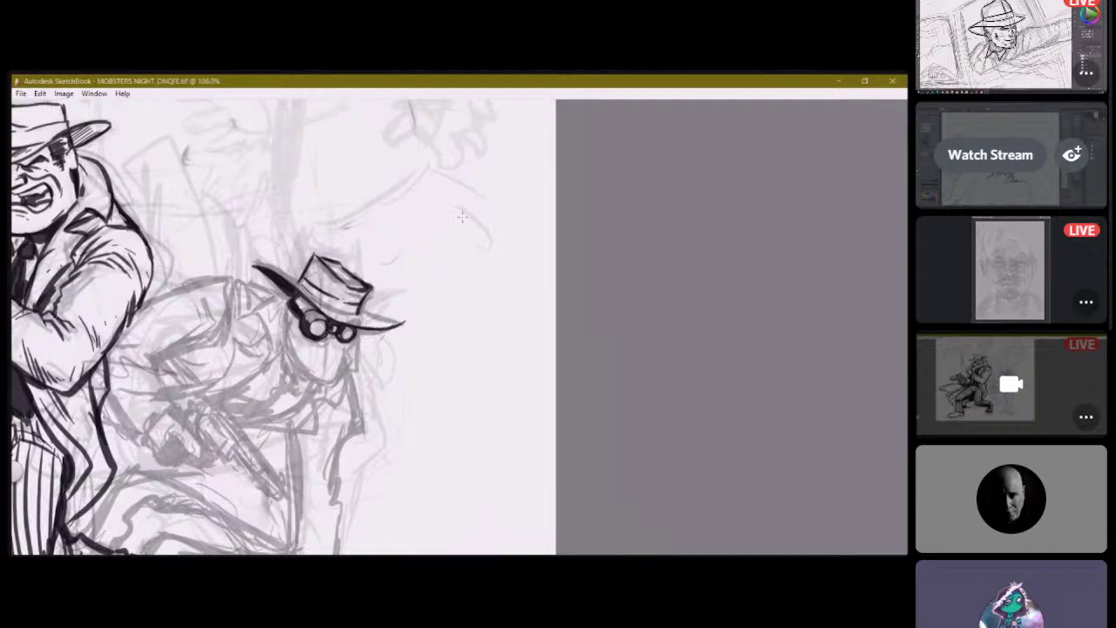
pyautogui.moveTo(294, 350); pyautogui.dragTo(329, 381)
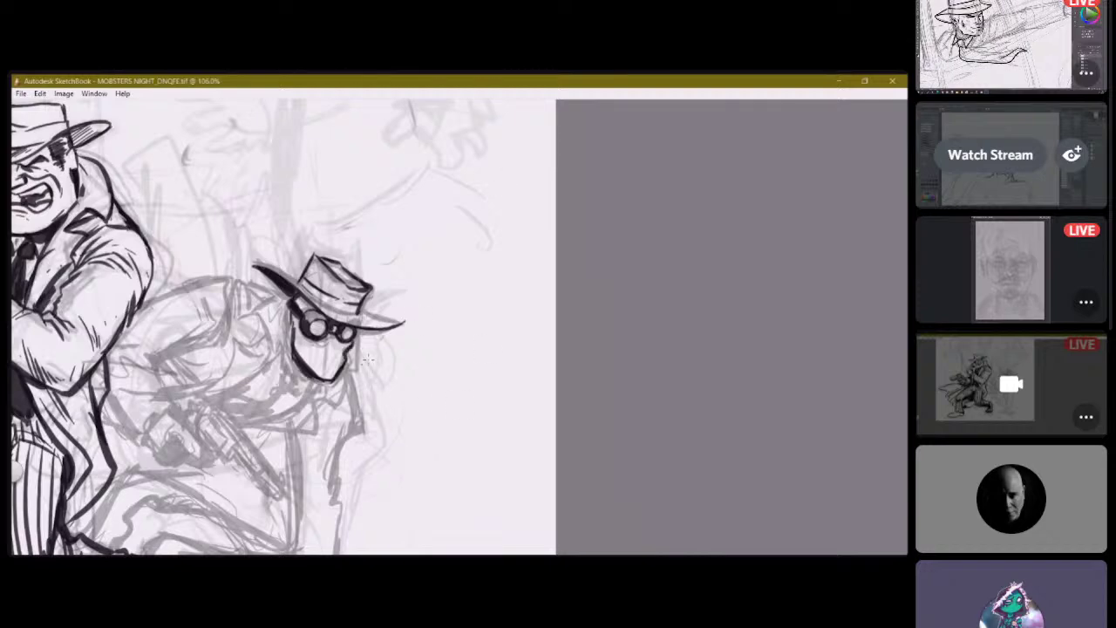
pyautogui.moveTo(295, 315)
pyautogui.mouseDown()
pyautogui.moveTo(300, 340)
pyautogui.moveTo(333, 335)
pyautogui.moveTo(307, 349)
pyautogui.moveTo(314, 364)
pyautogui.moveTo(317, 348)
pyautogui.moveTo(338, 369)
pyautogui.moveTo(343, 347)
pyautogui.mouseUp()
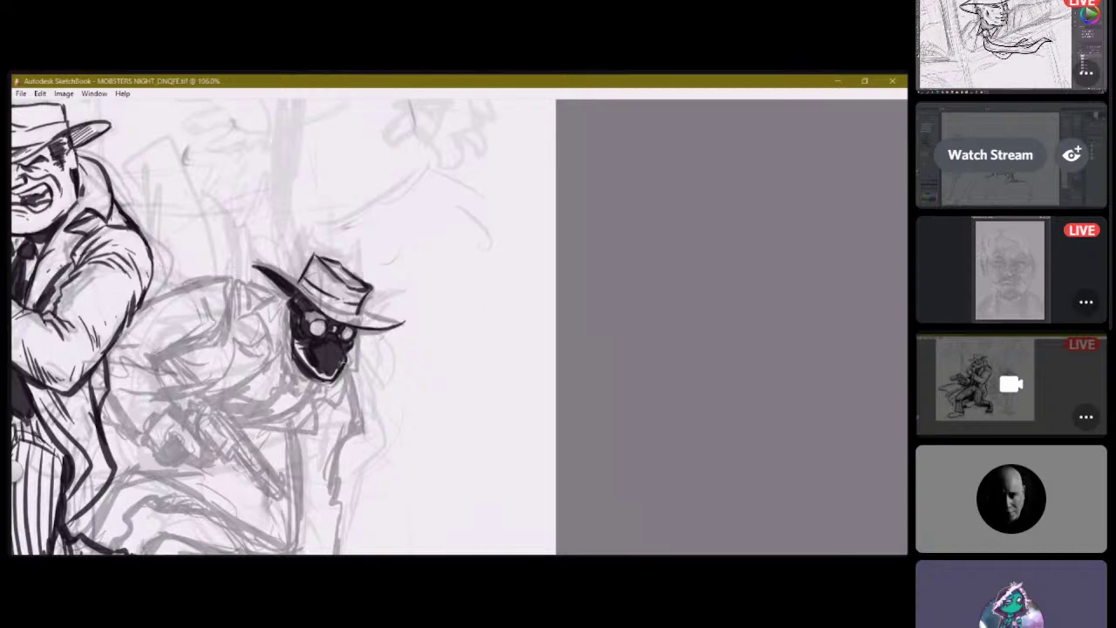
# Extend both pointed tips of the hat brim and ink the first collar line below its rear end.
pyautogui.moveTo(259, 270)
pyautogui.mouseDown()
pyautogui.moveTo(244, 263)
pyautogui.moveTo(352, 303)
pyautogui.moveTo(328, 309)
pyautogui.moveTo(350, 317)
pyautogui.moveTo(413, 325)
pyautogui.mouseUp()
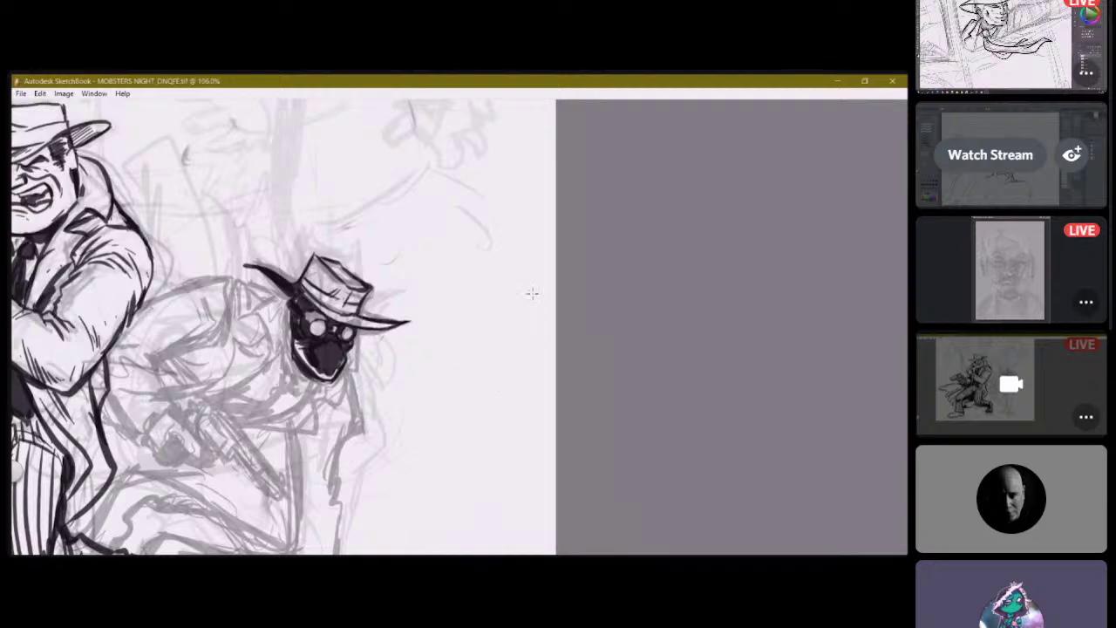
pyautogui.moveTo(279, 299); pyautogui.dragTo(252, 321)
pyautogui.moveTo(265, 276); pyautogui.dragTo(239, 264)
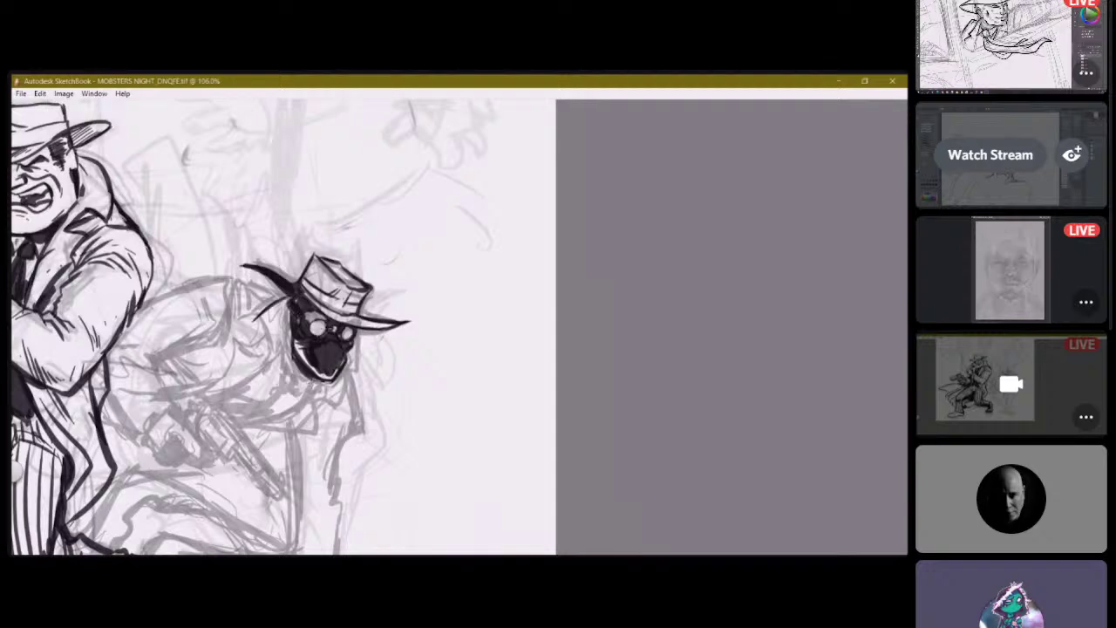
# Ink the gunman's raised collar and long lapel lines, with a white web pattern across the black mask.
pyautogui.moveTo(289, 299)
pyautogui.mouseDown()
pyautogui.moveTo(254, 319)
pyautogui.moveTo(276, 355)
pyautogui.mouseUp()
pyautogui.moveTo(211, 394)
pyautogui.mouseDown()
pyautogui.moveTo(253, 376)
pyautogui.moveTo(292, 338)
pyautogui.mouseUp()
pyautogui.moveTo(246, 426)
pyautogui.mouseDown()
pyautogui.moveTo(310, 389)
pyautogui.moveTo(301, 355)
pyautogui.moveTo(308, 364)
pyautogui.mouseUp()
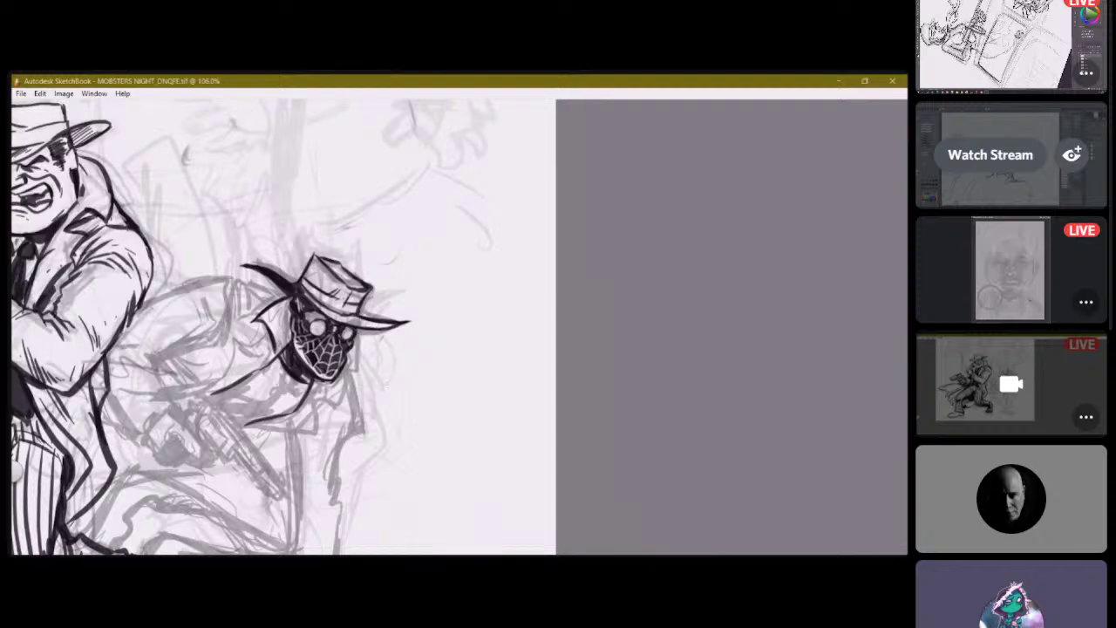
pyautogui.hotkey('alt', 'Tab')
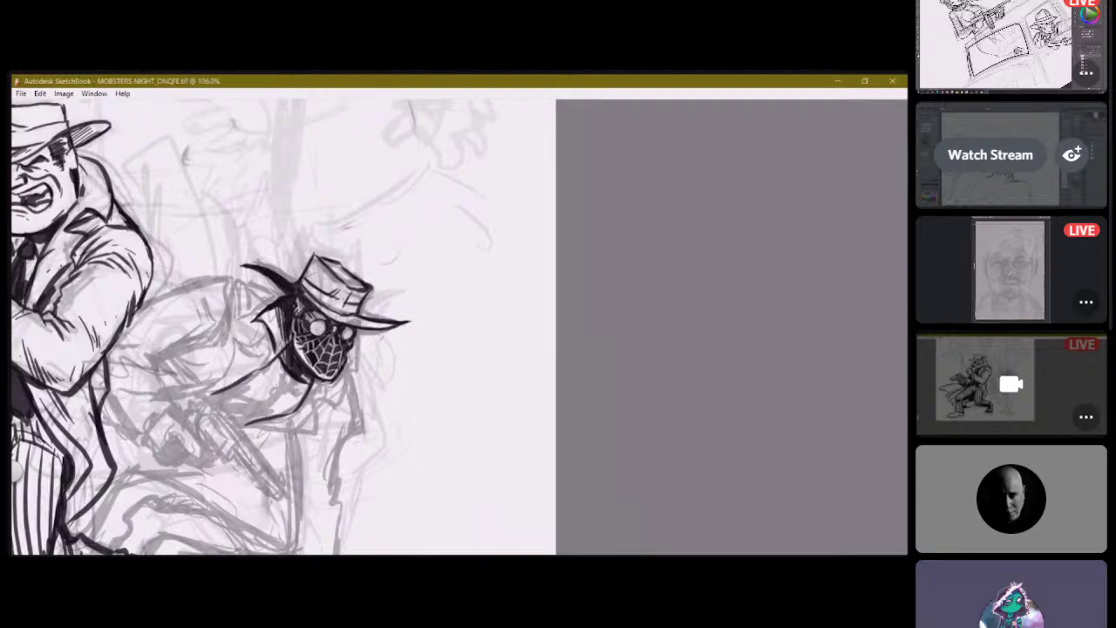
pyautogui.moveTo(272, 308); pyautogui.dragTo(286, 352)
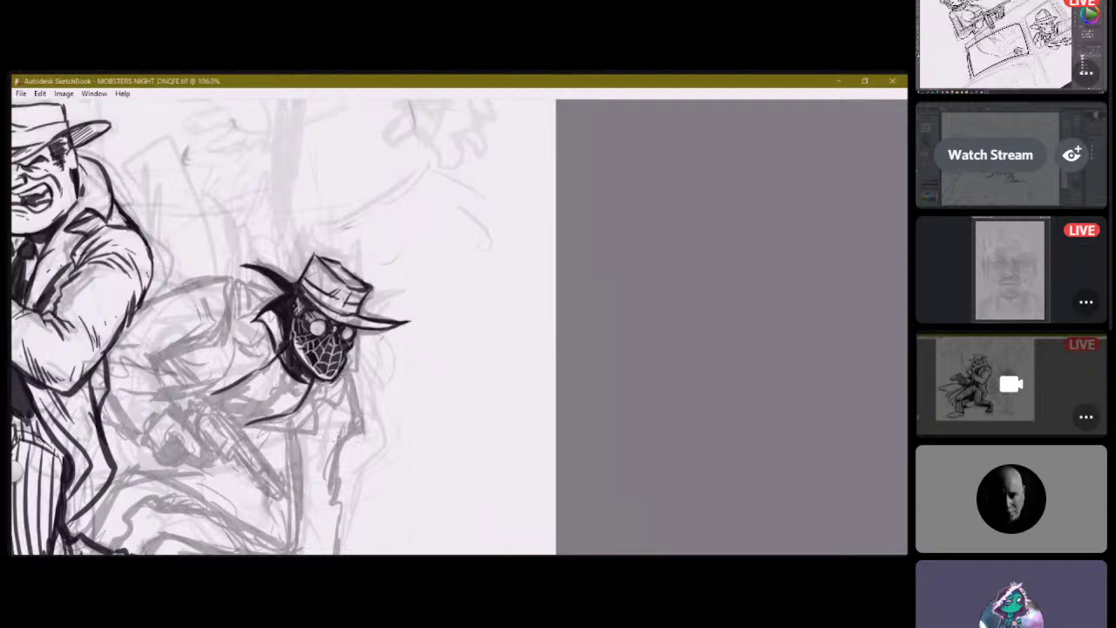
# Ink the collar's far side and the notched near lapel of the coat, and the revolver in front of the gunman's waist.
pyautogui.moveTo(357, 344)
pyautogui.mouseDown()
pyautogui.moveTo(356, 370)
pyautogui.moveTo(342, 374)
pyautogui.moveTo(352, 347)
pyautogui.moveTo(351, 366)
pyautogui.mouseUp()
pyautogui.moveTo(358, 356); pyautogui.dragTo(354, 369)
pyautogui.moveTo(274, 347); pyautogui.dragTo(228, 355)
pyautogui.moveTo(231, 353); pyautogui.dragTo(219, 373)
pyautogui.moveTo(221, 369); pyautogui.dragTo(204, 394)
pyautogui.moveTo(263, 325); pyautogui.dragTo(262, 340)
pyautogui.moveTo(271, 332)
pyautogui.mouseDown()
pyautogui.moveTo(260, 347)
pyautogui.moveTo(266, 340)
pyautogui.mouseUp()
pyautogui.moveTo(275, 342); pyautogui.dragTo(266, 349)
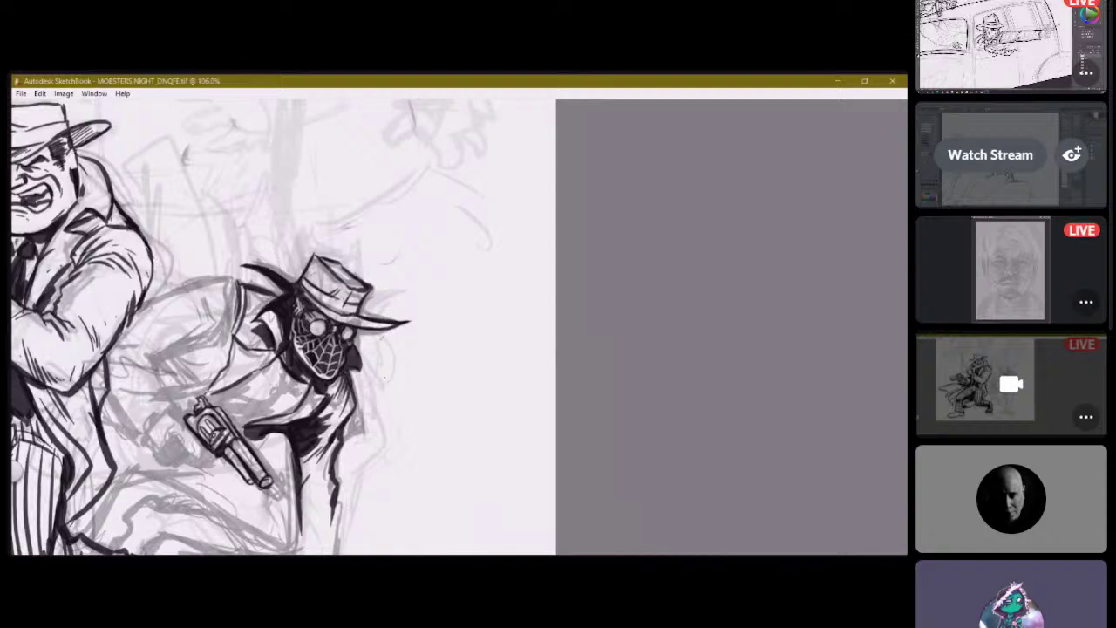
pyautogui.moveTo(459, 323)
pyautogui.mouseDown()
pyautogui.moveTo(467, 331)
pyautogui.moveTo(463, 259)
pyautogui.moveTo(438, 197)
pyautogui.moveTo(462, 162)
pyautogui.mouseUp()
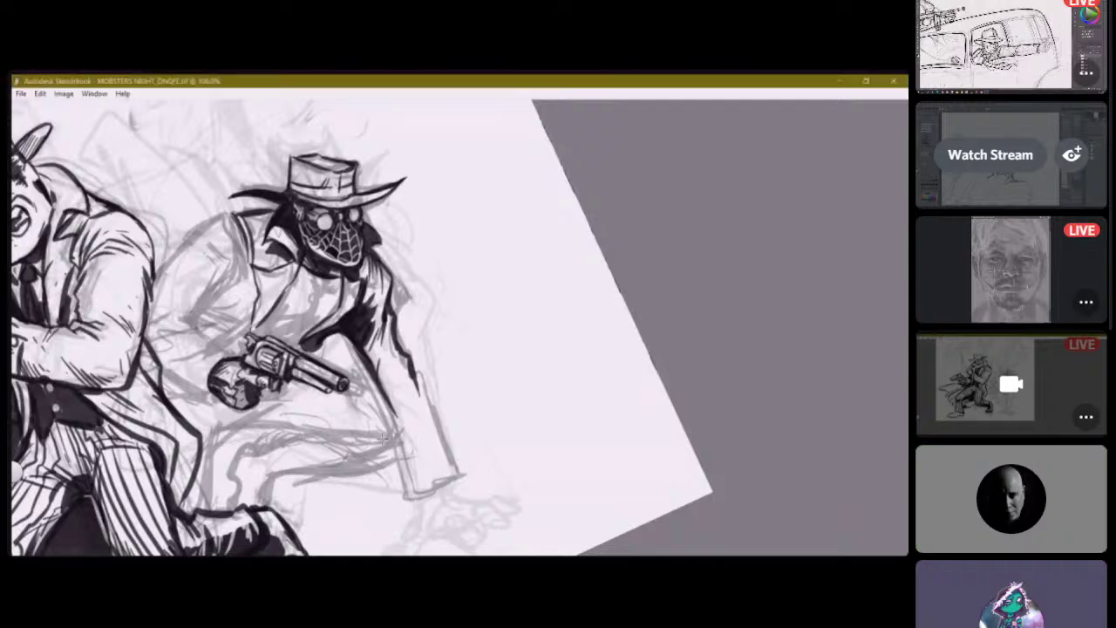
# Start watching the remaining stream in the call and switch the main view to the Photoshop car scene.
pyautogui.click(1072, 154)
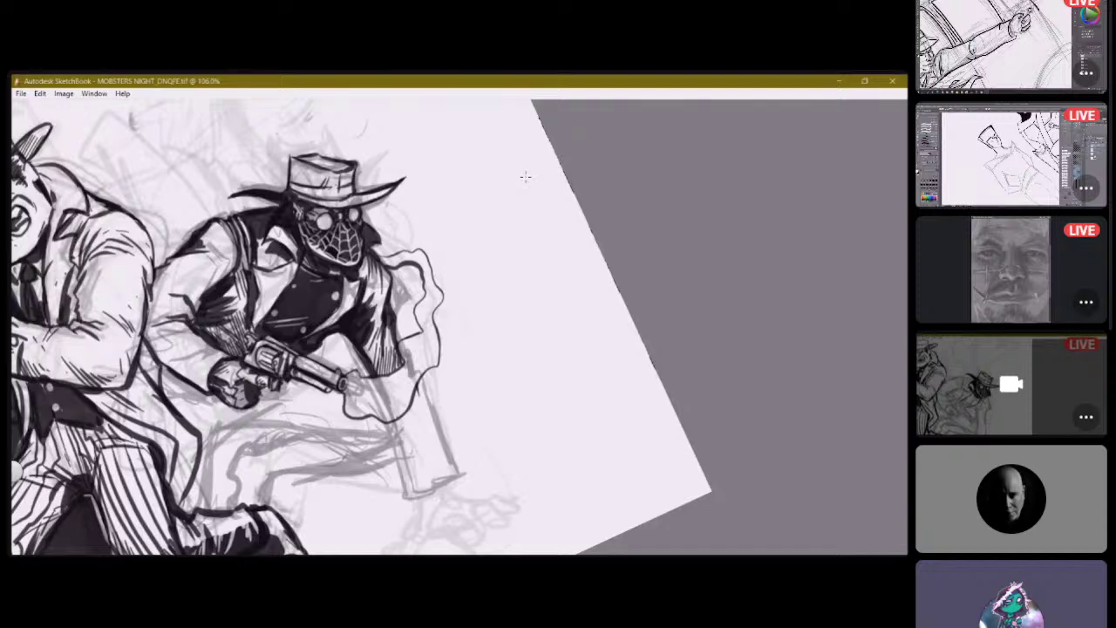
pyautogui.click(1027, 50)
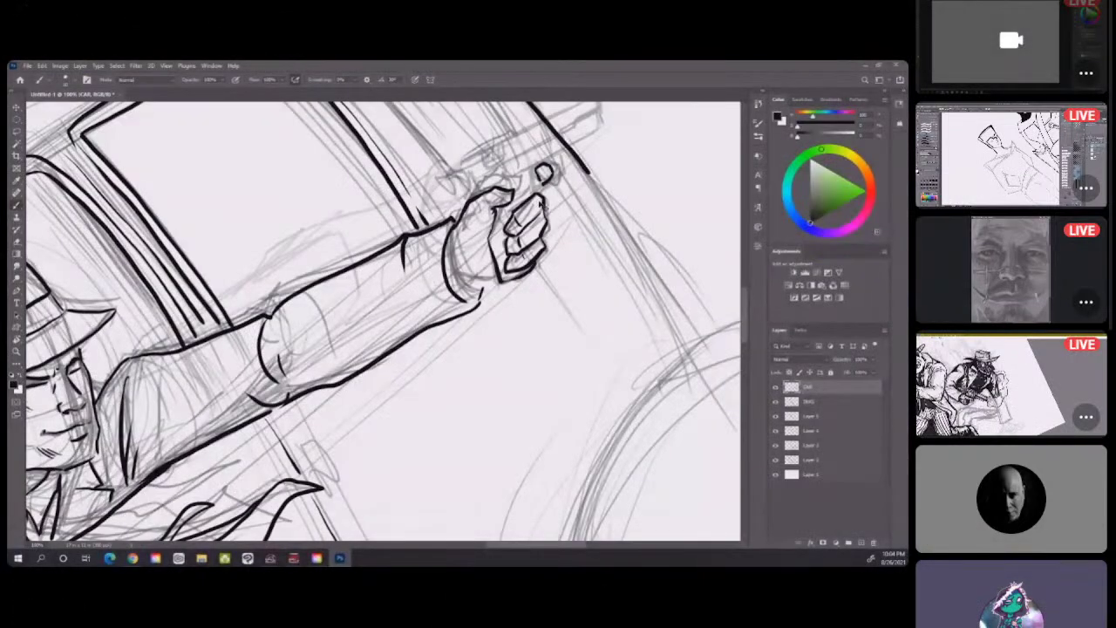
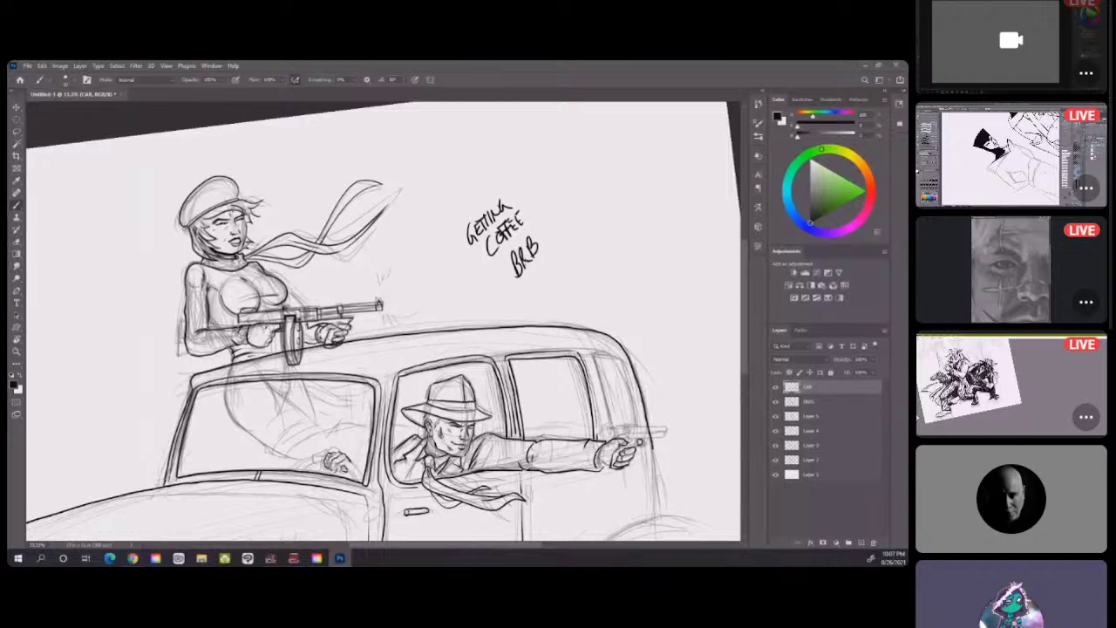
# Undo all strokes of the handwritten note "GETTING COFFEE BRB" above the car.
pyautogui.moveTo(533, 241); pyautogui.dragTo(527, 268)
pyautogui.hotkey('ctrl', 'z')
pyautogui.hotkey('ctrl', 'z')
pyautogui.hotkey('ctrl', 'z')
pyautogui.hotkey('ctrl', 'z')
pyautogui.hotkey('ctrl', 'z')
pyautogui.hotkey('ctrl', 'z')
pyautogui.hotkey('ctrl', 'z')
pyautogui.hotkey('ctrl', 'z')
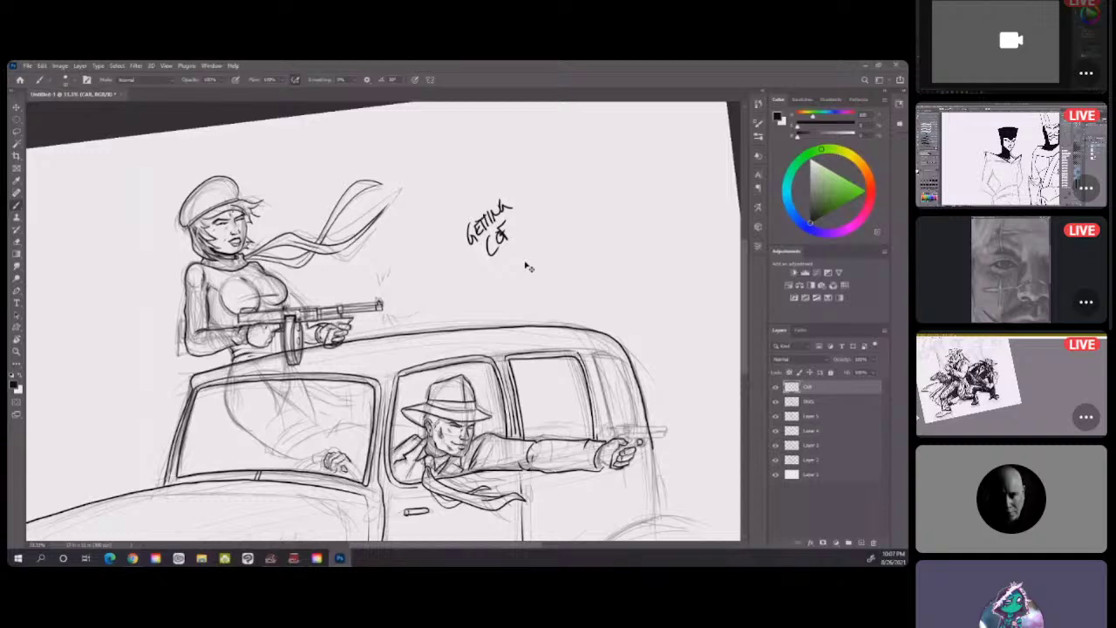
pyautogui.hotkey('ctrl', 'z')
pyautogui.hotkey('ctrl', 'z')
pyautogui.hotkey('ctrl', 'z')
pyautogui.hotkey('ctrl', 'z')
pyautogui.hotkey('ctrl', 'z')
pyautogui.hotkey('ctrl', 'z')
pyautogui.hotkey('ctrl', 'z')
# Save the drawing as the Photoshop file "BONNIEAND CLYDE" in the Fan Edition folder inside Drawn and Quartered.
pyautogui.click(27, 65)
pyautogui.click(65, 178)
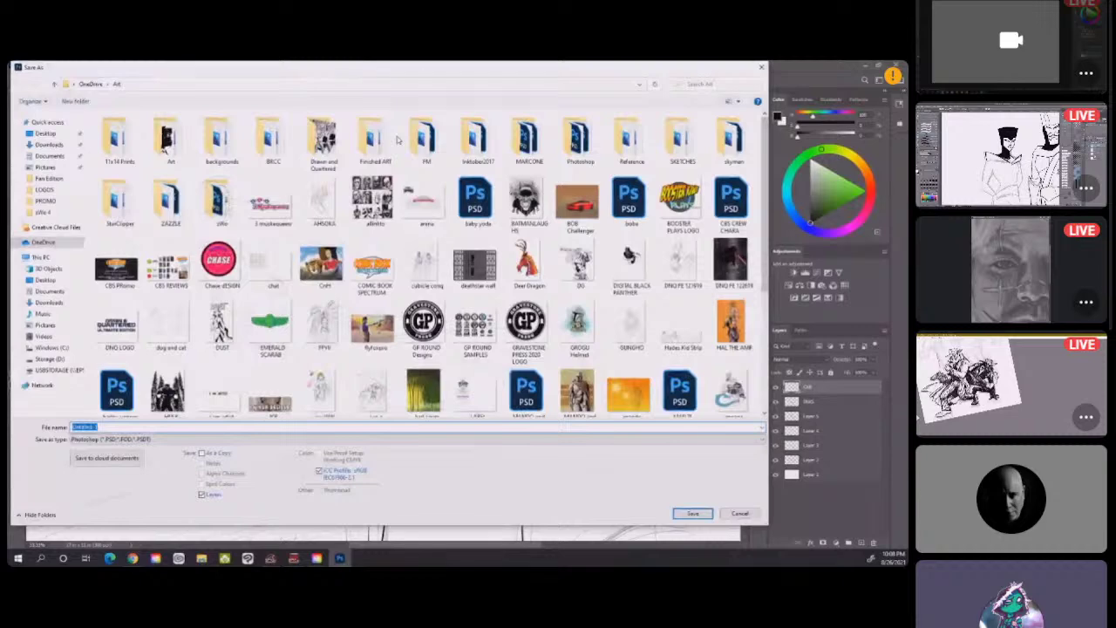
pyautogui.click(320, 141)
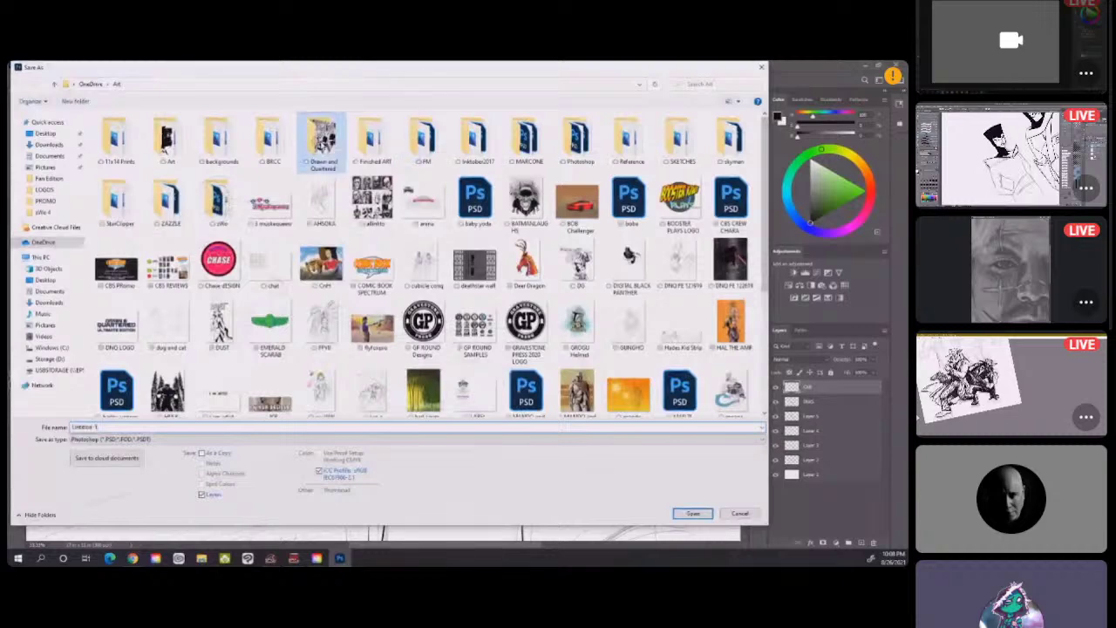
pyautogui.doubleClick(321, 141)
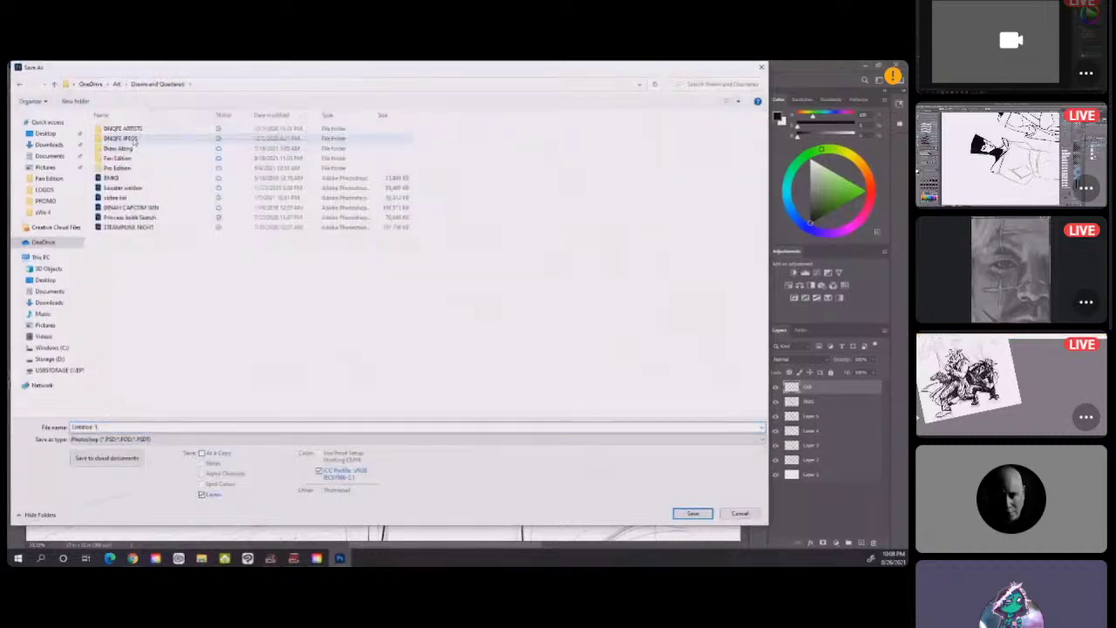
pyautogui.click(129, 158)
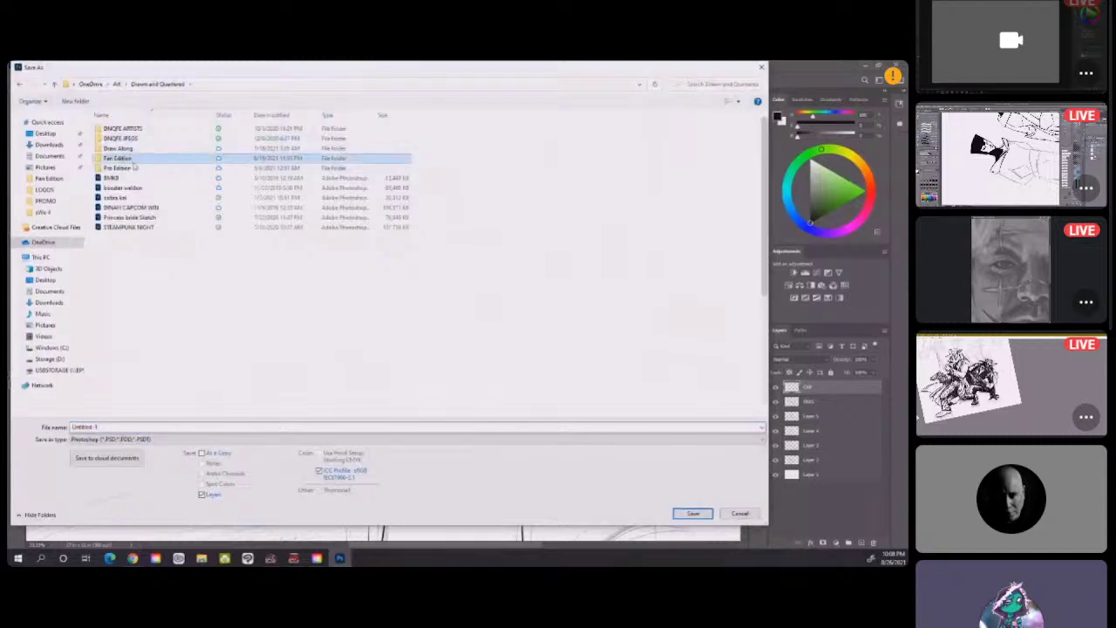
pyautogui.doubleClick(131, 161)
pyautogui.write('b')
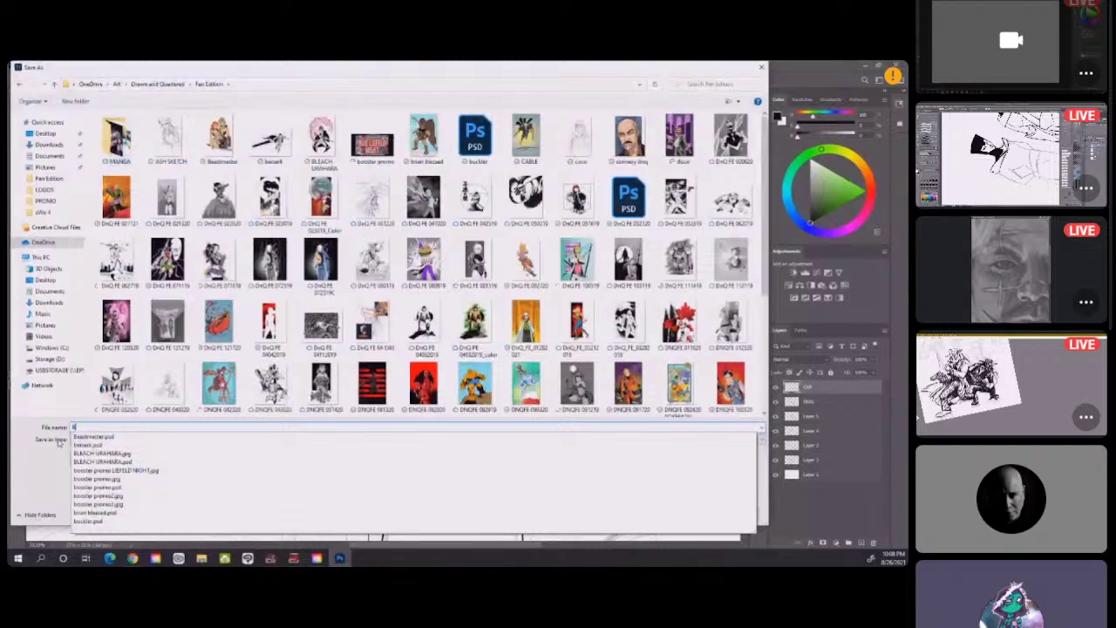
pyautogui.write('onnieand')
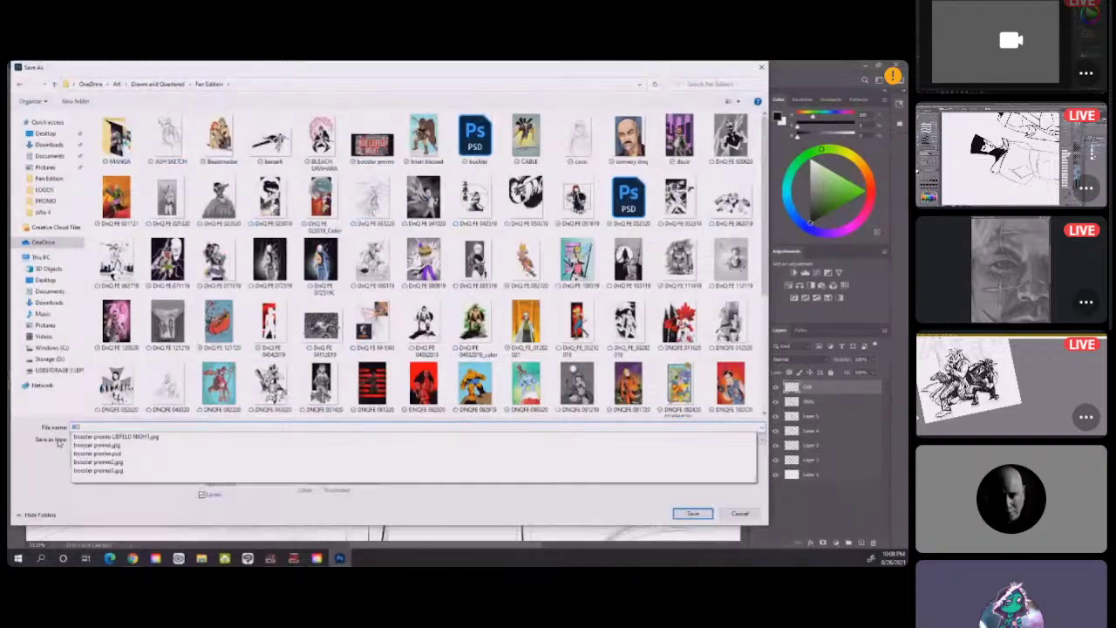
pyautogui.write(' CLYDE')
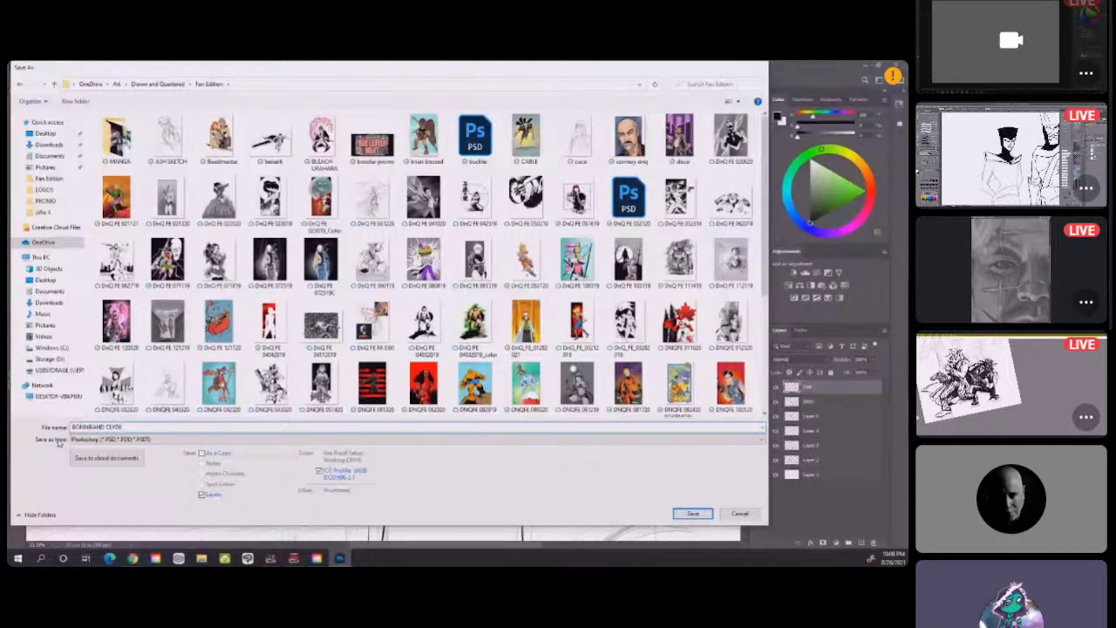
pyautogui.press('Return')
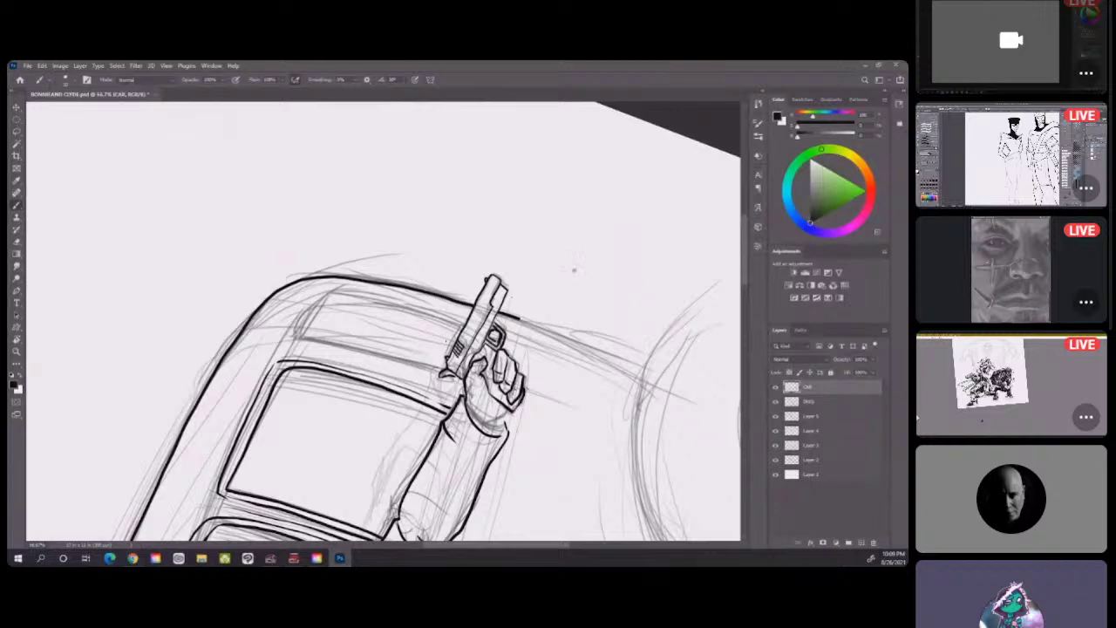
# Ink the outline of the rear quarter window behind the gunman's pistol, doubling the line along its rear edge.
pyautogui.press('r')
pyautogui.moveTo(616, 304); pyautogui.dragTo(606, 484)
pyautogui.moveTo(476, 253); pyautogui.dragTo(497, 382)
pyautogui.moveTo(543, 254); pyautogui.dragTo(588, 393)
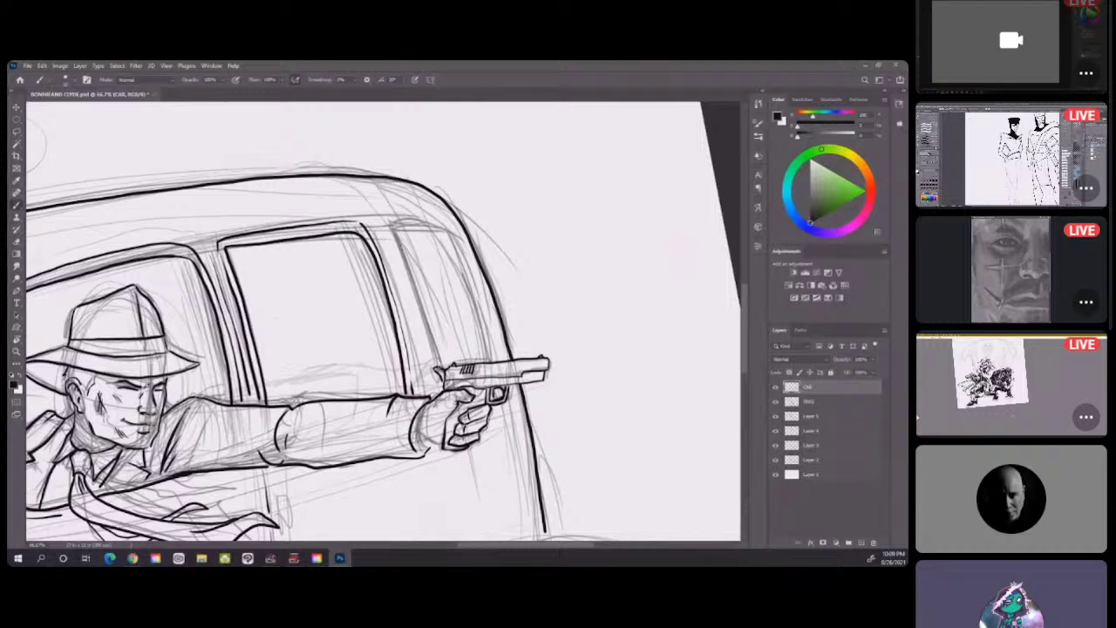
pyautogui.moveTo(432, 337); pyautogui.dragTo(398, 236)
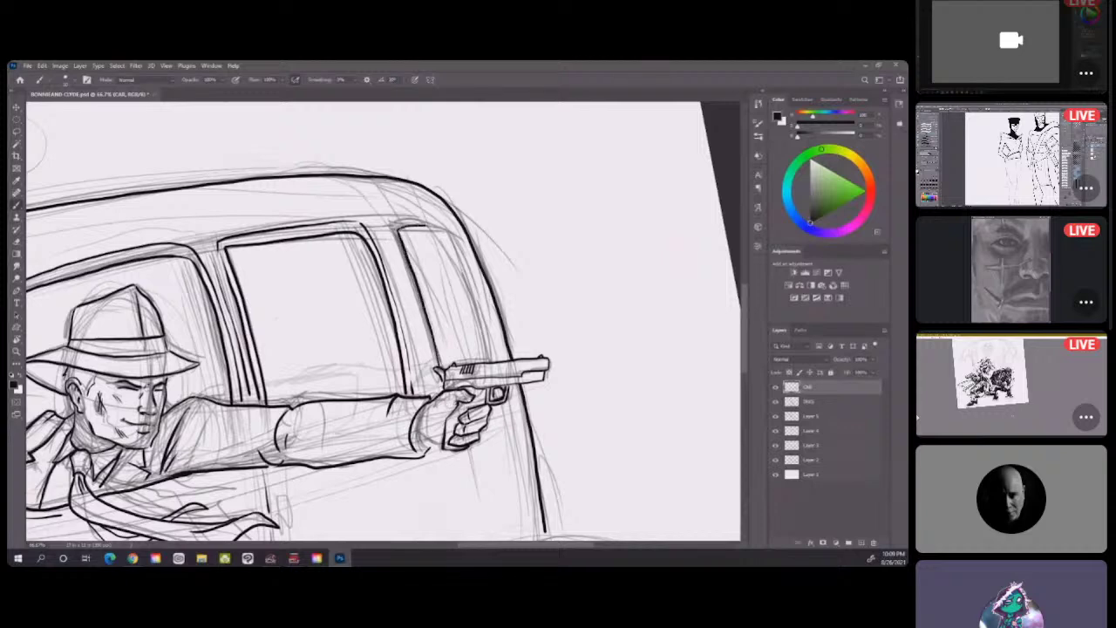
pyautogui.moveTo(456, 239); pyautogui.dragTo(493, 357)
pyautogui.moveTo(427, 349); pyautogui.dragTo(401, 256)
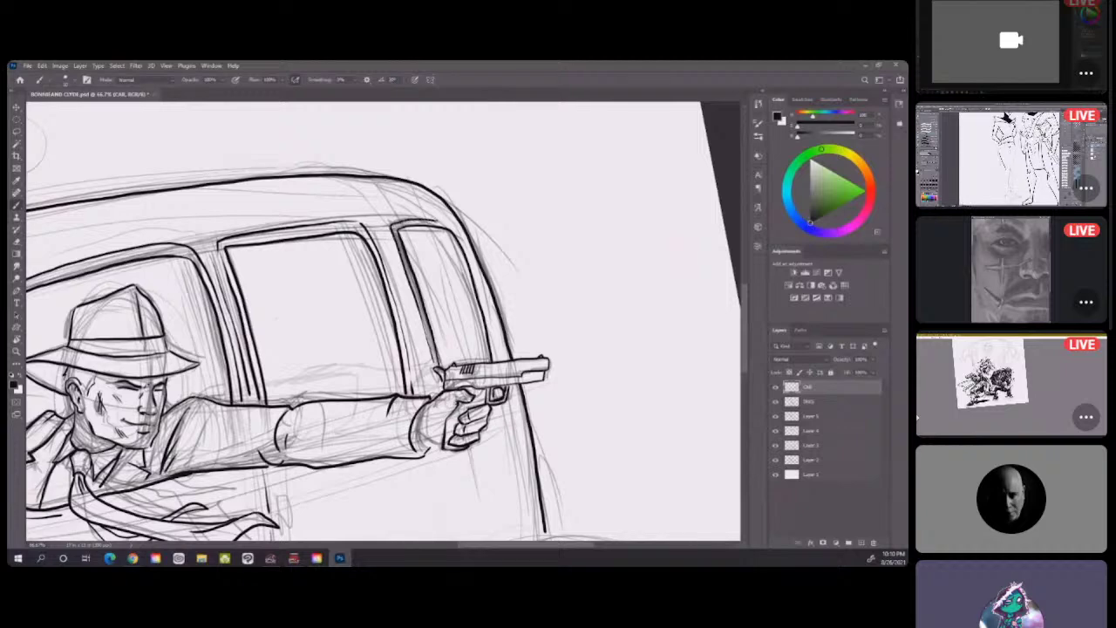
pyautogui.moveTo(446, 224)
pyautogui.mouseDown()
pyautogui.moveTo(469, 250)
pyautogui.moveTo(497, 356)
pyautogui.mouseUp()
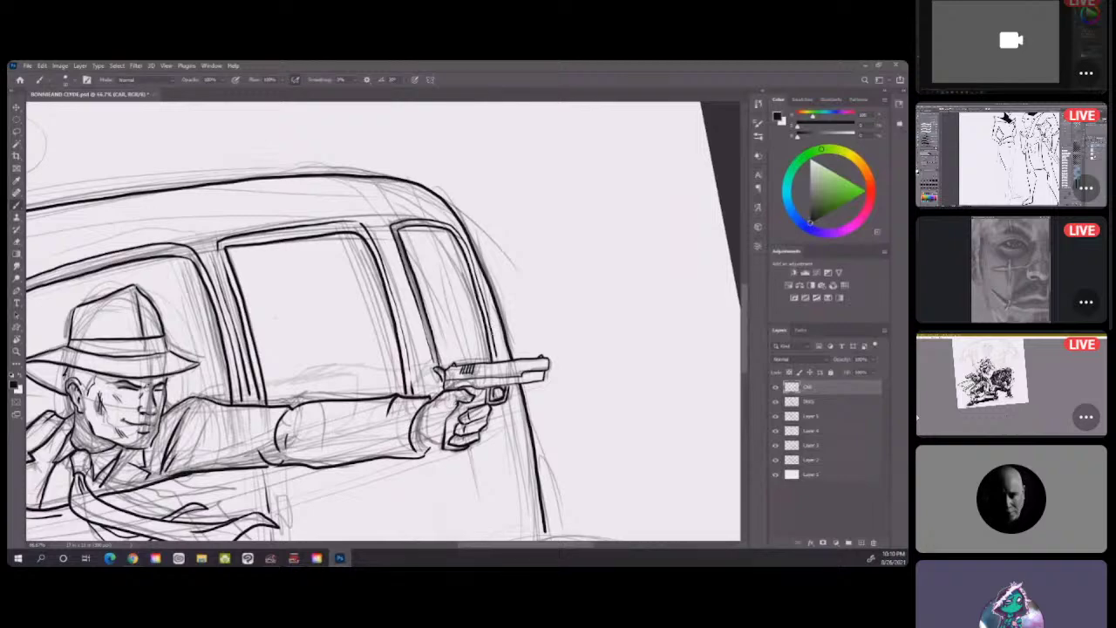
# Ink the long curved trim line of the roof above the car's side windows.
pyautogui.press('r')
pyautogui.moveTo(550, 303)
pyautogui.mouseDown()
pyautogui.moveTo(543, 259)
pyautogui.moveTo(579, 247)
pyautogui.moveTo(536, 166)
pyautogui.mouseUp()
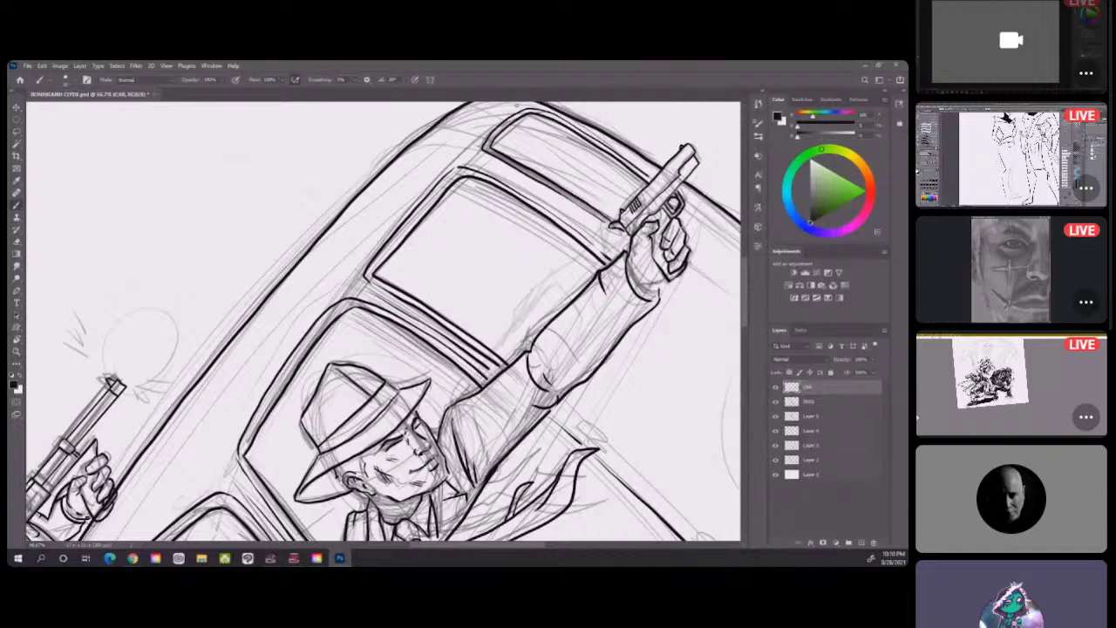
pyautogui.scroll(-1, 540, 440)
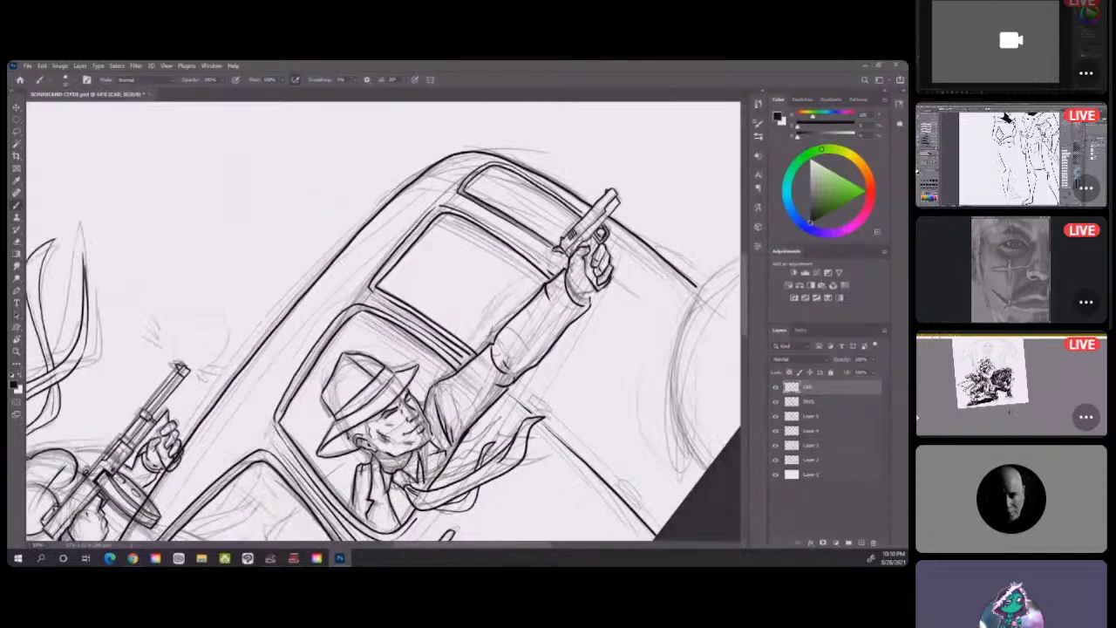
pyautogui.moveTo(451, 182)
pyautogui.mouseDown()
pyautogui.moveTo(336, 305)
pyautogui.moveTo(259, 425)
pyautogui.mouseUp()
# Ink the body seam below the gunman's outstretched hand and the double outline of the rear wheel arch.
pyautogui.moveTo(468, 316)
pyautogui.mouseDown()
pyautogui.moveTo(523, 288)
pyautogui.moveTo(608, 312)
pyautogui.moveTo(606, 299)
pyautogui.mouseUp()
pyautogui.scroll(2, 609, 312)
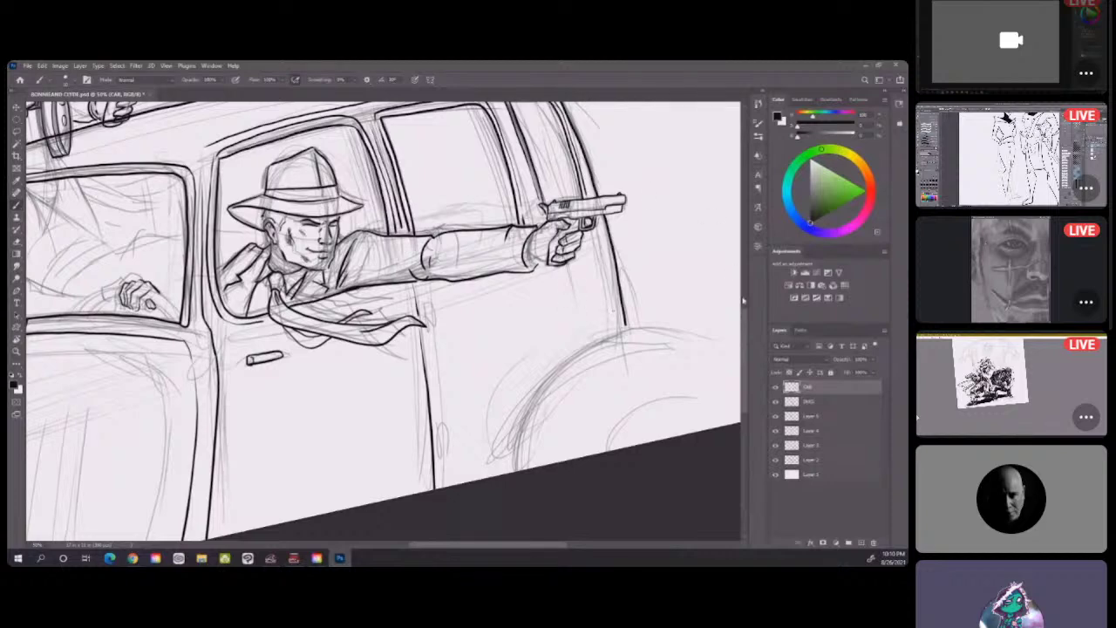
pyautogui.scroll(2, 684, 272)
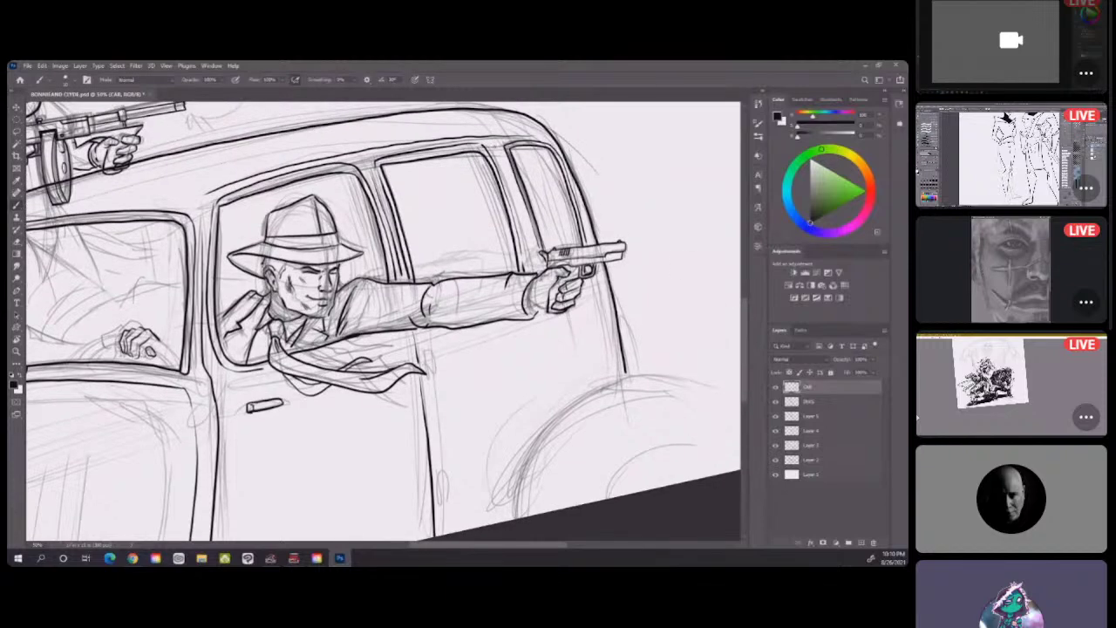
pyautogui.moveTo(518, 210); pyautogui.dragTo(533, 258)
pyautogui.moveTo(551, 339)
pyautogui.mouseDown()
pyautogui.moveTo(566, 403)
pyautogui.moveTo(533, 434)
pyautogui.moveTo(504, 520)
pyautogui.mouseUp()
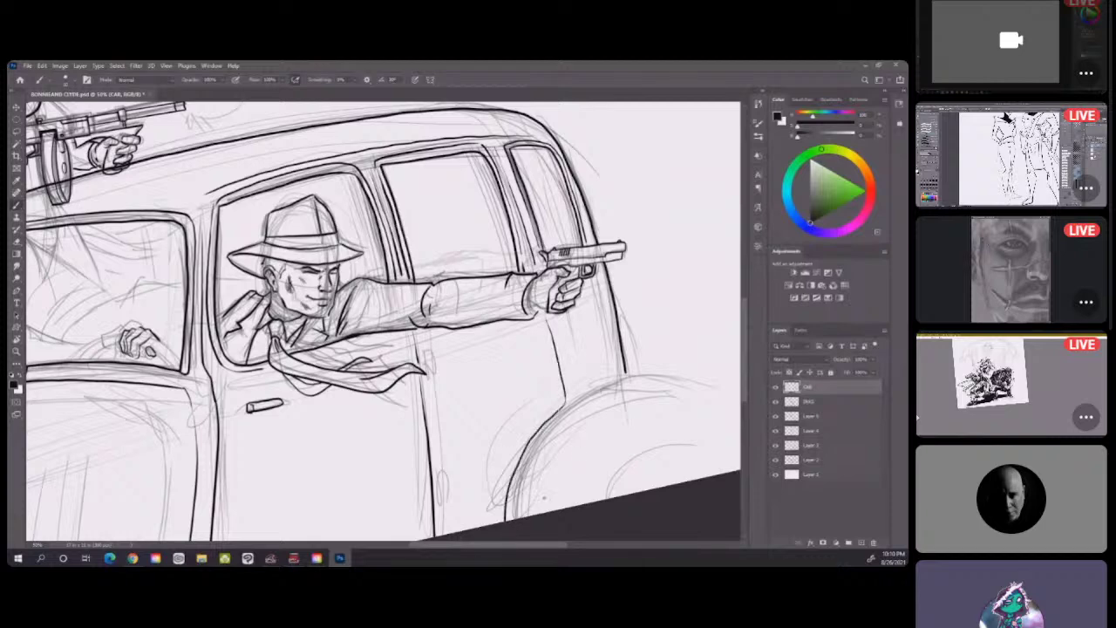
pyautogui.moveTo(685, 327); pyautogui.dragTo(587, 334)
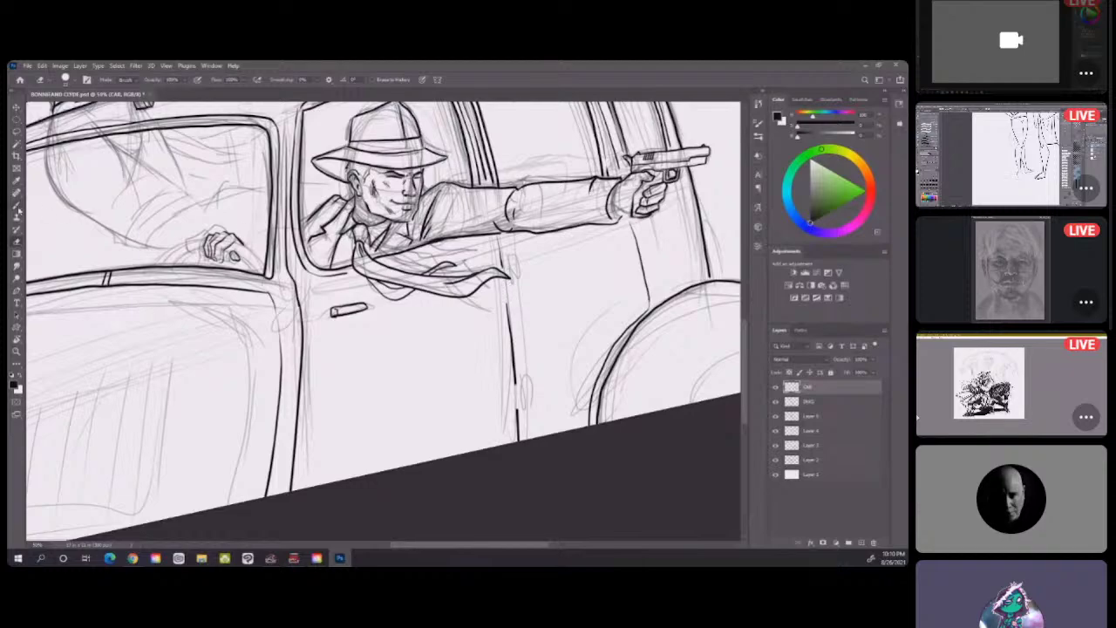
# Watch the Clip Studio Paint crowned-couple stream and the grey portrait stream, and return through the grid to the Photoshop car scene.
pyautogui.click(1016, 161)
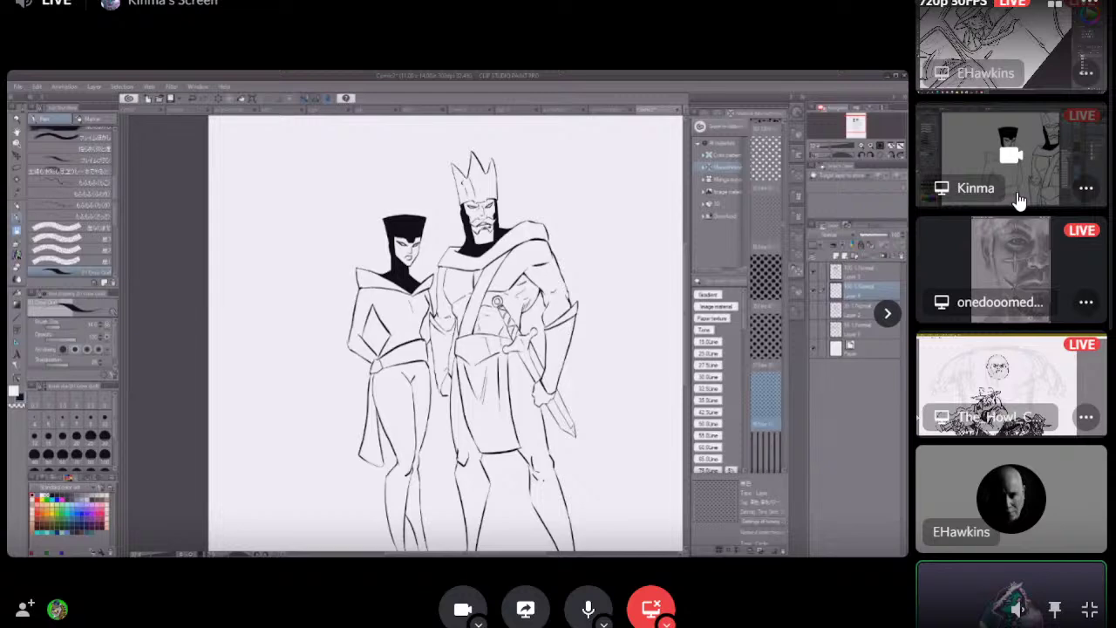
pyautogui.click(1025, 277)
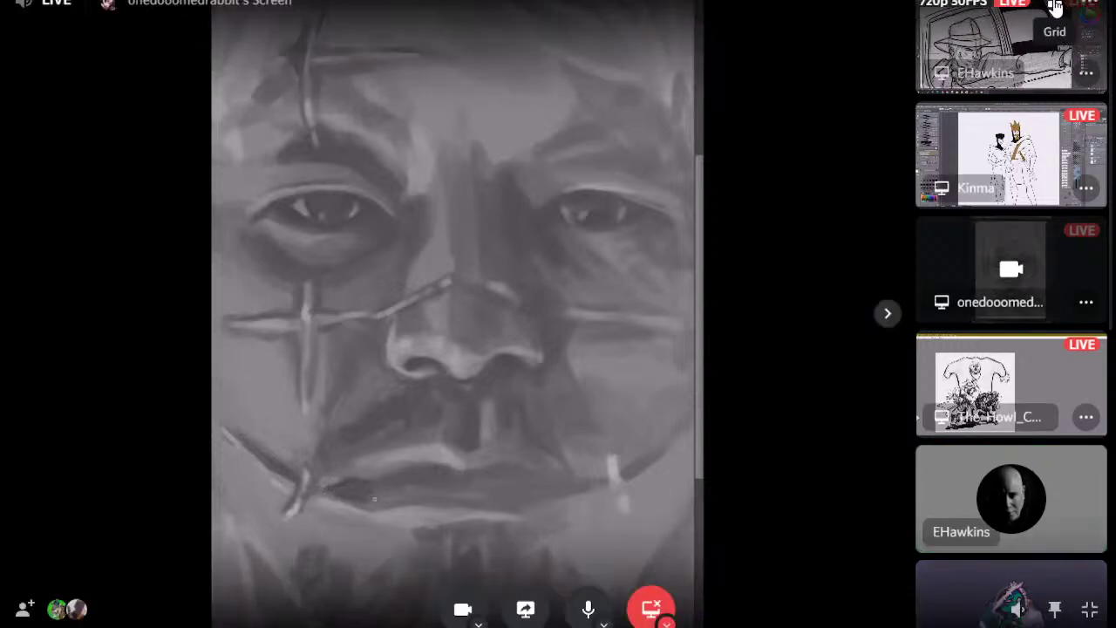
pyautogui.click(1056, 7)
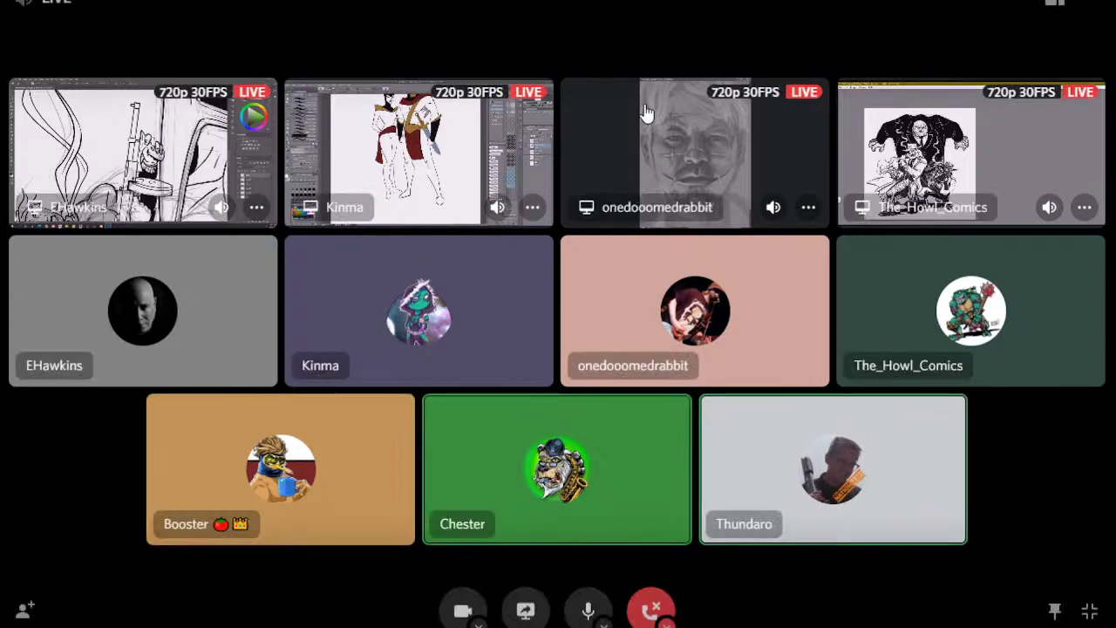
pyautogui.click(157, 151)
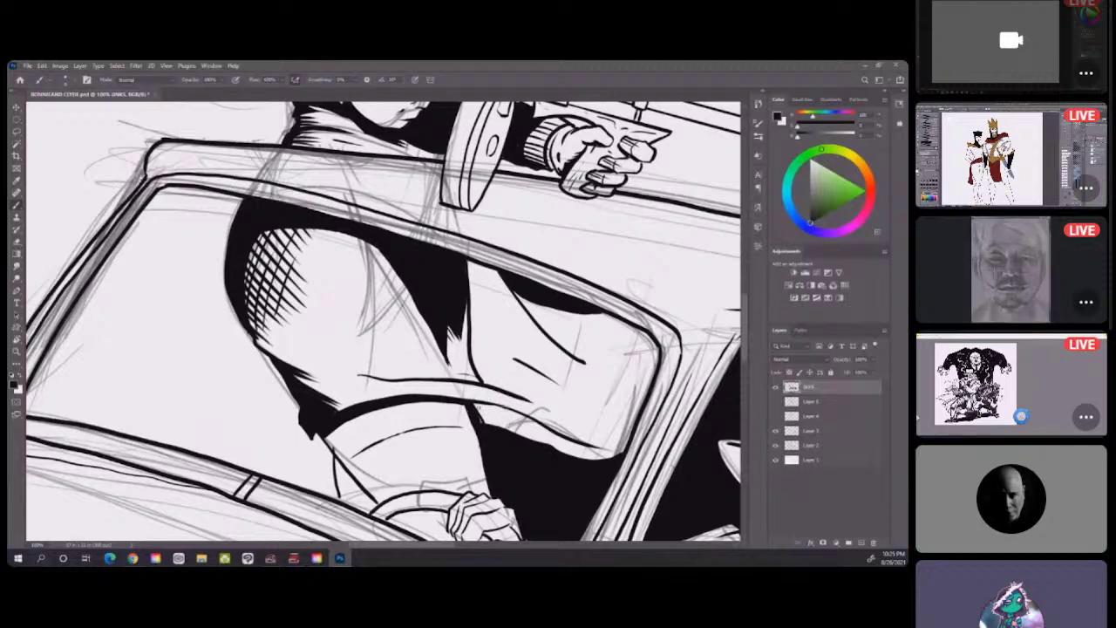
# Ink hatching and tapered fold shadows along the lower edge of the figure's clothing behind the windshield.
pyautogui.moveTo(482, 405); pyautogui.dragTo(532, 442)
pyautogui.moveTo(476, 406)
pyautogui.mouseDown()
pyautogui.moveTo(542, 427)
pyautogui.moveTo(495, 418)
pyautogui.moveTo(518, 429)
pyautogui.mouseUp()
pyautogui.moveTo(478, 375)
pyautogui.mouseDown()
pyautogui.moveTo(527, 398)
pyautogui.moveTo(488, 375)
pyautogui.moveTo(521, 380)
pyautogui.mouseUp()
pyautogui.moveTo(469, 352)
pyautogui.mouseDown()
pyautogui.moveTo(509, 377)
pyautogui.moveTo(487, 368)
pyautogui.mouseUp()
pyautogui.moveTo(489, 368); pyautogui.dragTo(509, 376)
pyautogui.moveTo(471, 344); pyautogui.dragTo(490, 361)
pyautogui.moveTo(485, 352); pyautogui.dragTo(502, 364)
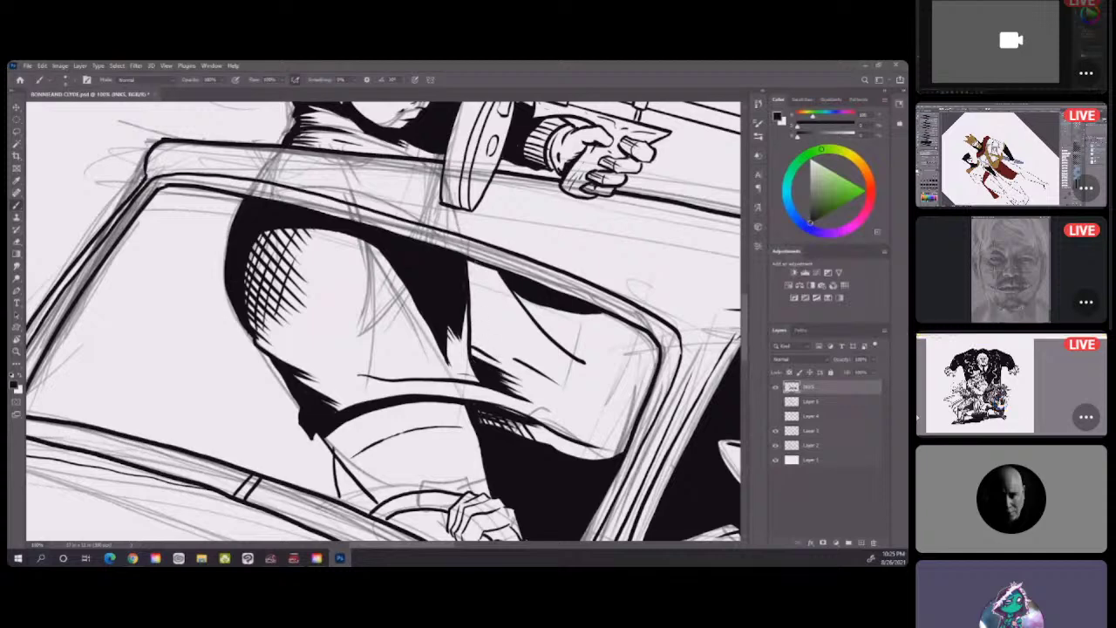
# Feather black shadow strokes and short fold lines on the clothing just below the upper windshield frame.
pyautogui.moveTo(467, 262)
pyautogui.mouseDown()
pyautogui.moveTo(501, 280)
pyautogui.moveTo(471, 282)
pyautogui.mouseUp()
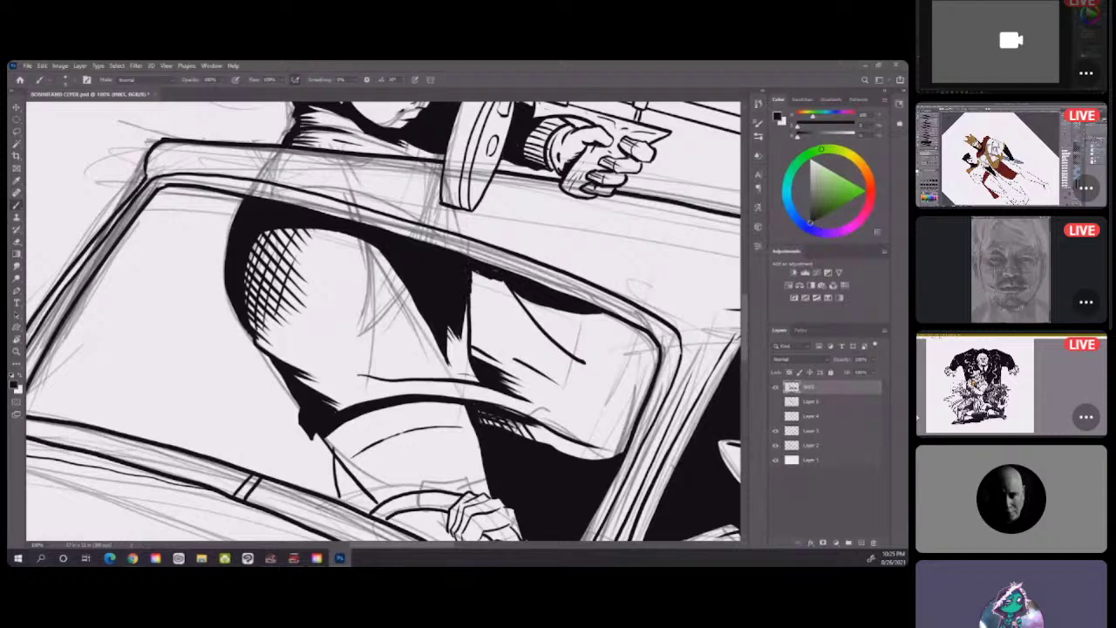
pyautogui.moveTo(502, 282)
pyautogui.mouseDown()
pyautogui.moveTo(533, 325)
pyautogui.moveTo(476, 338)
pyautogui.mouseUp()
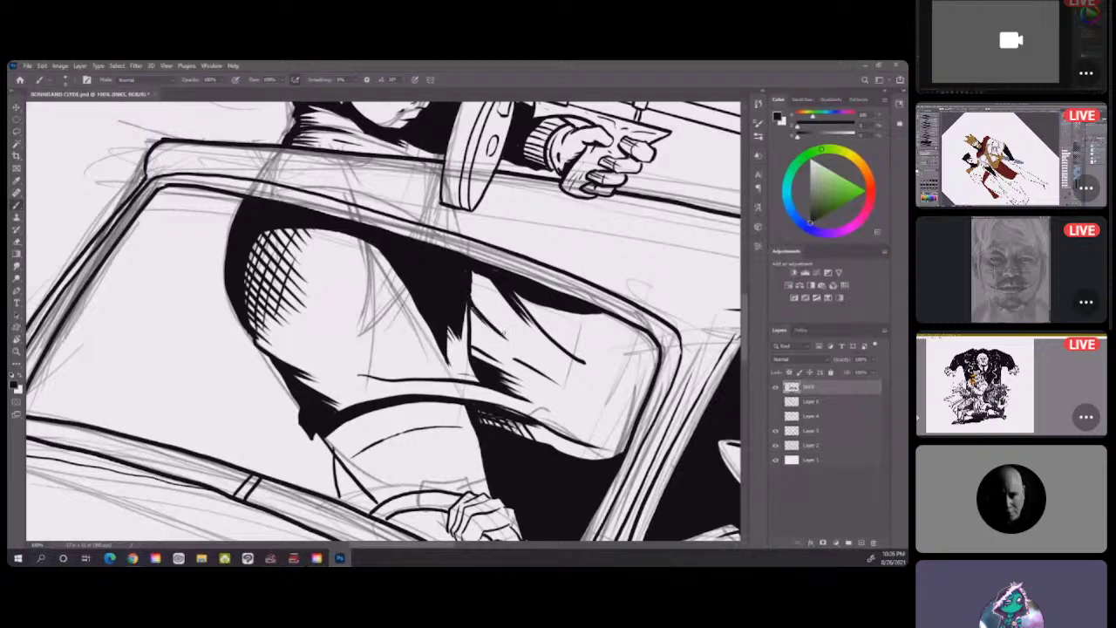
pyautogui.moveTo(513, 293); pyautogui.dragTo(473, 336)
pyautogui.moveTo(527, 276)
pyautogui.mouseDown()
pyautogui.moveTo(471, 340)
pyautogui.moveTo(485, 314)
pyautogui.mouseUp()
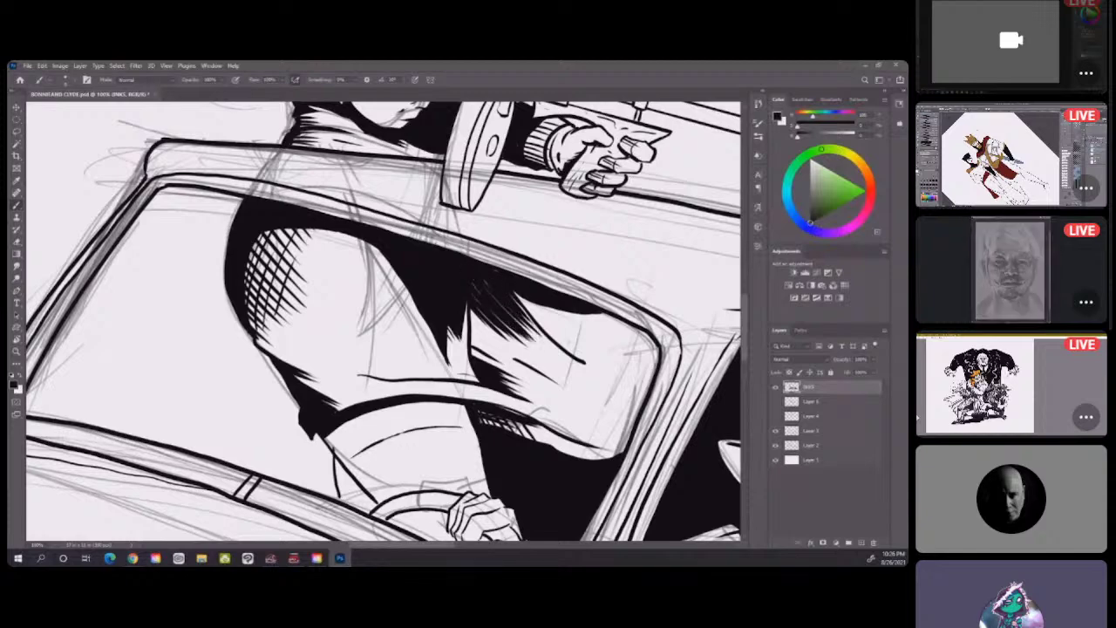
pyautogui.moveTo(578, 291); pyautogui.dragTo(516, 347)
pyautogui.moveTo(596, 316); pyautogui.dragTo(546, 340)
pyautogui.moveTo(598, 383); pyautogui.dragTo(552, 363)
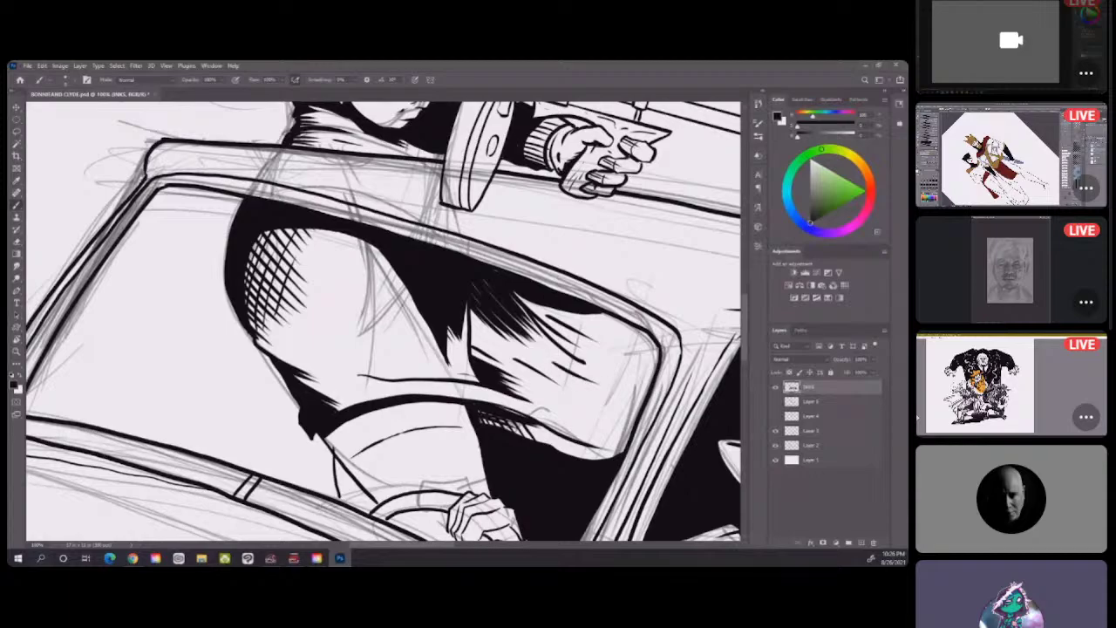
# Shade the gunman's hat band in black with feathered hatching and add crease lines to the crown.
pyautogui.moveTo(768, 306); pyautogui.dragTo(675, 191)
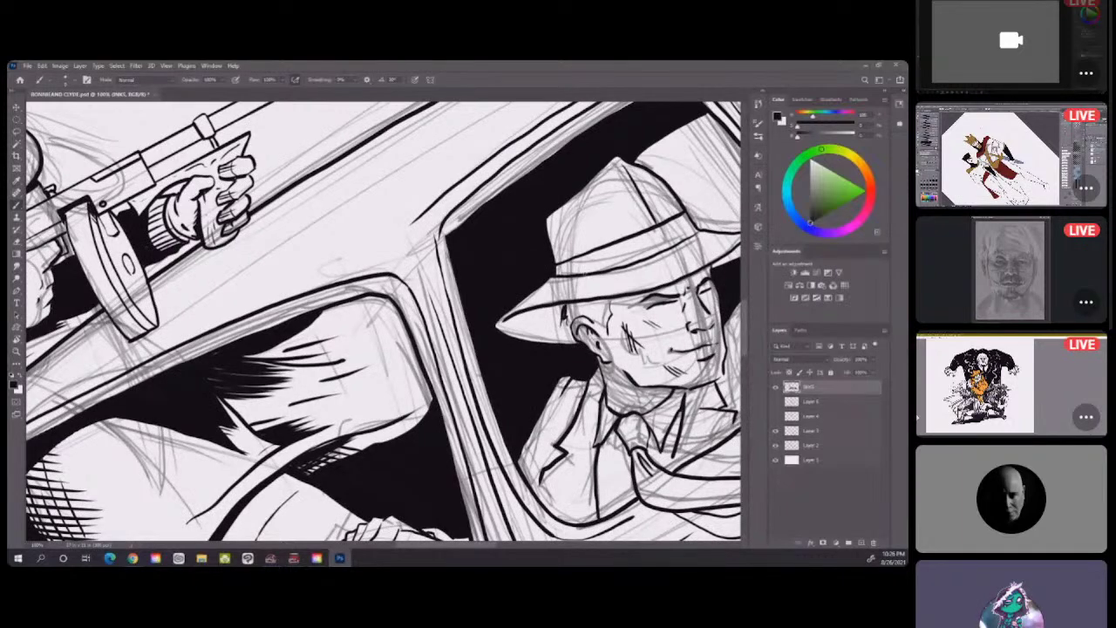
pyautogui.moveTo(591, 252); pyautogui.dragTo(596, 272)
pyautogui.moveTo(373, 299); pyautogui.dragTo(422, 249)
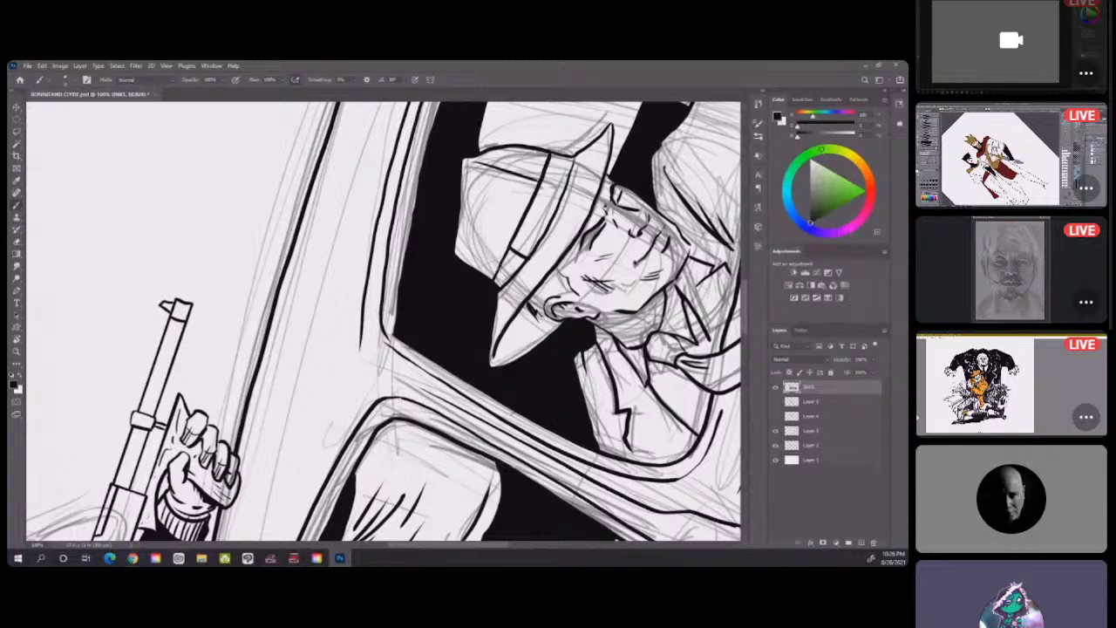
pyautogui.moveTo(520, 231); pyautogui.dragTo(507, 267)
pyautogui.moveTo(530, 231)
pyautogui.mouseDown()
pyautogui.moveTo(495, 285)
pyautogui.moveTo(503, 281)
pyautogui.mouseUp()
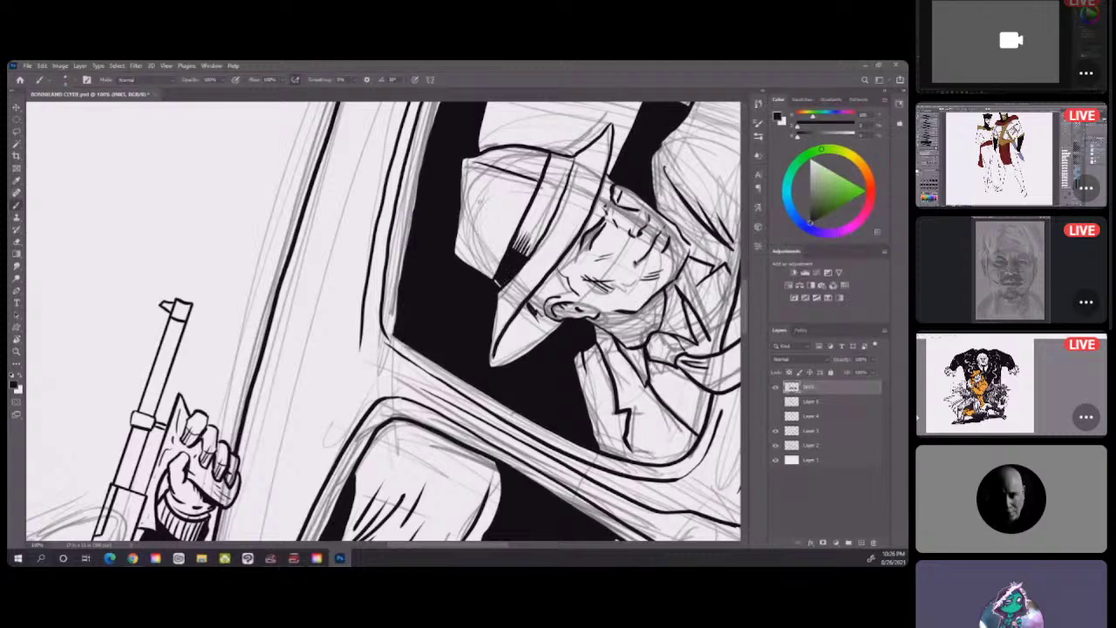
pyautogui.moveTo(488, 176)
pyautogui.mouseDown()
pyautogui.moveTo(471, 213)
pyautogui.moveTo(478, 244)
pyautogui.mouseUp()
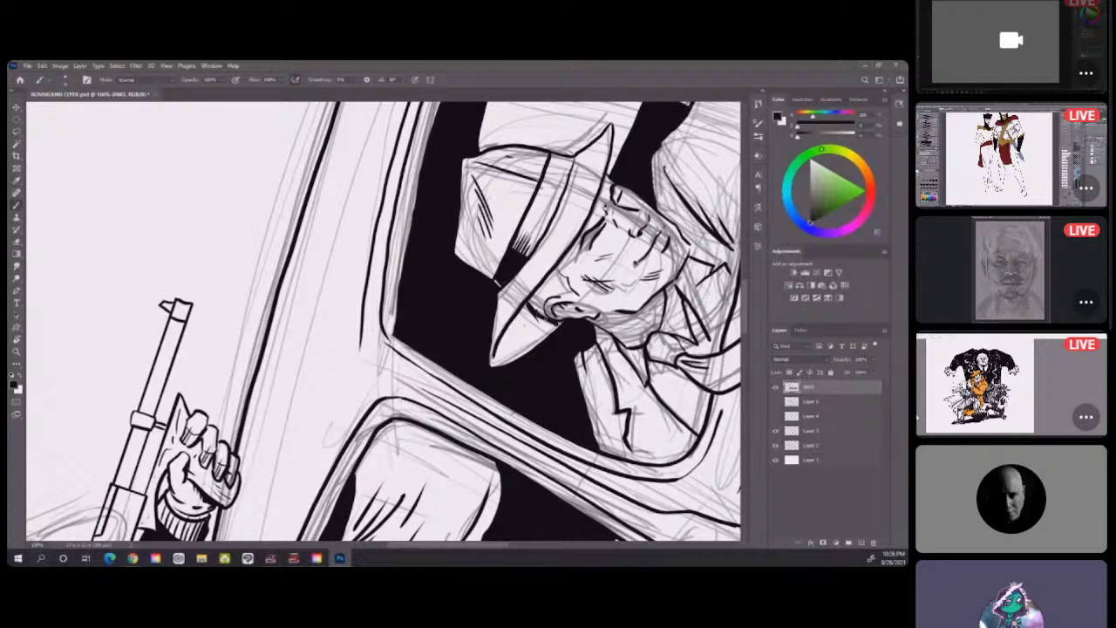
# Ink black shadow and parallel hatching on the underside of the gunman's hat brim beside the ear.
pyautogui.moveTo(524, 306)
pyautogui.mouseDown()
pyautogui.moveTo(555, 325)
pyautogui.moveTo(497, 347)
pyautogui.mouseUp()
pyautogui.moveTo(525, 311)
pyautogui.mouseDown()
pyautogui.moveTo(516, 325)
pyautogui.moveTo(528, 319)
pyautogui.mouseUp()
pyautogui.moveTo(536, 313); pyautogui.dragTo(516, 327)
pyautogui.moveTo(537, 316); pyautogui.dragTo(511, 330)
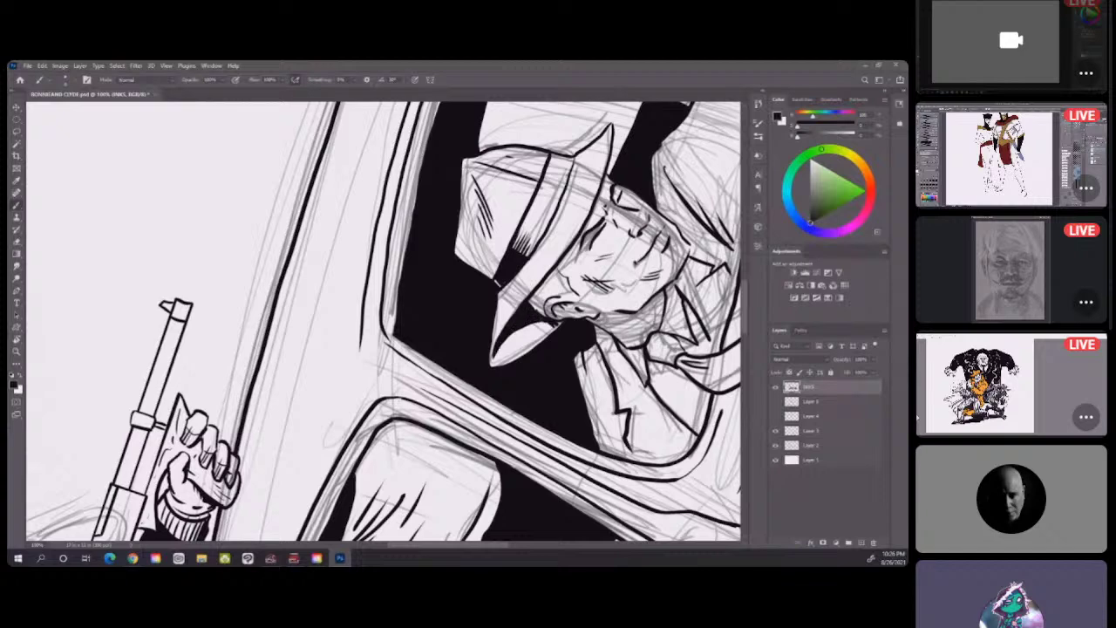
pyautogui.moveTo(549, 317)
pyautogui.mouseDown()
pyautogui.moveTo(526, 301)
pyautogui.moveTo(542, 356)
pyautogui.moveTo(510, 327)
pyautogui.moveTo(539, 359)
pyautogui.moveTo(505, 350)
pyautogui.mouseUp()
pyautogui.moveTo(529, 337)
pyautogui.mouseDown()
pyautogui.moveTo(532, 365)
pyautogui.moveTo(507, 354)
pyautogui.mouseUp()
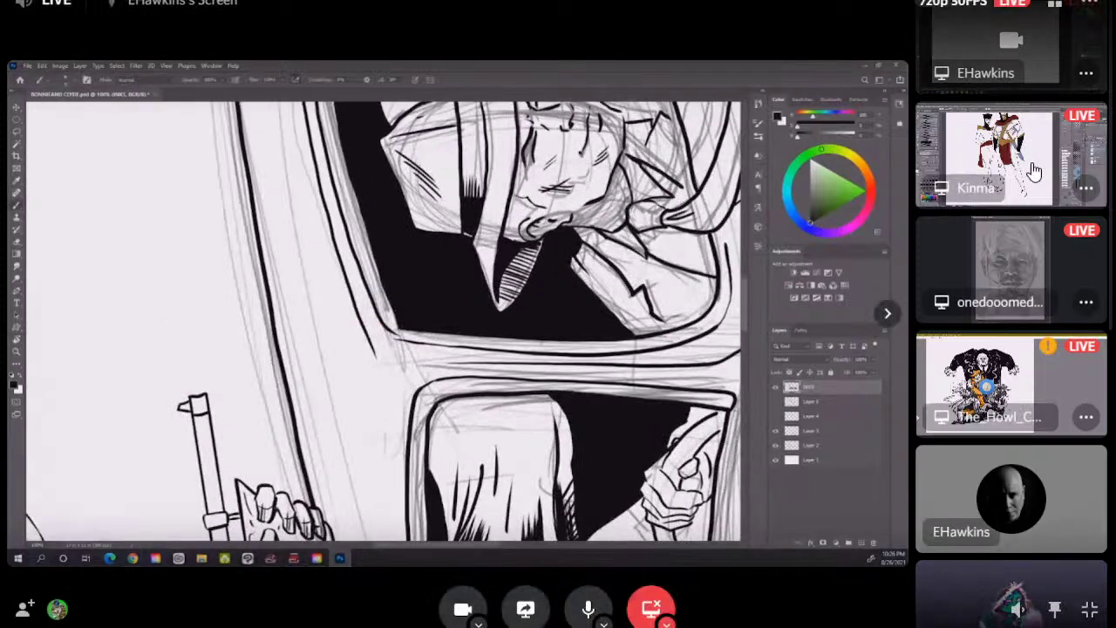
# Watch the Clip Studio Paint crowned-couple stream, the grey portrait and the coloured SketchBook mobsters drawing in turn.
pyautogui.click(1033, 171)
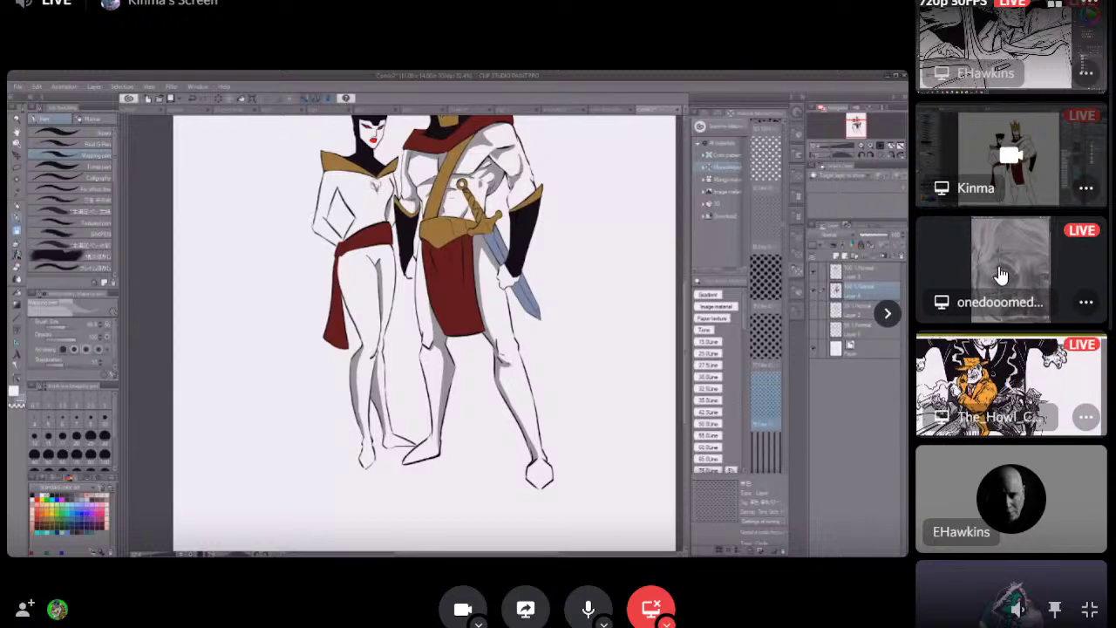
pyautogui.click(1000, 274)
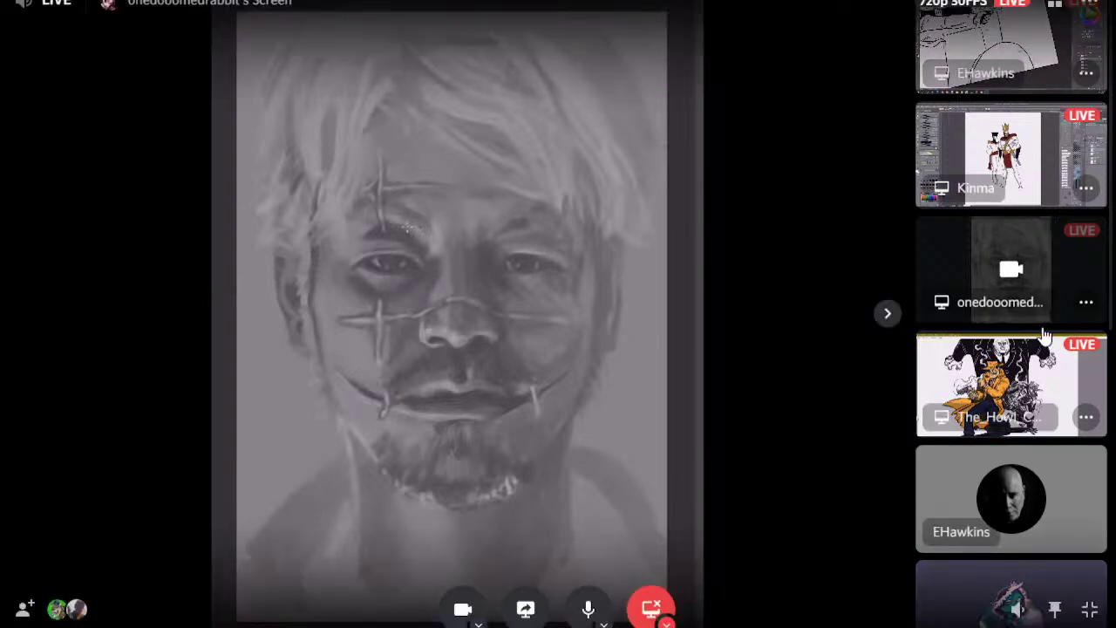
pyautogui.click(1001, 396)
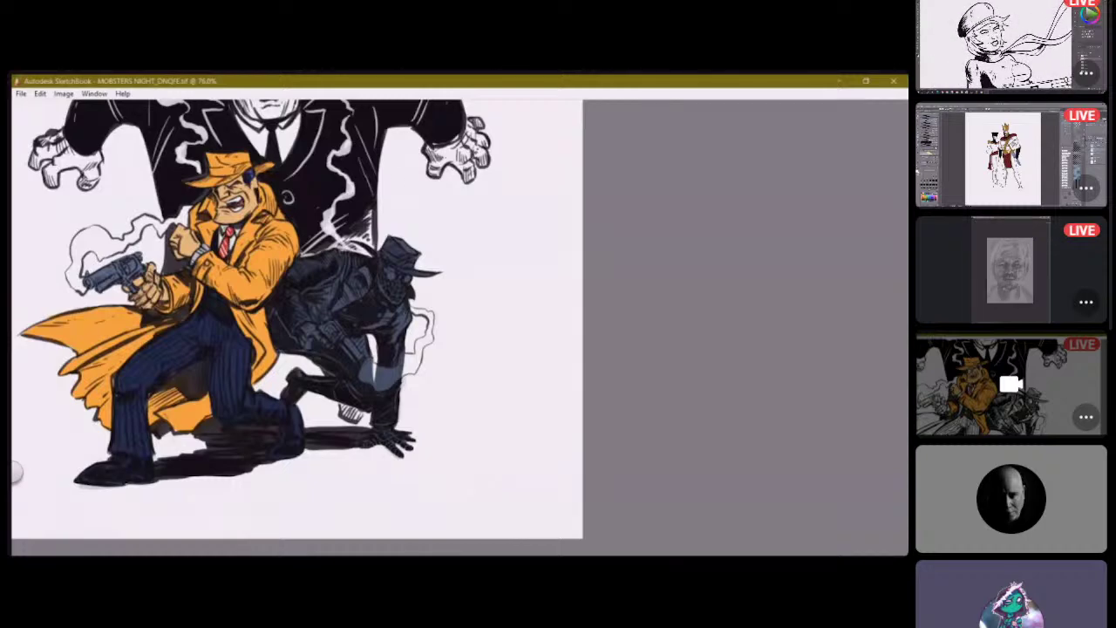
pyautogui.moveTo(304, 305); pyautogui.dragTo(331, 343)
pyautogui.moveTo(423, 491)
pyautogui.mouseDown()
pyautogui.moveTo(438, 374)
pyautogui.moveTo(505, 381)
pyautogui.mouseUp()
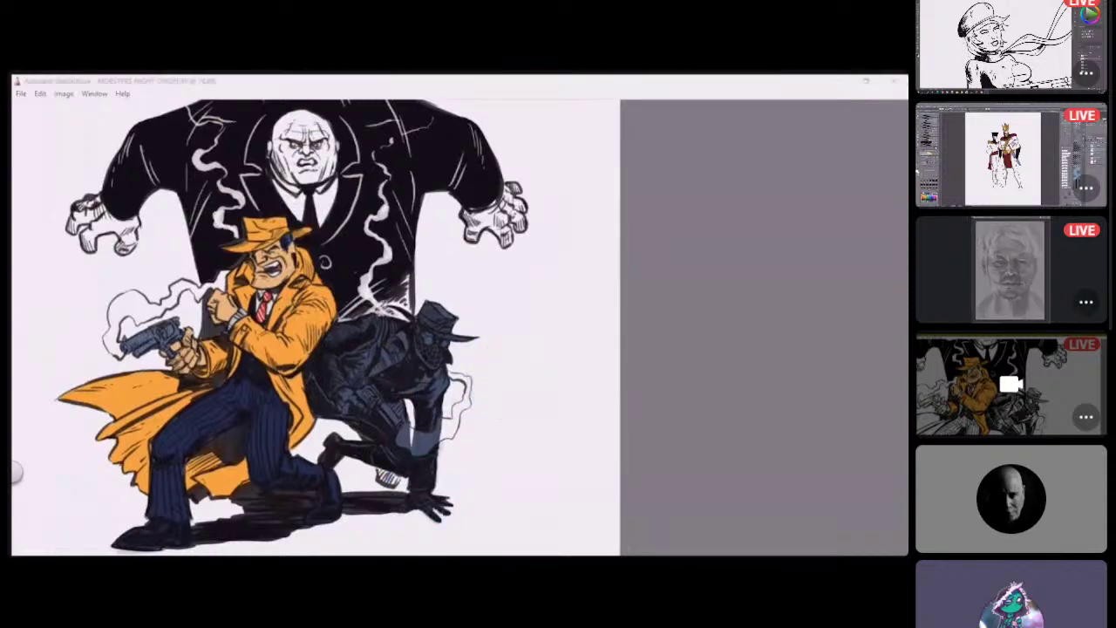
pyautogui.click(486, 489)
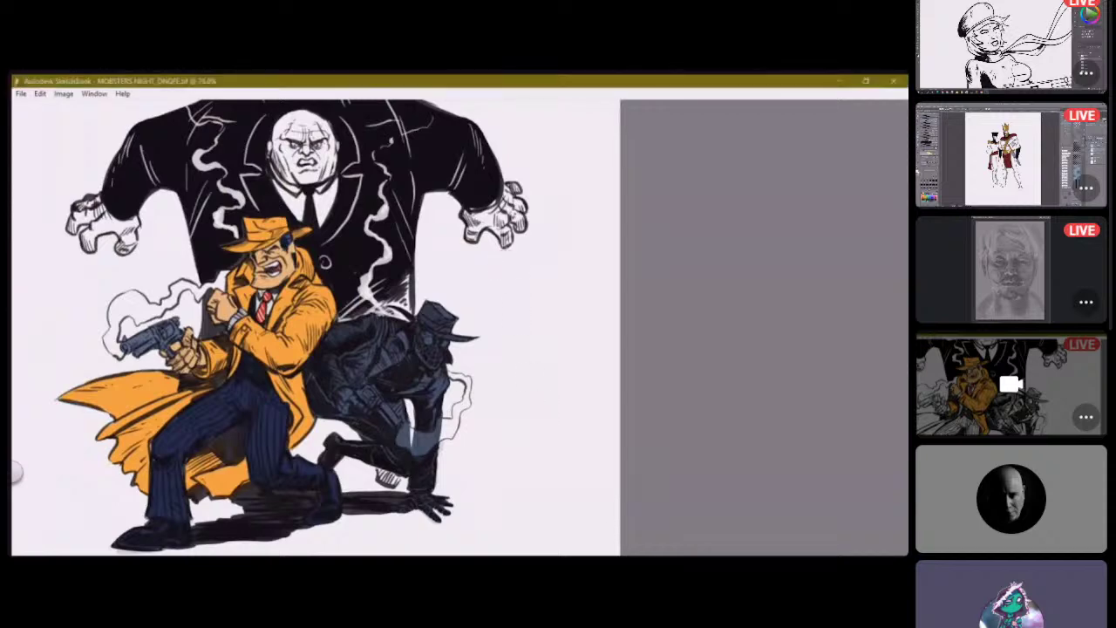
# Paint the goggle lenses of the crouching dark figure white.
pyautogui.click(428, 339)
pyautogui.hotkey('ctrl', 'z')
pyautogui.hotkey('ctrl', 'y')
pyautogui.hotkey('alt', 'Tab')
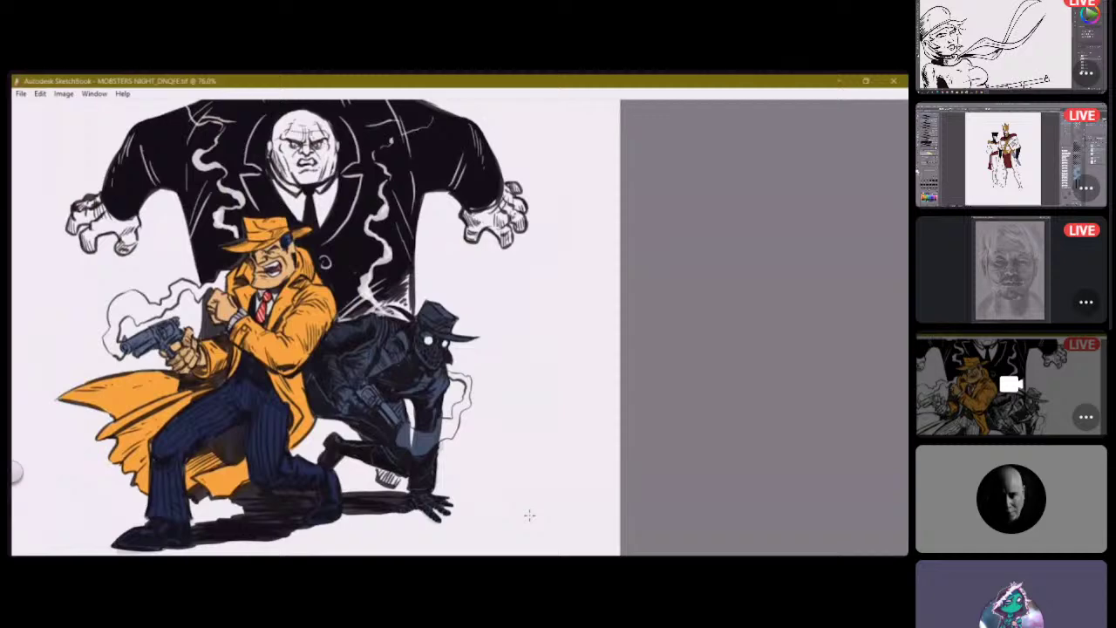
pyautogui.moveTo(322, 272)
pyautogui.mouseDown()
pyautogui.moveTo(411, 374)
pyautogui.moveTo(510, 520)
pyautogui.moveTo(387, 319)
pyautogui.mouseUp()
pyautogui.moveTo(401, 266)
pyautogui.mouseDown()
pyautogui.moveTo(391, 279)
pyautogui.moveTo(410, 261)
pyautogui.moveTo(420, 272)
pyautogui.mouseUp()
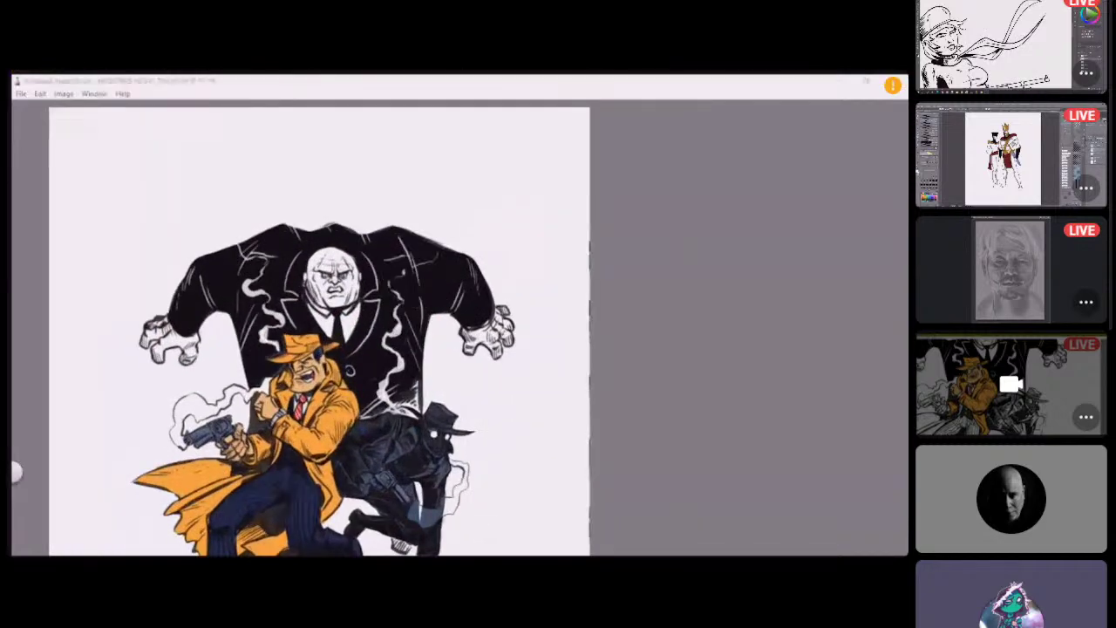
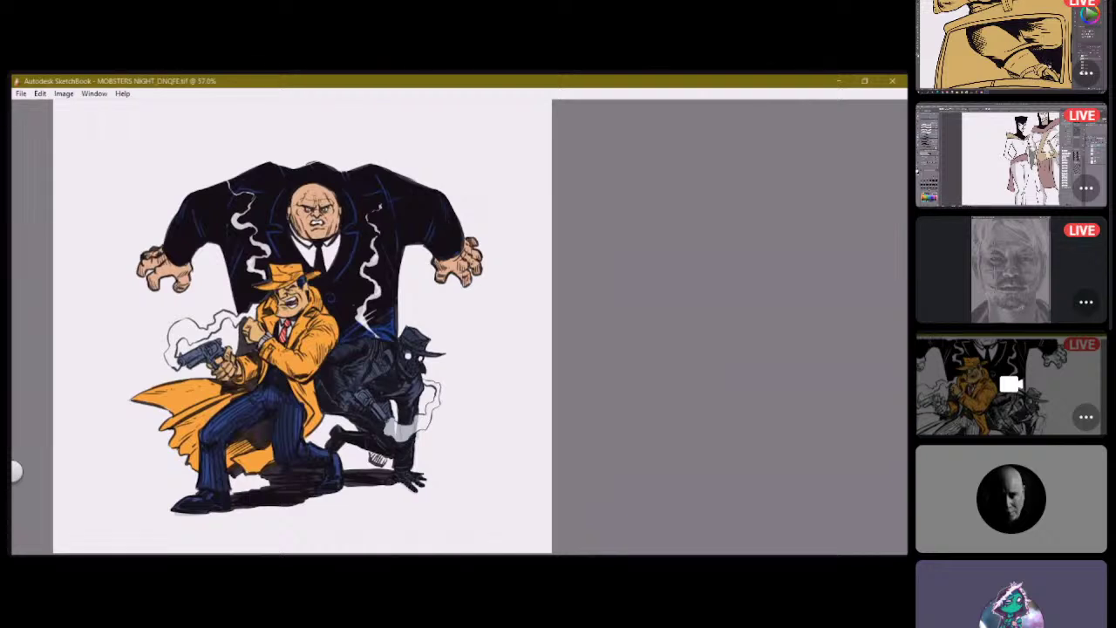
pyautogui.click(356, 305)
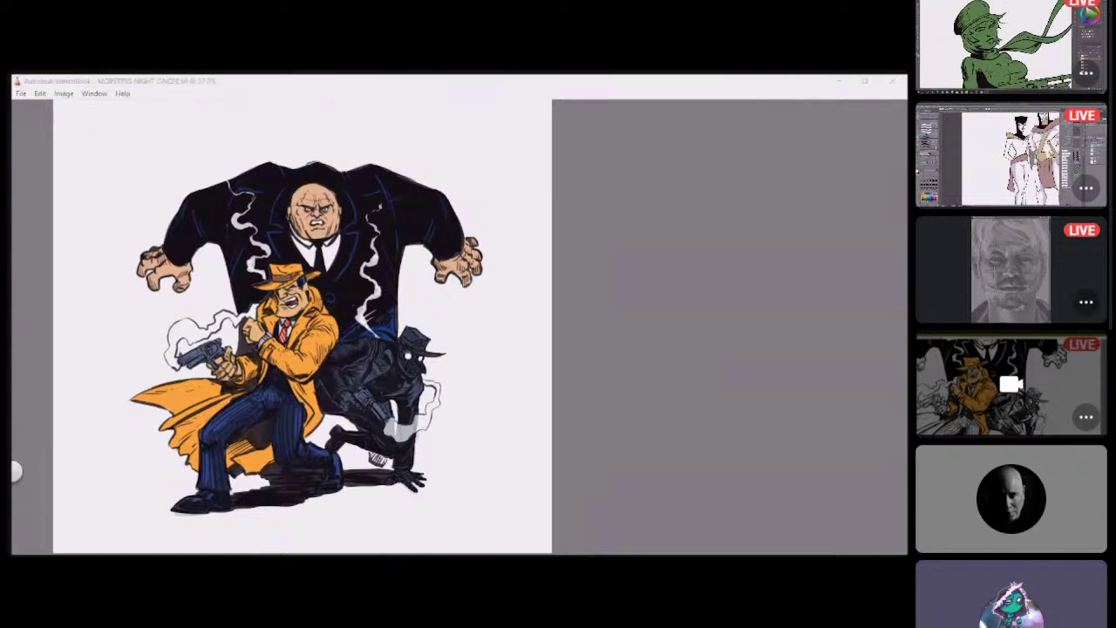
pyautogui.click(344, 330)
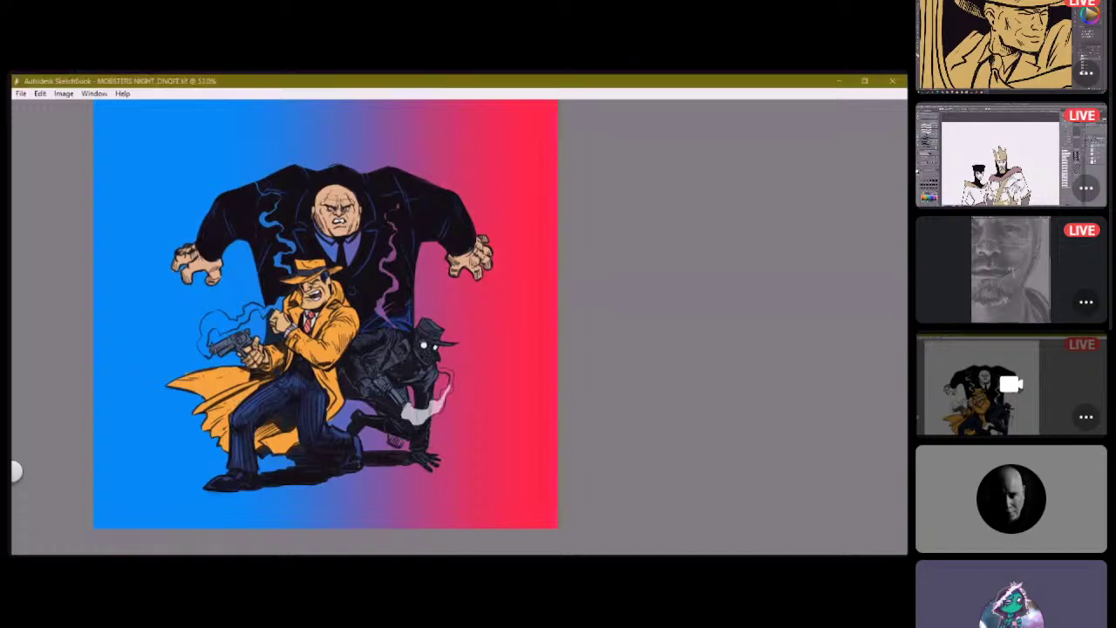
# Fill the smoke trails, the gun smoke and the bald mobster's shirt collar with white.
pyautogui.moveTo(288, 277)
pyautogui.mouseDown()
pyautogui.moveTo(282, 230)
pyautogui.moveTo(279, 194)
pyautogui.mouseUp()
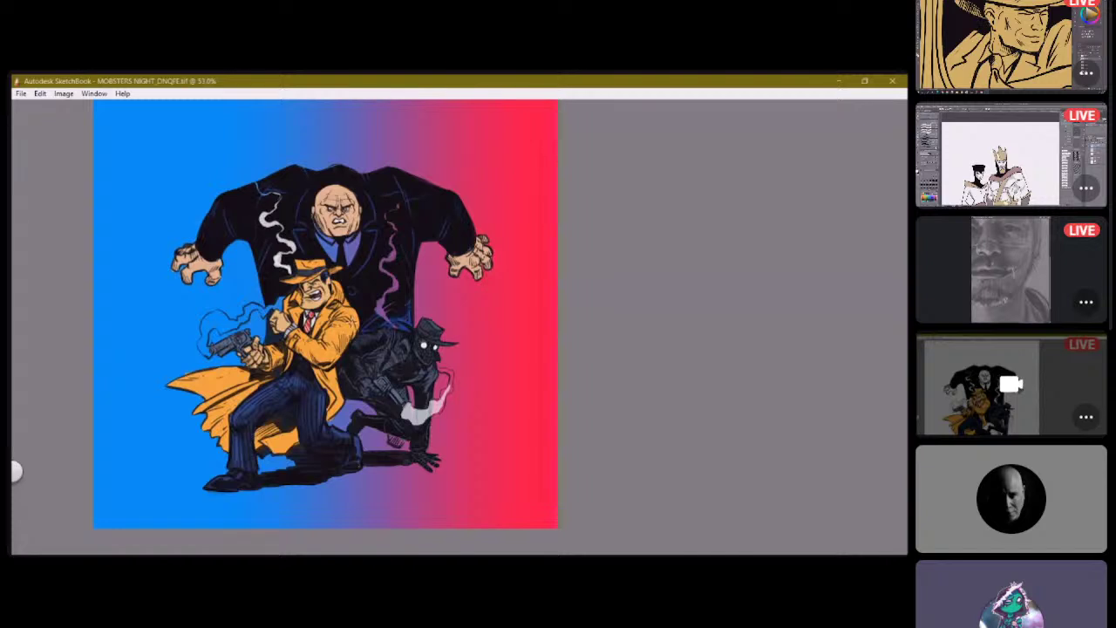
pyautogui.moveTo(380, 315)
pyautogui.mouseDown()
pyautogui.moveTo(377, 300)
pyautogui.moveTo(380, 312)
pyautogui.moveTo(394, 286)
pyautogui.moveTo(389, 230)
pyautogui.mouseUp()
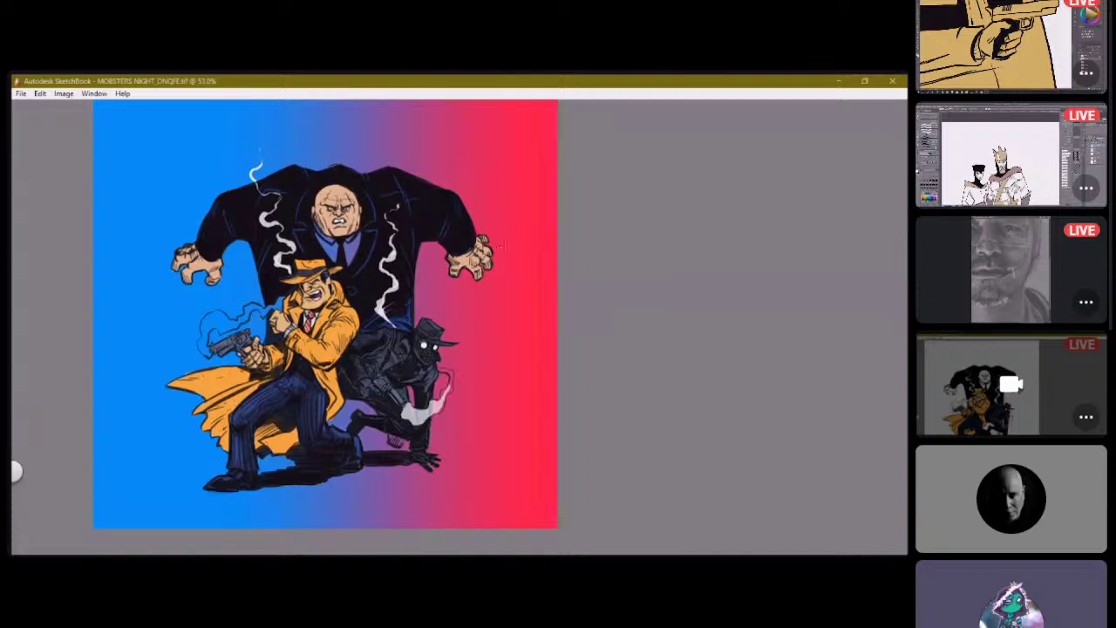
pyautogui.moveTo(317, 232)
pyautogui.mouseDown()
pyautogui.moveTo(331, 255)
pyautogui.moveTo(335, 240)
pyautogui.moveTo(351, 253)
pyautogui.moveTo(359, 232)
pyautogui.mouseUp()
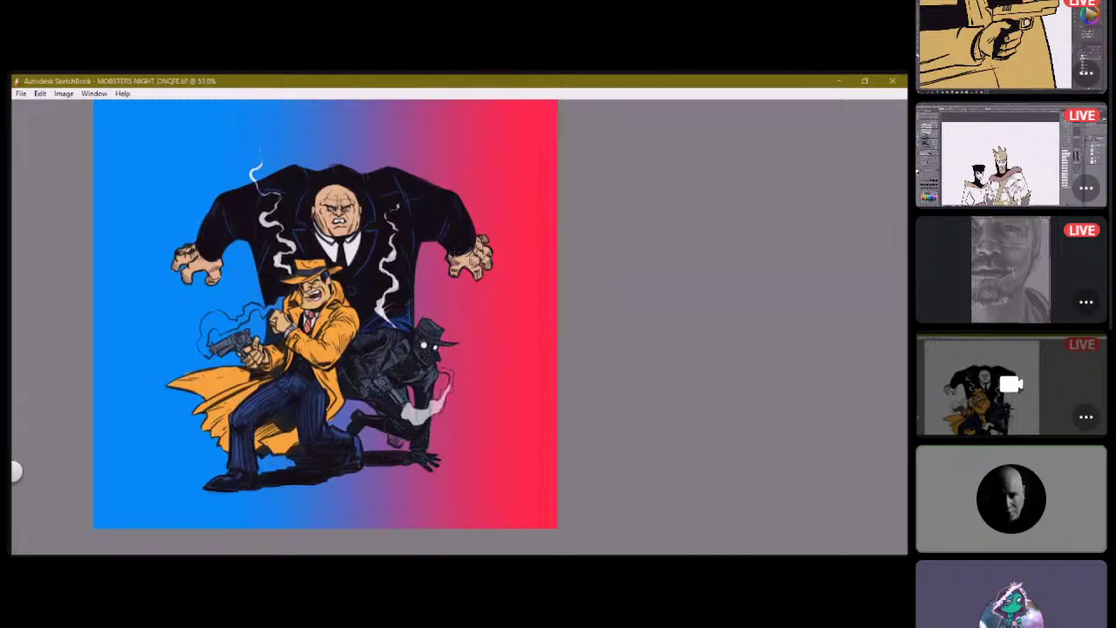
pyautogui.moveTo(209, 357)
pyautogui.mouseDown()
pyautogui.moveTo(207, 316)
pyautogui.moveTo(228, 328)
pyautogui.moveTo(251, 306)
pyautogui.moveTo(266, 313)
pyautogui.mouseUp()
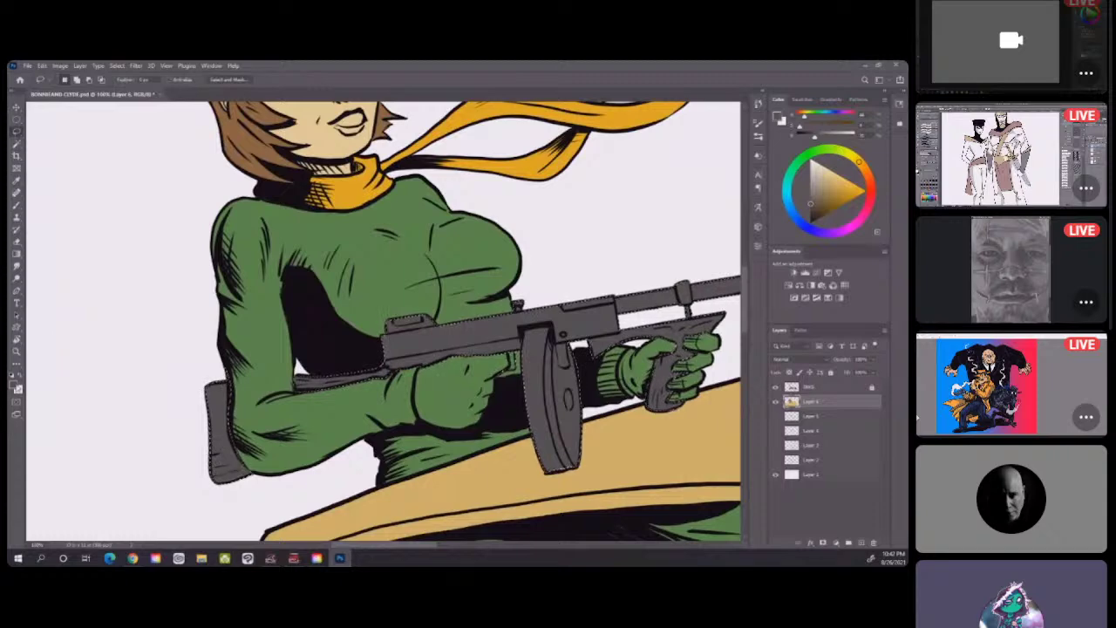
# Set the foreground colour to dark brown and subtract the metal parts from the gun selection with the Lasso, leaving the stock and foregrip.
pyautogui.click(15, 384)
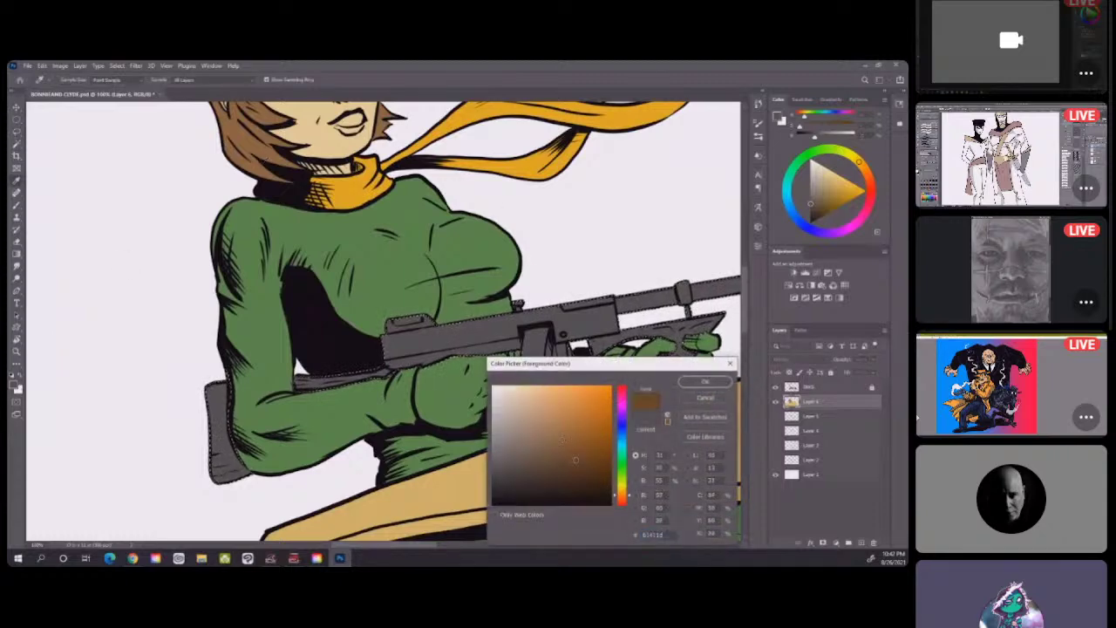
pyautogui.click(705, 382)
pyautogui.click(16, 131)
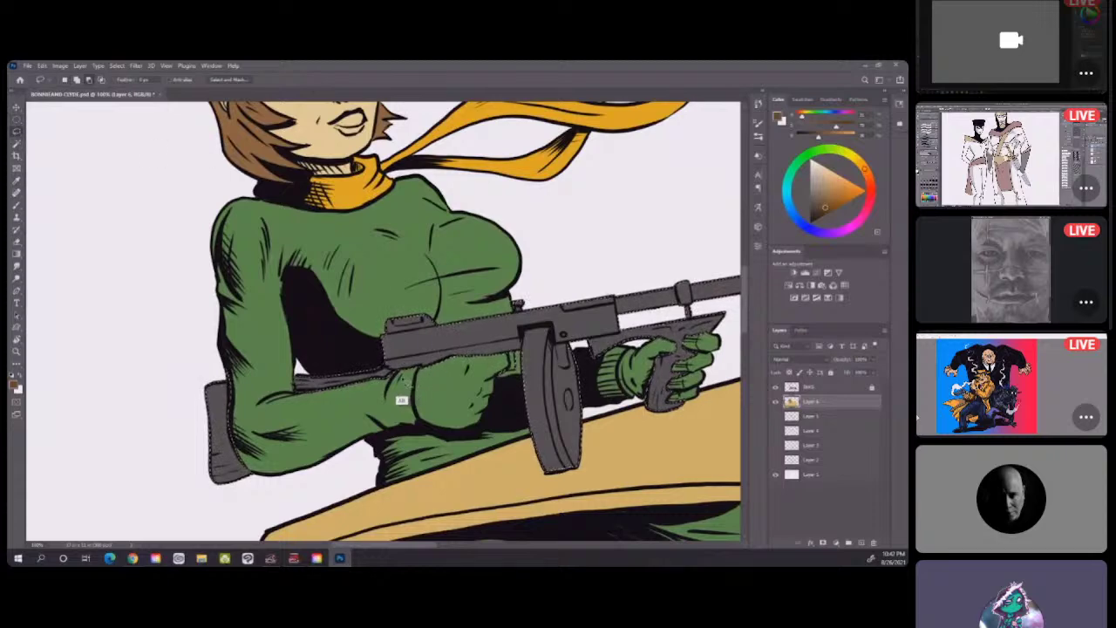
pyautogui.moveTo(392, 392)
pyautogui.mouseDown()
pyautogui.moveTo(381, 318)
pyautogui.moveTo(532, 243)
pyautogui.mouseUp()
pyautogui.moveTo(549, 301)
pyautogui.mouseDown()
pyautogui.moveTo(608, 282)
pyautogui.moveTo(625, 321)
pyautogui.moveTo(619, 345)
pyautogui.moveTo(591, 356)
pyautogui.moveTo(593, 436)
pyautogui.moveTo(534, 494)
pyautogui.moveTo(473, 424)
pyautogui.moveTo(410, 410)
pyautogui.mouseUp()
pyautogui.moveTo(648, 249)
pyautogui.mouseDown()
pyautogui.moveTo(603, 252)
pyautogui.moveTo(508, 238)
pyautogui.moveTo(566, 273)
pyautogui.moveTo(560, 301)
pyautogui.moveTo(514, 305)
pyautogui.moveTo(487, 300)
pyautogui.moveTo(472, 237)
pyautogui.moveTo(633, 204)
pyautogui.moveTo(639, 277)
pyautogui.mouseUp()
pyautogui.press('alt')
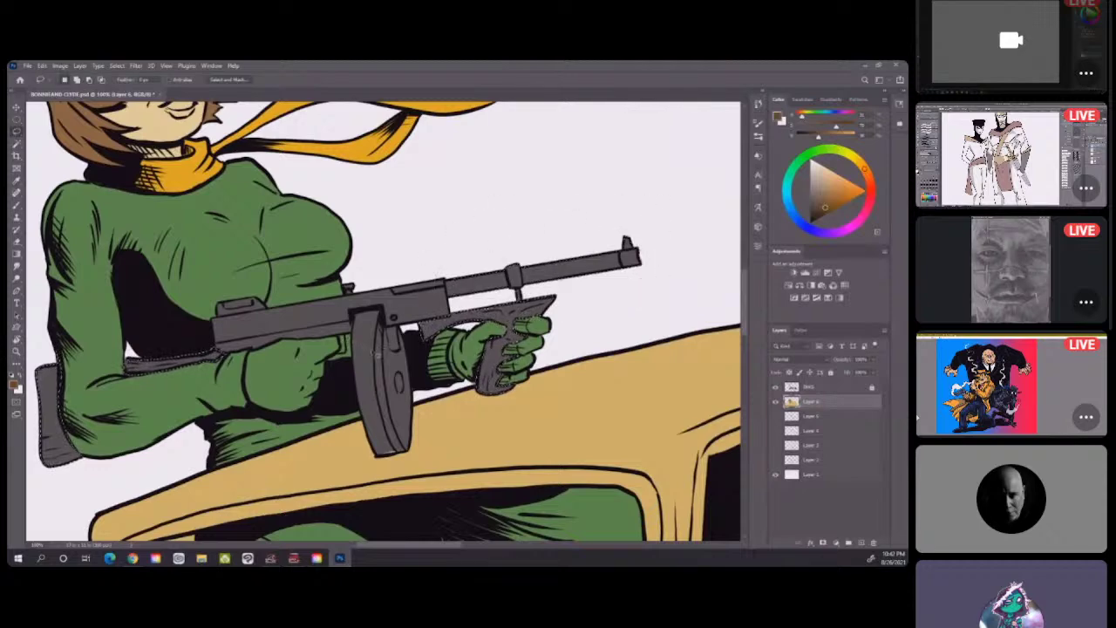
# Subtract the car areas around the driver's tie, sleeve and pistol from the selection with the Lasso.
pyautogui.moveTo(1024, 48)
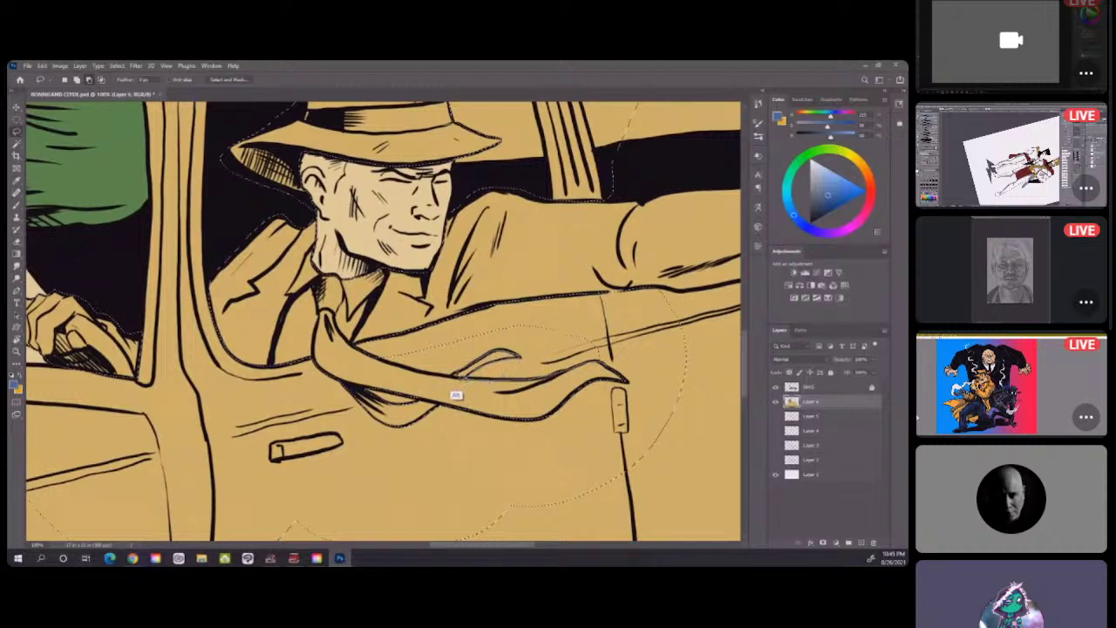
pyautogui.moveTo(375, 356)
pyautogui.mouseDown()
pyautogui.moveTo(531, 317)
pyautogui.moveTo(590, 316)
pyautogui.moveTo(615, 330)
pyautogui.moveTo(647, 387)
pyautogui.moveTo(675, 260)
pyautogui.moveTo(539, 320)
pyautogui.moveTo(388, 321)
pyautogui.moveTo(709, 153)
pyautogui.moveTo(693, 211)
pyautogui.moveTo(667, 213)
pyautogui.moveTo(655, 252)
pyautogui.moveTo(638, 258)
pyautogui.moveTo(604, 322)
pyautogui.moveTo(576, 328)
pyautogui.moveTo(547, 314)
pyautogui.moveTo(520, 337)
pyautogui.moveTo(353, 357)
pyautogui.moveTo(377, 427)
pyautogui.moveTo(588, 451)
pyautogui.moveTo(710, 324)
pyautogui.moveTo(684, 216)
pyautogui.mouseUp()
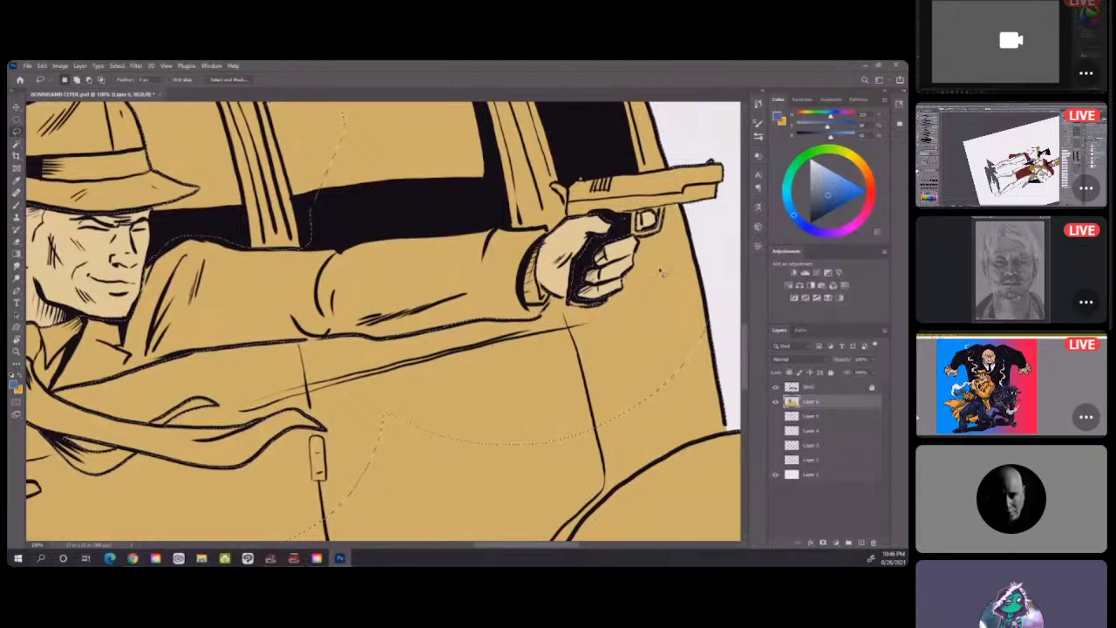
pyautogui.scroll(5, 648, 275)
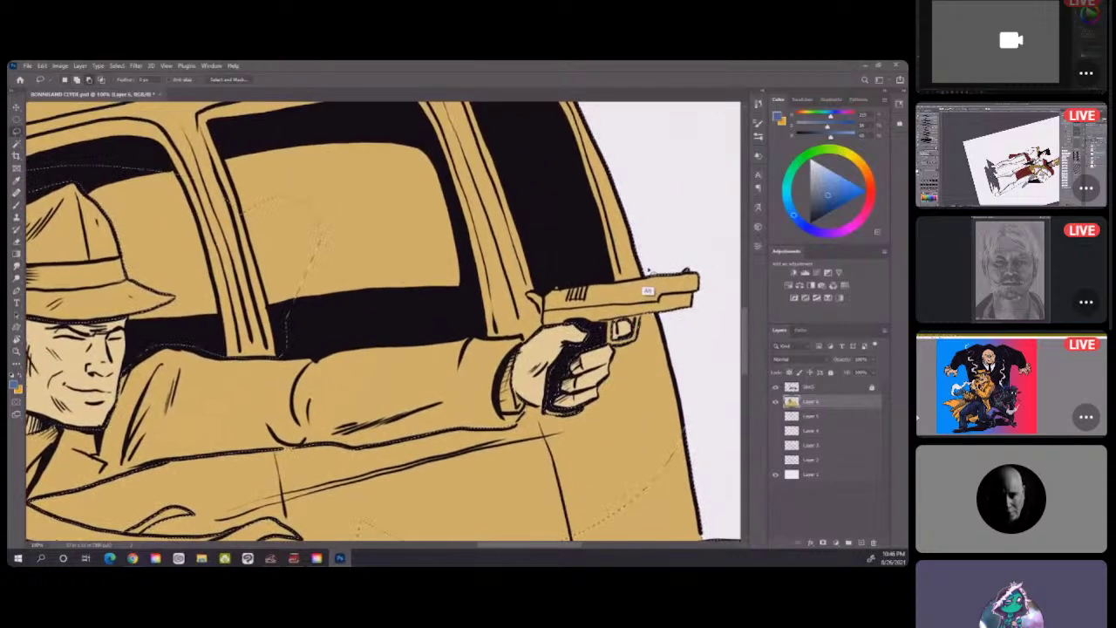
pyautogui.moveTo(639, 302)
pyautogui.mouseDown()
pyautogui.moveTo(528, 314)
pyautogui.moveTo(538, 344)
pyautogui.moveTo(522, 361)
pyautogui.moveTo(439, 359)
pyautogui.moveTo(444, 344)
pyautogui.moveTo(293, 356)
pyautogui.moveTo(249, 342)
pyautogui.moveTo(245, 223)
pyautogui.mouseUp()
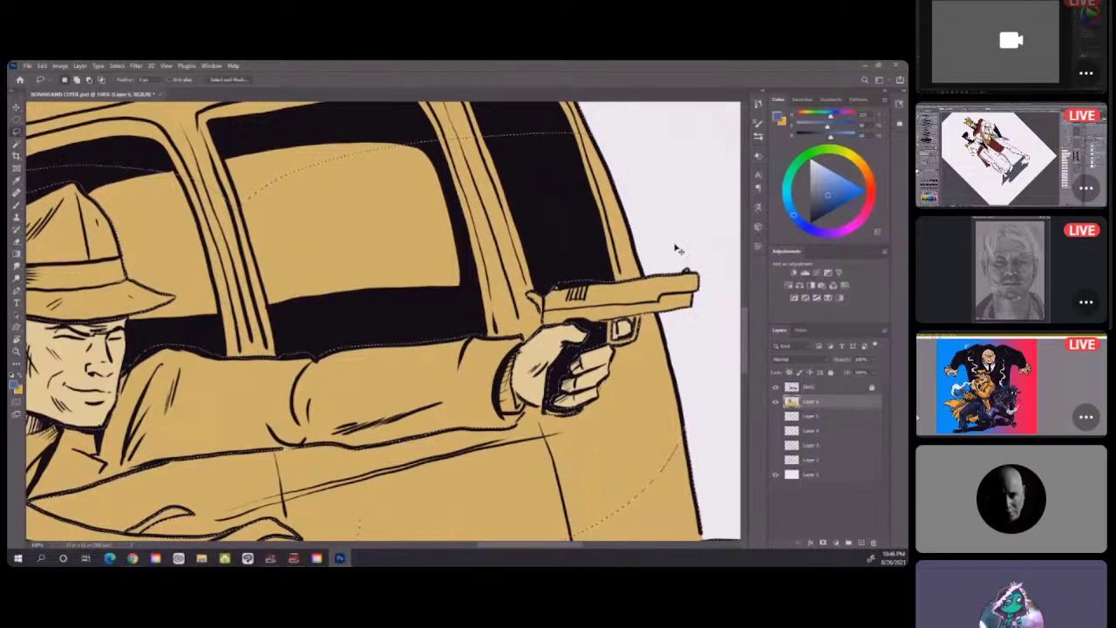
# Subtract the remaining car body from the selection and fill the driver's hat, suit, tie and pistol with blue.
pyautogui.hotkey('ctrl', '-')
pyautogui.hotkey('ctrl', '-')
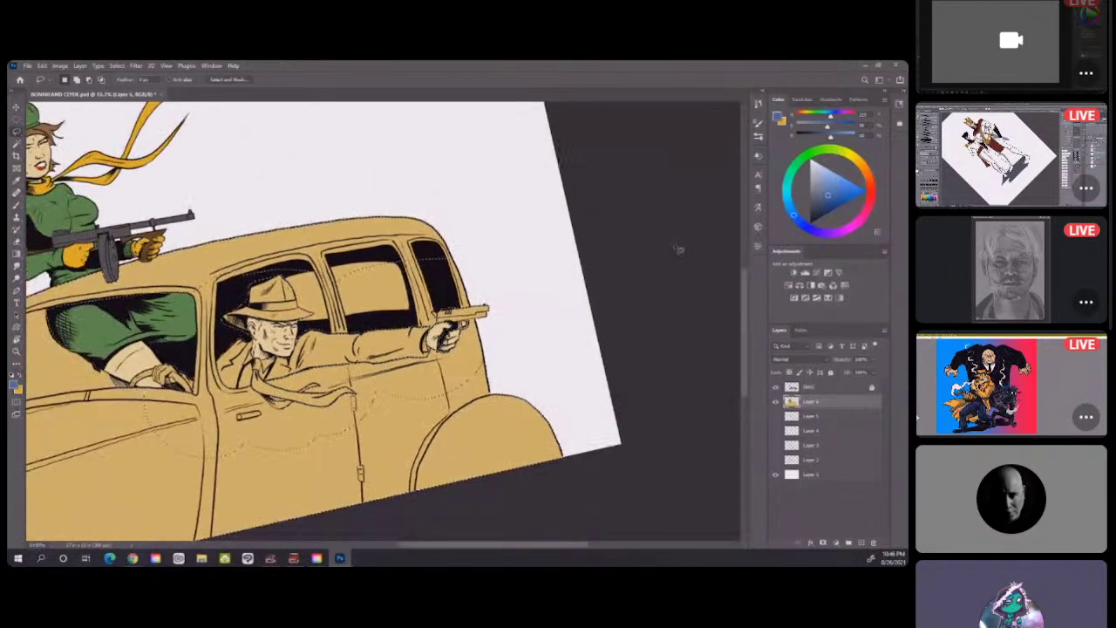
pyautogui.moveTo(409, 411); pyautogui.dragTo(619, 307)
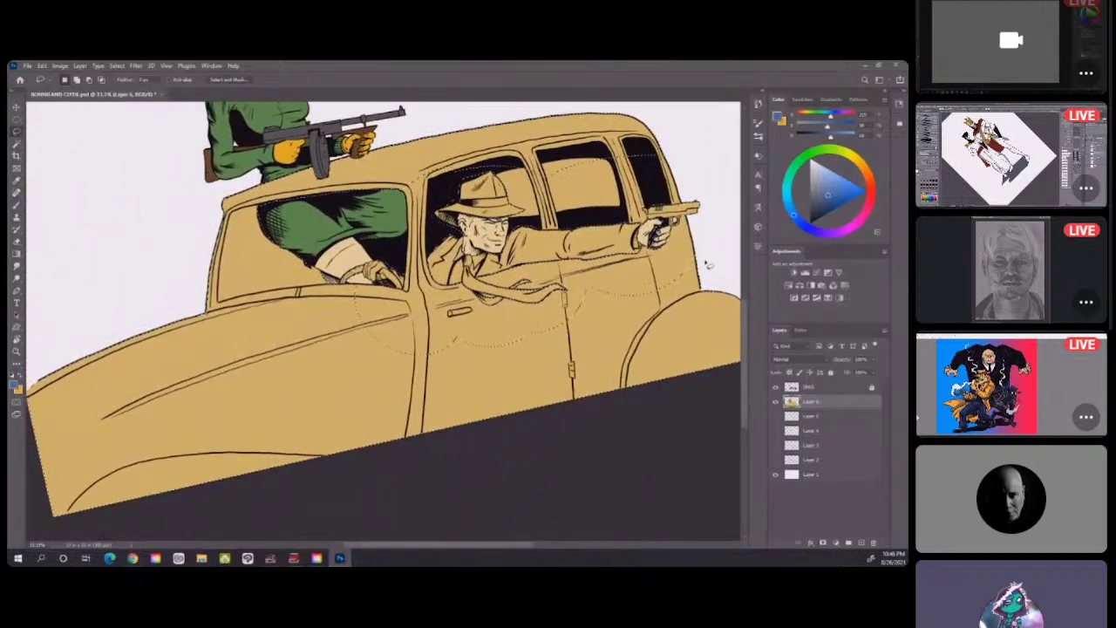
pyautogui.hotkey('ctrl', '-')
pyautogui.hotkey('ctrl', '-')
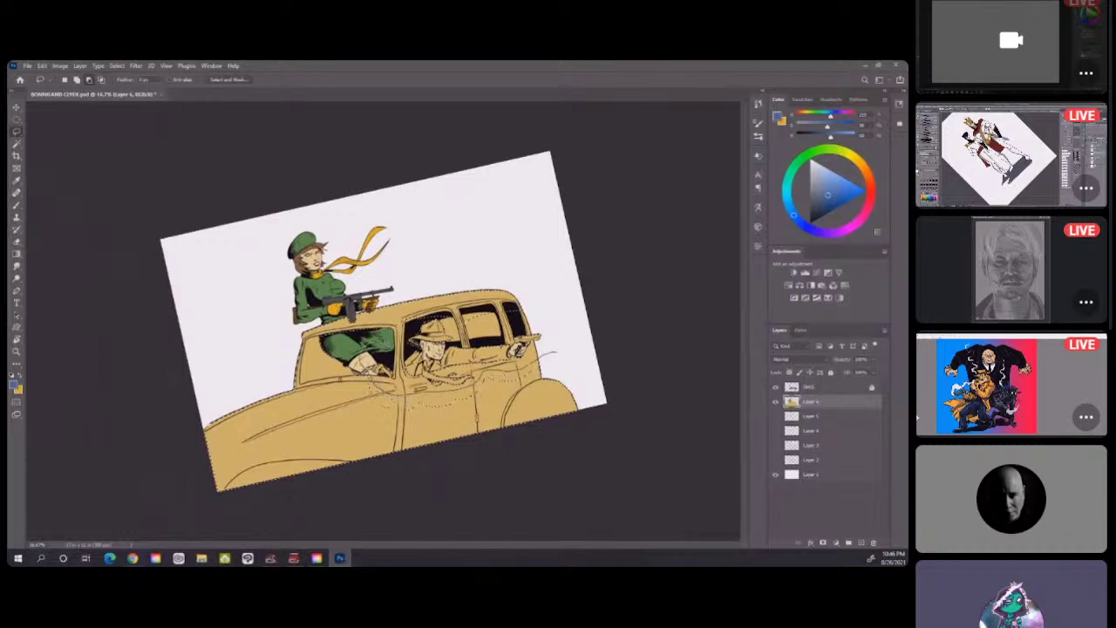
pyautogui.moveTo(393, 277)
pyautogui.mouseDown()
pyautogui.moveTo(259, 286)
pyautogui.moveTo(166, 461)
pyautogui.mouseUp()
pyautogui.moveTo(598, 439)
pyautogui.mouseDown()
pyautogui.moveTo(593, 318)
pyautogui.moveTo(530, 294)
pyautogui.mouseUp()
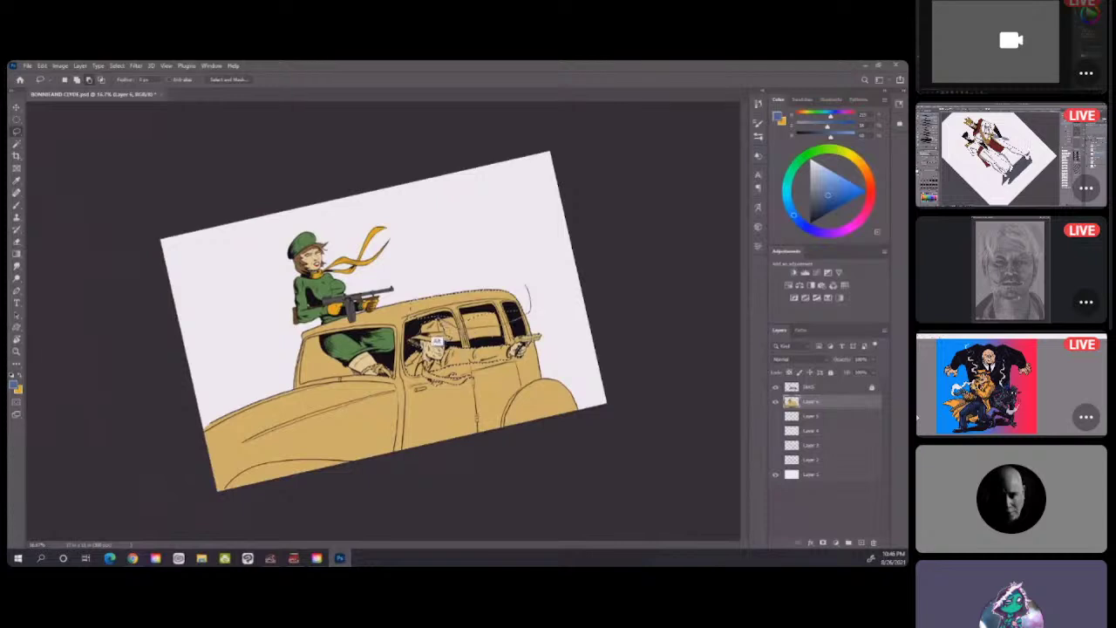
pyautogui.hotkey('ctrl', 'd')
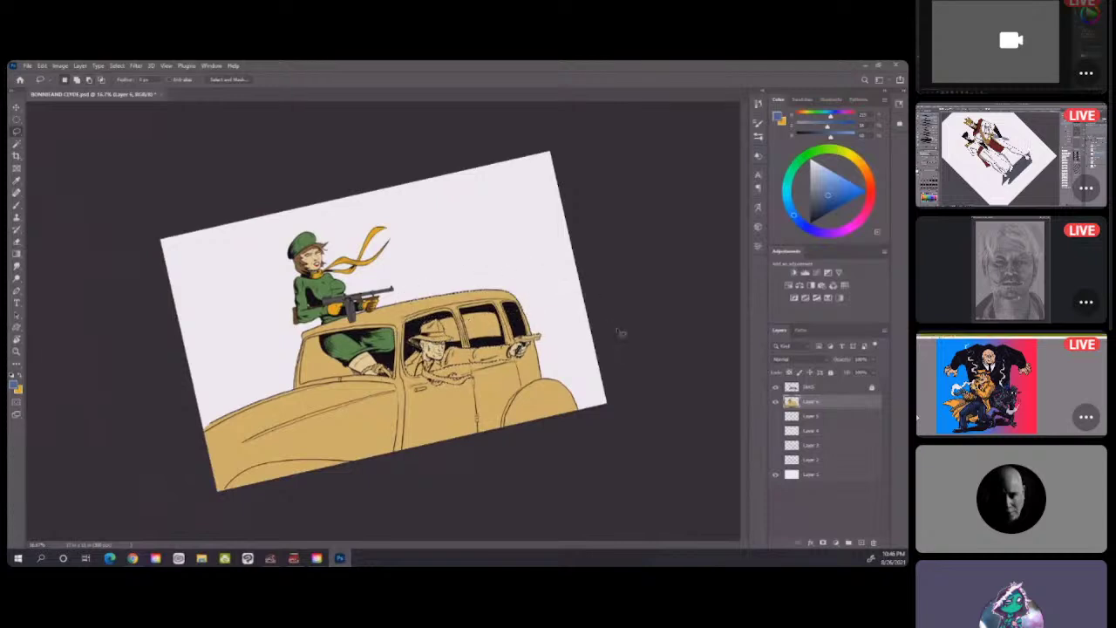
pyautogui.hotkey('alt', 'BackSpace')
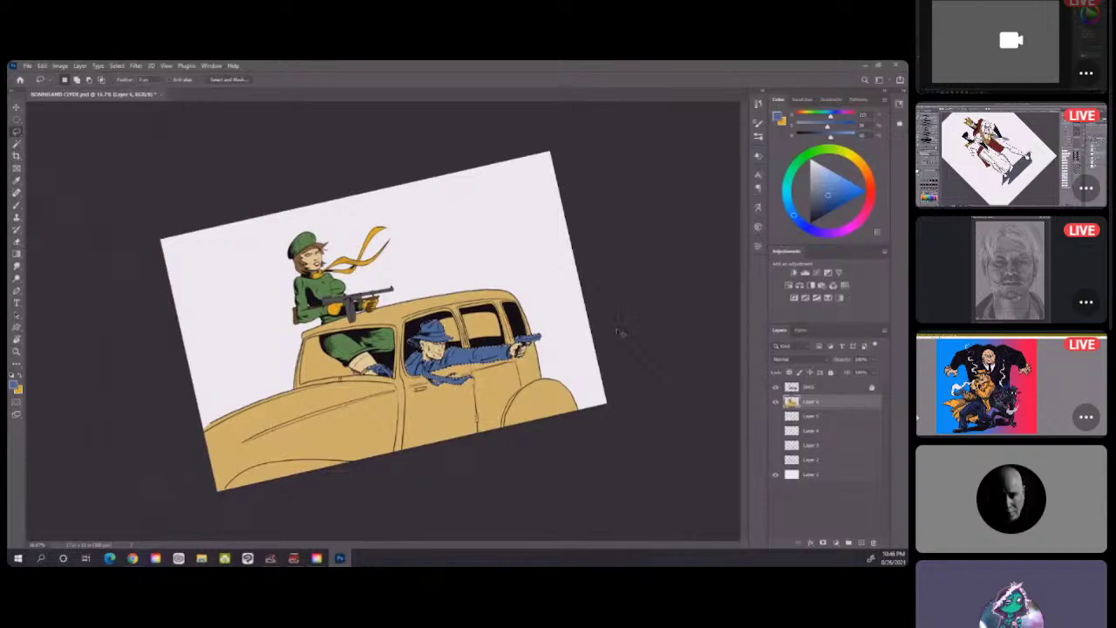
# Set the foreground colour to dark grey and recolour the steering wheel rim beside the driver's glove with it.
pyautogui.scroll(8, 379, 340)
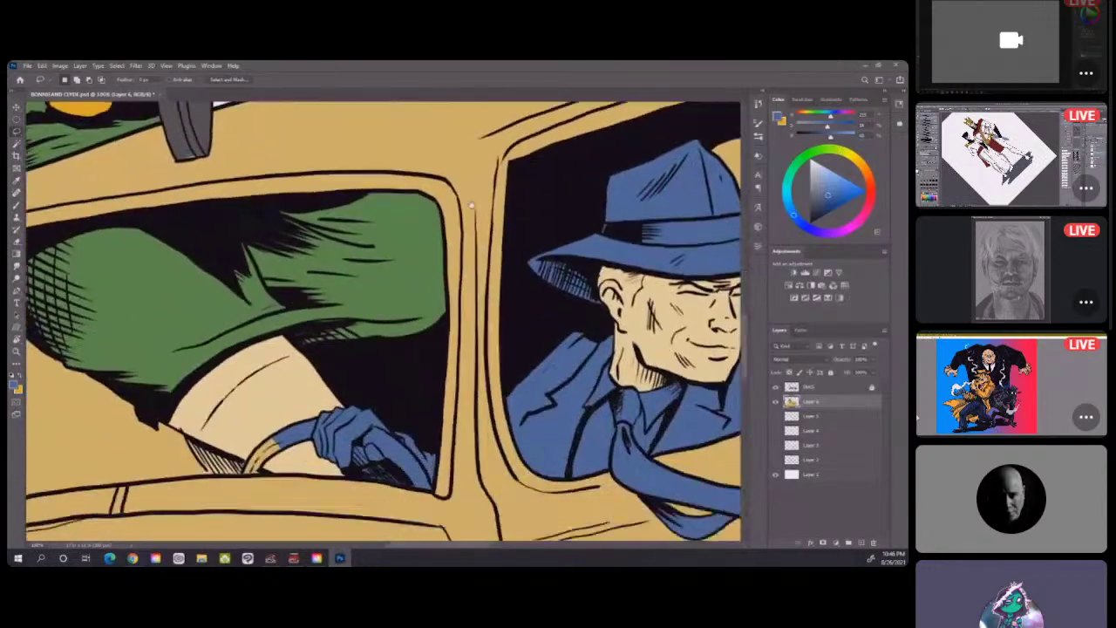
pyautogui.moveTo(472, 207); pyautogui.dragTo(448, 141)
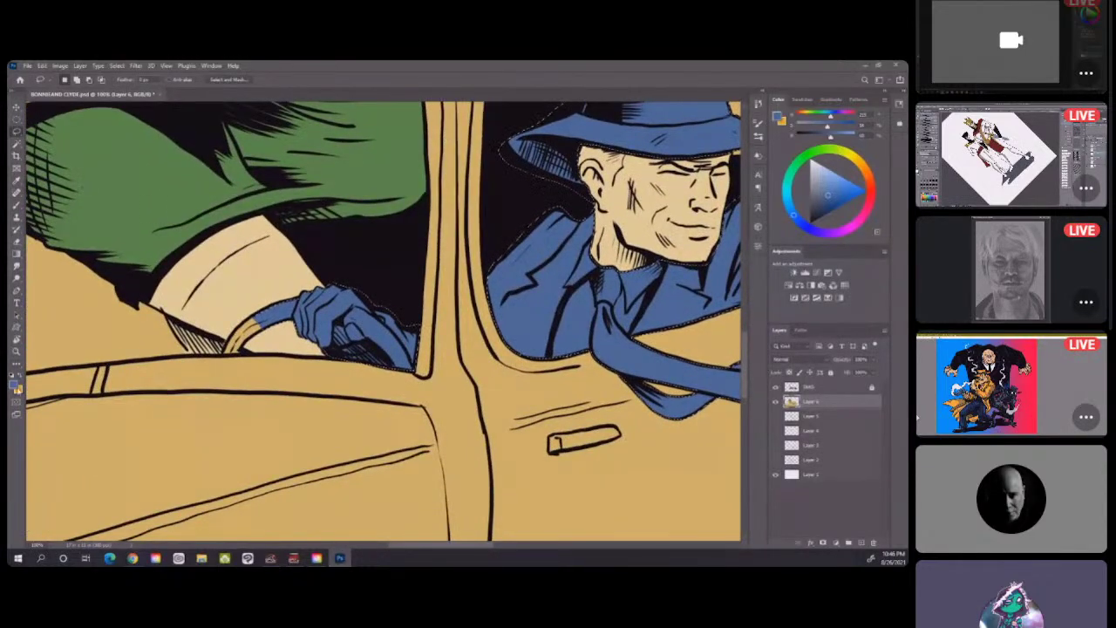
pyautogui.click(17, 389)
pyautogui.click(450, 374)
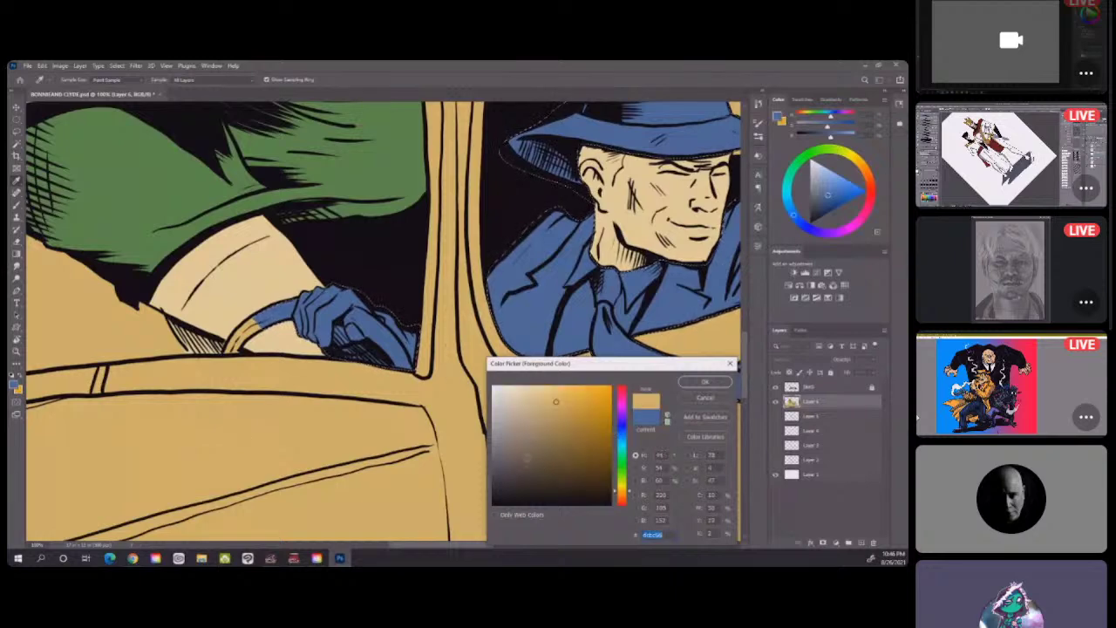
pyautogui.click(509, 451)
pyautogui.click(700, 383)
pyautogui.press('l')
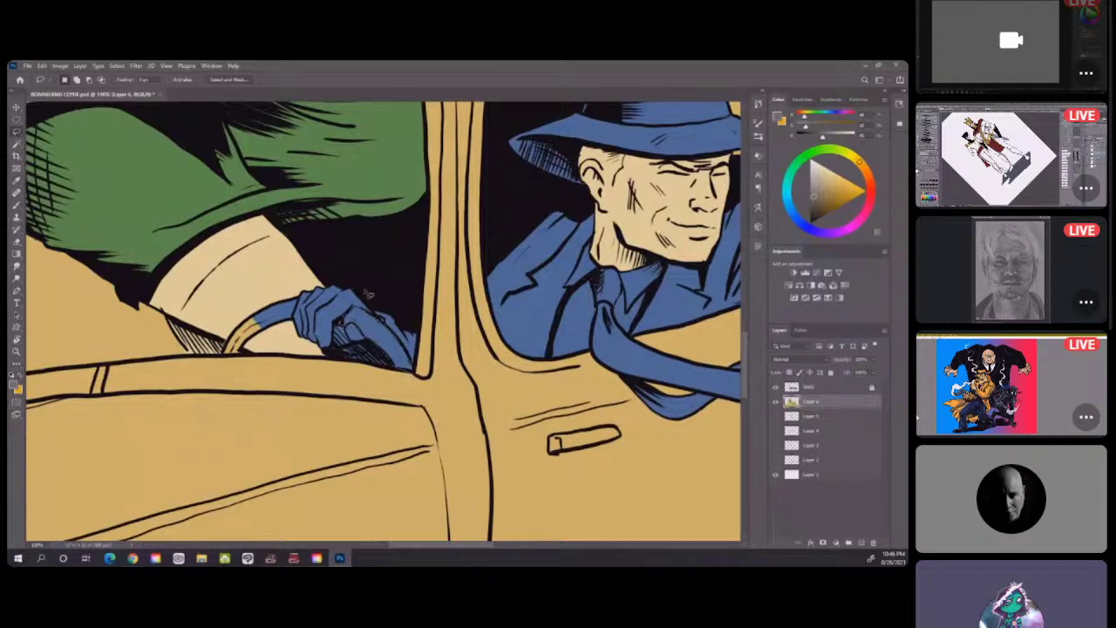
pyautogui.hotkey('alt', 'BackSpace')
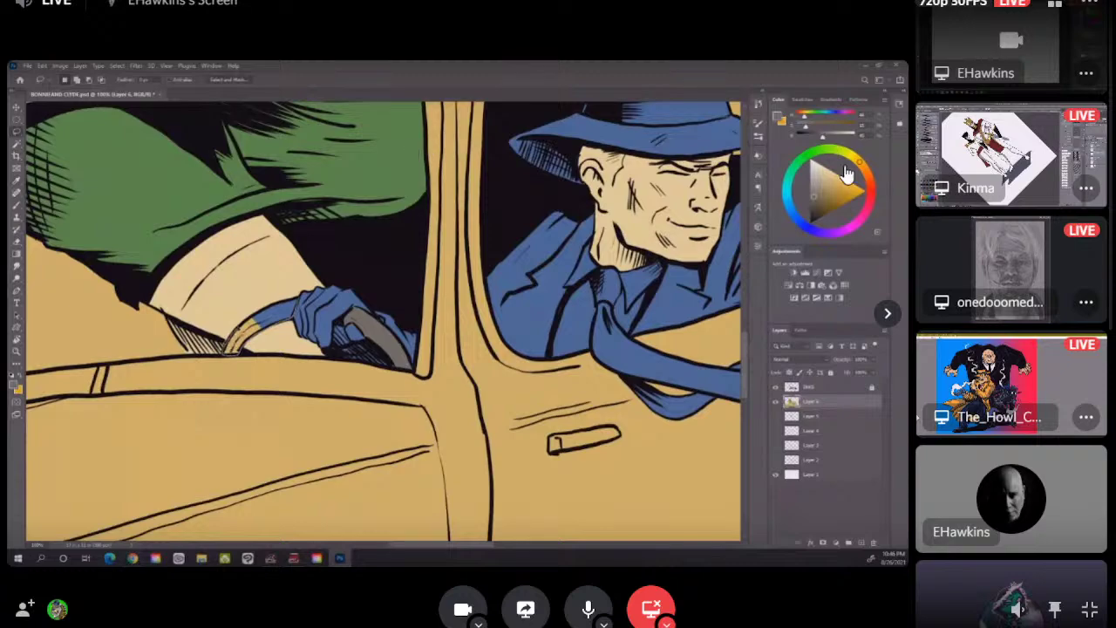
# Switch to the Clip Studio Paint stream, straighten the canvas and extend the ground shadow at the woman's feet with the soft airbrush.
pyautogui.click(994, 141)
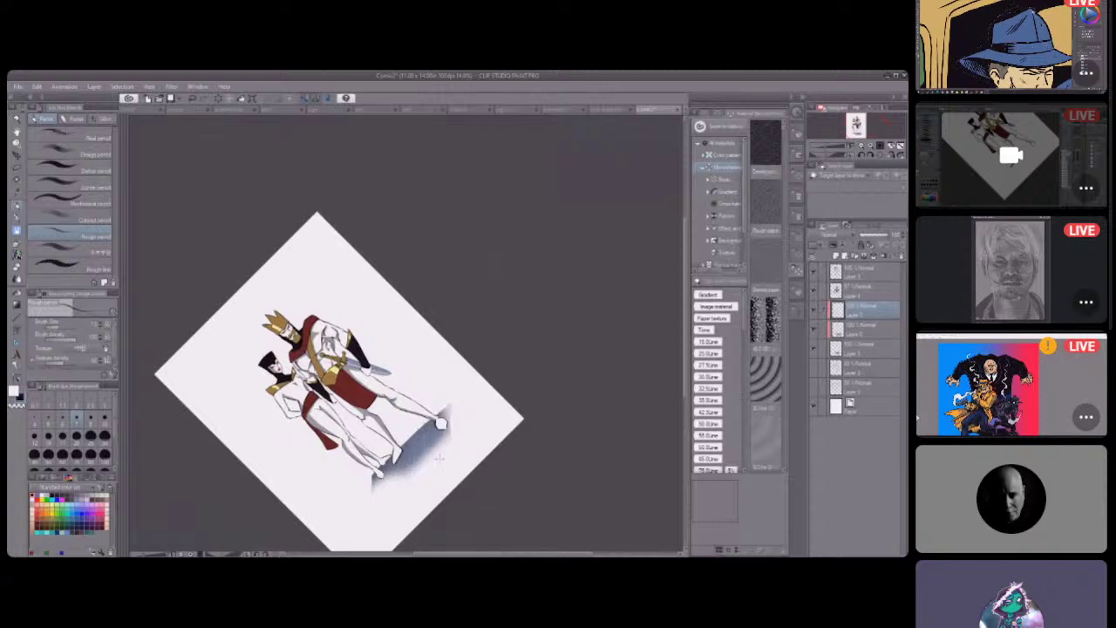
pyautogui.hotkey('ctrl', '@')
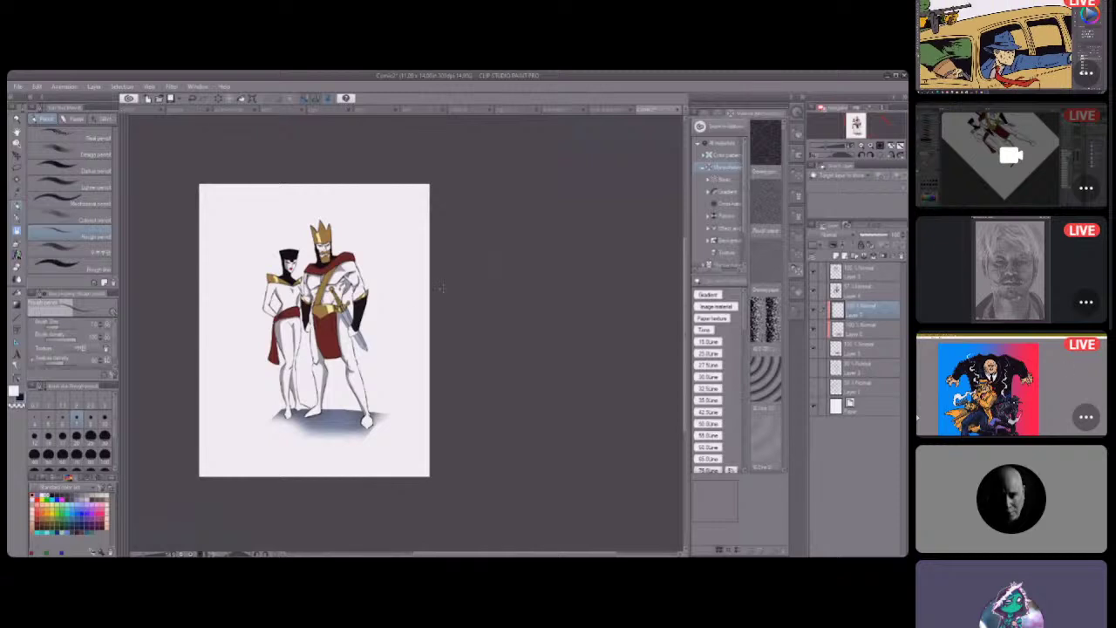
pyautogui.click(868, 346)
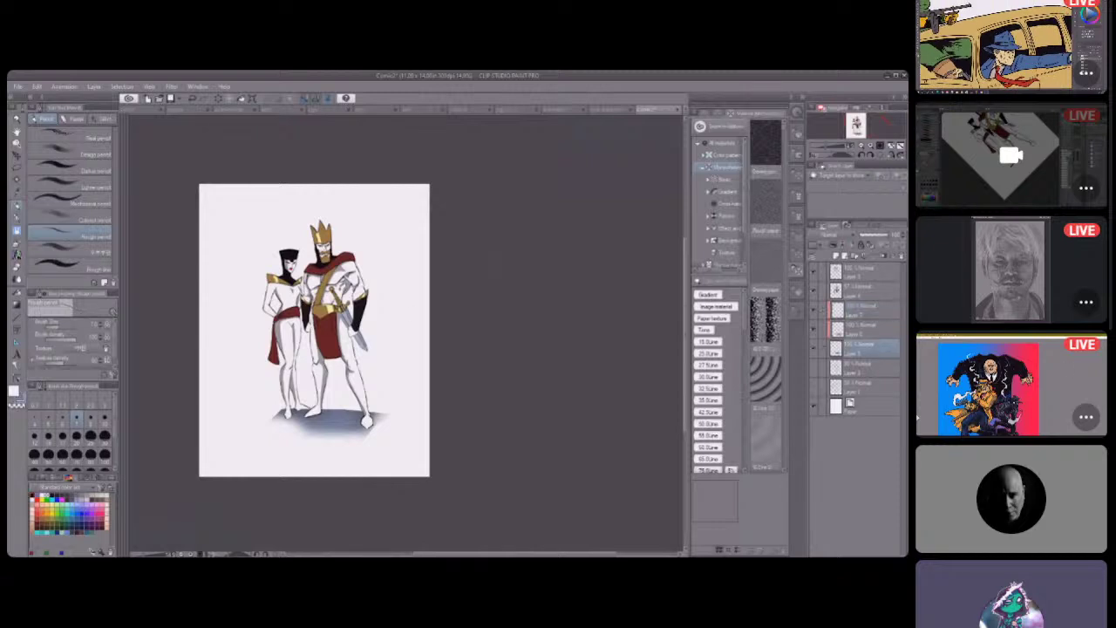
pyautogui.press('b')
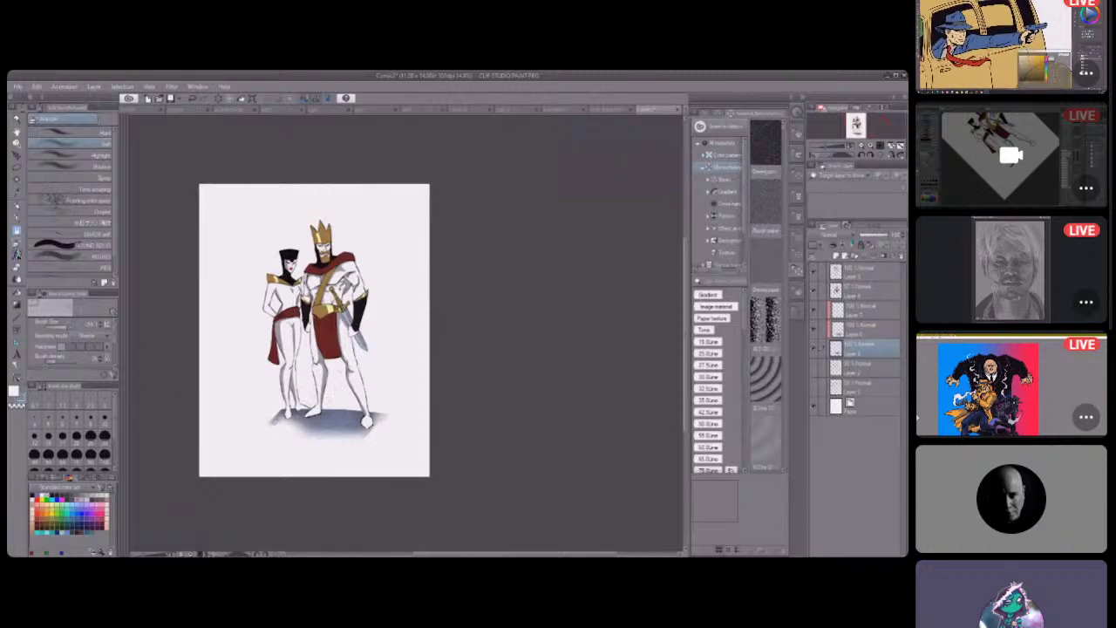
pyautogui.moveTo(285, 418); pyautogui.dragTo(284, 420)
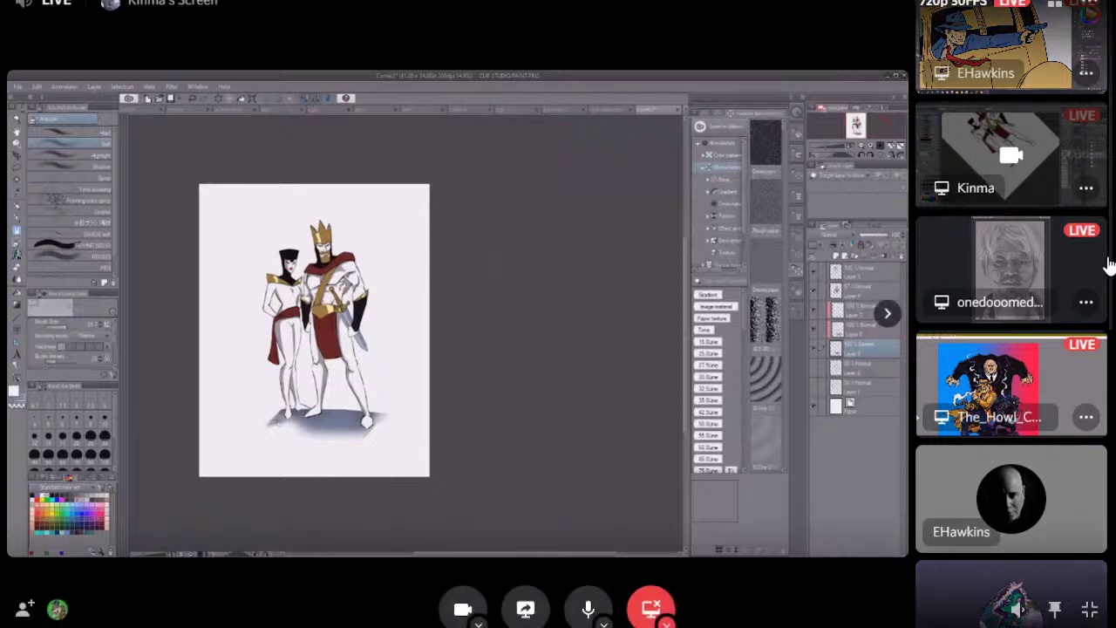
# Switch to the greyscale portrait stream and sample a tone at the face's edge beside the ear.
pyautogui.click(1005, 262)
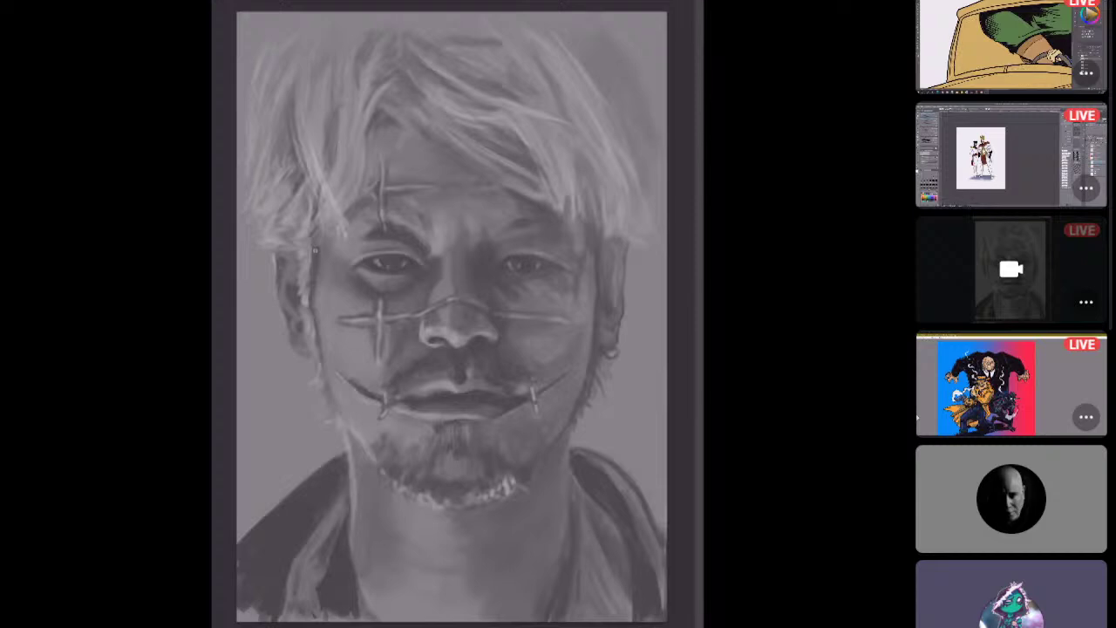
pyautogui.click(311, 255)
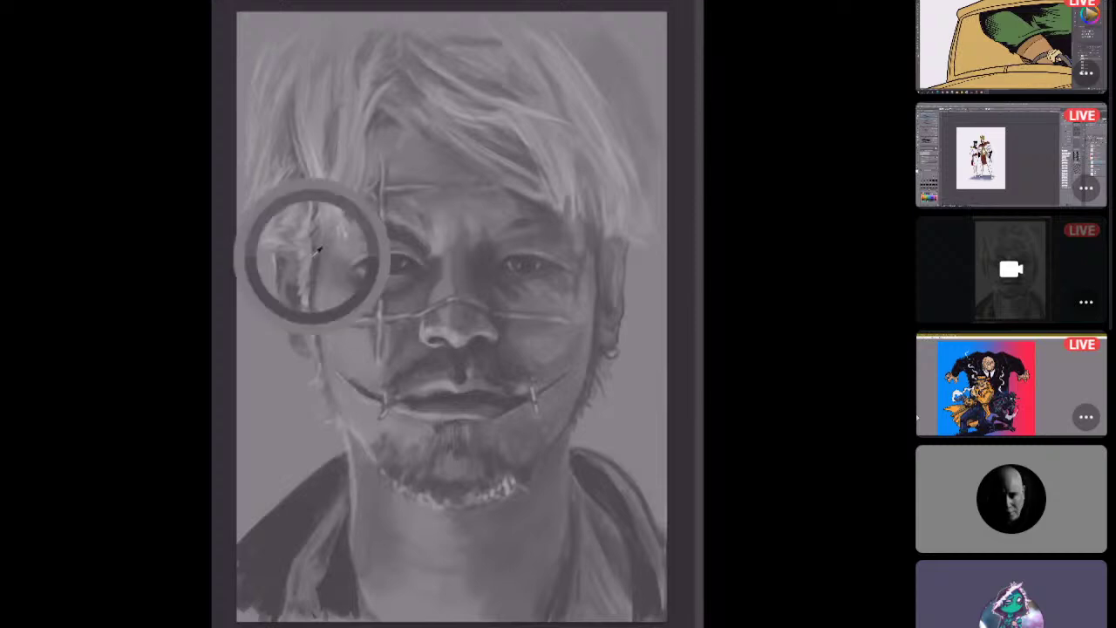
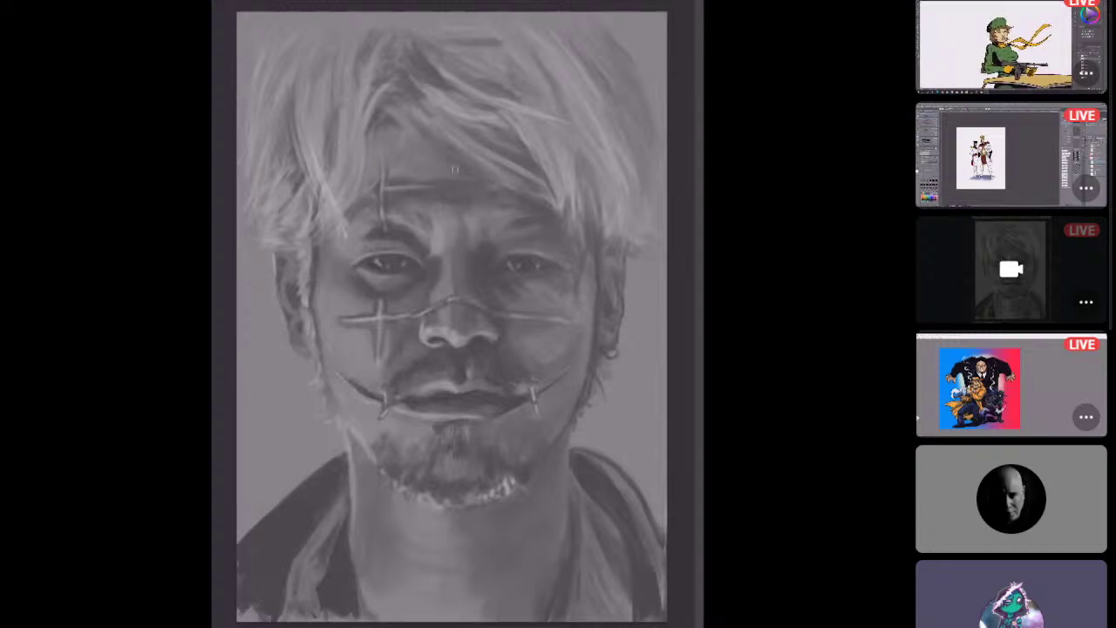
# Look through the artists' shared streams, checking the mobster illustration, the royal-couple stream and the greyscale portrait.
pyautogui.click(1011, 382)
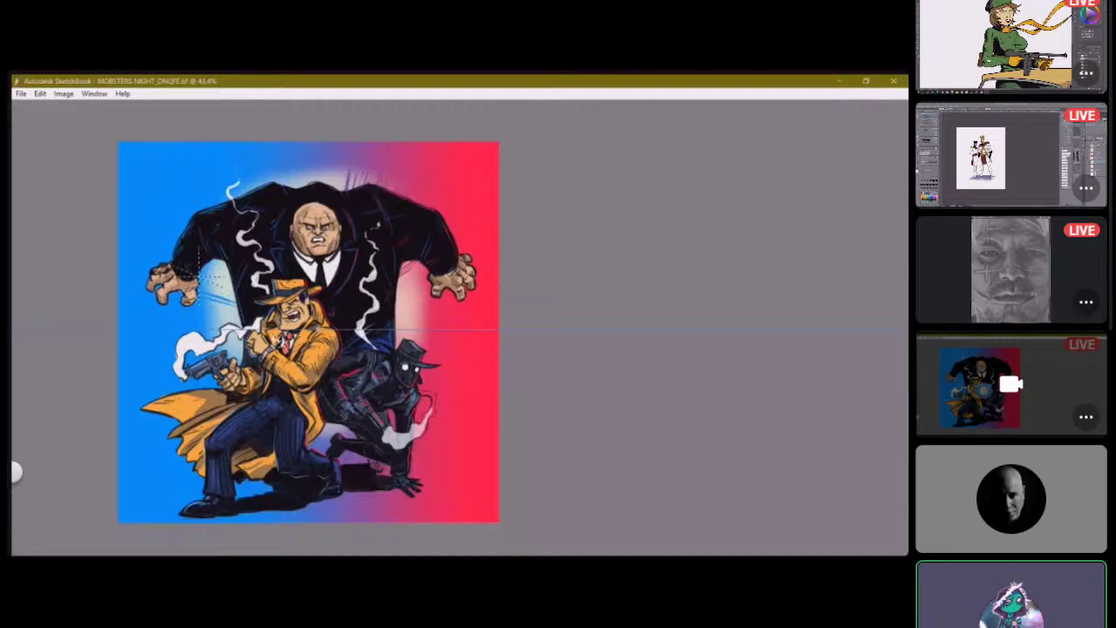
pyautogui.moveTo(949, 112)
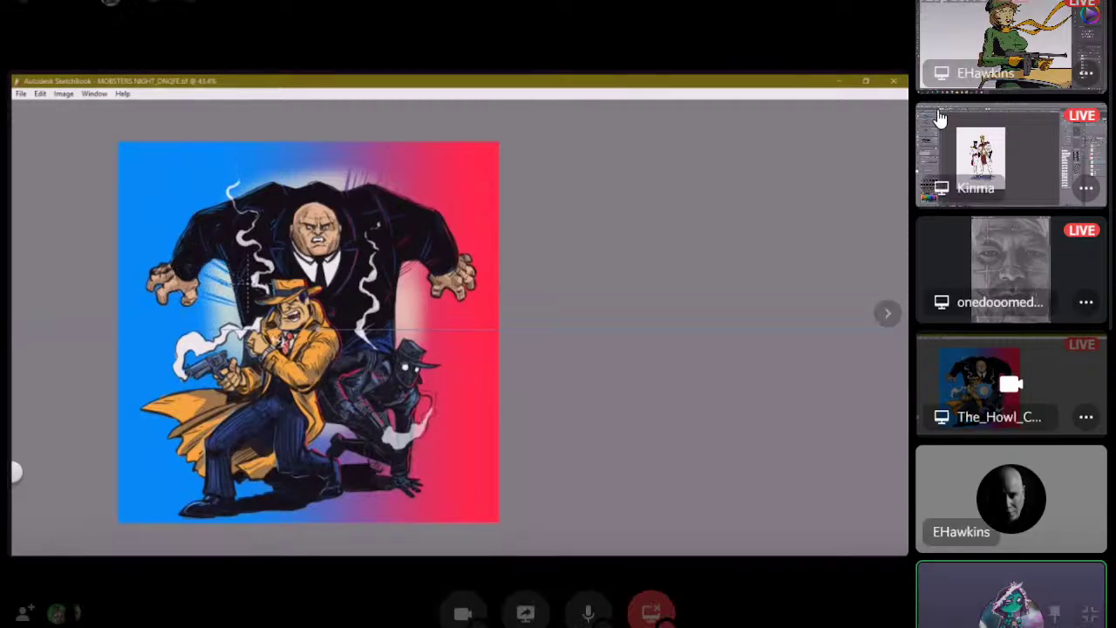
pyautogui.click(990, 166)
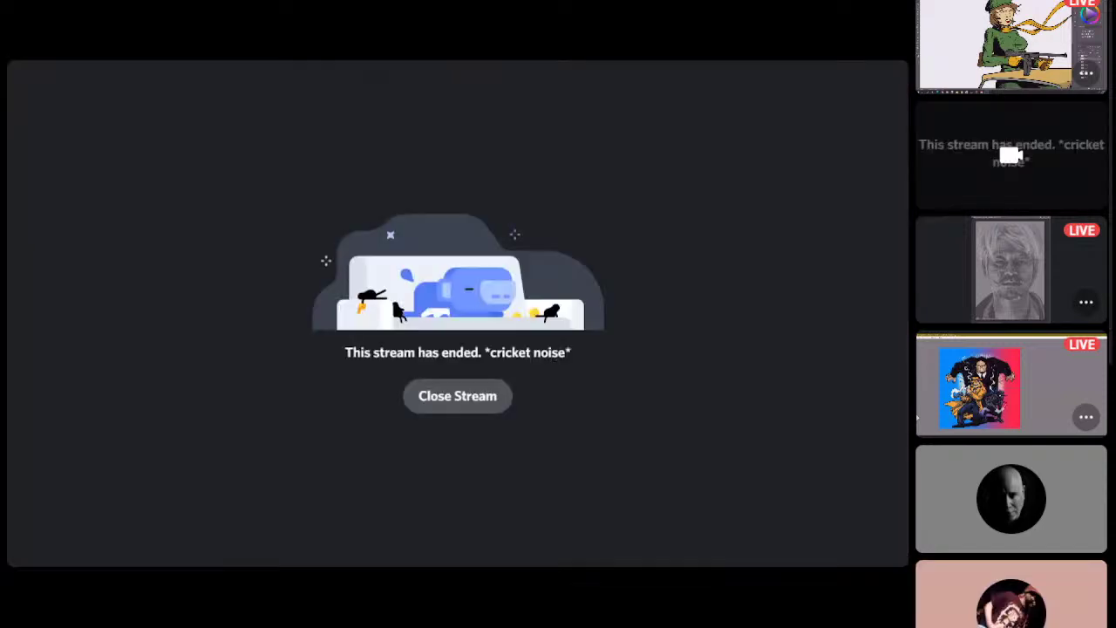
pyautogui.click(1025, 390)
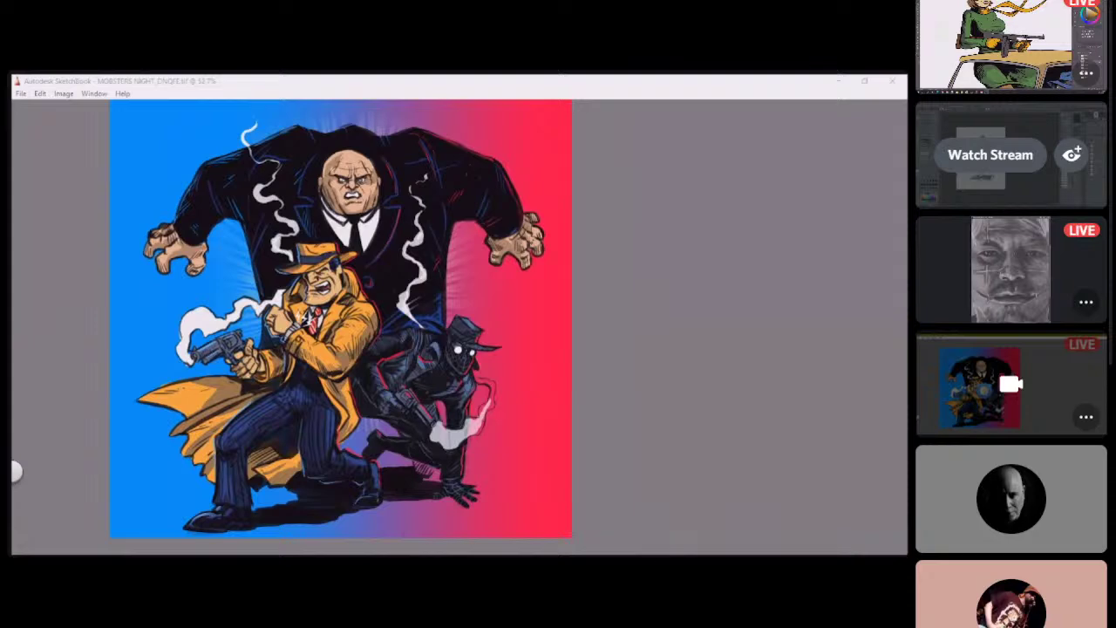
pyautogui.click(595, 461)
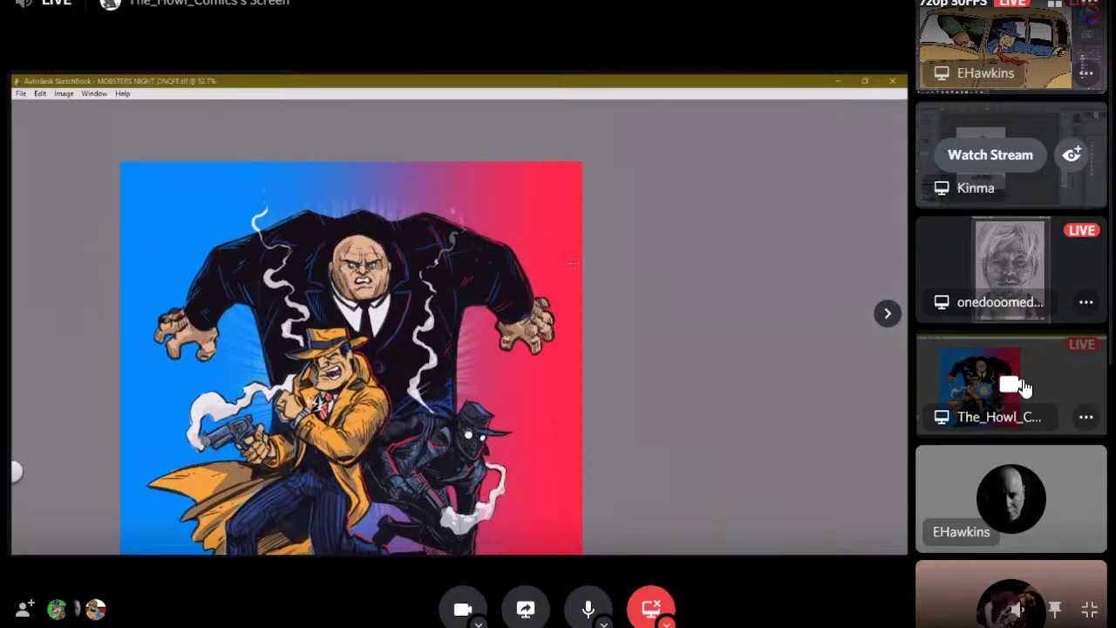
pyautogui.click(1011, 386)
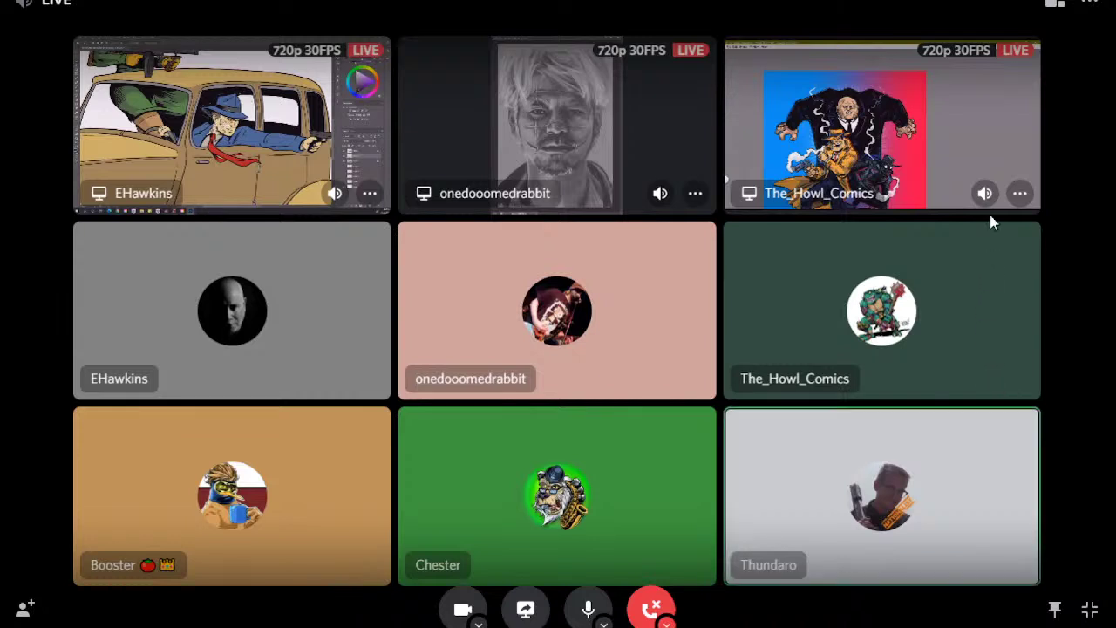
pyautogui.click(573, 144)
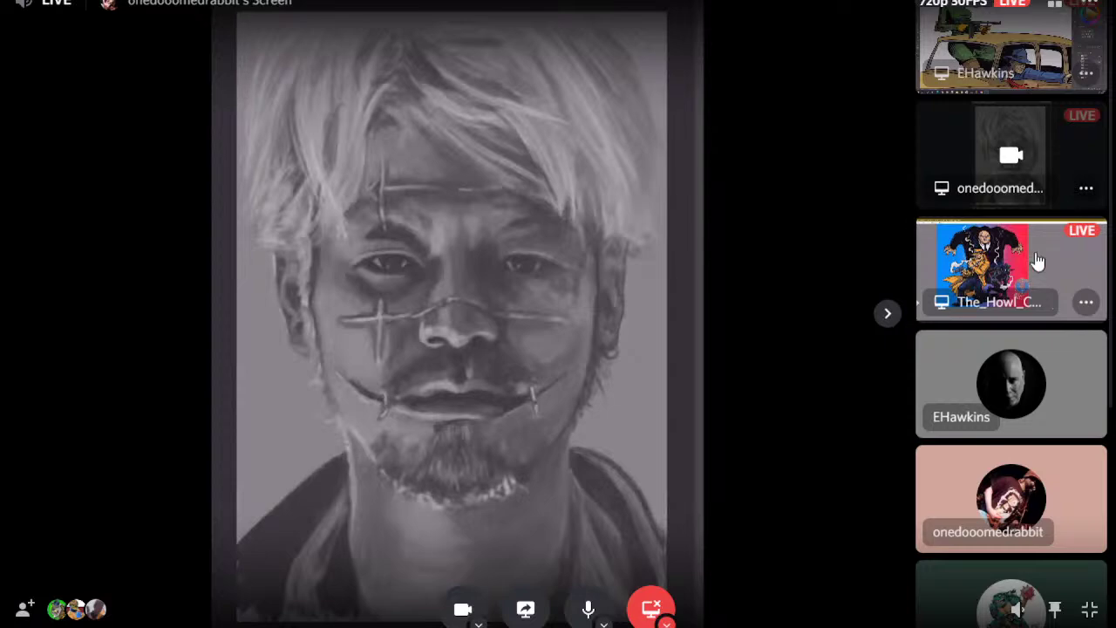
pyautogui.click(1004, 258)
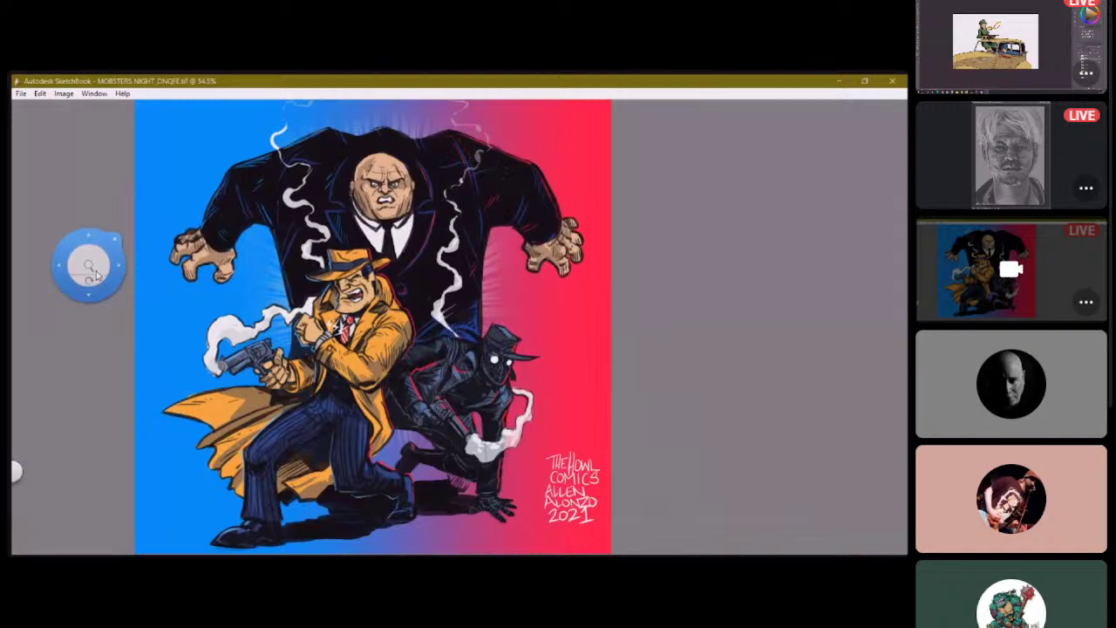
pyautogui.moveTo(97, 276)
pyautogui.mouseDown()
pyautogui.moveTo(35, 375)
pyautogui.moveTo(540, 392)
pyautogui.mouseUp()
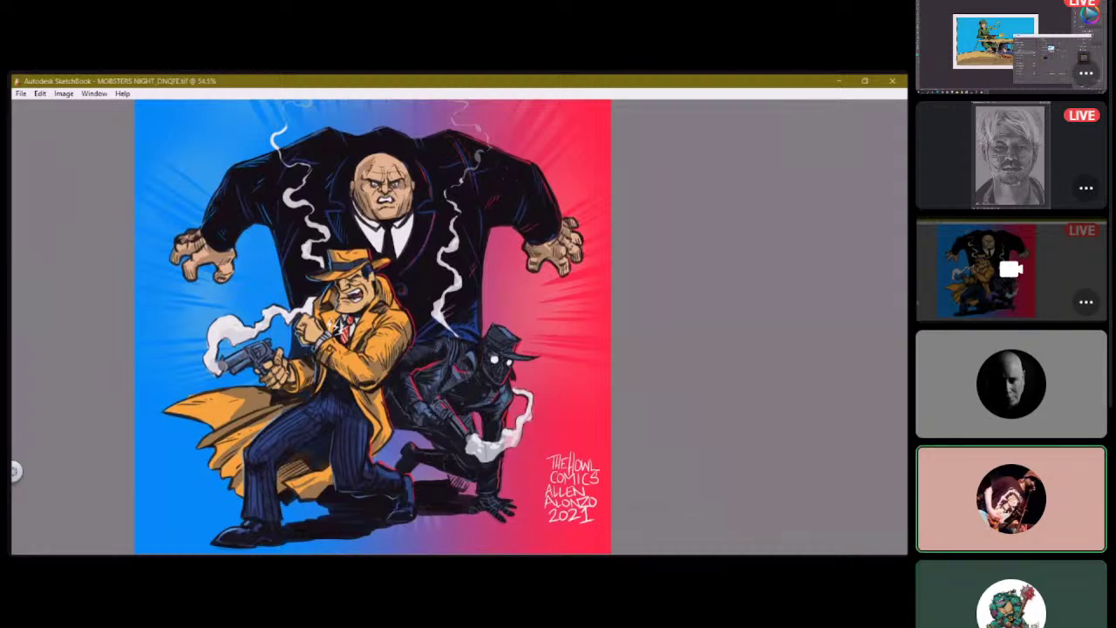
# Switch to the getaway-car Photoshop stream, select the blue background layer and set the foreground colour to yellow.
pyautogui.click(1014, 54)
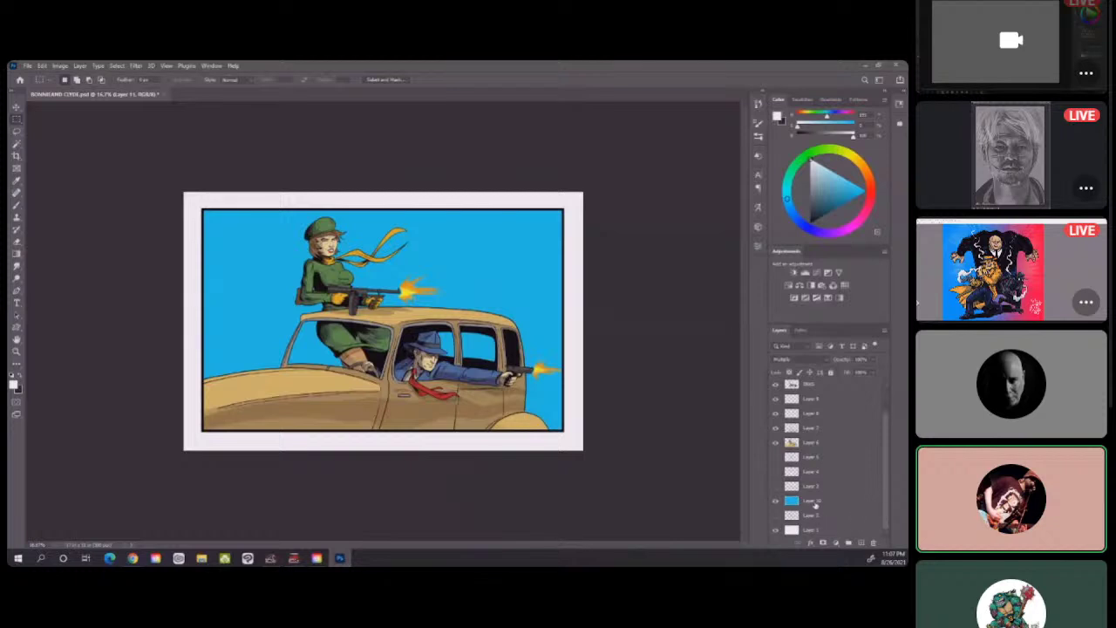
pyautogui.click(816, 504)
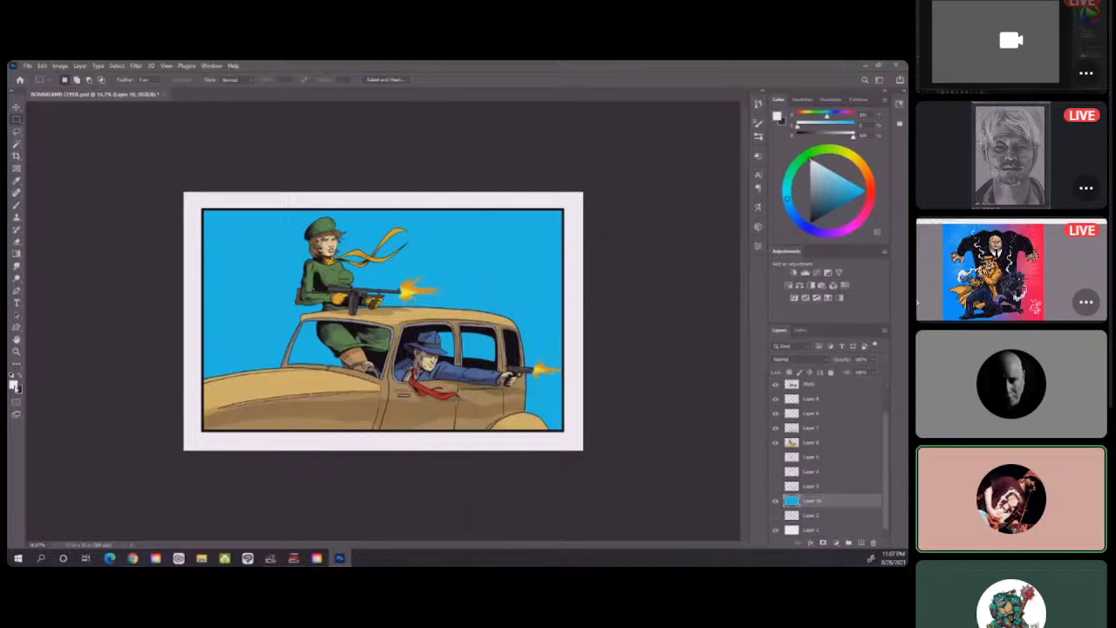
pyautogui.click(14, 384)
pyautogui.click(622, 489)
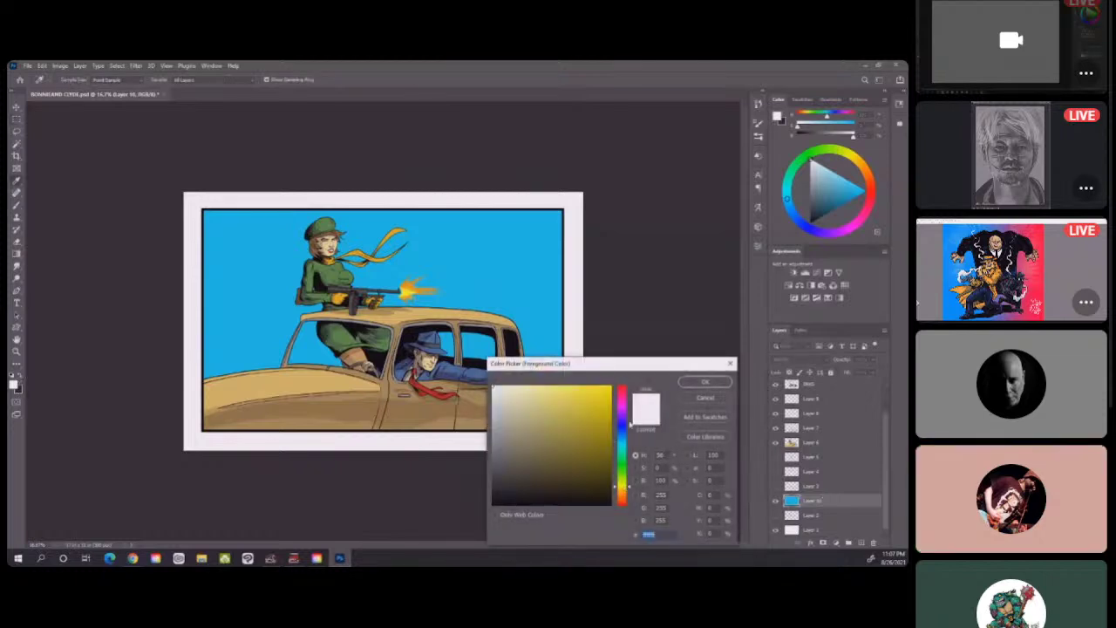
pyautogui.click(584, 394)
pyautogui.click(705, 381)
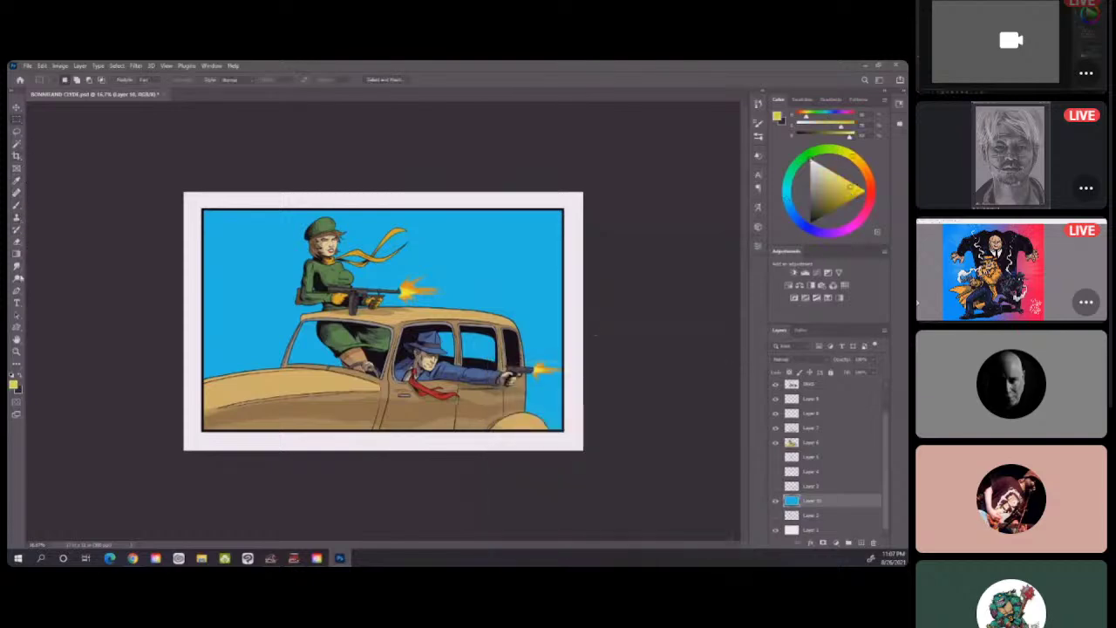
# Create a horizontal text box spanning the whole illustration inside its black border, above the blue background layer.
pyautogui.click(17, 301)
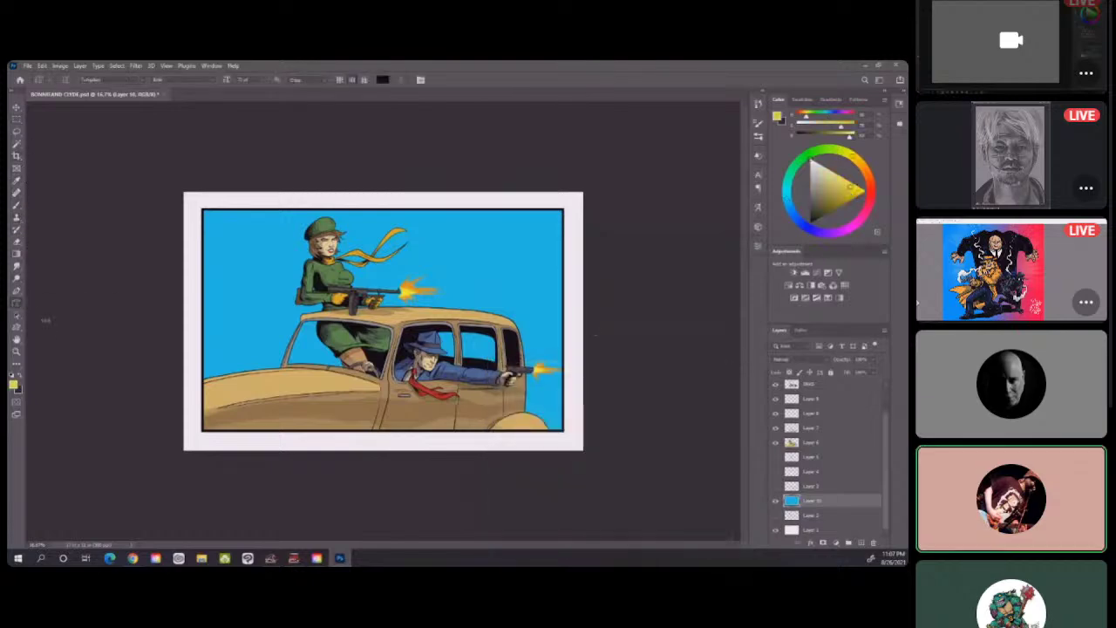
pyautogui.click(16, 304)
pyautogui.click(62, 312)
pyautogui.moveTo(201, 209); pyautogui.dragTo(564, 430)
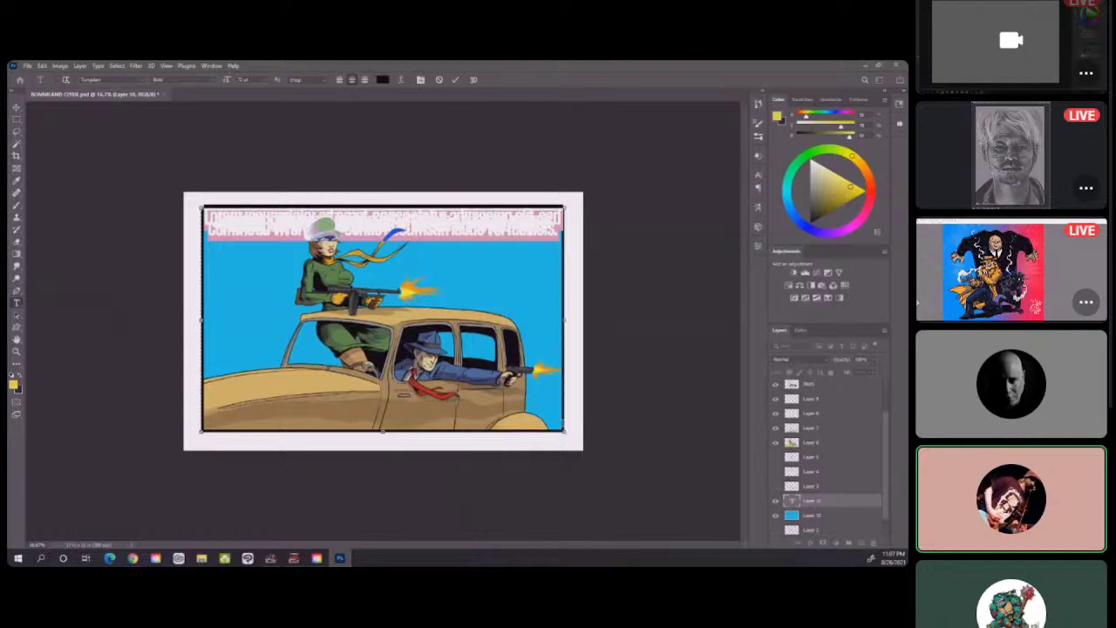
# Browse the installed fonts and set the placeholder text's typeface to OneTwoPunch BB.
pyautogui.click(147, 80)
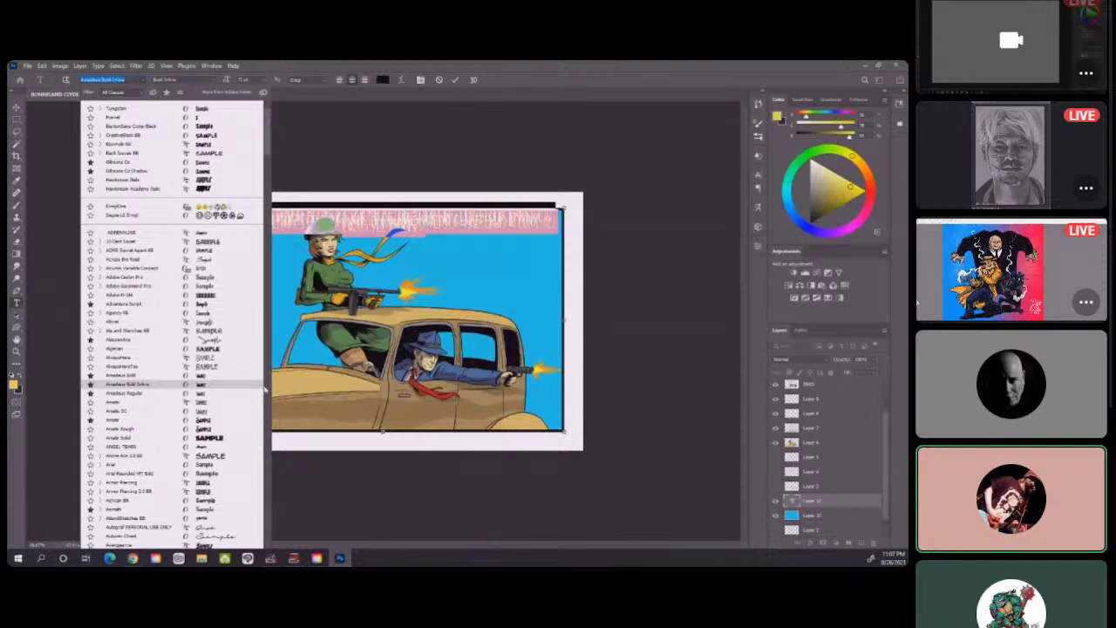
pyautogui.click(266, 390)
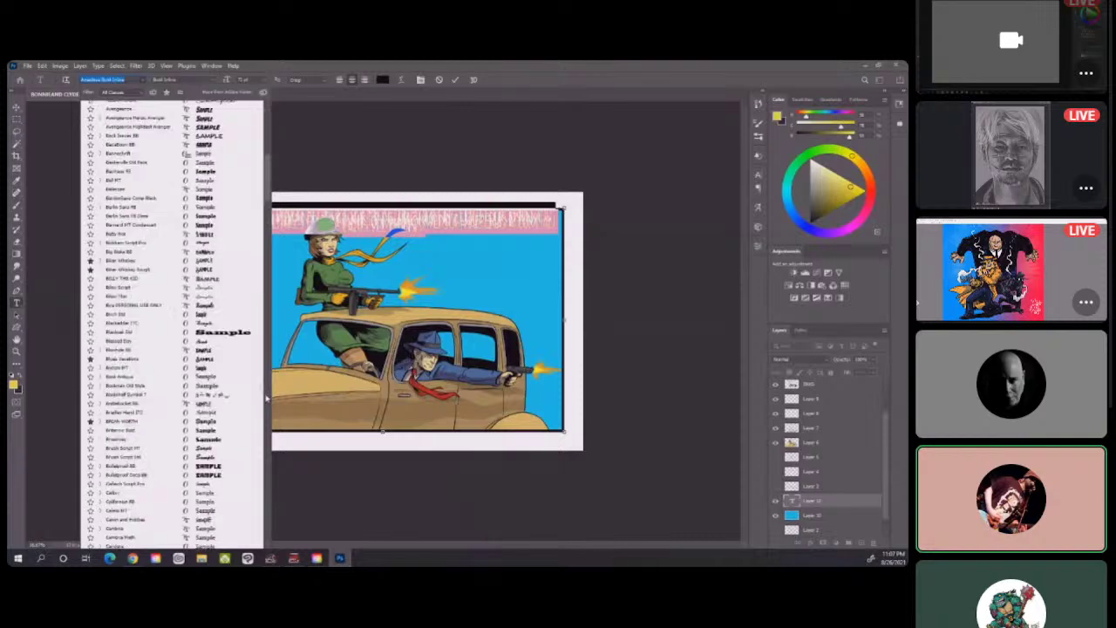
pyautogui.click(267, 503)
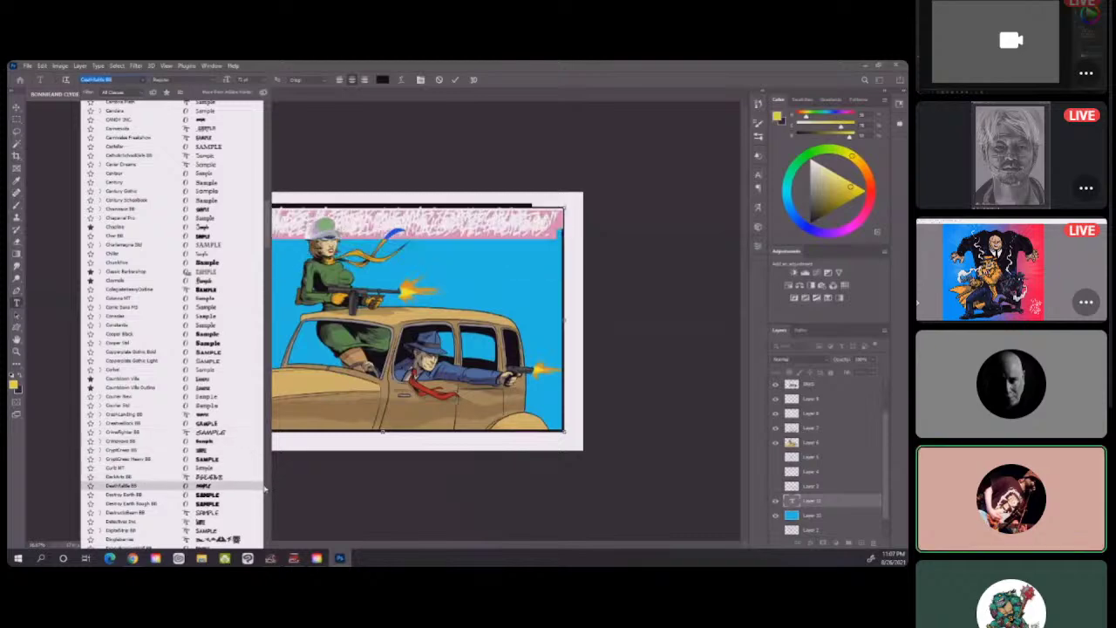
pyautogui.click(266, 497)
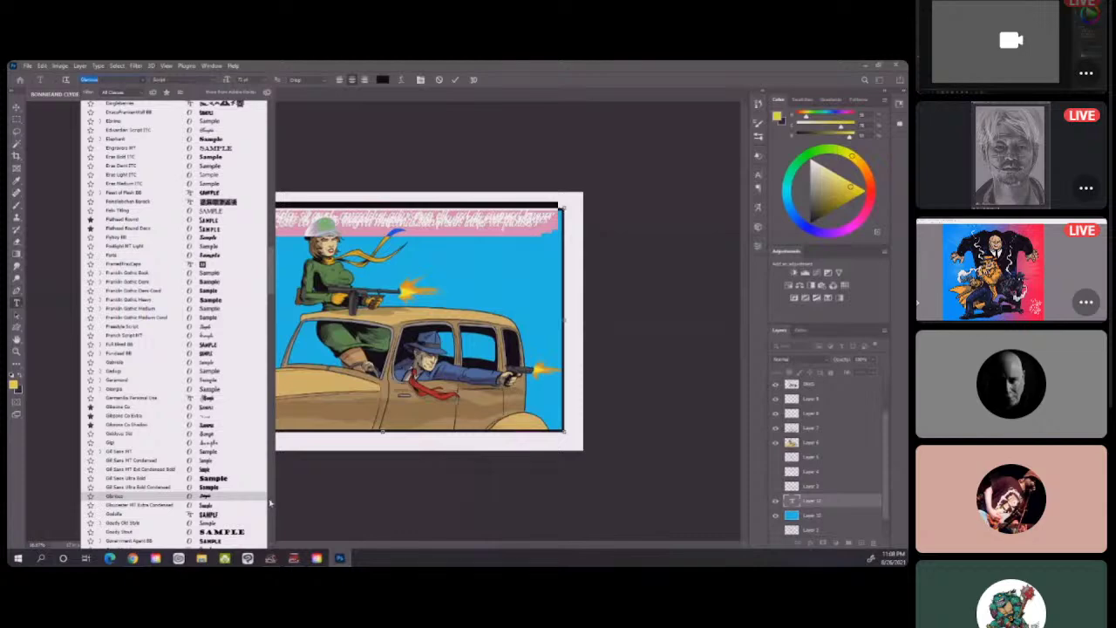
pyautogui.click(269, 503)
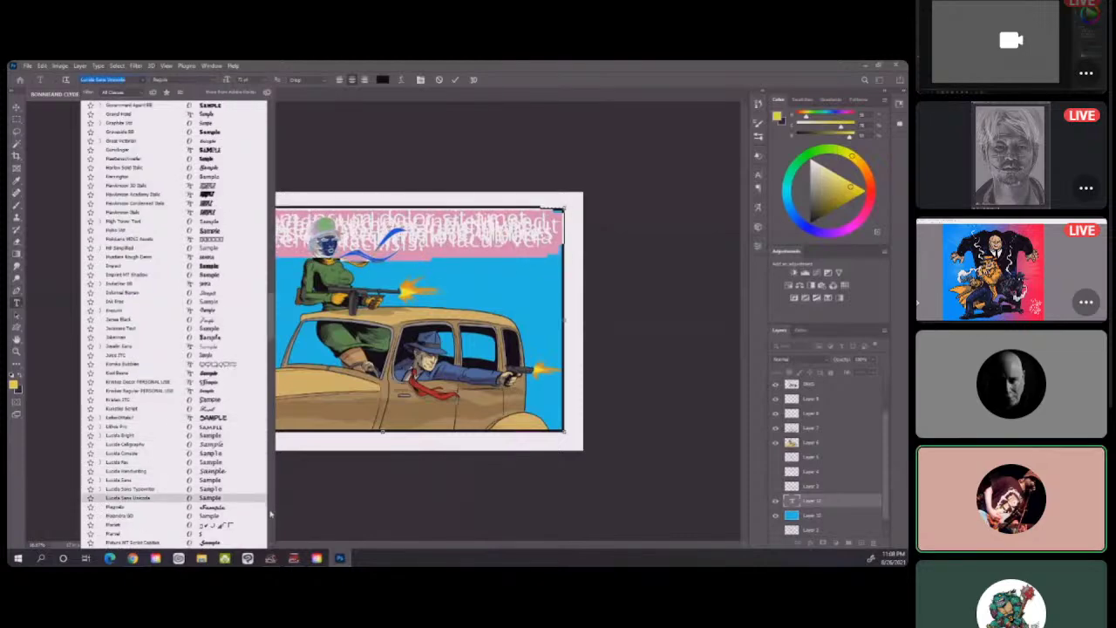
pyautogui.click(270, 514)
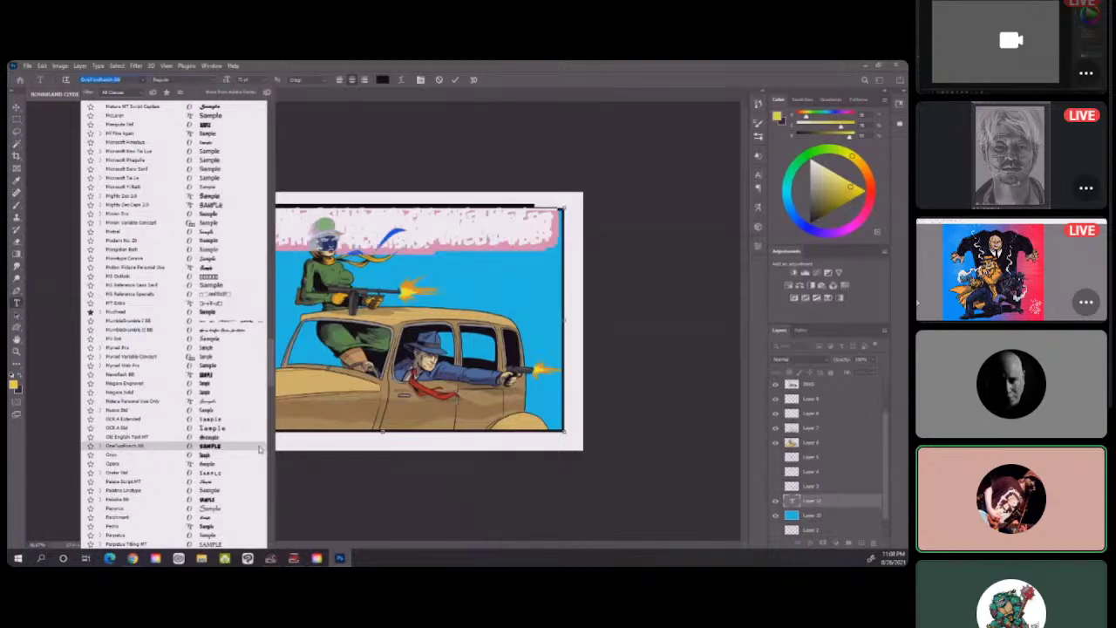
pyautogui.click(259, 449)
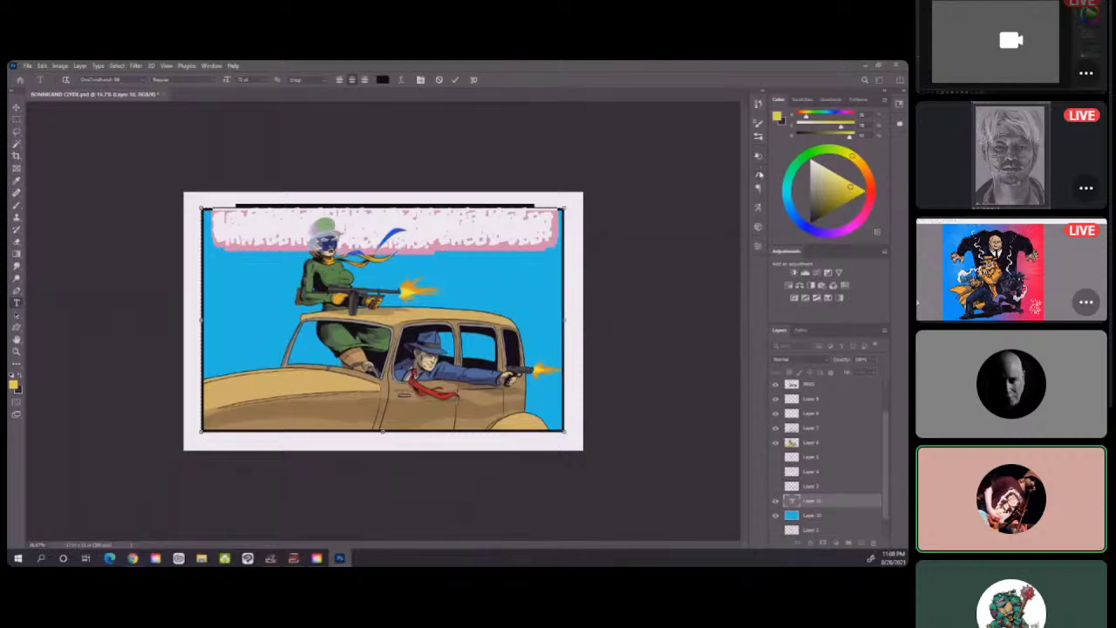
# Set the placeholder text's tracking to 0 and its leading to Auto.
pyautogui.click(759, 175)
pyautogui.click(745, 212)
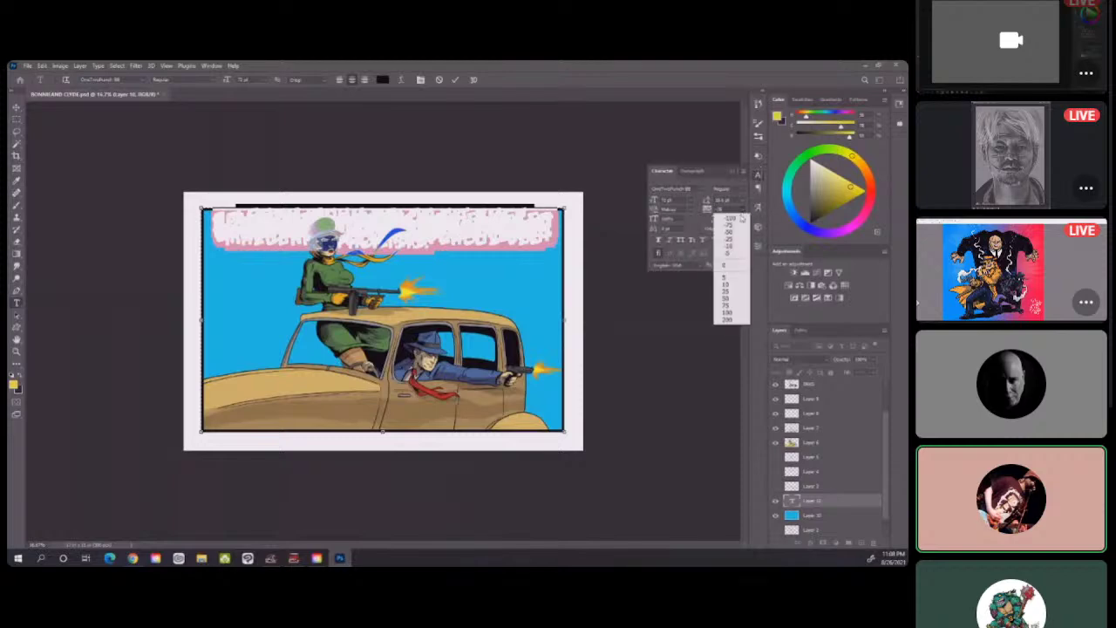
pyautogui.click(730, 264)
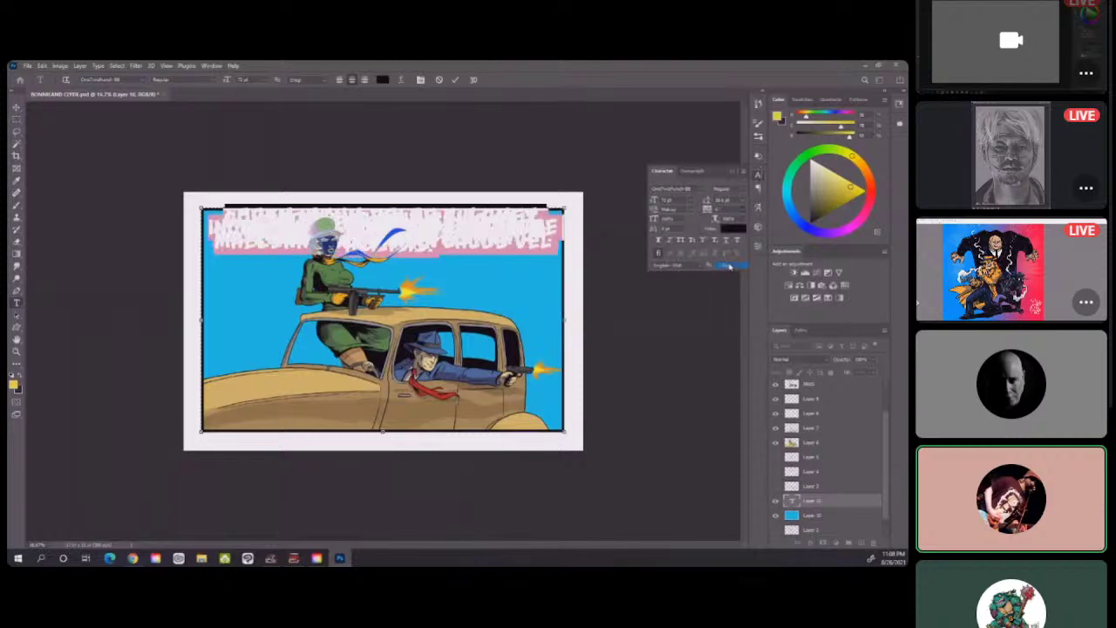
pyautogui.click(744, 202)
pyautogui.click(735, 214)
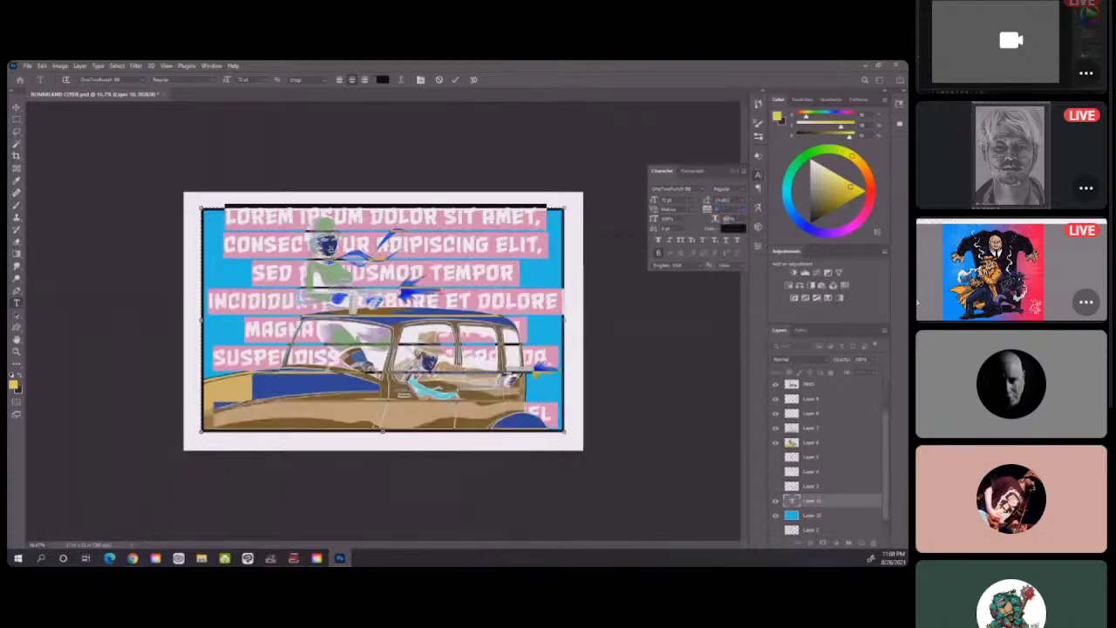
# Replace the placeholder text with "RATATATATATATA" and recolour it with the yellow foreground colour.
pyautogui.write('RATATATATATAT')
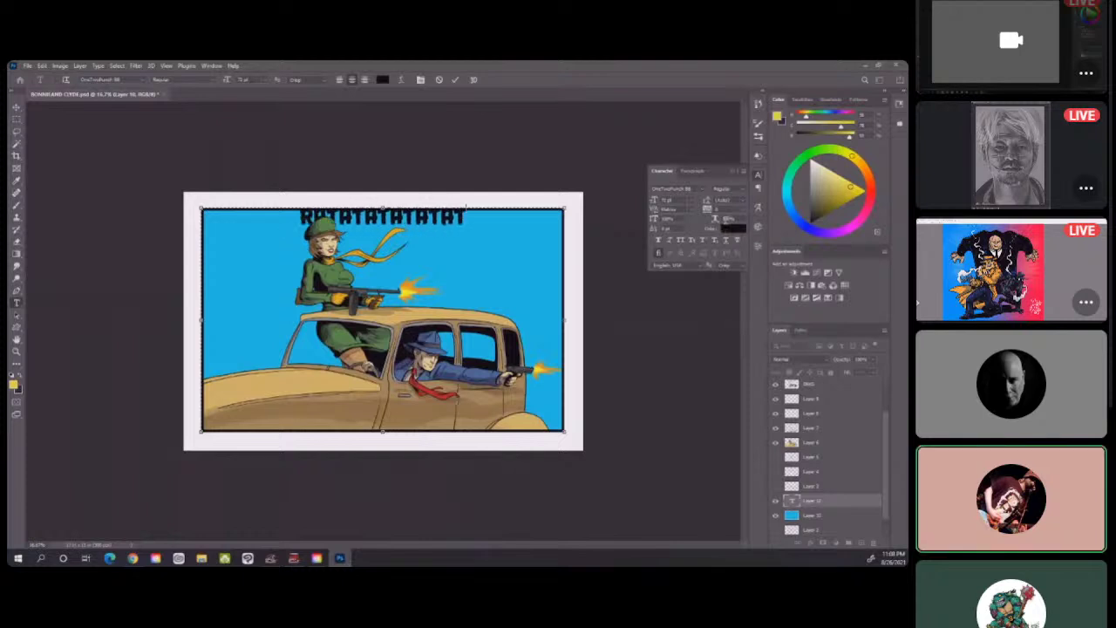
pyautogui.write('A')
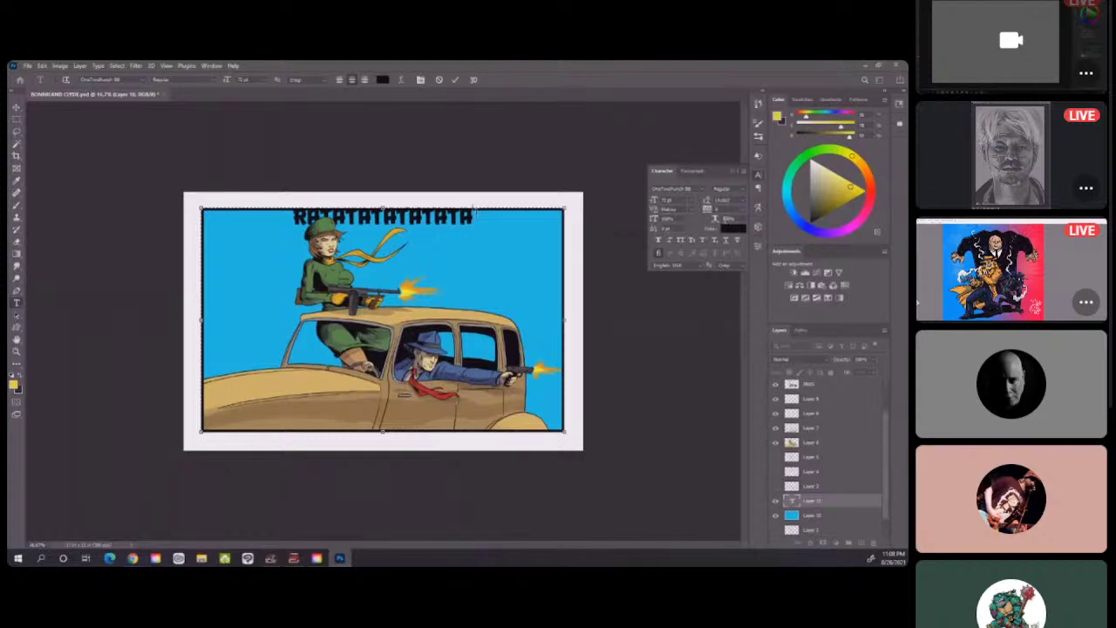
pyautogui.moveTo(473, 215); pyautogui.dragTo(293, 218)
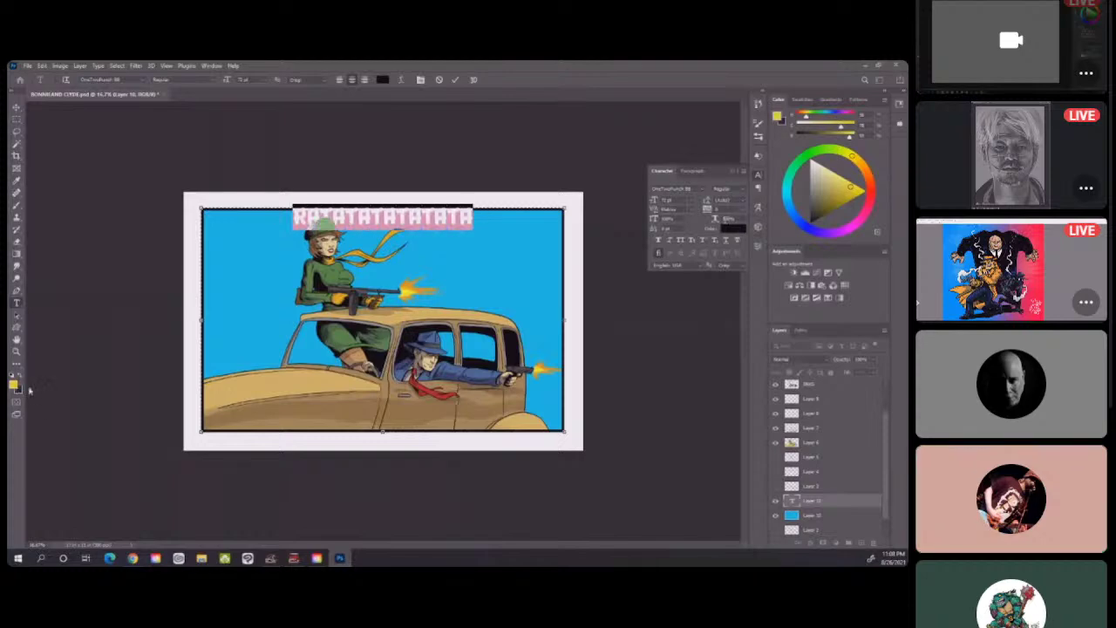
pyautogui.click(732, 229)
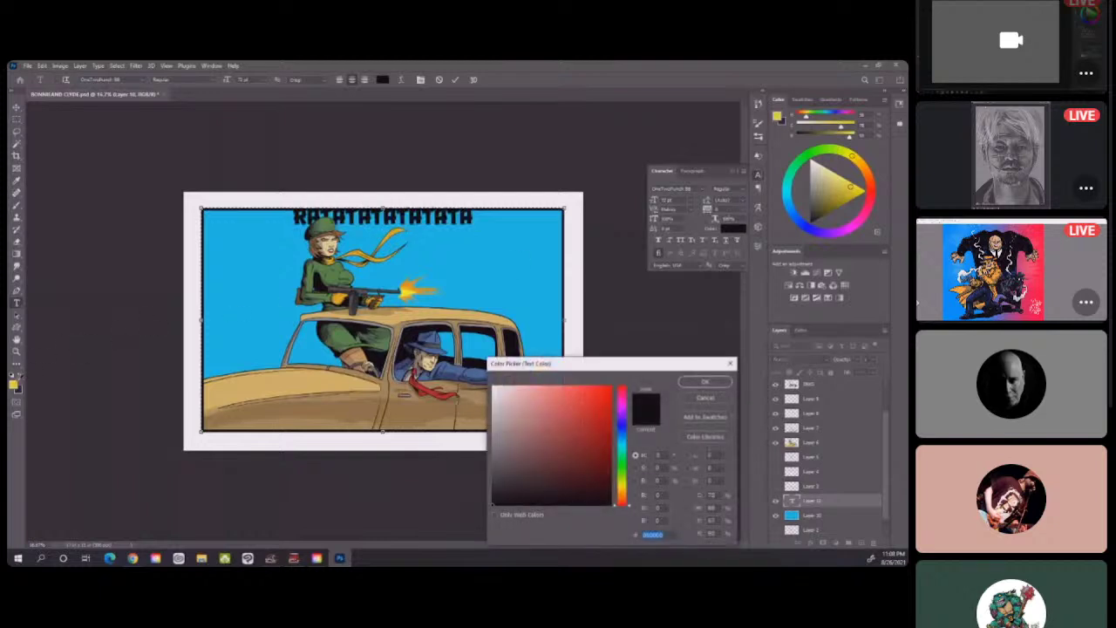
pyautogui.click(21, 384)
pyautogui.click(706, 382)
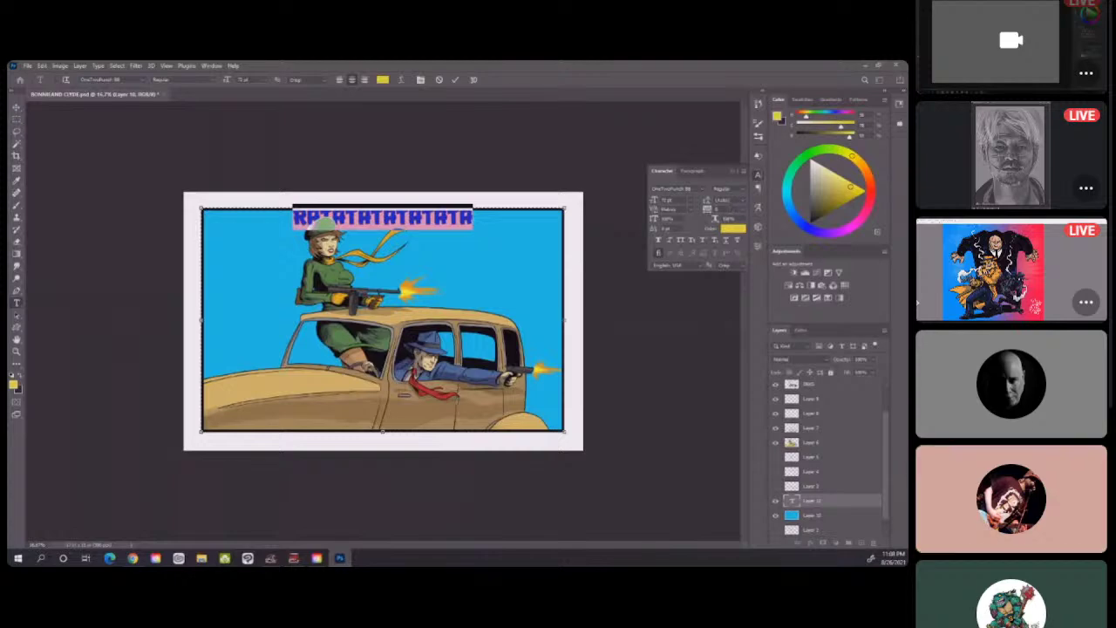
# Add a second line reading "RATATATATATATA" below the first line of yellow lettering.
pyautogui.hotkey('ctrl', 'Return')
pyautogui.click(475, 217)
pyautogui.press('Return')
pyautogui.write('RATATATATATATA')
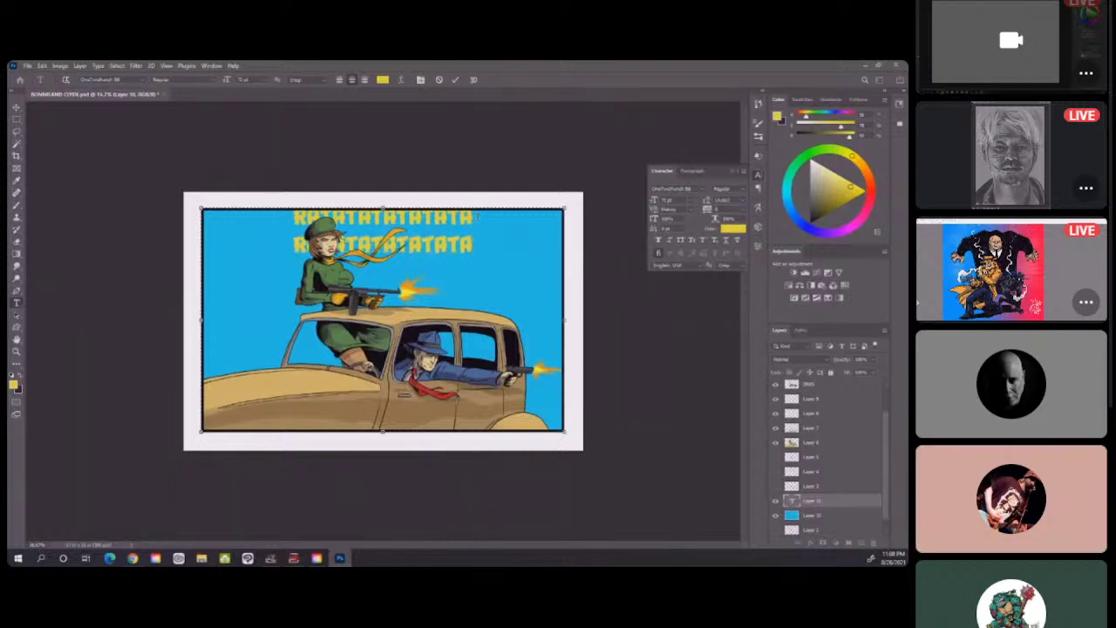
# Set the leading of both yellow sound-effect lines to 48 pt and keep the lettering selected.
pyautogui.hotkey('ctrl', 'a')
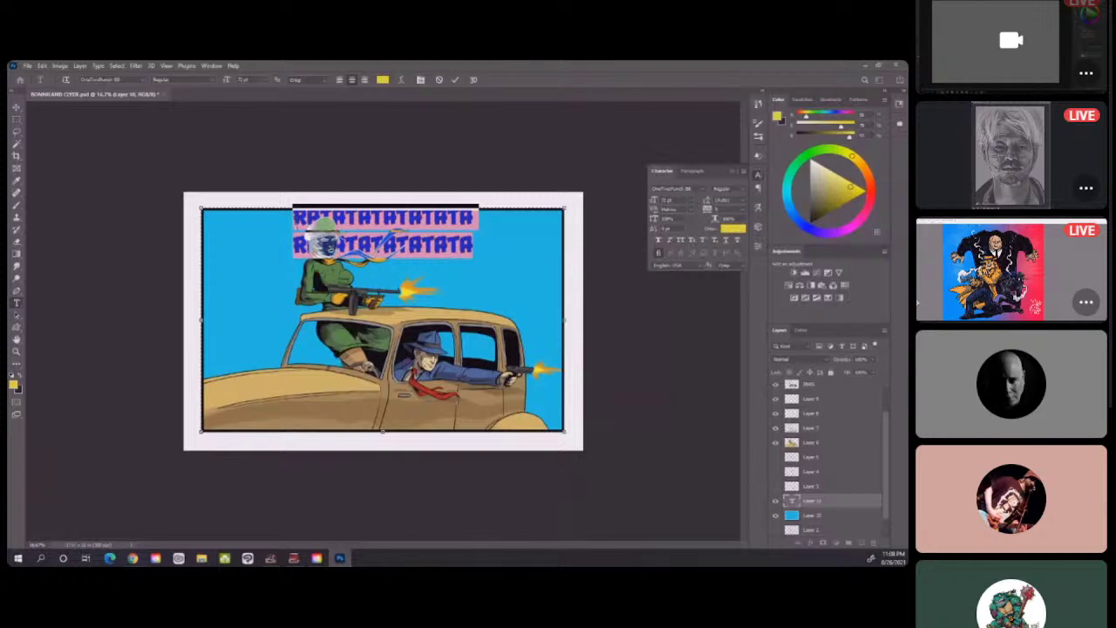
pyautogui.click(741, 206)
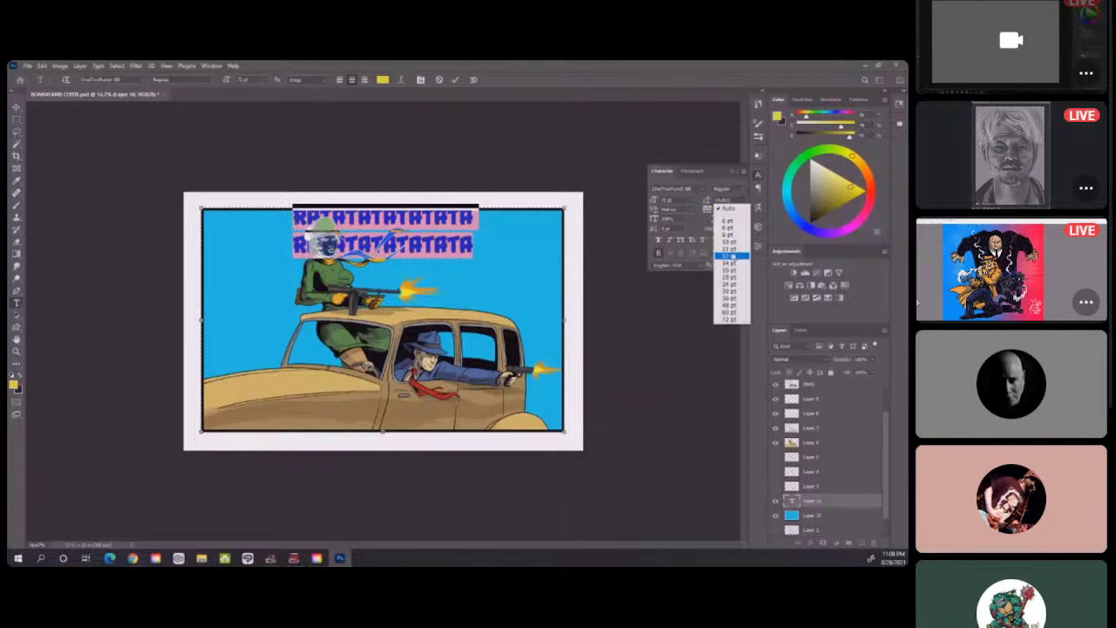
pyautogui.click(733, 309)
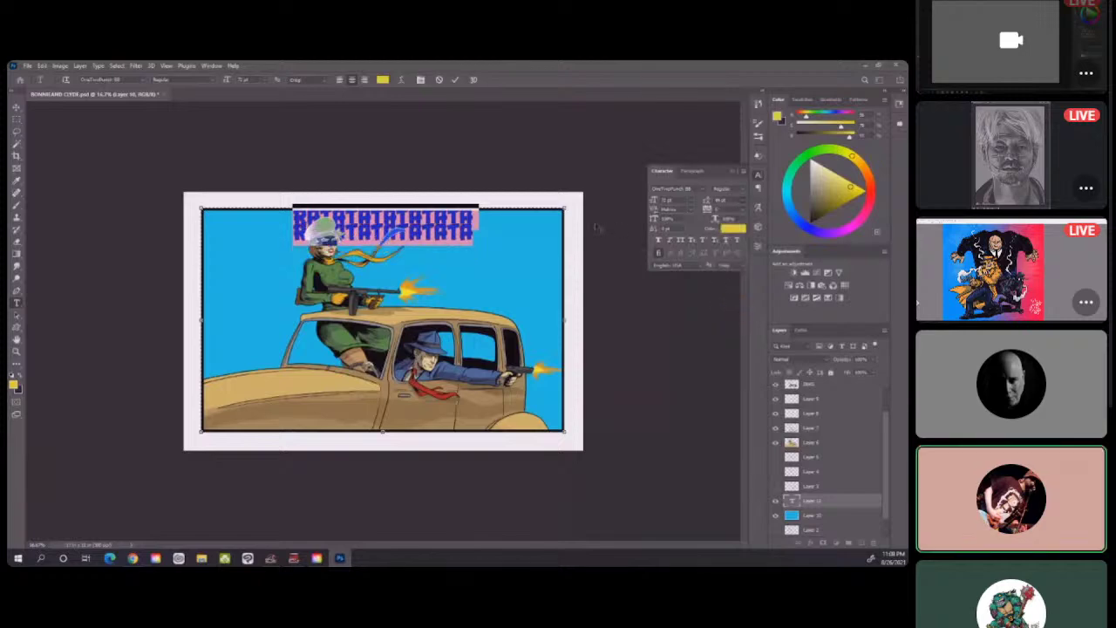
pyautogui.hotkey('ctrl', 'Return')
pyautogui.moveTo(294, 228); pyautogui.dragTo(475, 232)
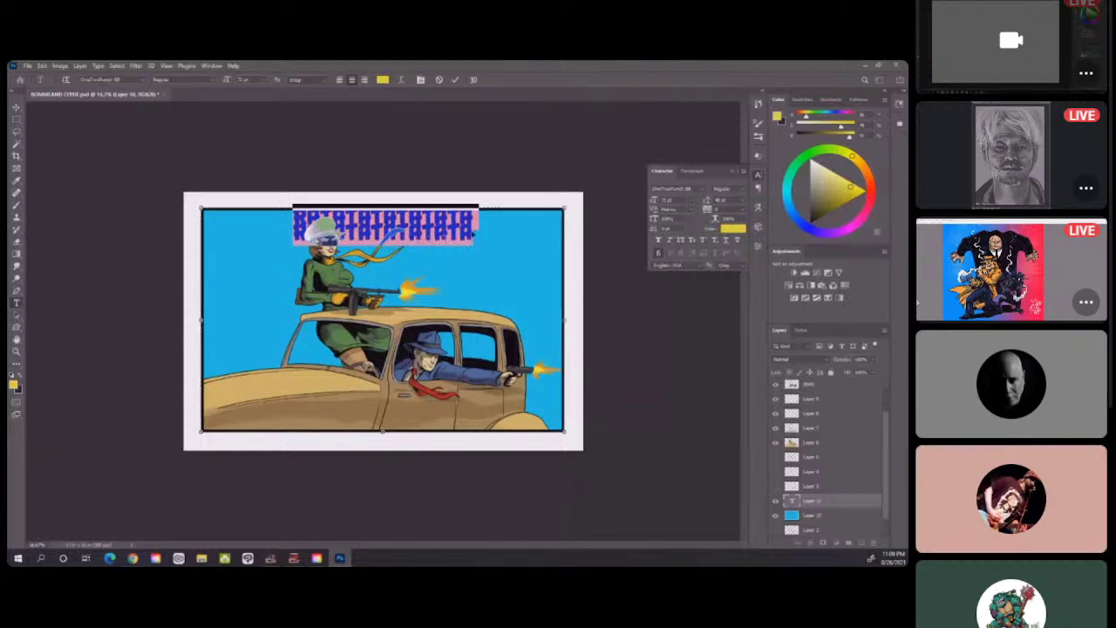
# Extend the yellow sound-effect lettering with repeated "RATATATATATATA" lines down the sky to the car.
pyautogui.hotkey('ctrl', 'Return')
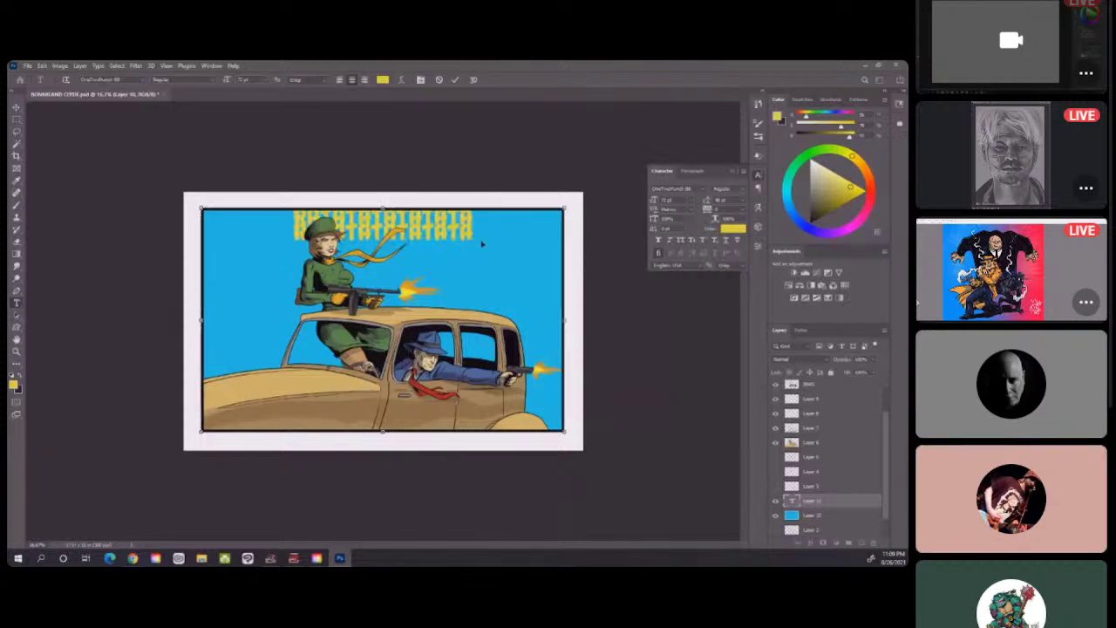
pyautogui.hotkey('alt', 'Down')
pyautogui.hotkey('alt', 'Down')
pyautogui.hotkey('alt', 'Down')
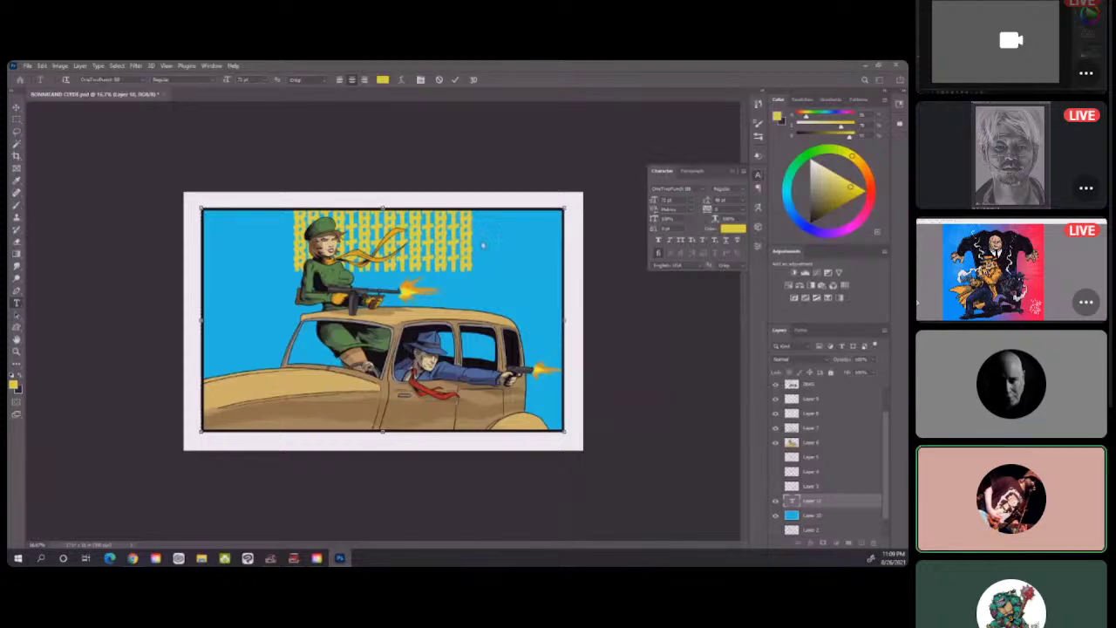
pyautogui.hotkey('alt', 'Down')
pyautogui.hotkey('alt', 'Down')
pyautogui.hotkey('alt', 'Down')
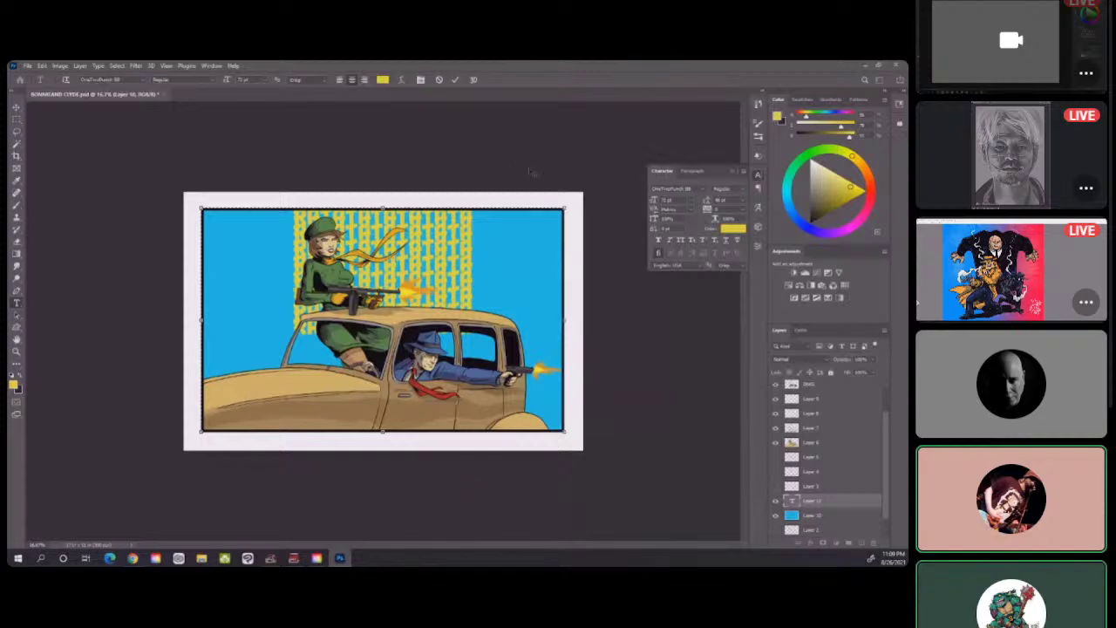
# Shrink the text box around the lettering into the upper-left part of the picture and commit the text.
pyautogui.moveTo(565, 307); pyautogui.dragTo(404, 305)
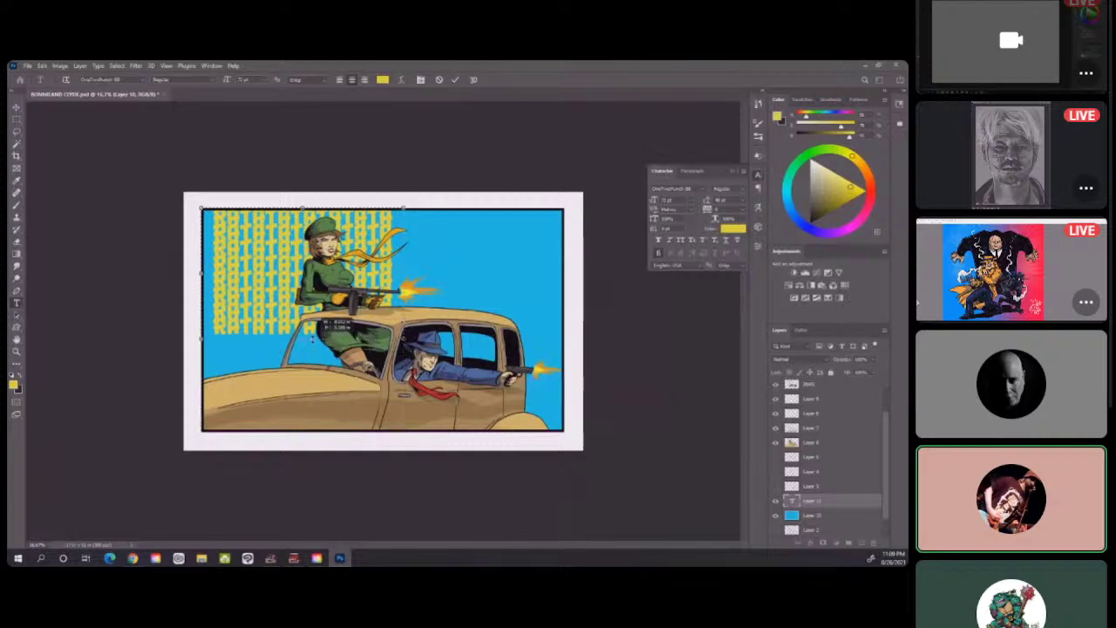
pyautogui.moveTo(403, 272); pyautogui.dragTo(389, 272)
pyautogui.click(454, 80)
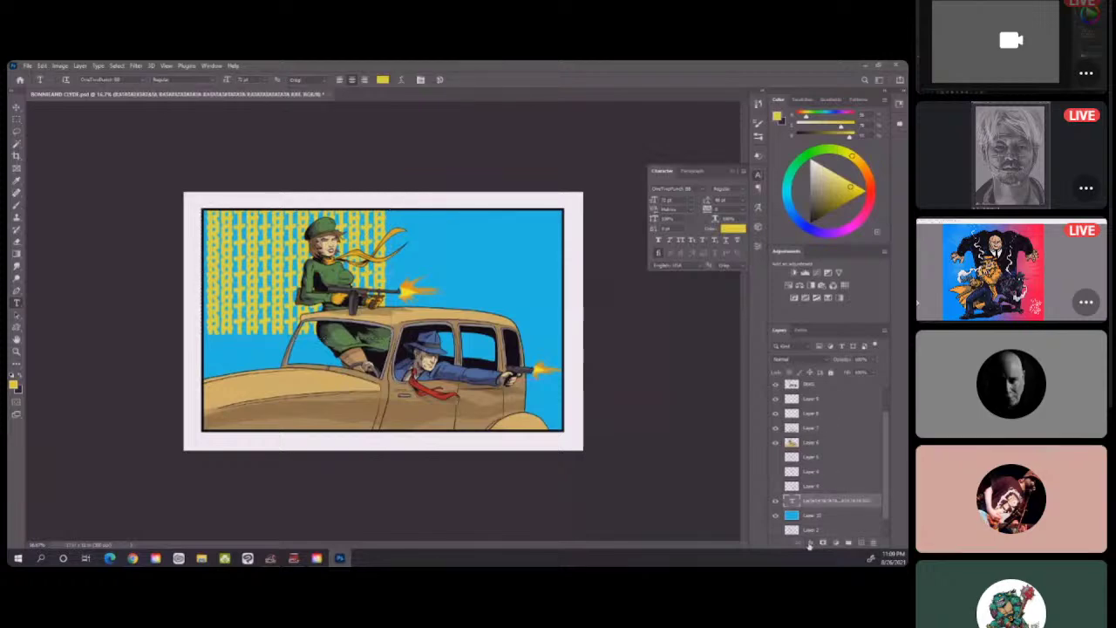
# Add a Stroke layer style to the lettering, positioned Outside and thin enough to keep the yellow letters readable.
pyautogui.click(809, 543)
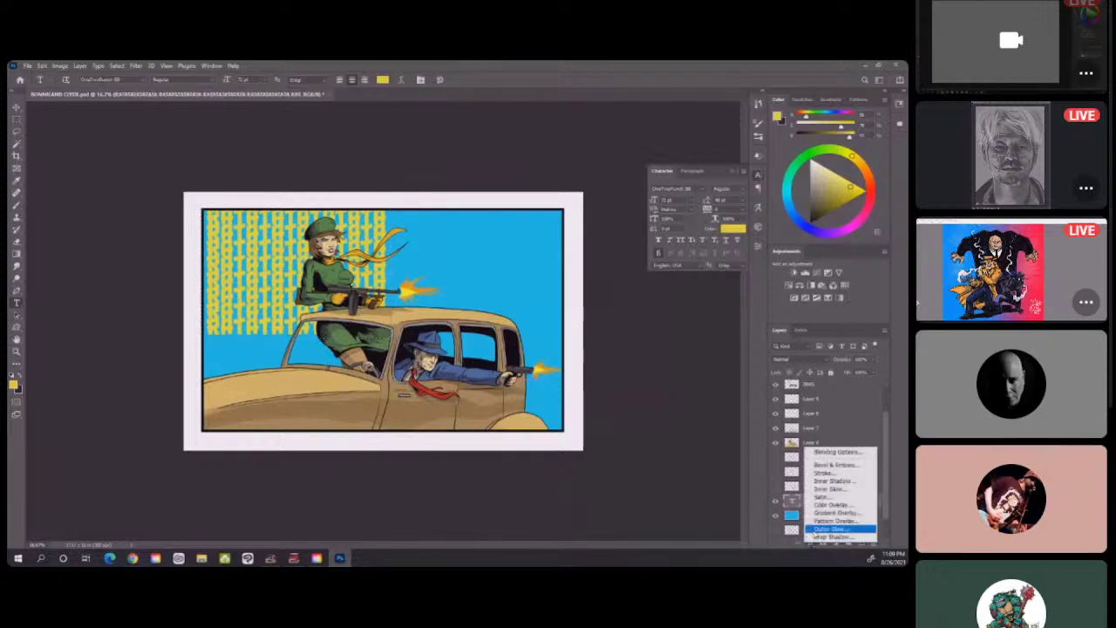
pyautogui.click(828, 473)
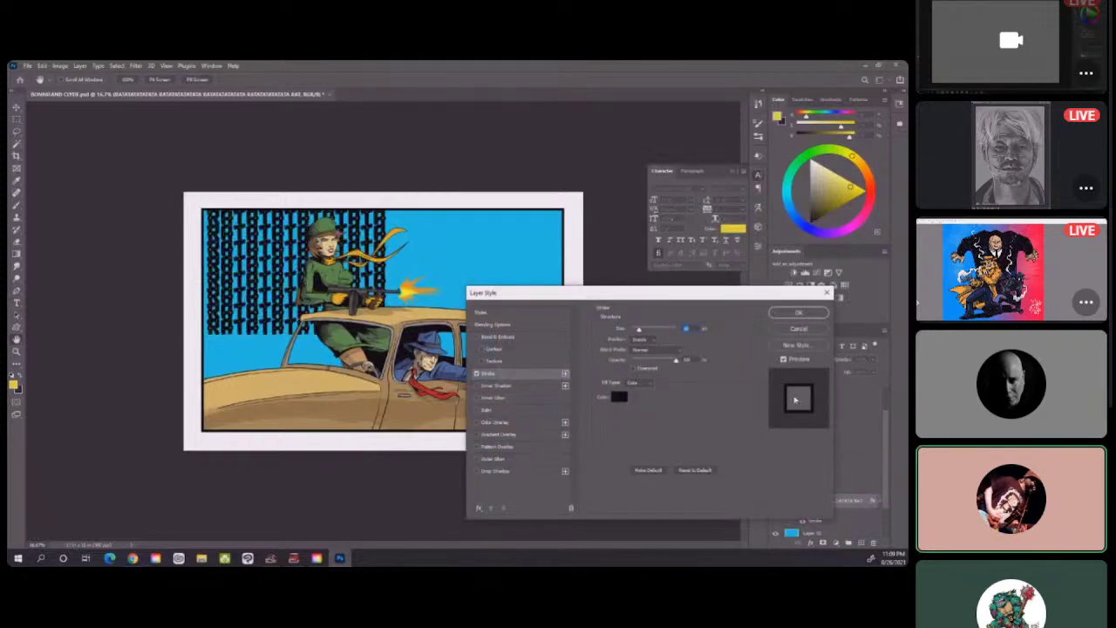
pyautogui.click(654, 340)
pyautogui.click(643, 353)
pyautogui.doubleClick(688, 329)
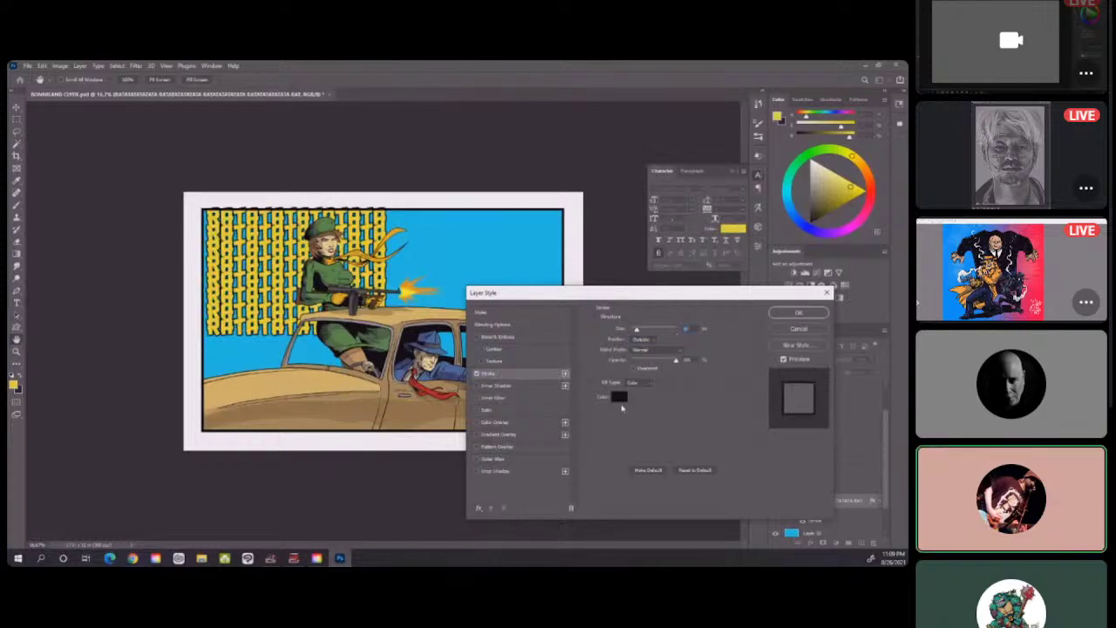
# Colour the lettering's stroke orange and apply the layer style.
pyautogui.click(620, 397)
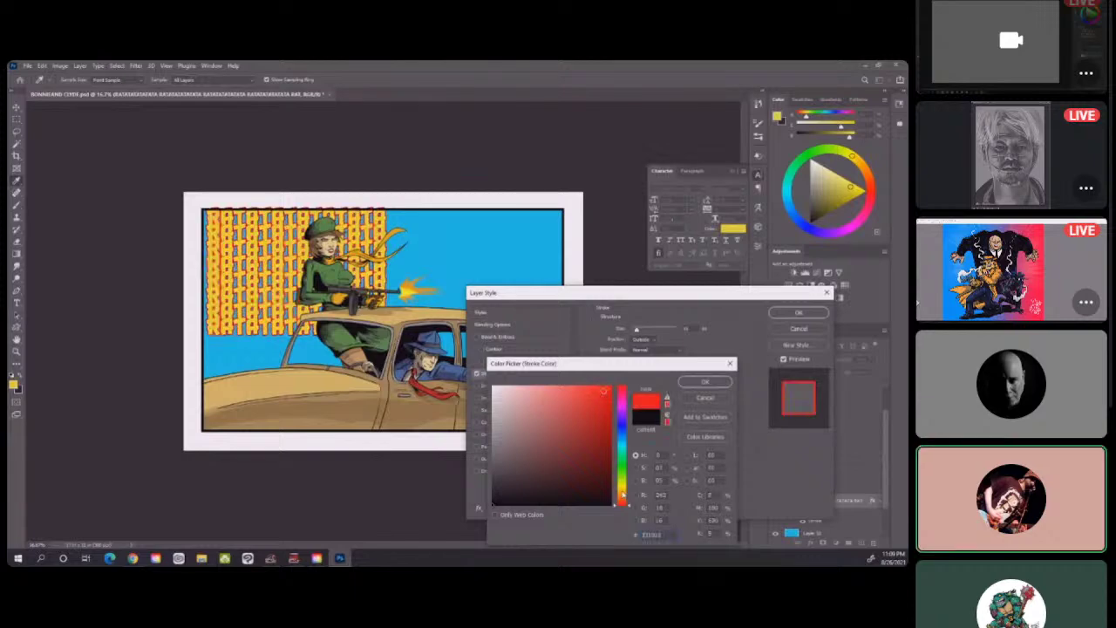
pyautogui.click(622, 497)
pyautogui.moveTo(624, 495); pyautogui.dragTo(624, 498)
pyautogui.click(694, 383)
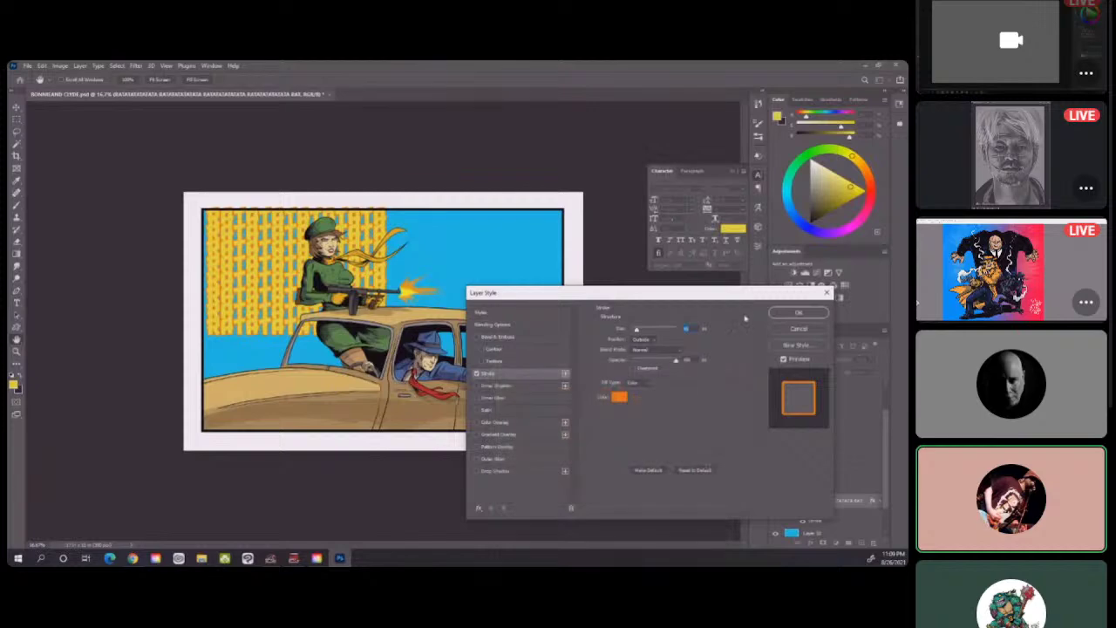
pyautogui.click(793, 313)
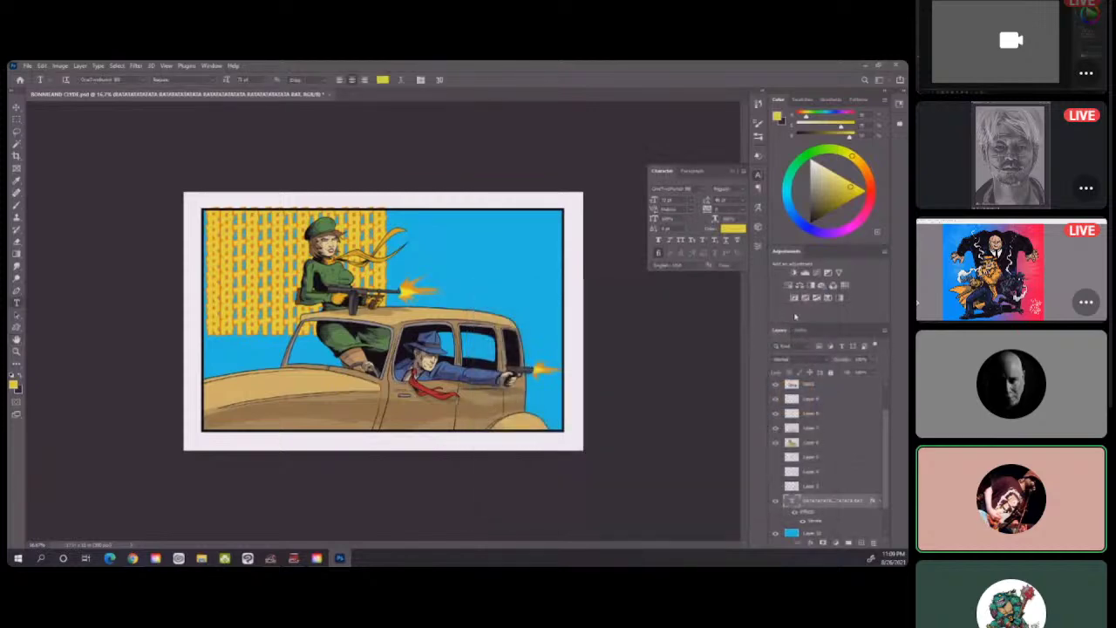
# Collapse the character settings and stretch the lettering with Free Transform until it fills the framed picture from edge to edge.
pyautogui.click(734, 170)
pyautogui.hotkey('ctrl', 't')
pyautogui.moveTo(389, 337); pyautogui.dragTo(570, 440)
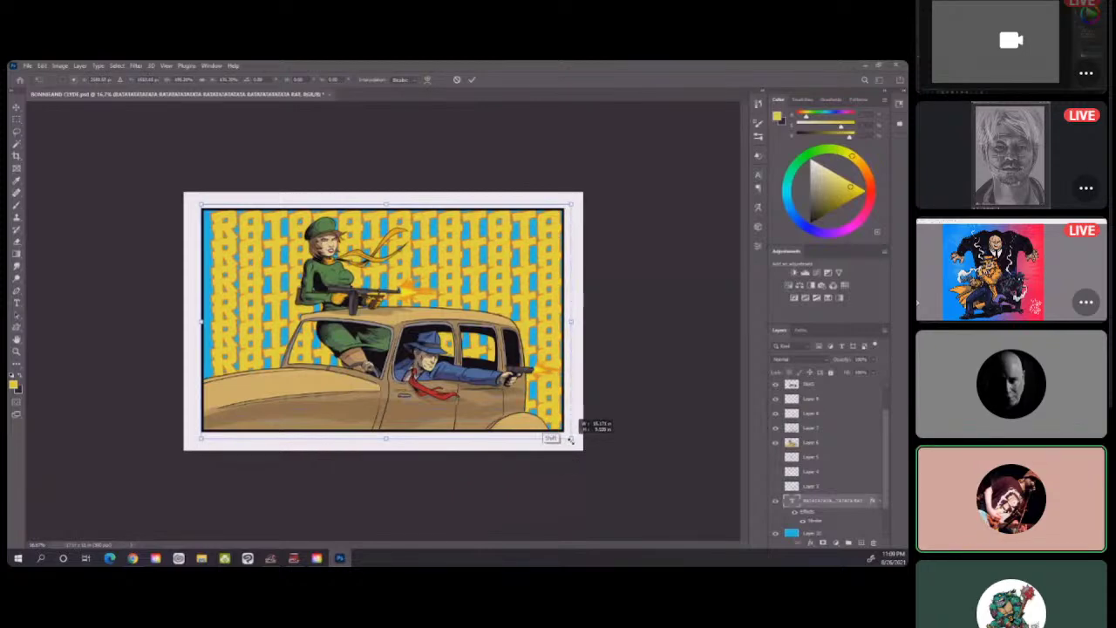
pyautogui.moveTo(204, 331); pyautogui.dragTo(194, 309)
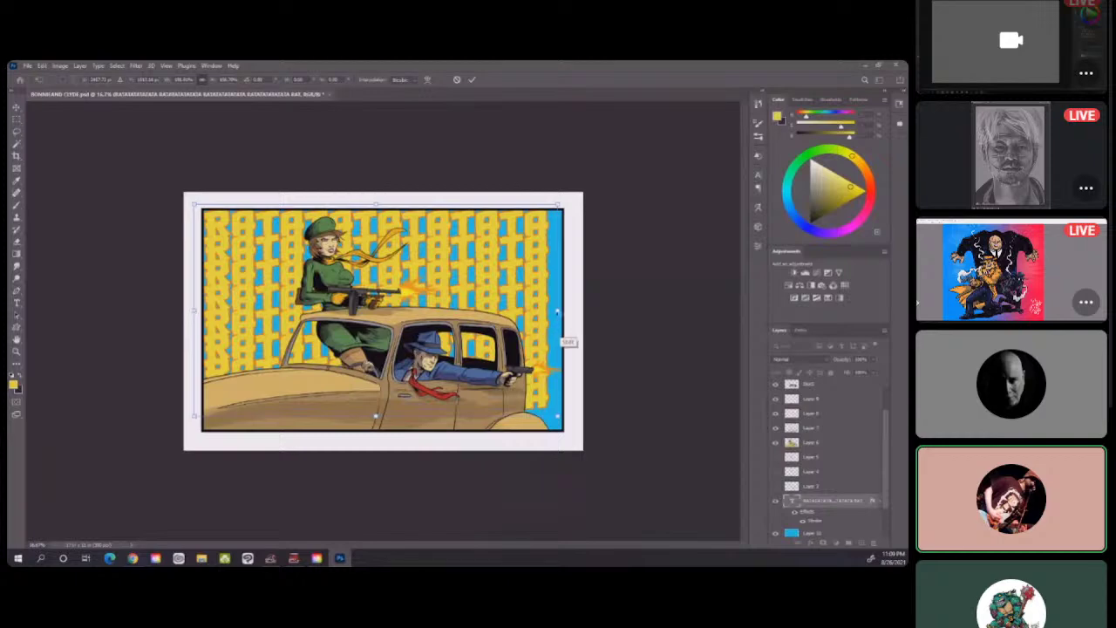
pyautogui.moveTo(561, 312); pyautogui.dragTo(570, 311)
pyautogui.moveTo(382, 415); pyautogui.dragTo(381, 429)
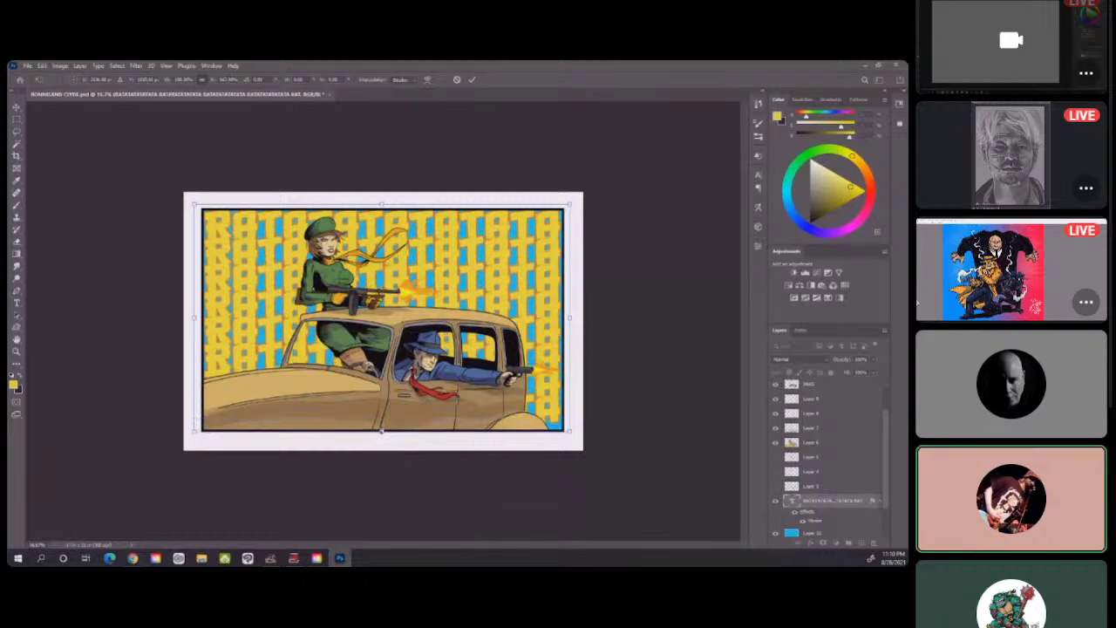
pyautogui.moveTo(381, 205); pyautogui.dragTo(381, 203)
pyautogui.press('Return')
# Set the foreground colour to orange.
pyautogui.press('i')
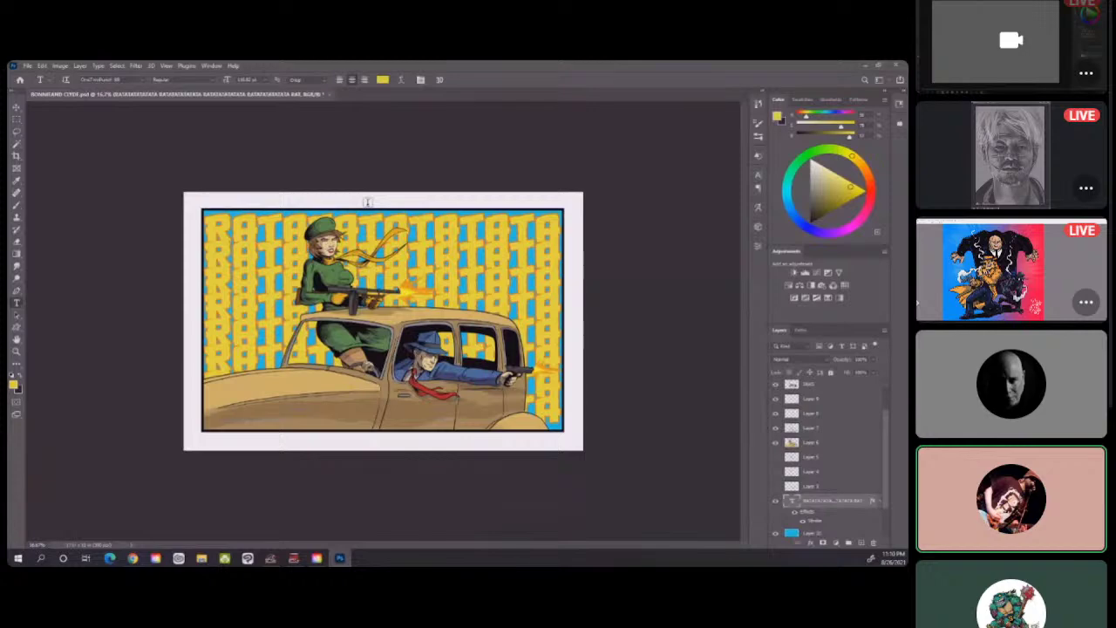
pyautogui.click(14, 384)
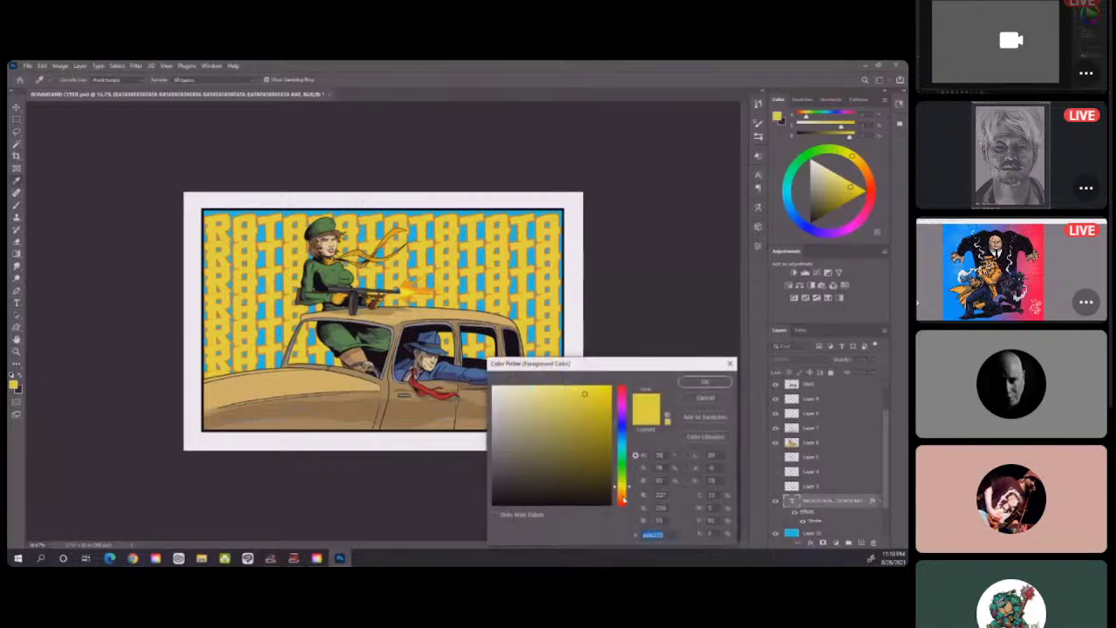
pyautogui.click(622, 493)
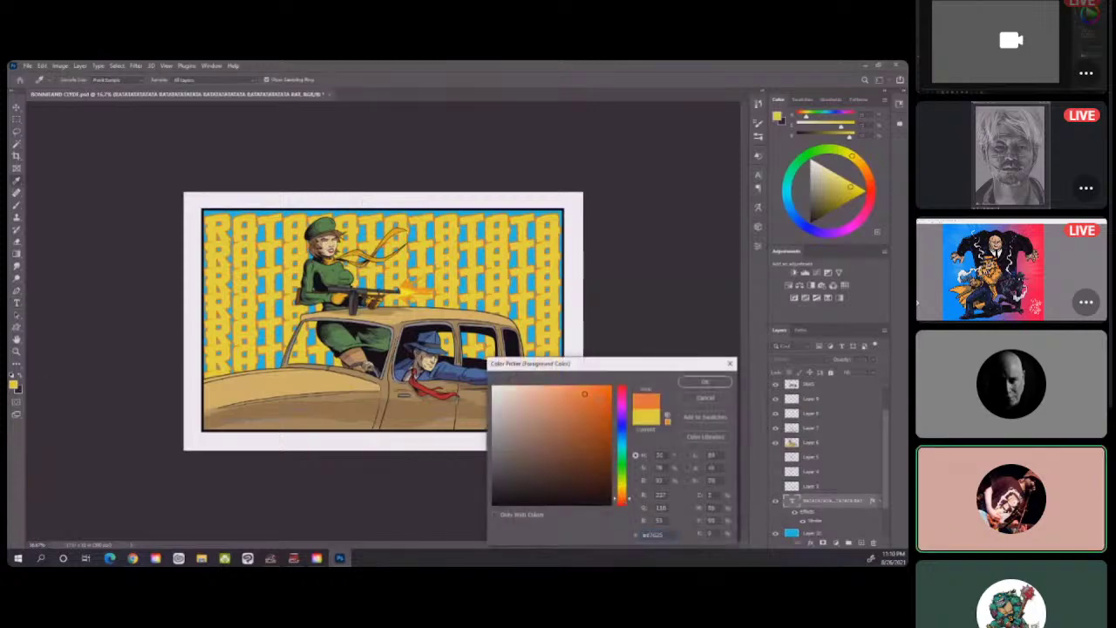
pyautogui.click(705, 381)
pyautogui.press('t')
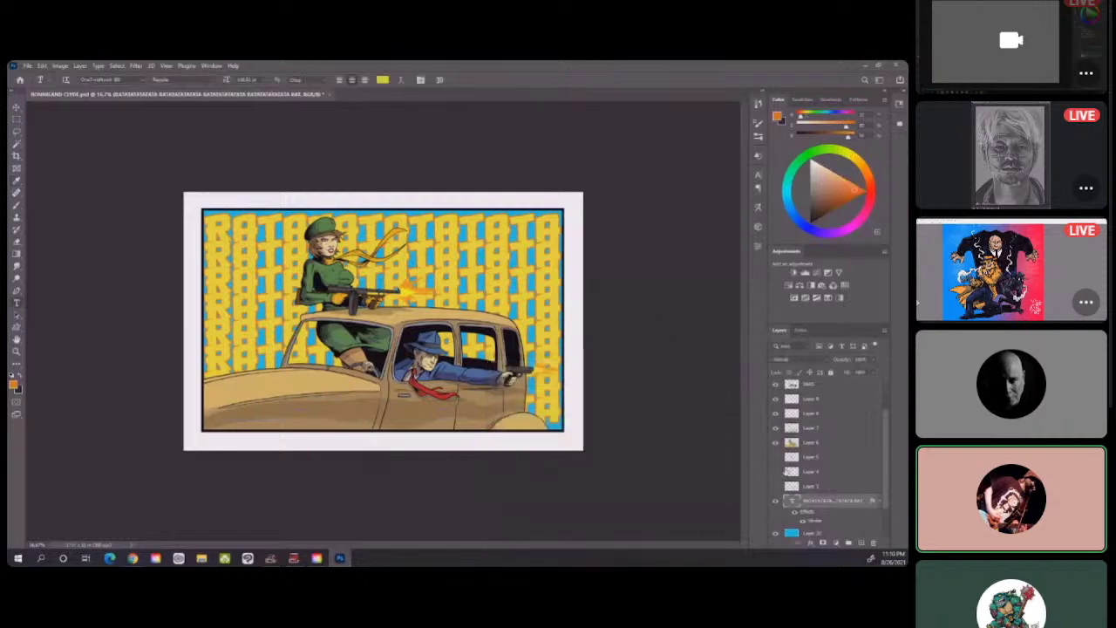
# Select all the sound-effect text and recolour it with the orange foreground colour.
pyautogui.doubleClick(792, 501)
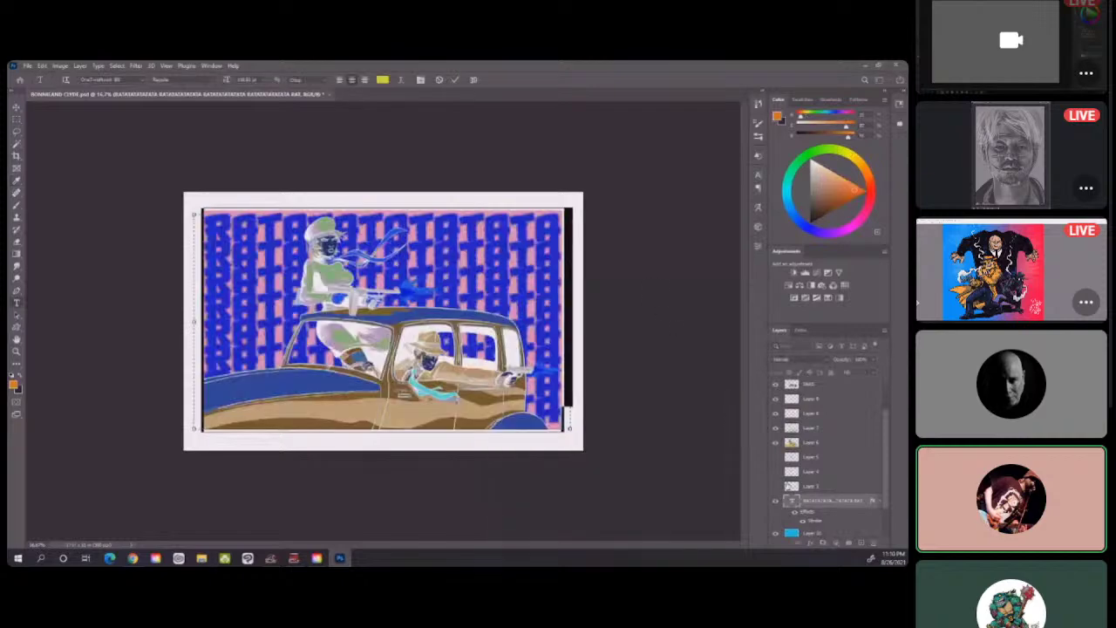
pyautogui.click(382, 79)
pyautogui.click(16, 381)
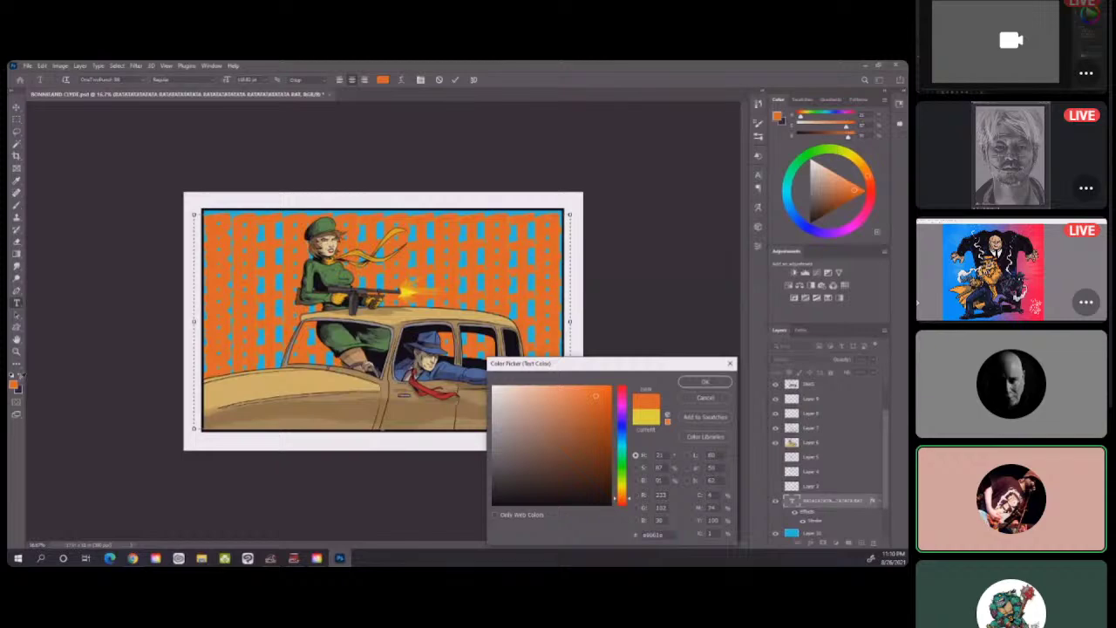
pyautogui.click(711, 383)
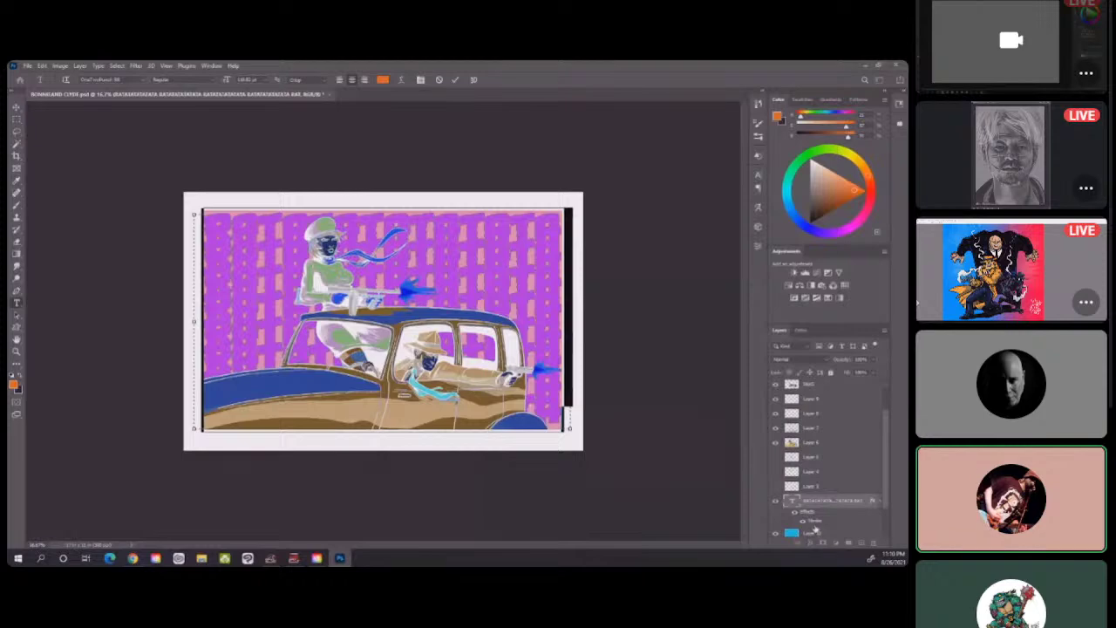
# Change the lettering's stroke colour to bright yellow and apply the layer style.
pyautogui.click(815, 524)
pyautogui.doubleClick(816, 523)
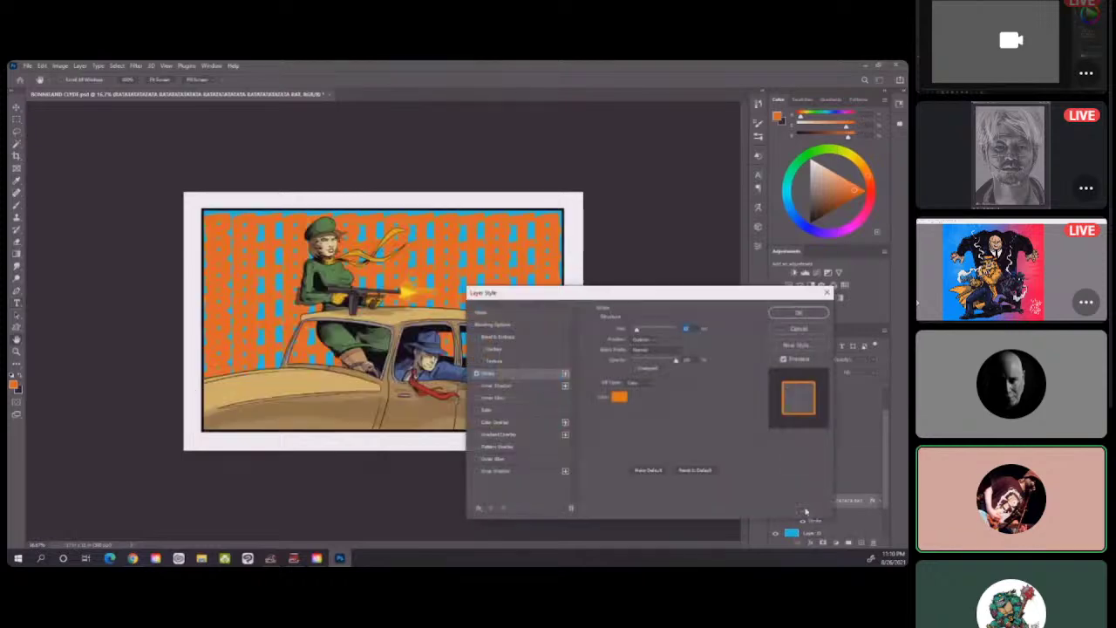
pyautogui.click(619, 397)
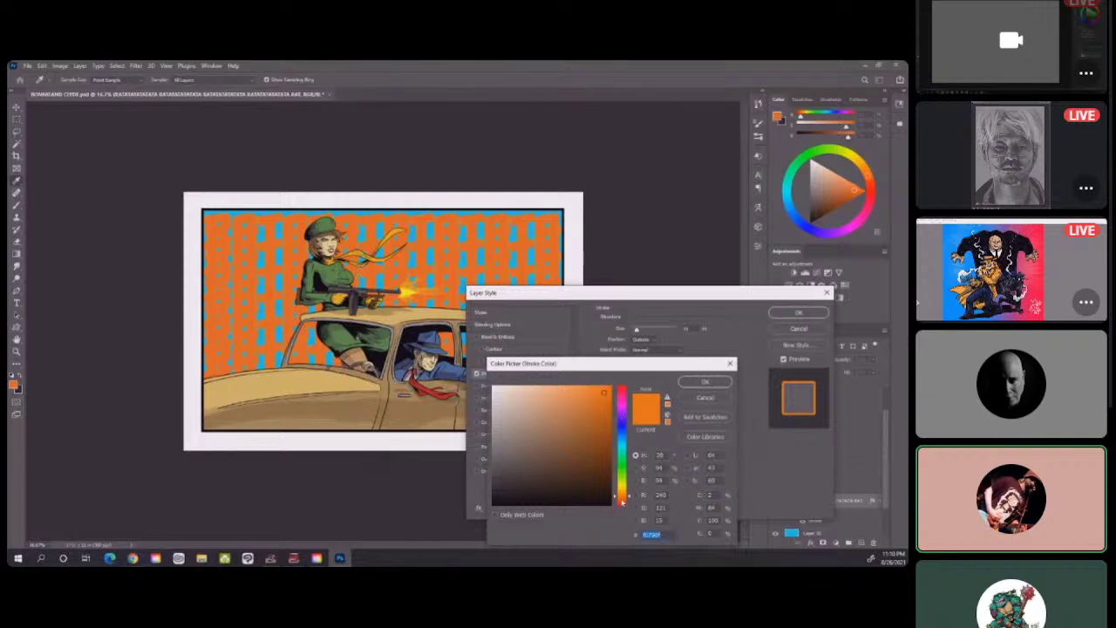
pyautogui.moveTo(624, 494)
pyautogui.mouseDown()
pyautogui.moveTo(622, 420)
pyautogui.moveTo(613, 453)
pyautogui.mouseUp()
pyautogui.click(608, 386)
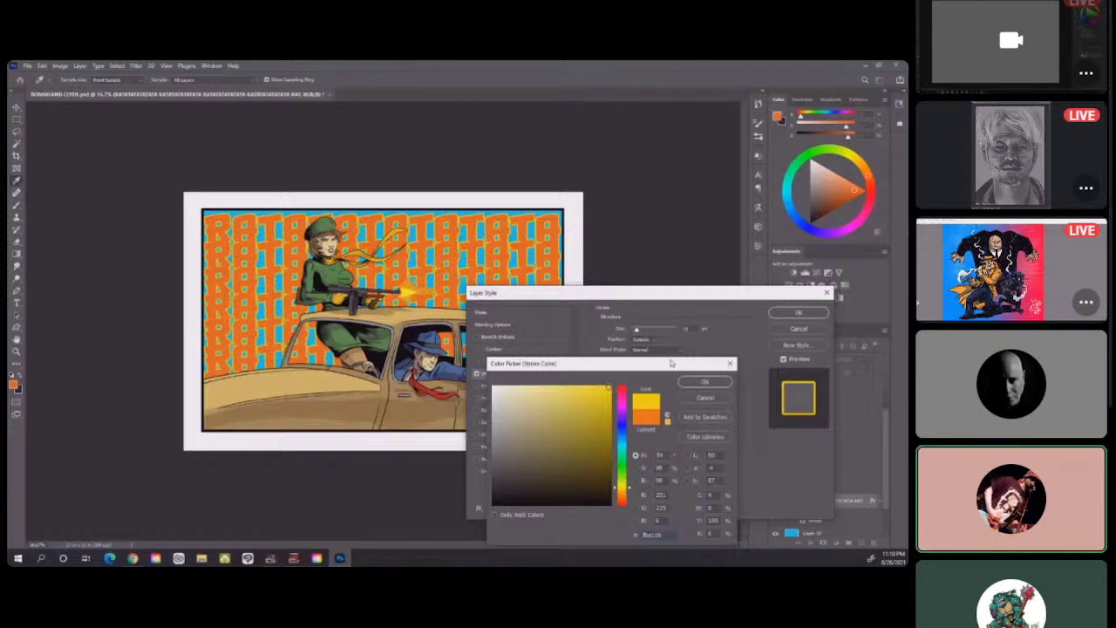
pyautogui.click(706, 383)
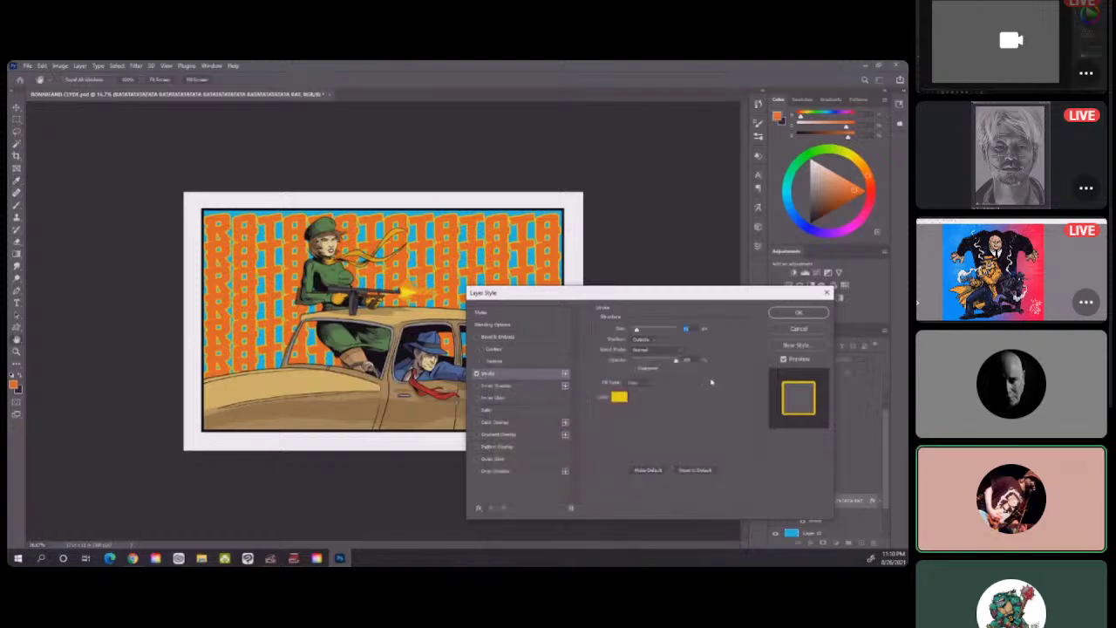
pyautogui.click(798, 312)
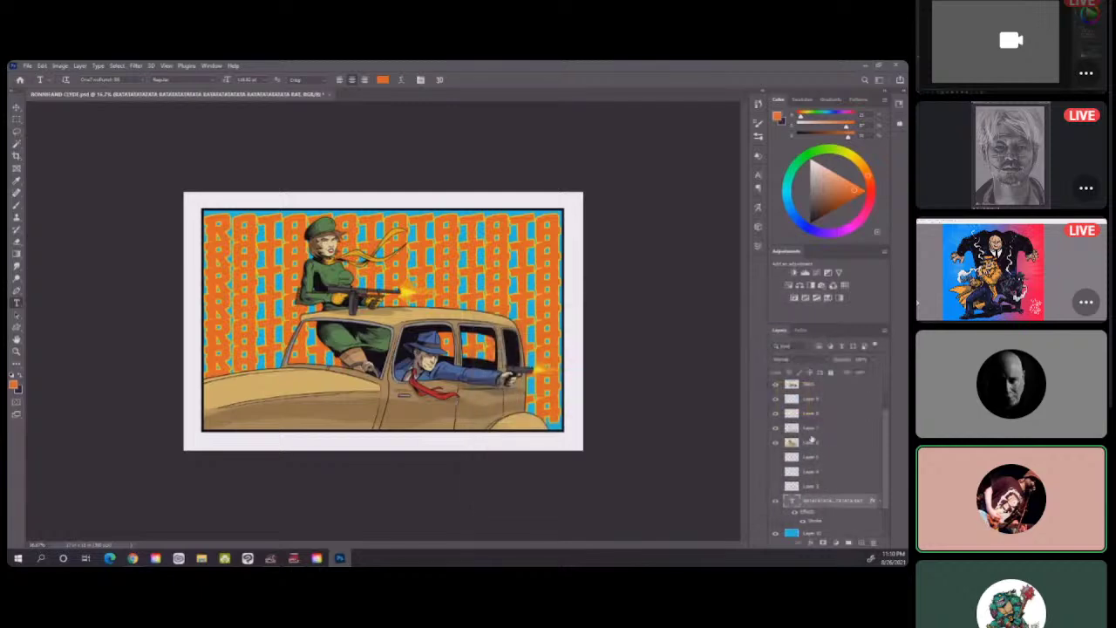
# Add a new layer above the lettering, try Magic Wand selections on the canvas and the lettering, and clear the selection.
pyautogui.click(860, 542)
pyautogui.click(16, 148)
pyautogui.click(192, 440)
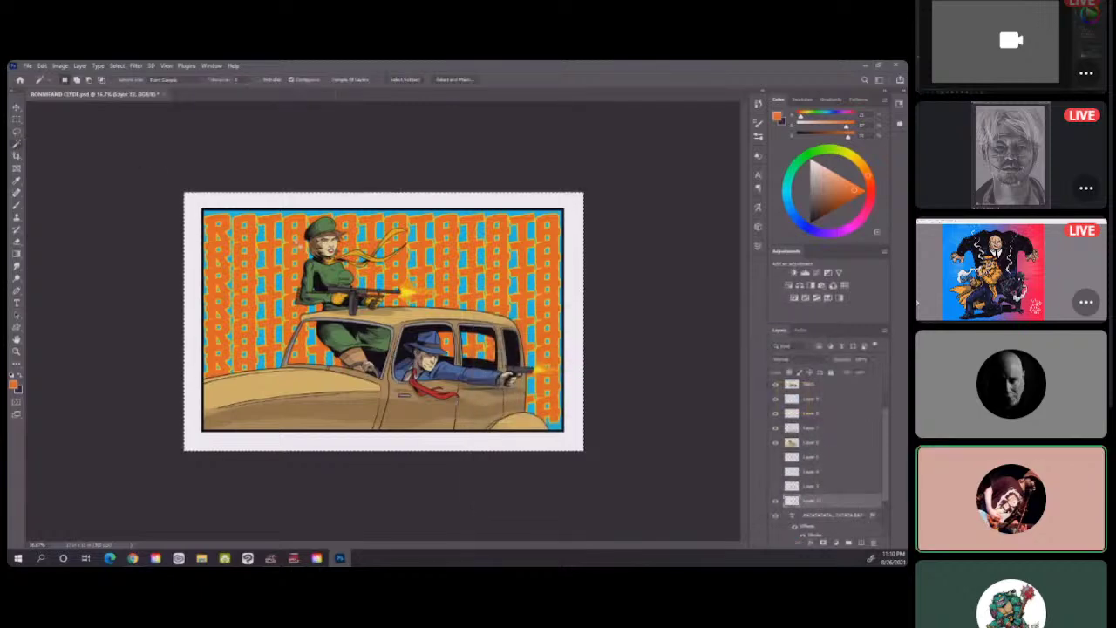
pyautogui.click(820, 515)
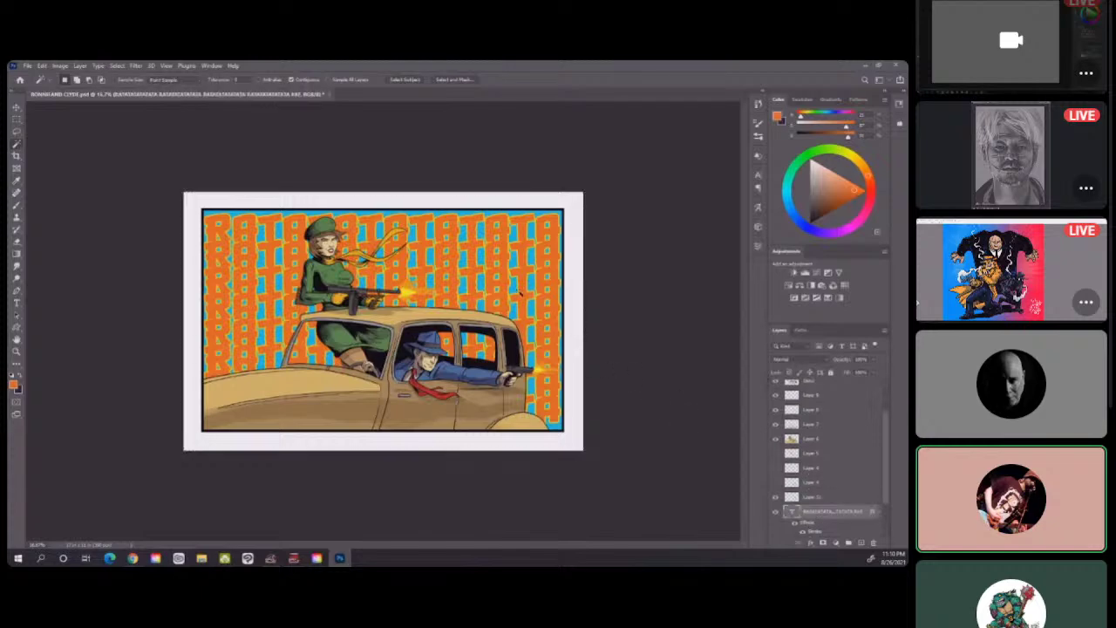
pyautogui.click(512, 276)
pyautogui.hotkey('ctrl', 'd')
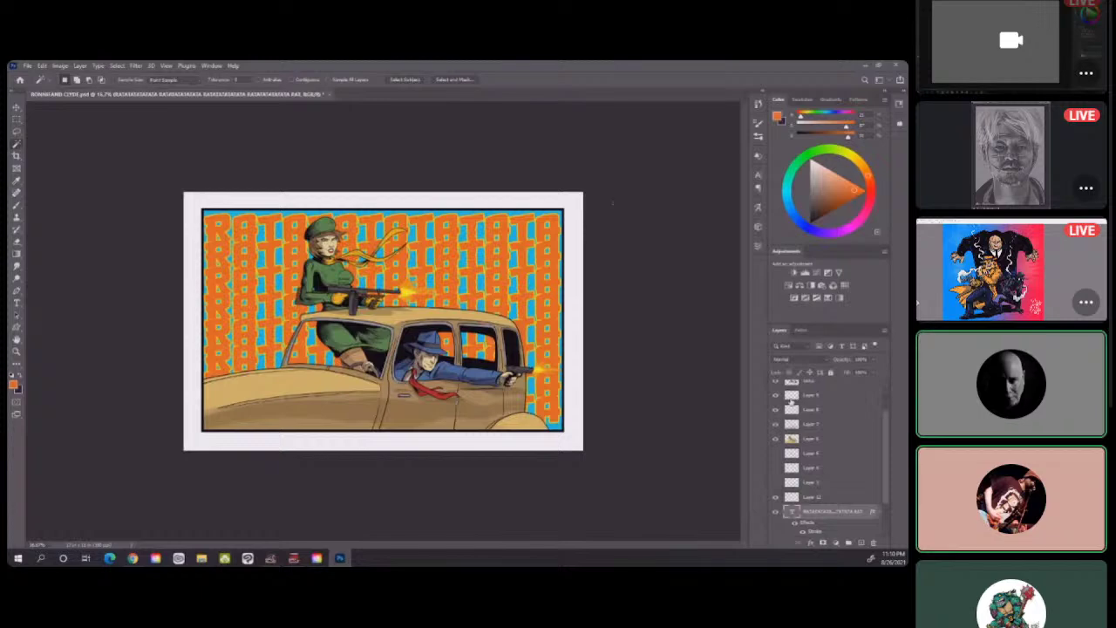
# Recolour all the sound-effect text to a golden amber and commit the change.
pyautogui.doubleClick(792, 513)
pyautogui.click(382, 79)
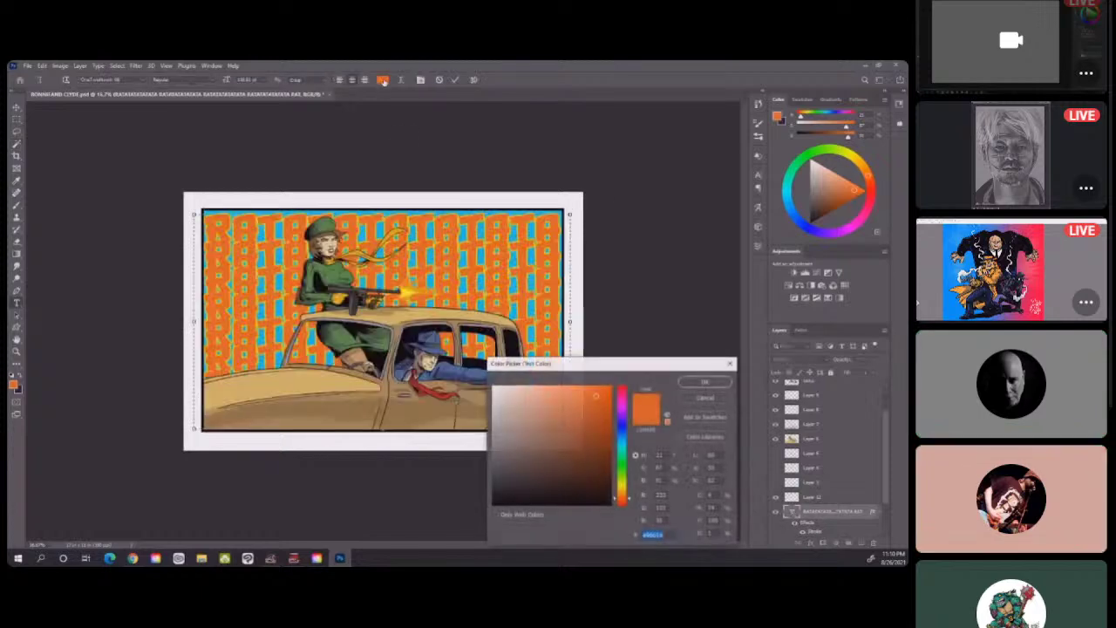
pyautogui.click(624, 492)
pyautogui.moveTo(596, 396); pyautogui.dragTo(606, 391)
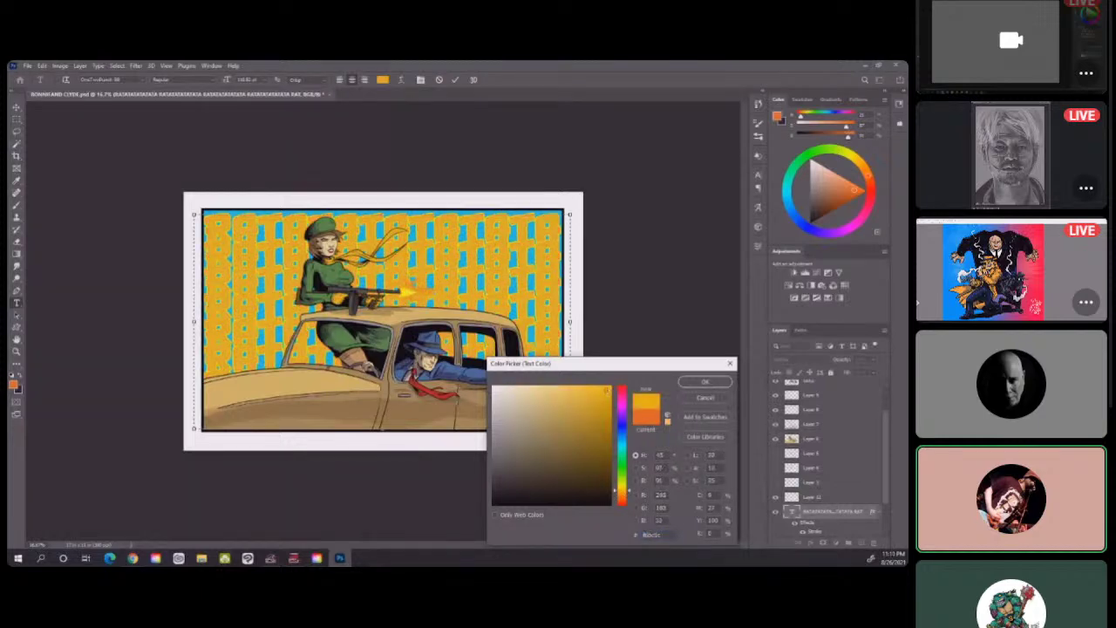
pyautogui.click(695, 384)
pyautogui.hotkey('ctrl', 'Return')
pyautogui.press('w')
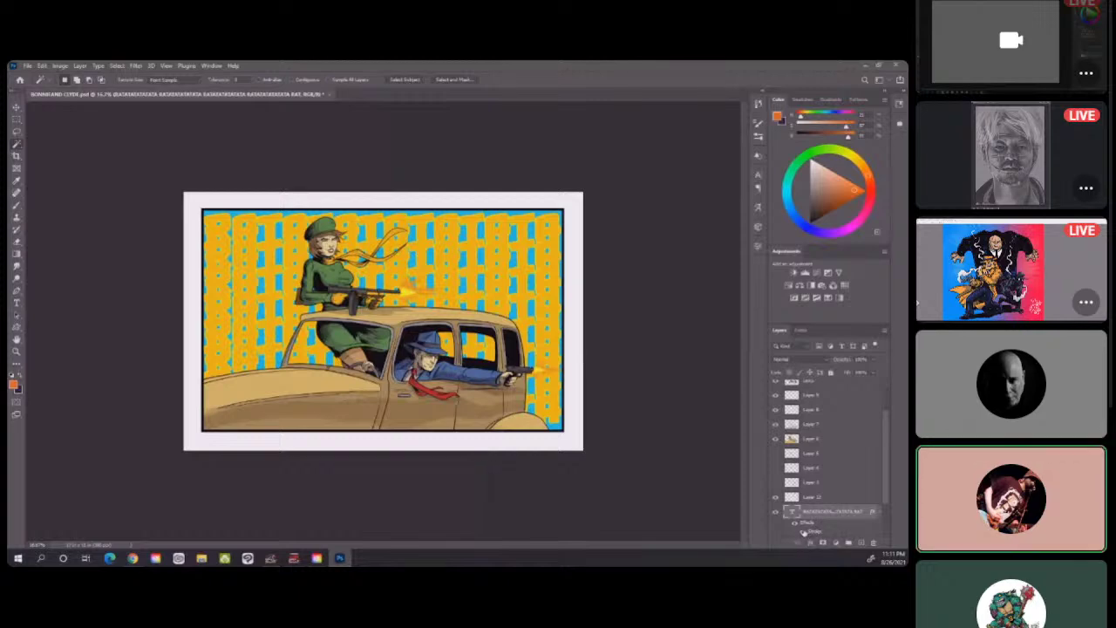
# Change the lettering's stroke colour to vivid blue and apply the layer style.
pyautogui.scroll(-3, 867, 508)
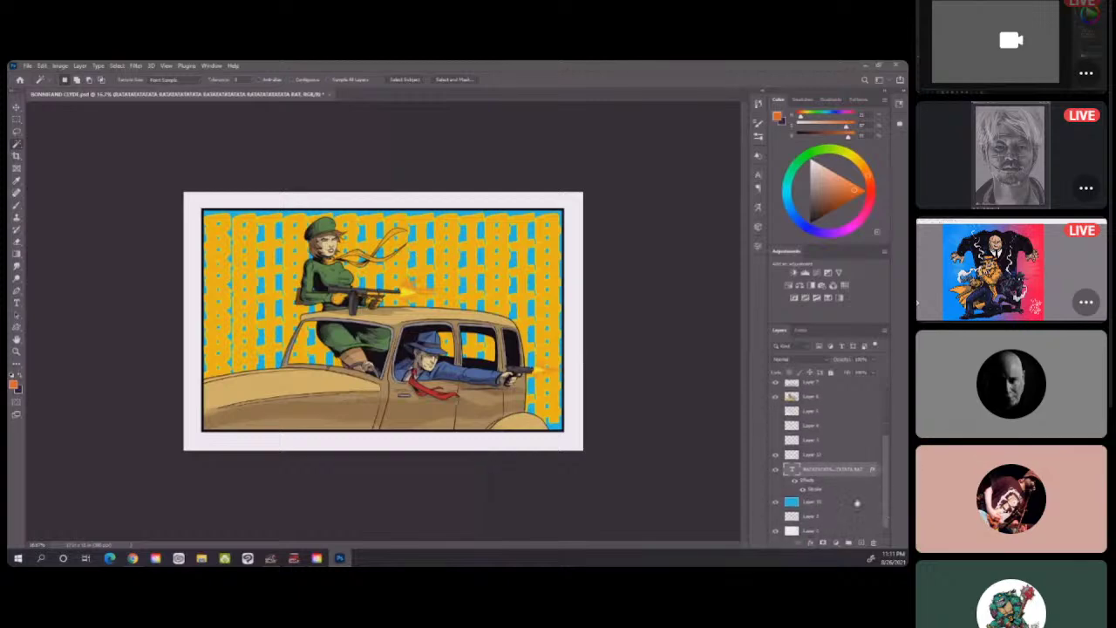
pyautogui.doubleClick(812, 492)
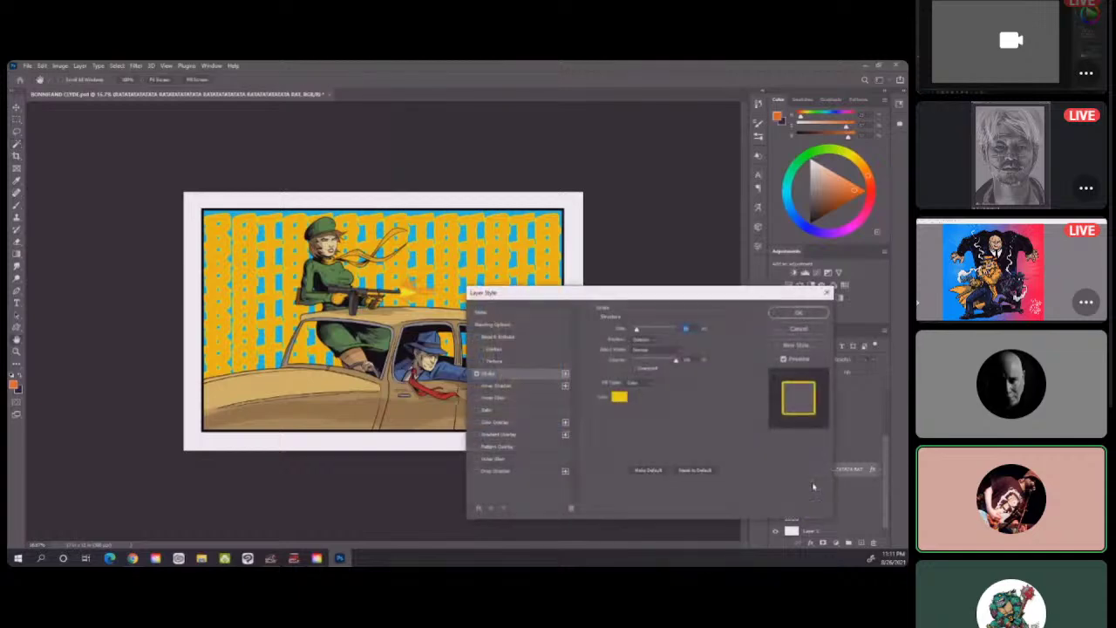
pyautogui.click(619, 397)
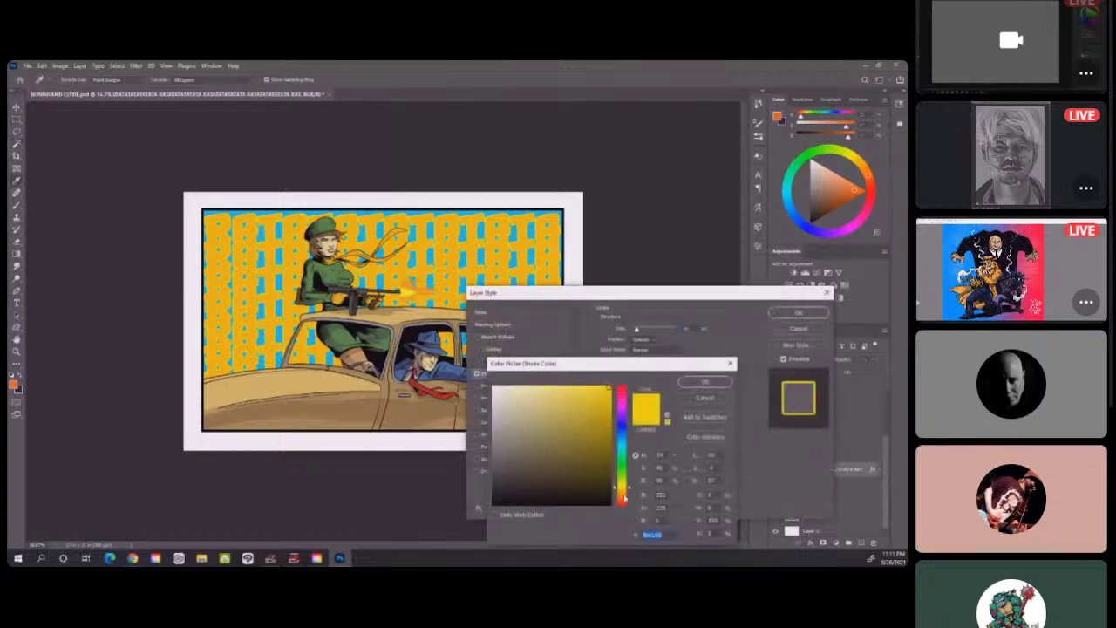
pyautogui.click(624, 495)
pyautogui.moveTo(624, 495); pyautogui.dragTo(625, 427)
pyautogui.click(705, 381)
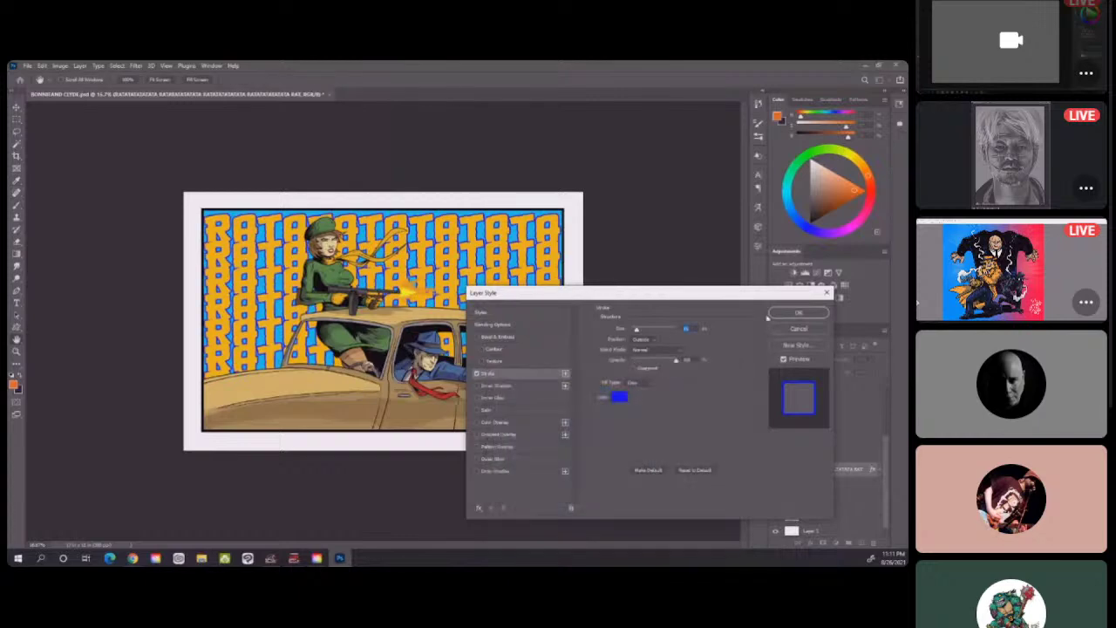
pyautogui.click(798, 312)
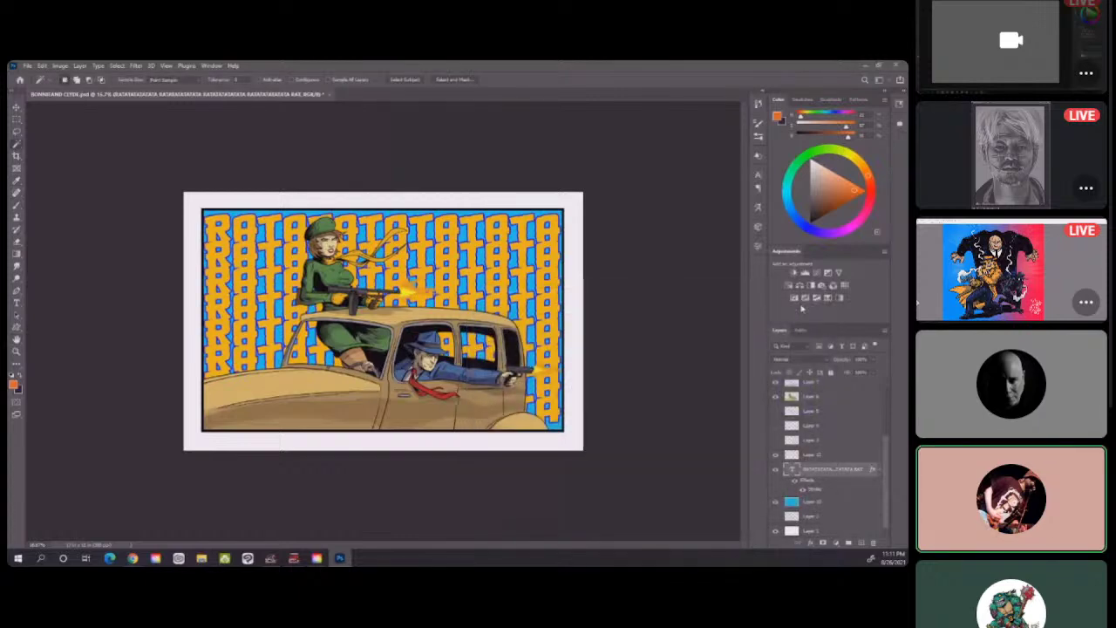
# Change the sound-effect lettering's stroke colour to burnt orange and apply the layer style.
pyautogui.doubleClick(815, 491)
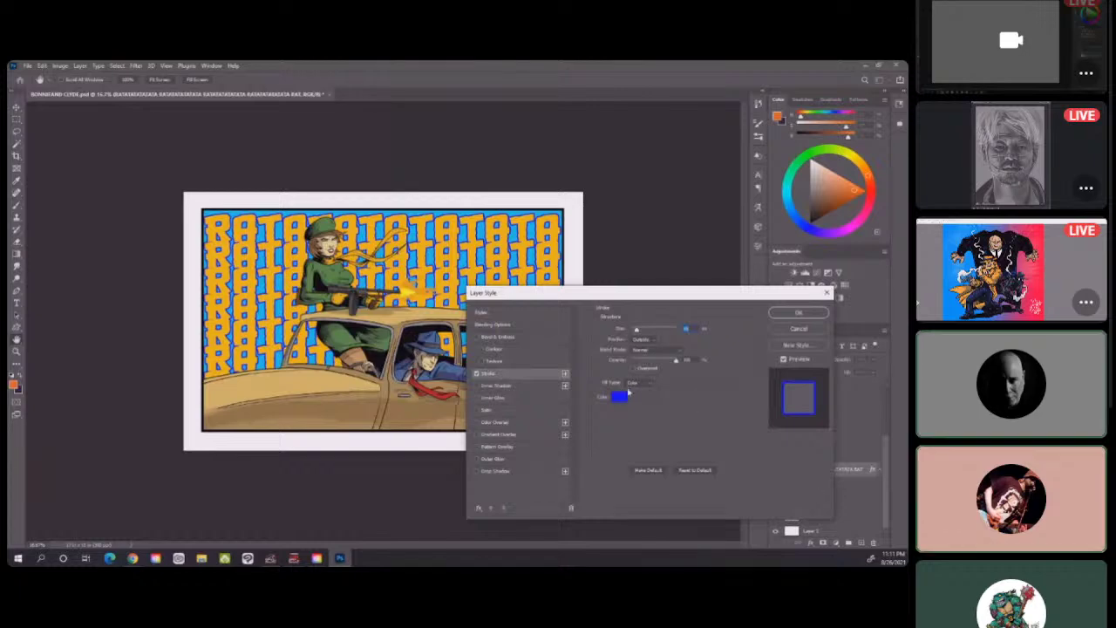
pyautogui.click(618, 396)
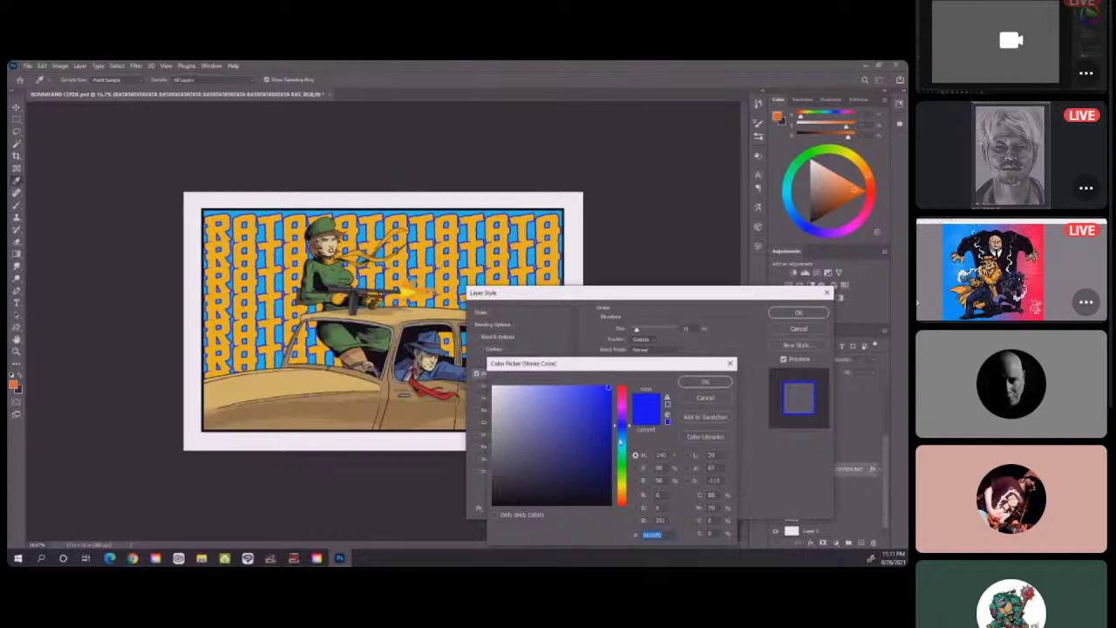
pyautogui.click(622, 500)
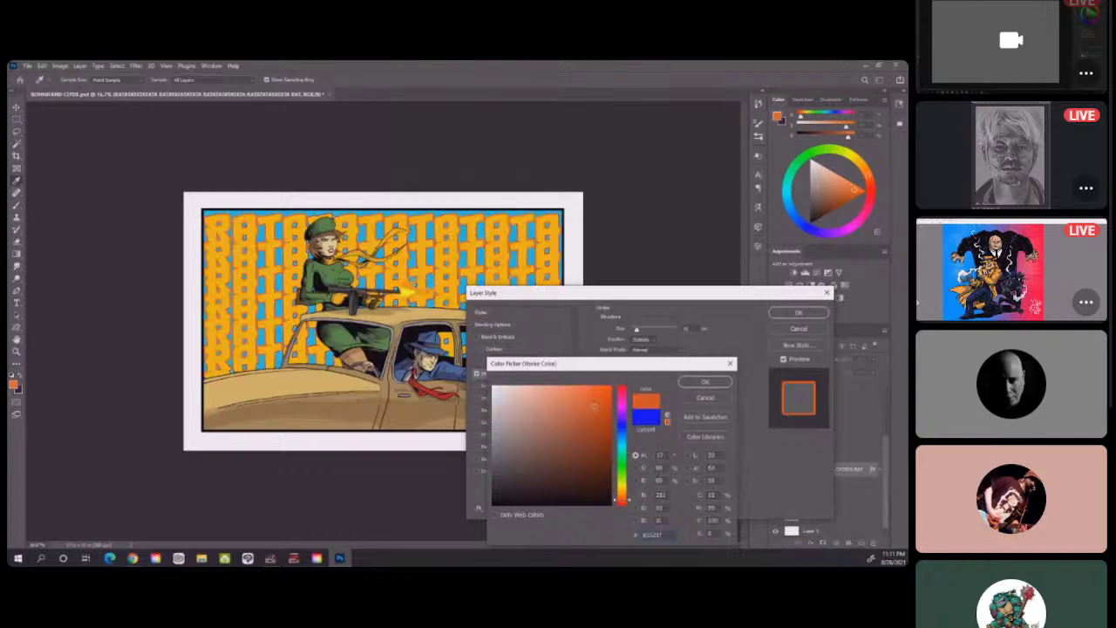
pyautogui.click(594, 414)
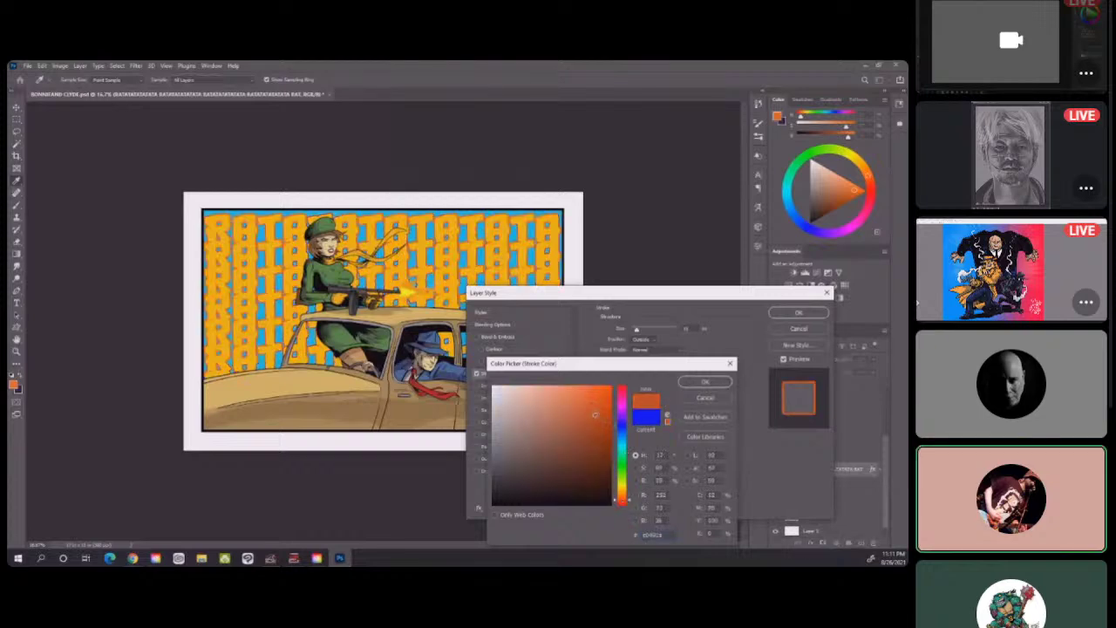
pyautogui.click(705, 381)
pyautogui.click(799, 312)
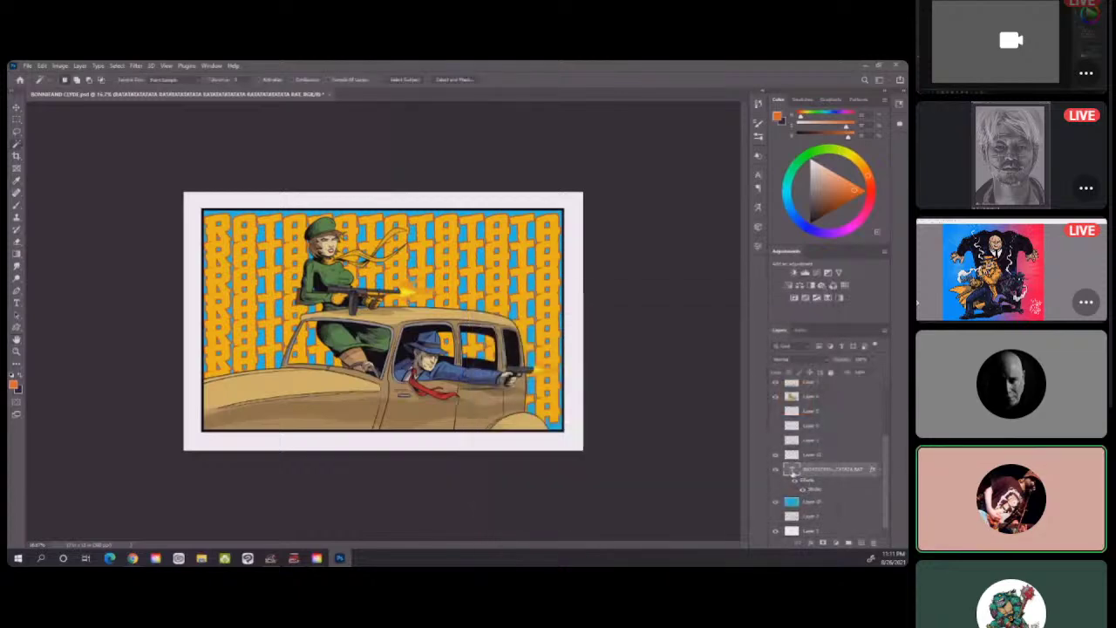
# Reopen the sound-effect text's colour, test several orange and red tones, and set the fill to golden yellow.
pyautogui.doubleClick(792, 473)
pyautogui.click(382, 79)
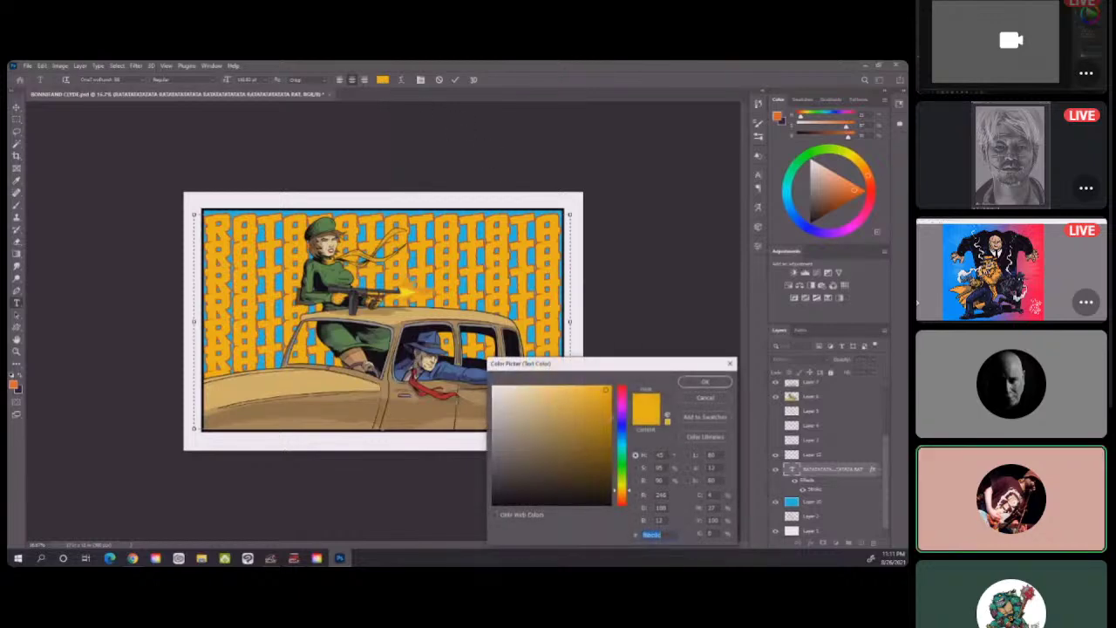
pyautogui.click(594, 404)
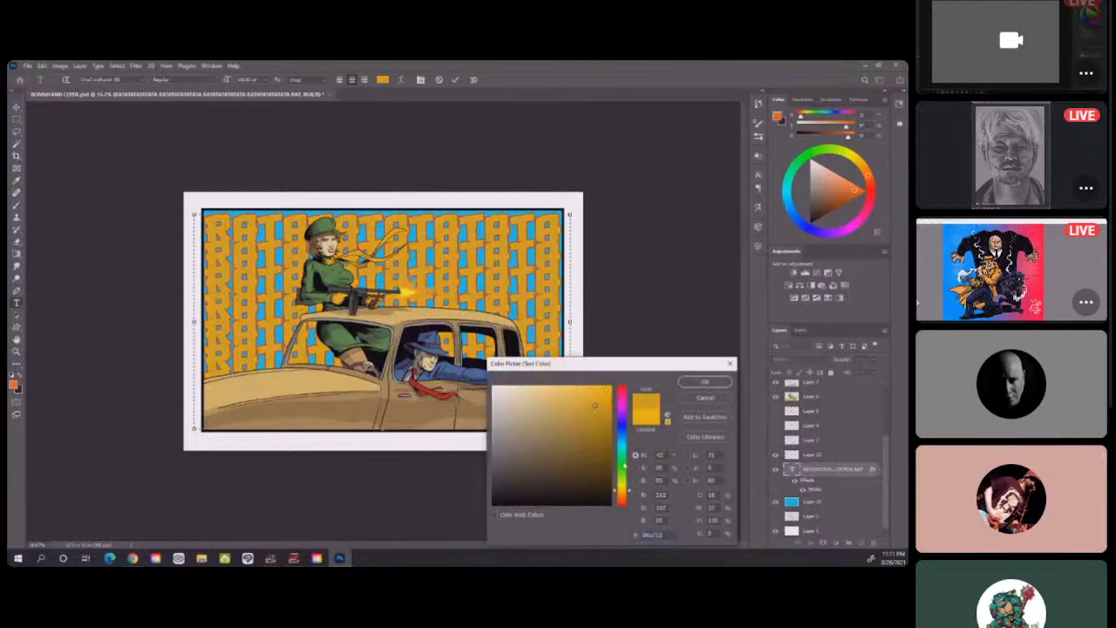
pyautogui.moveTo(626, 492); pyautogui.dragTo(626, 496)
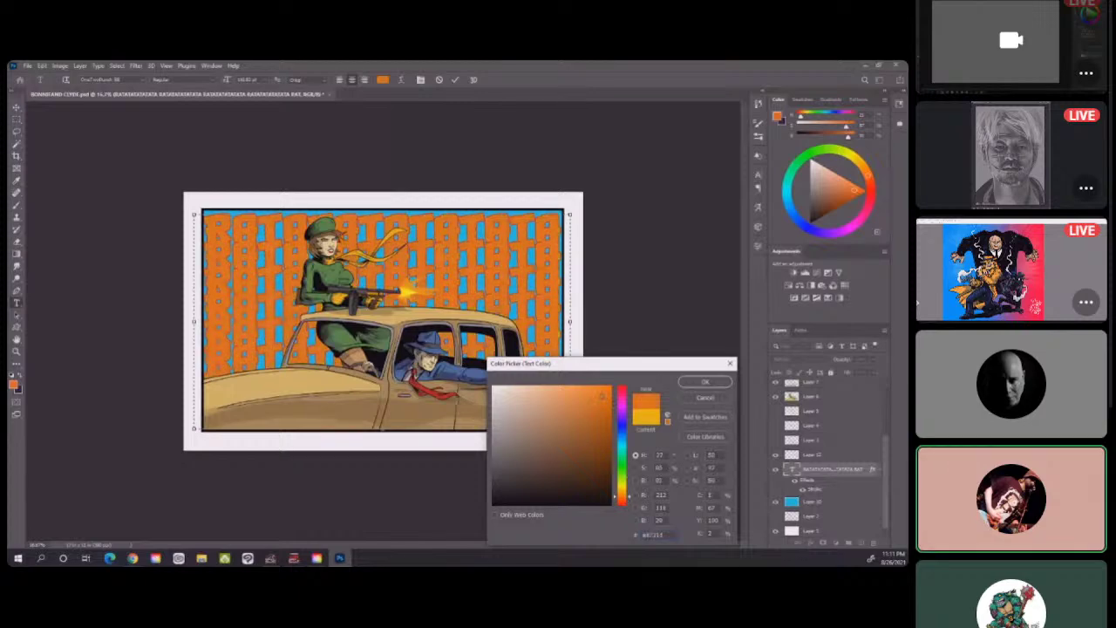
pyautogui.click(619, 407)
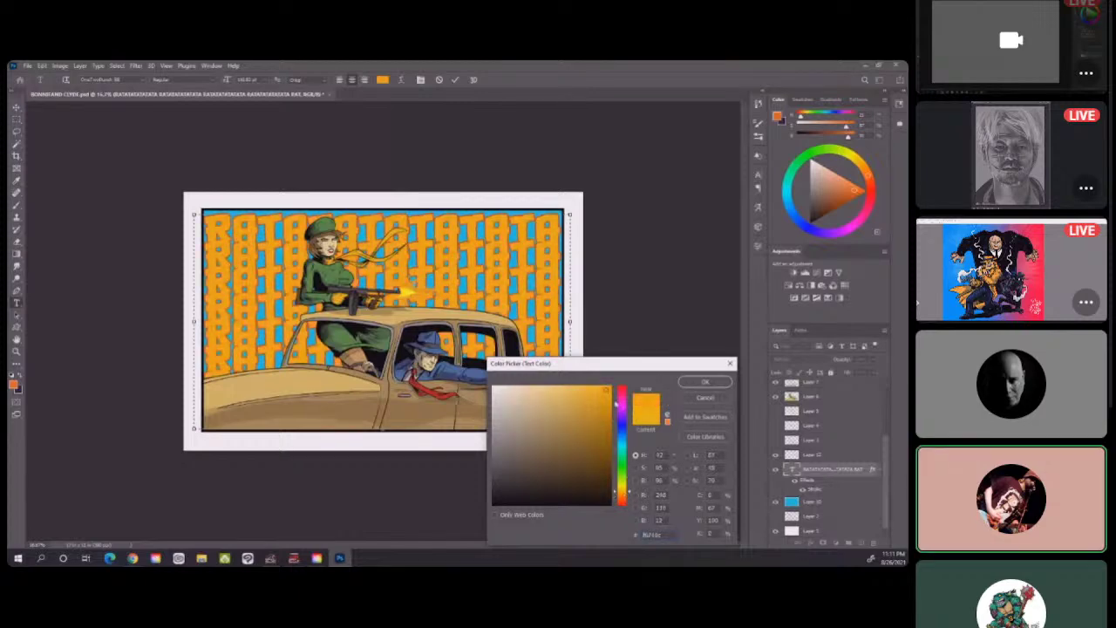
pyautogui.moveTo(614, 408); pyautogui.dragTo(614, 391)
pyautogui.click(621, 500)
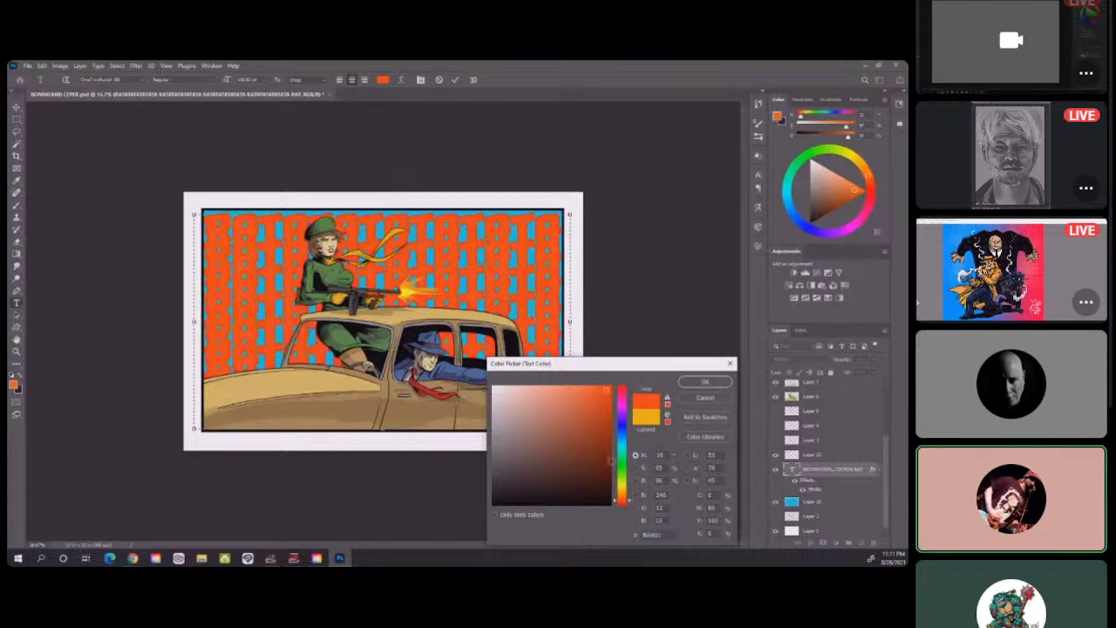
pyautogui.click(593, 415)
pyautogui.moveTo(592, 415); pyautogui.dragTo(592, 415)
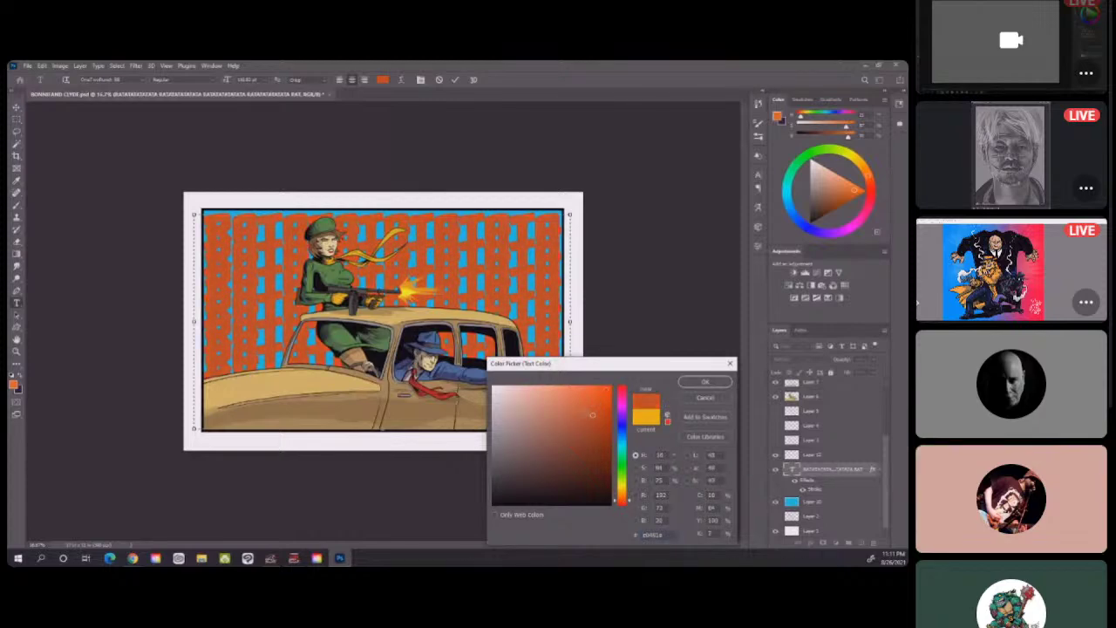
pyautogui.click(603, 393)
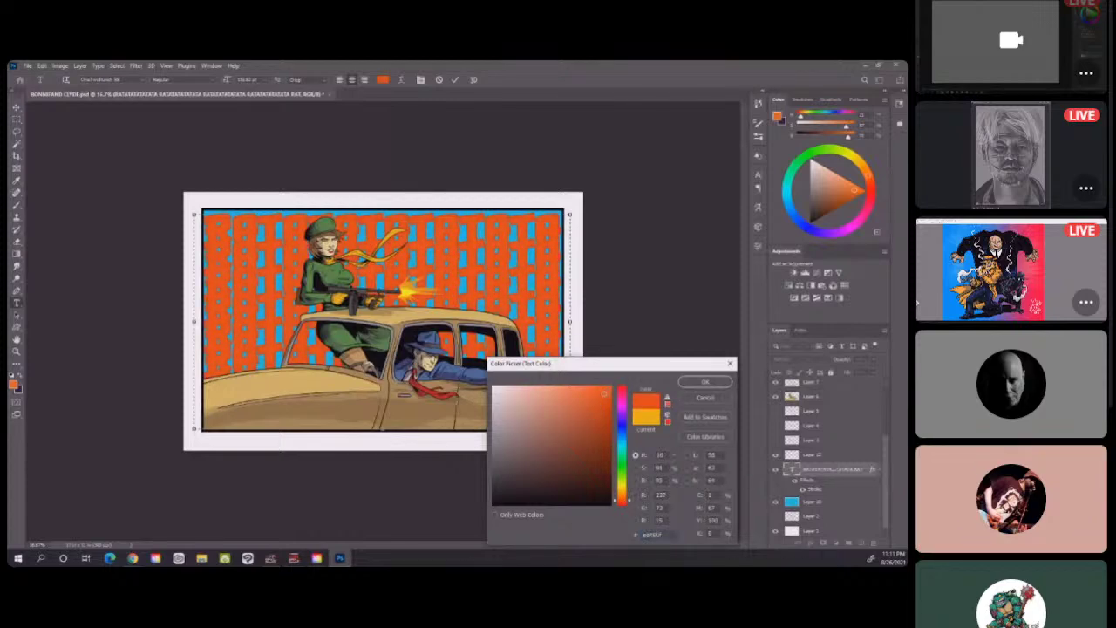
pyautogui.click(622, 494)
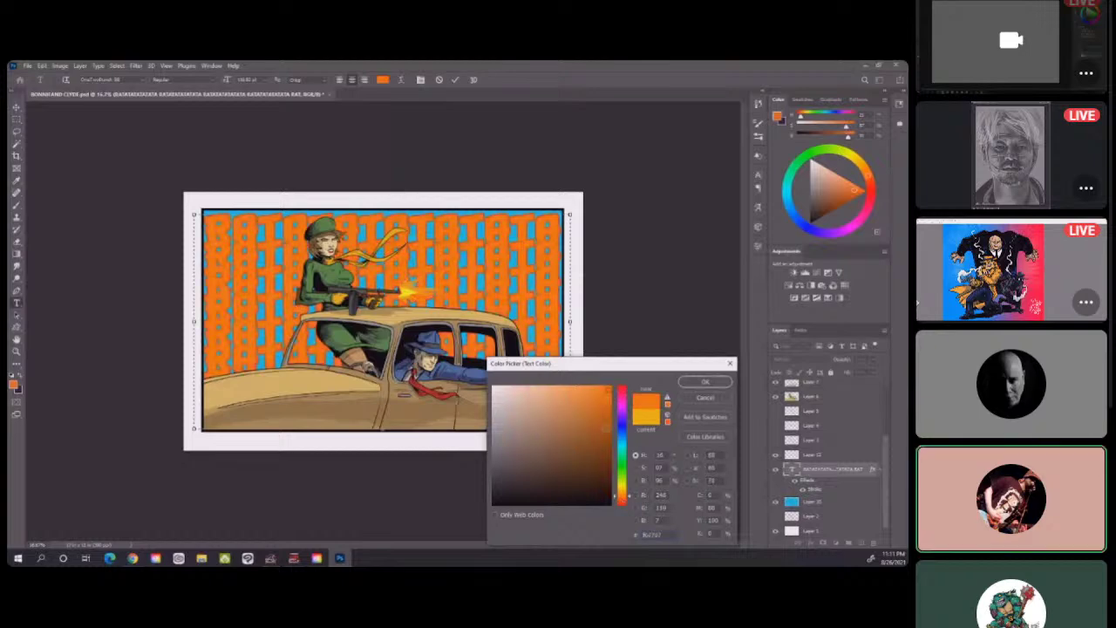
pyautogui.click(606, 397)
pyautogui.click(602, 395)
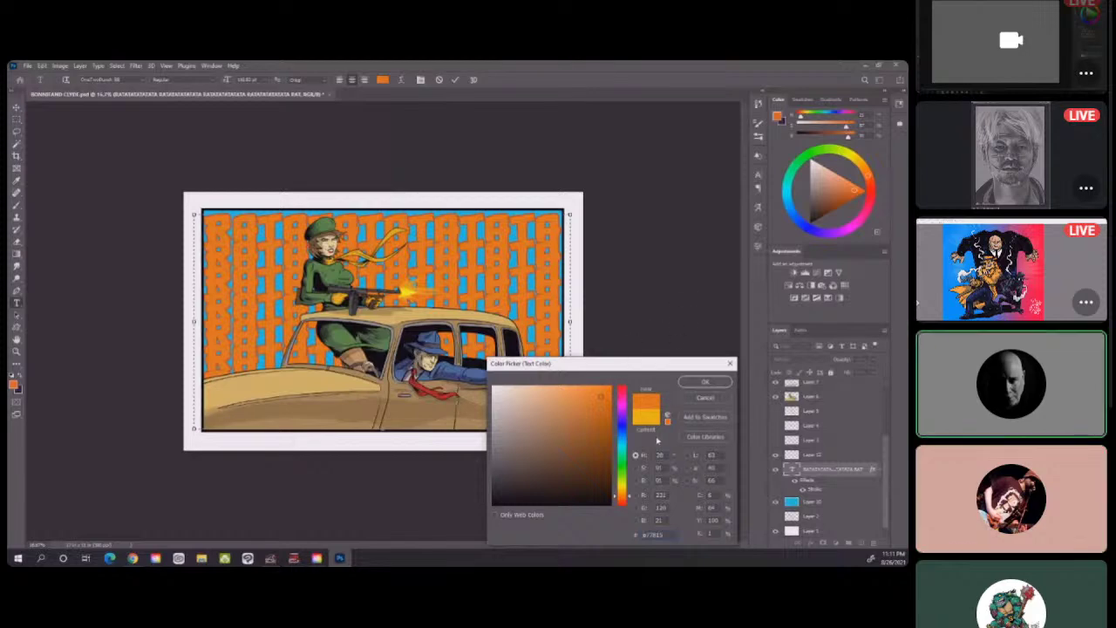
pyautogui.click(622, 491)
pyautogui.click(702, 383)
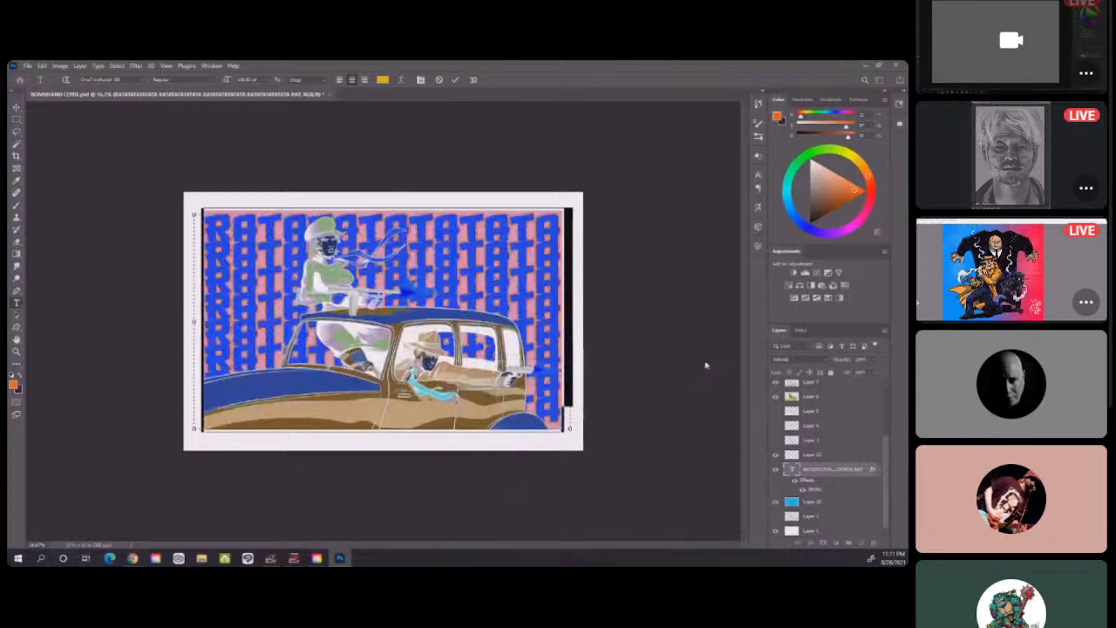
# Thicken the lettering's orange stroke slightly and apply the layer style.
pyautogui.doubleClick(814, 490)
pyautogui.moveTo(645, 332); pyautogui.dragTo(639, 330)
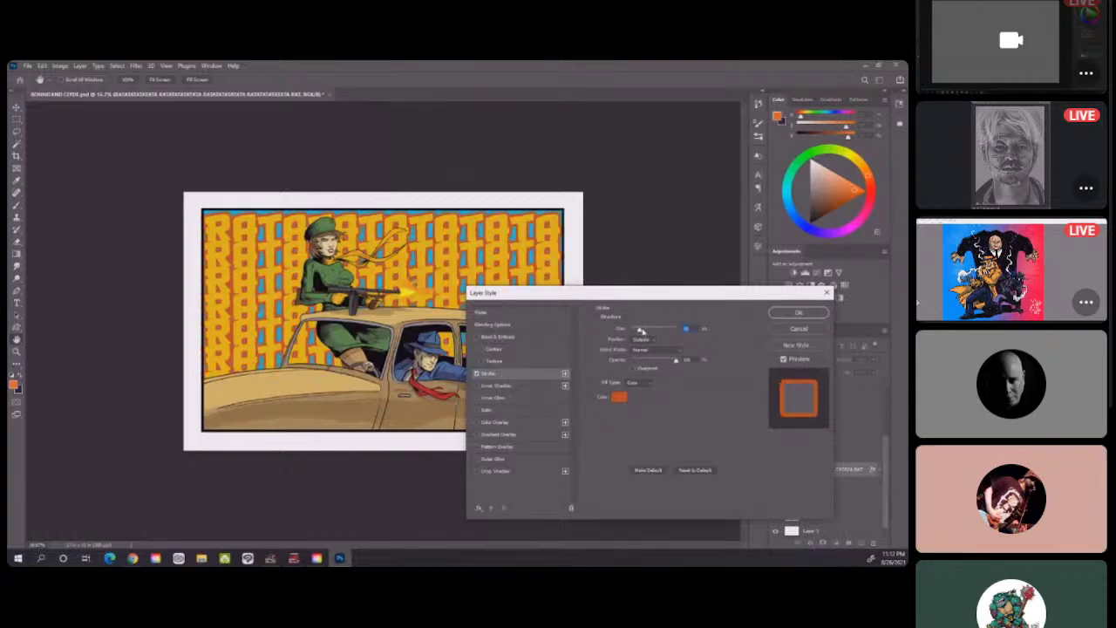
pyautogui.click(797, 313)
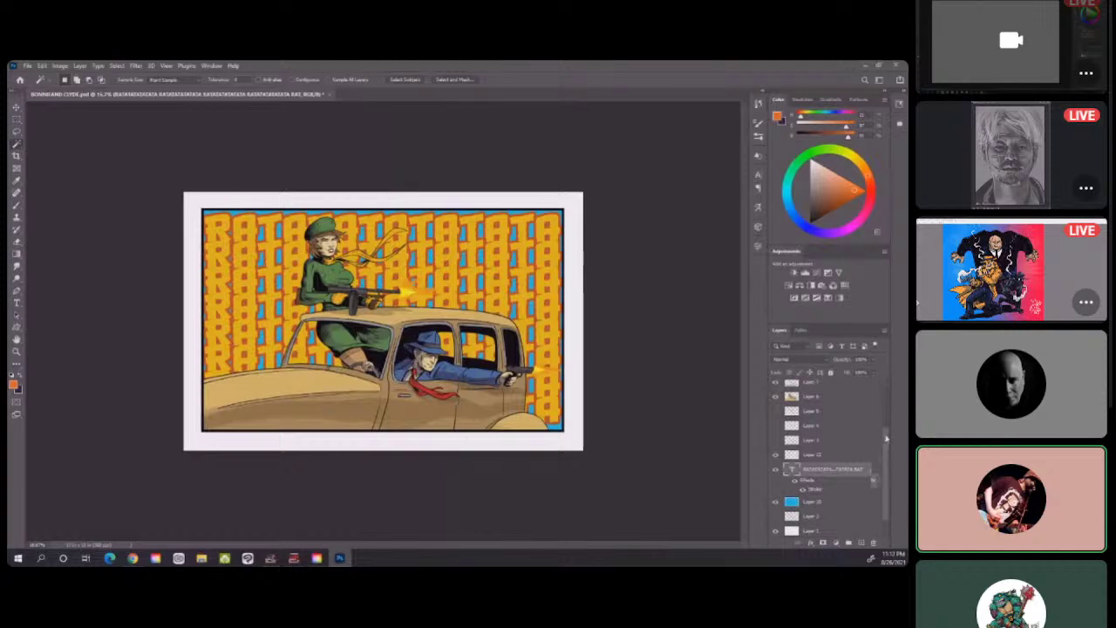
# On Layer 6, set the foreground colour to a muted purple and recolour the woman's scarf and gloves with it.
pyautogui.scroll(3, 883, 446)
pyautogui.click(813, 477)
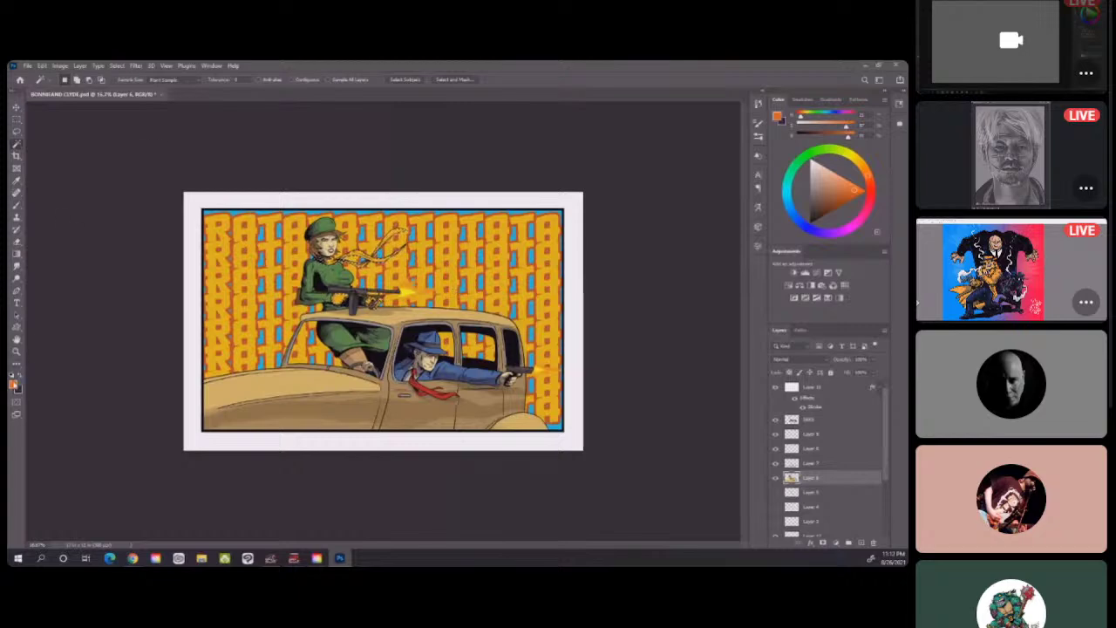
pyautogui.click(14, 384)
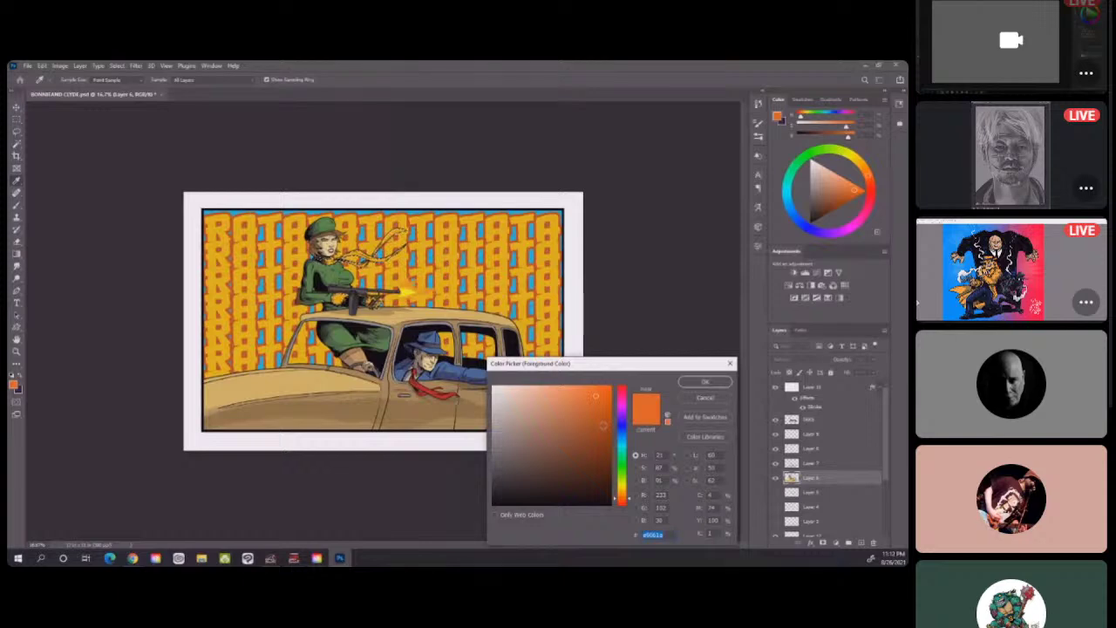
pyautogui.click(620, 415)
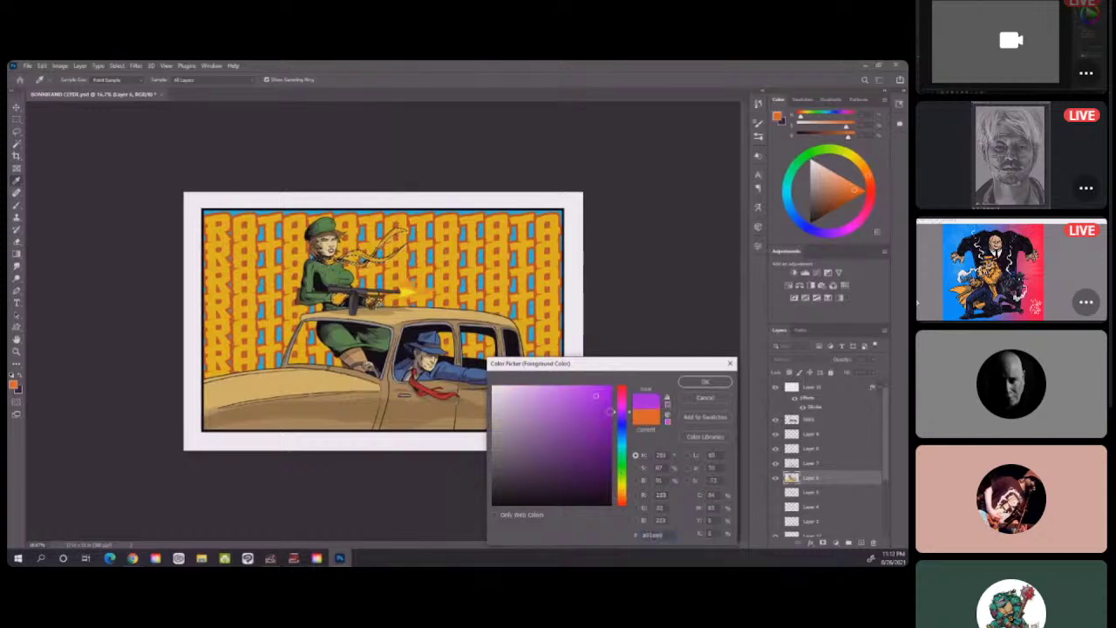
pyautogui.click(576, 410)
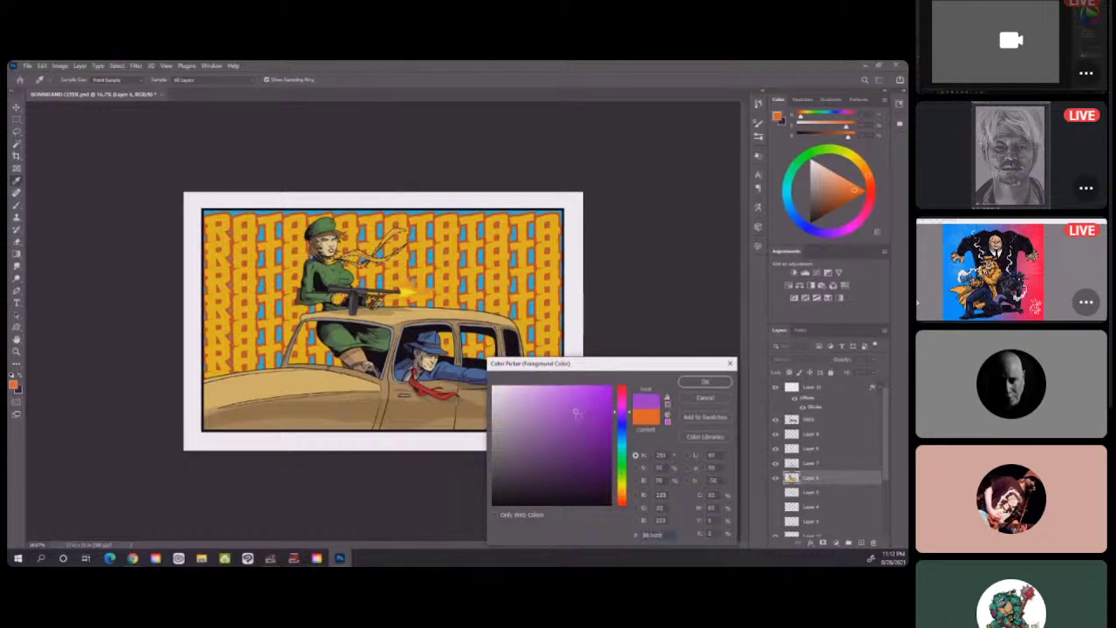
pyautogui.moveTo(575, 410); pyautogui.dragTo(576, 413)
pyautogui.click(569, 412)
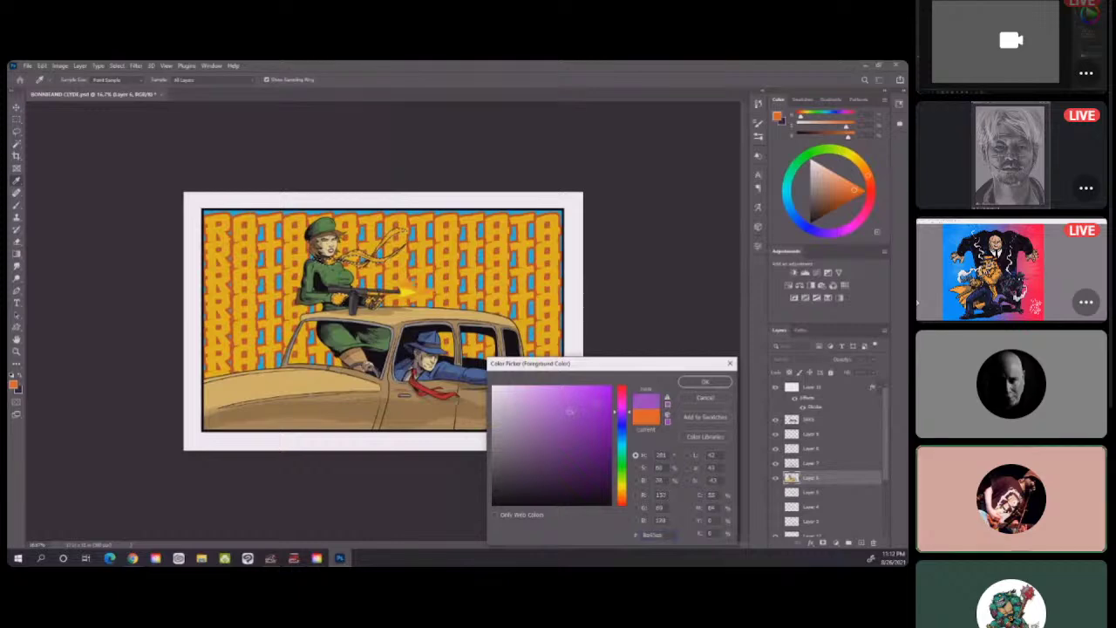
pyautogui.click(688, 382)
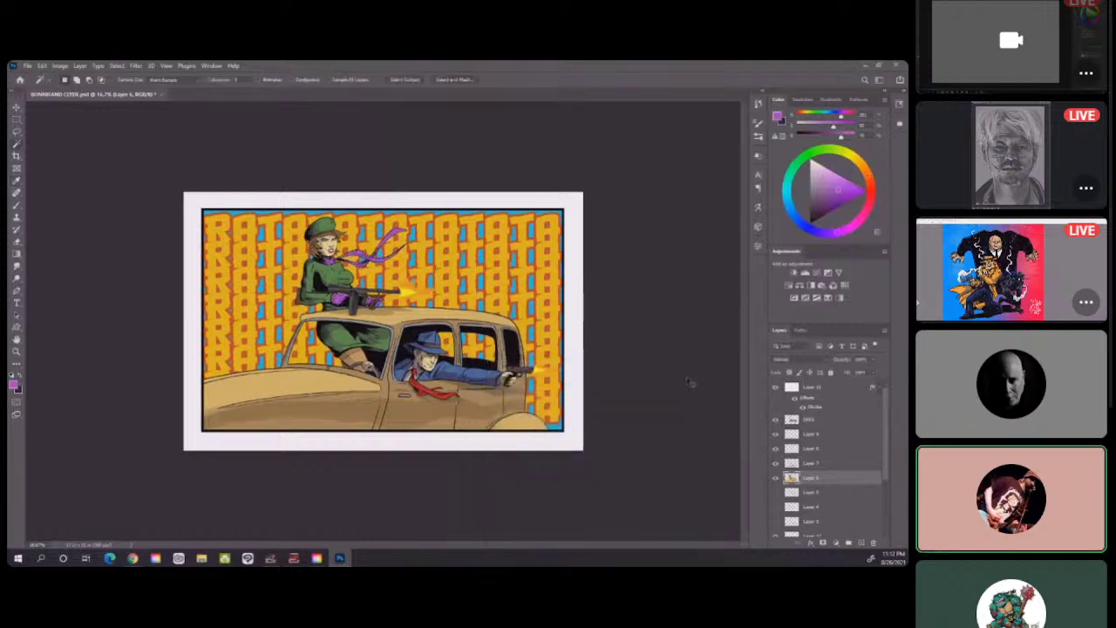
# Switch to the Brush tool and choose the Kyle's Manga - Smoothy preset.
pyautogui.hotkey('ctrl', '+')
pyautogui.hotkey('ctrl', '+')
pyautogui.click(17, 119)
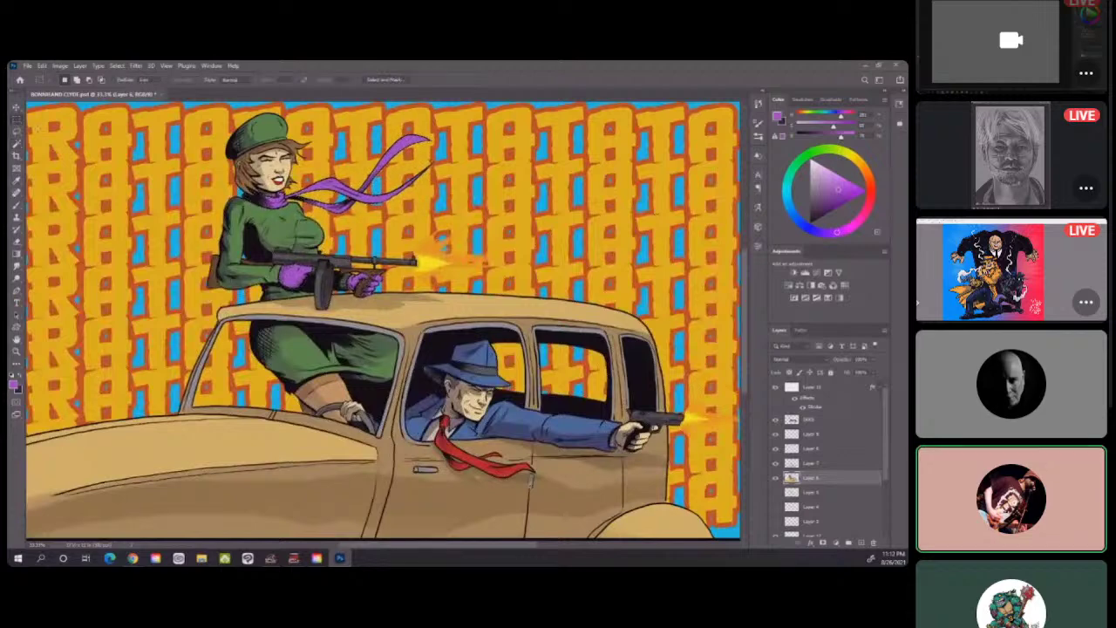
pyautogui.click(17, 244)
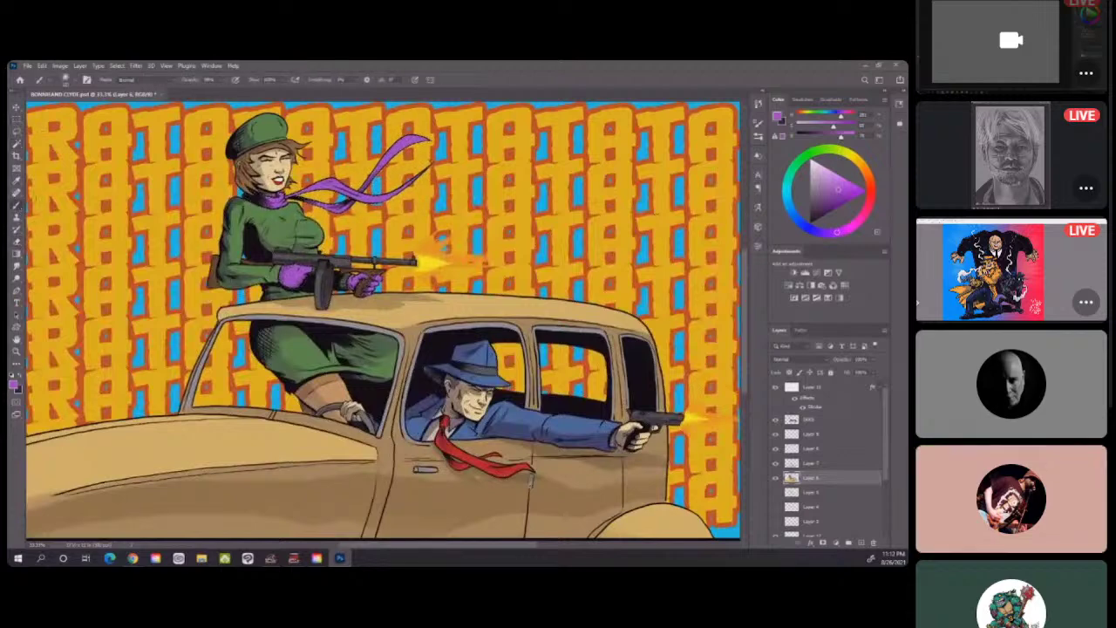
pyautogui.click(75, 83)
pyautogui.click(271, 206)
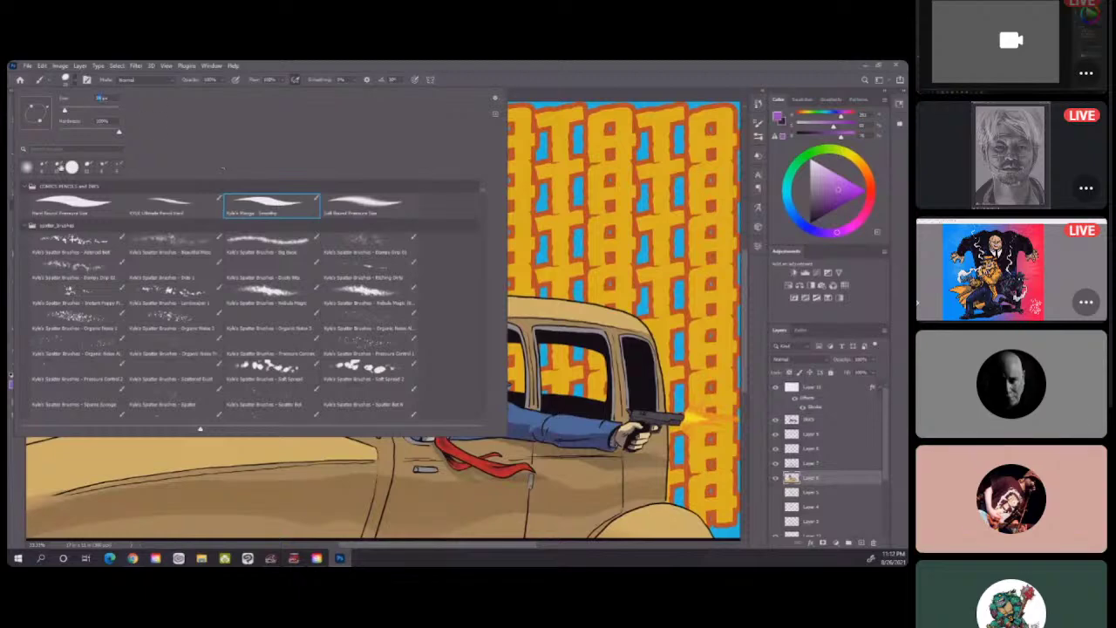
pyautogui.press('Return')
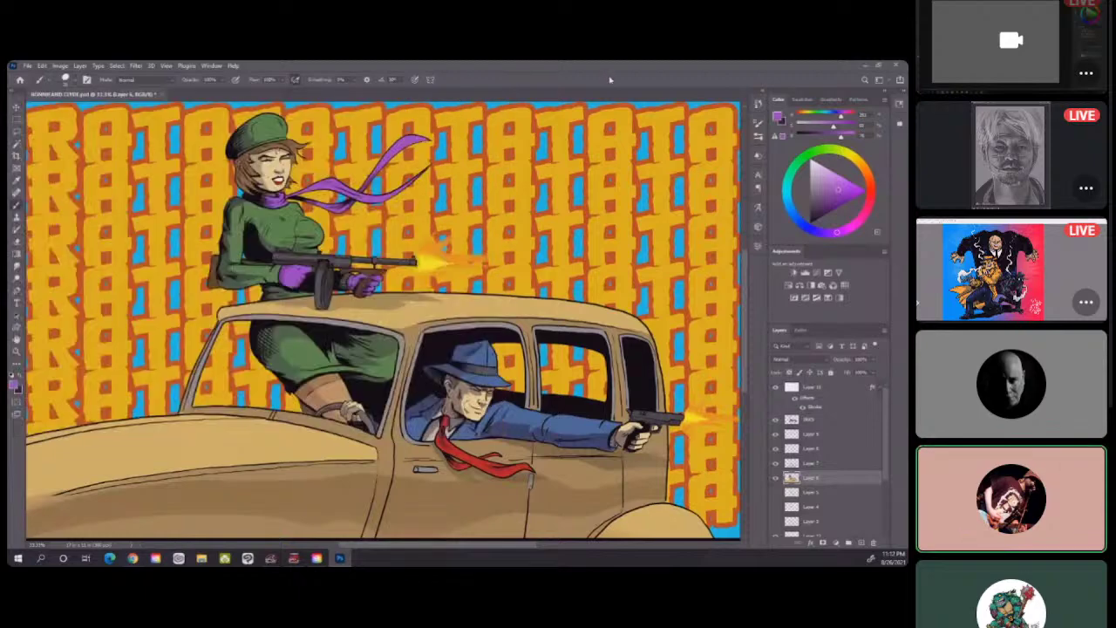
# Select the woman's green outfit, add a new layer above Layer 6, and brush purple stripes onto her forearm sleeve.
pyautogui.press('w')
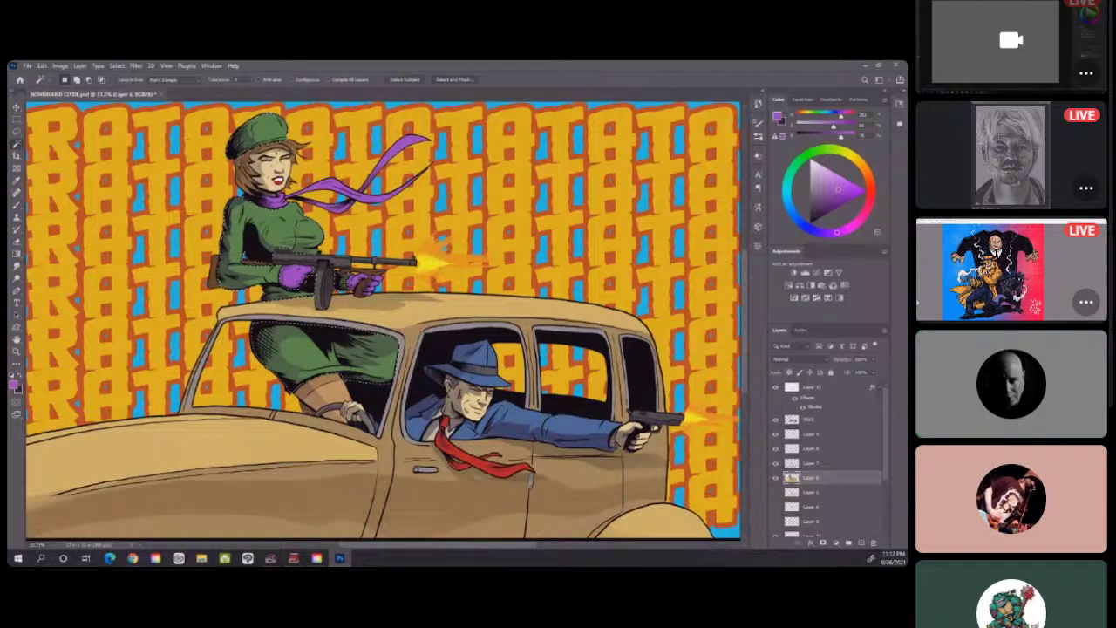
pyautogui.click(132, 558)
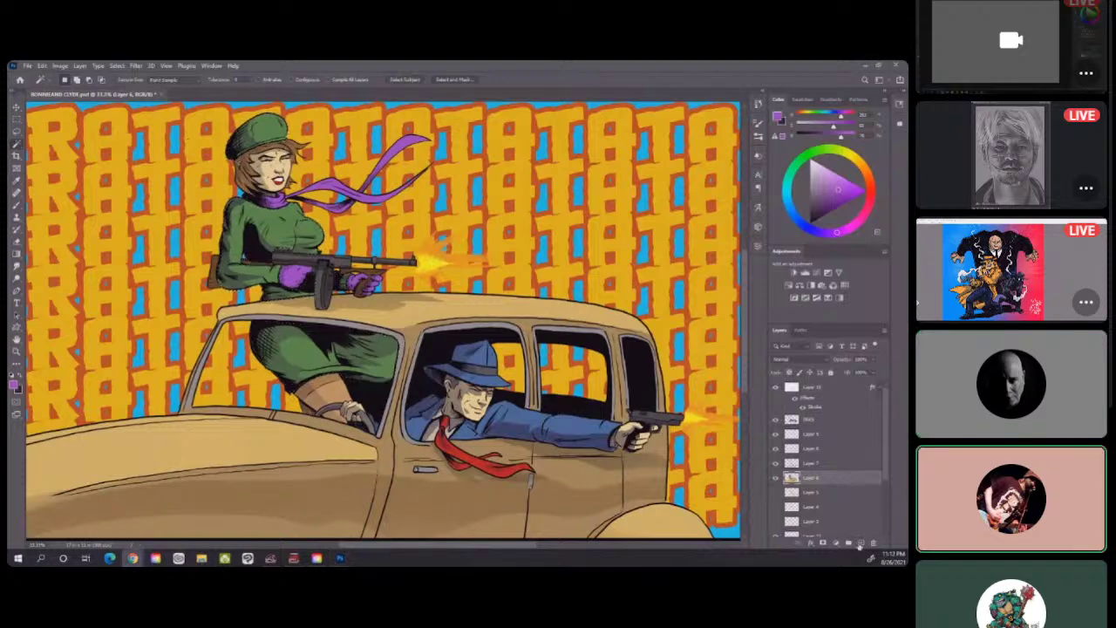
pyautogui.click(845, 492)
pyautogui.click(16, 206)
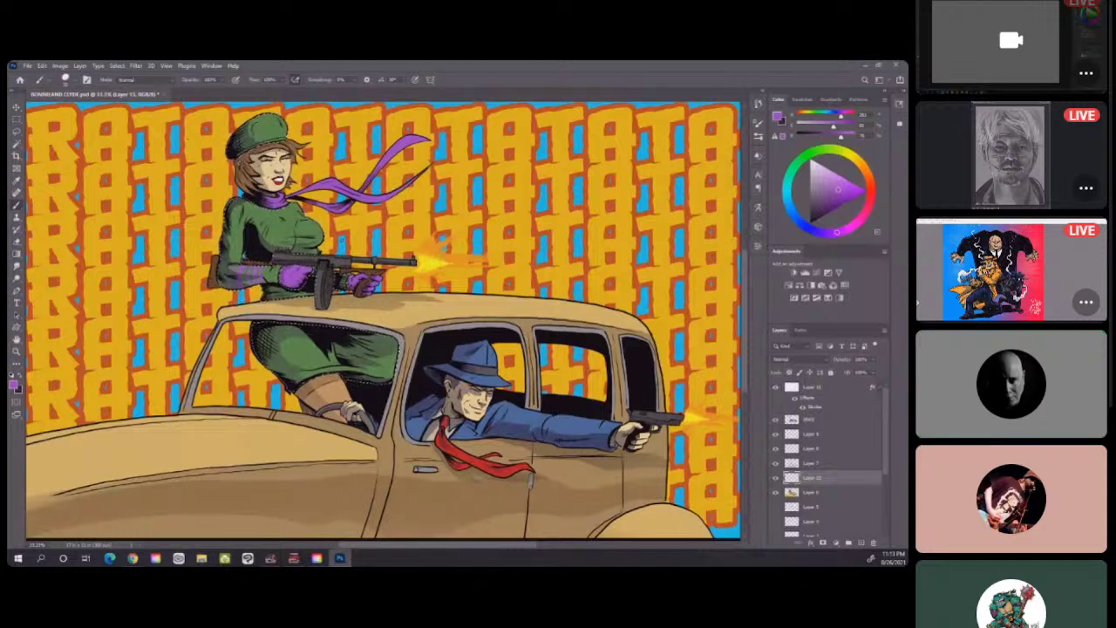
pyautogui.scroll(3, 383, 323)
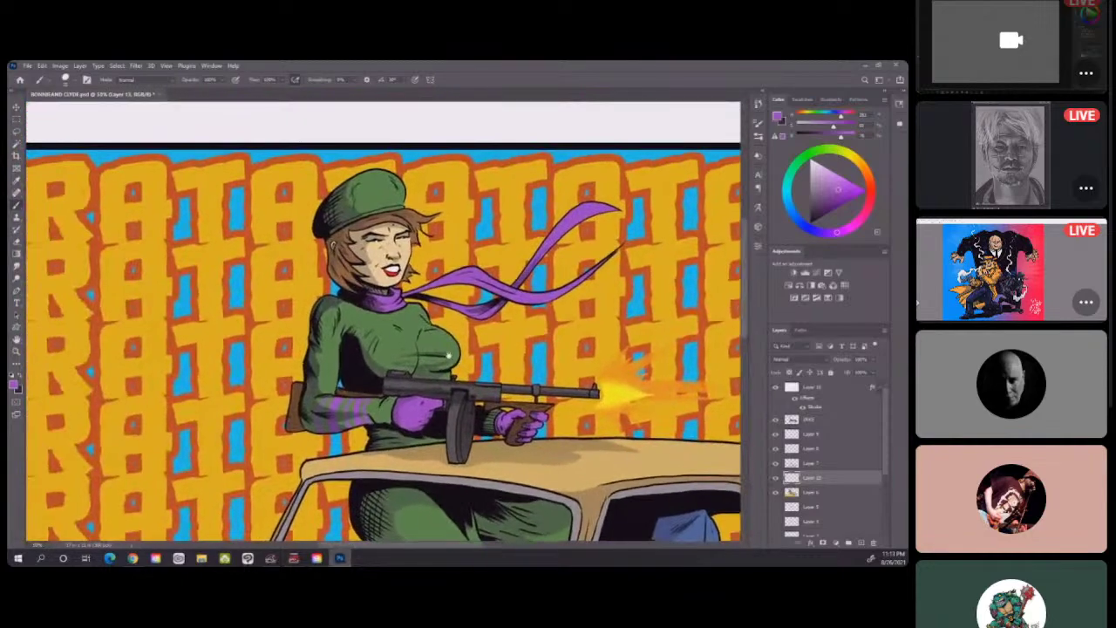
pyautogui.moveTo(540, 262); pyautogui.dragTo(436, 192)
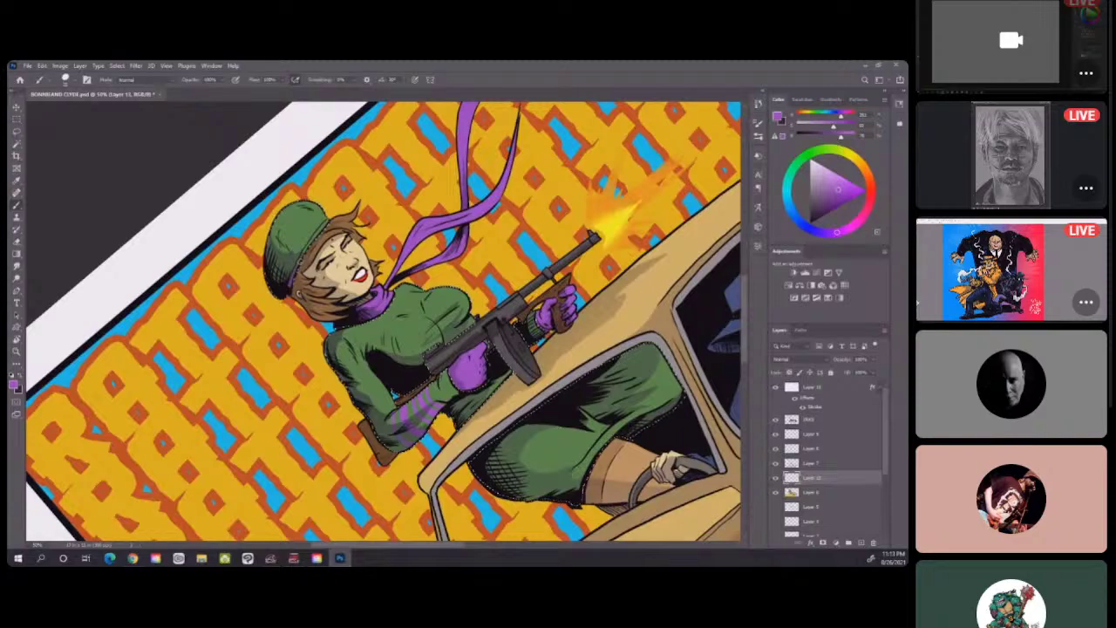
pyautogui.moveTo(592, 465); pyautogui.dragTo(641, 429)
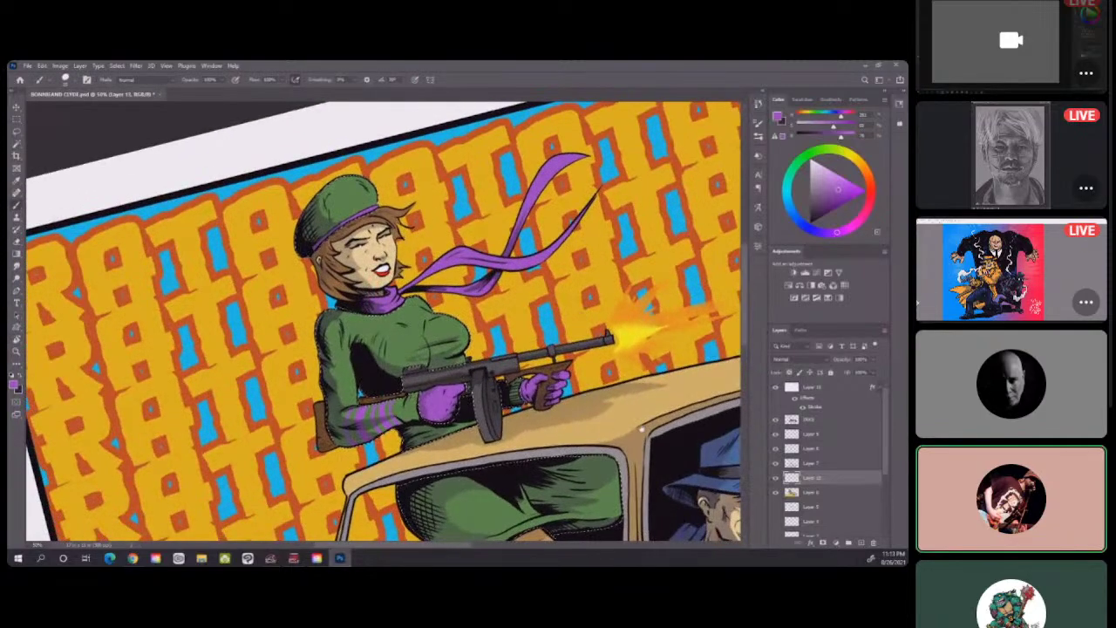
pyautogui.hscroll(5, 640, 429)
pyautogui.hscroll(2, 633, 424)
pyautogui.scroll(-6, 630, 425)
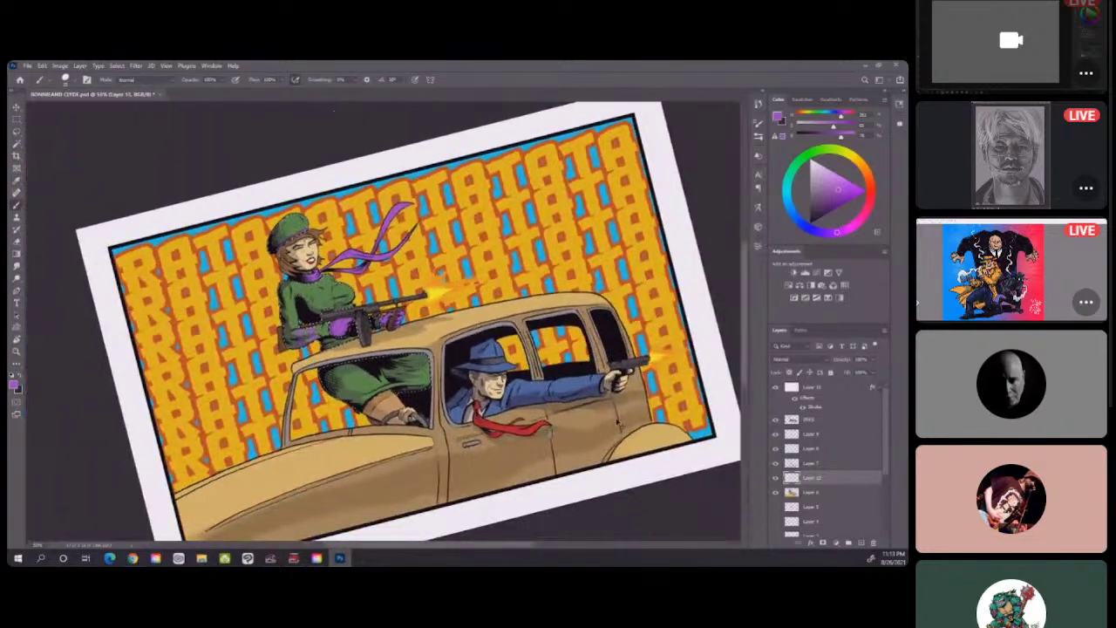
# Clear the outfit selection and save the document.
pyautogui.press('r')
pyautogui.moveTo(659, 331)
pyautogui.mouseDown()
pyautogui.moveTo(607, 312)
pyautogui.moveTo(601, 292)
pyautogui.moveTo(609, 312)
pyautogui.mouseUp()
pyautogui.press('b')
pyautogui.press('m')
pyautogui.press('Delete')
pyautogui.click(434, 249)
pyautogui.click(27, 65)
pyautogui.click(51, 166)
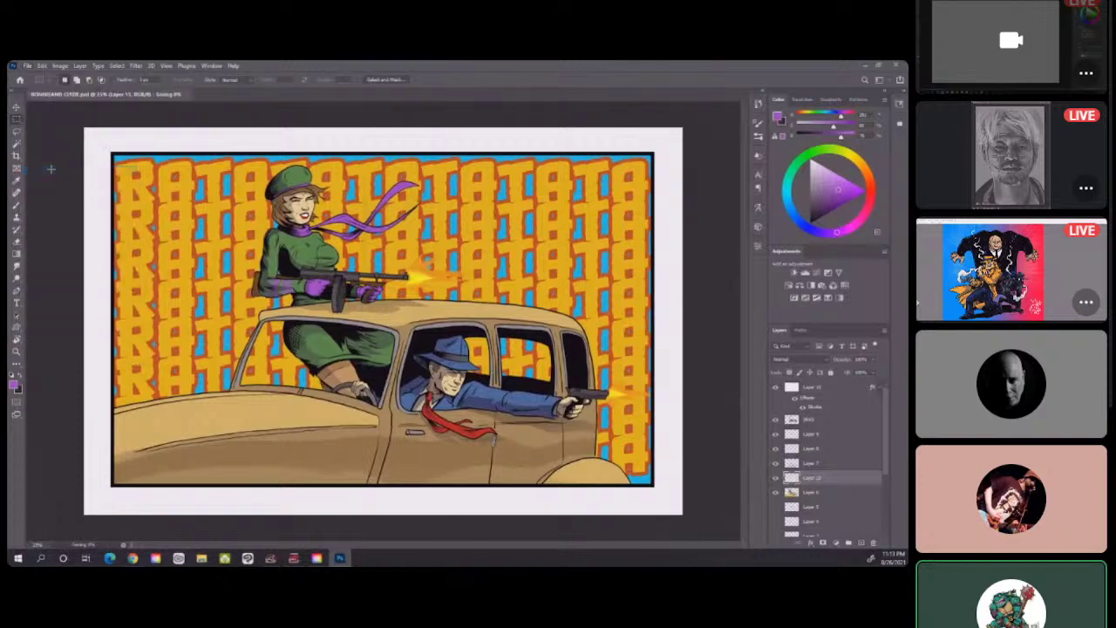
# Select the yellow fill of the sound-effect lettering with the Magic Wand and set Layer 12's blend mode to Color Dodge.
pyautogui.scroll(-4, 822, 499)
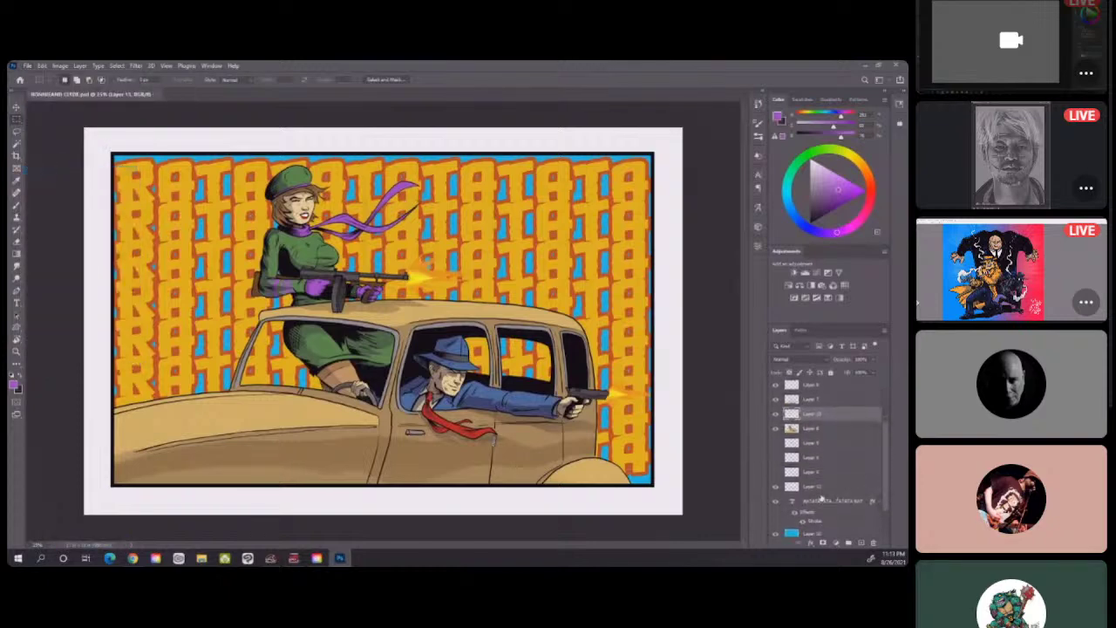
pyautogui.click(777, 488)
pyautogui.click(817, 499)
pyautogui.press('w')
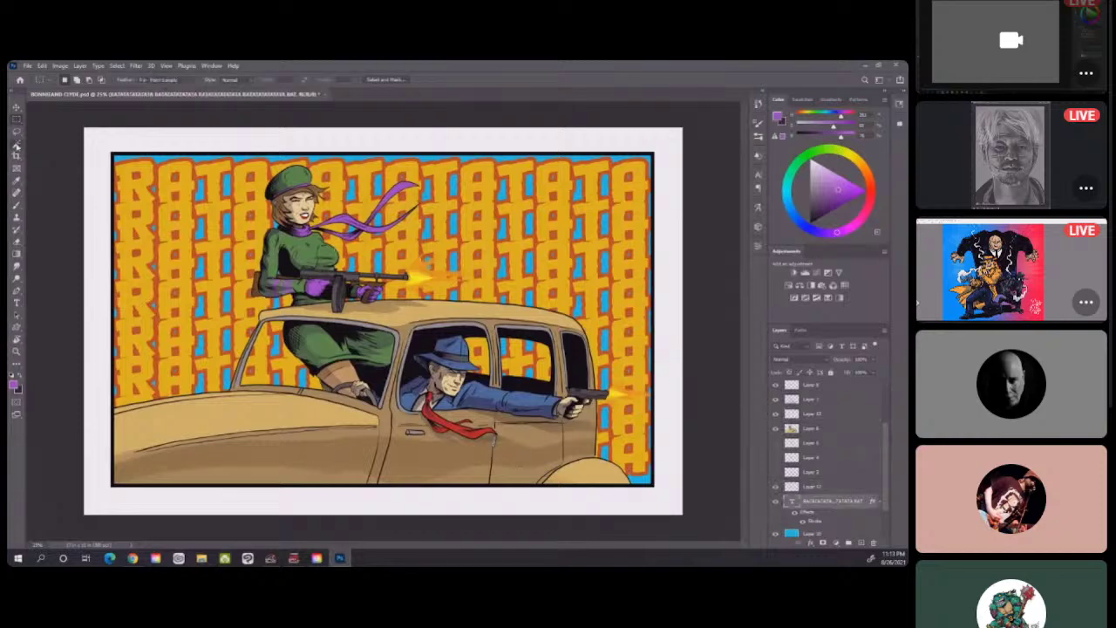
pyautogui.click(249, 216)
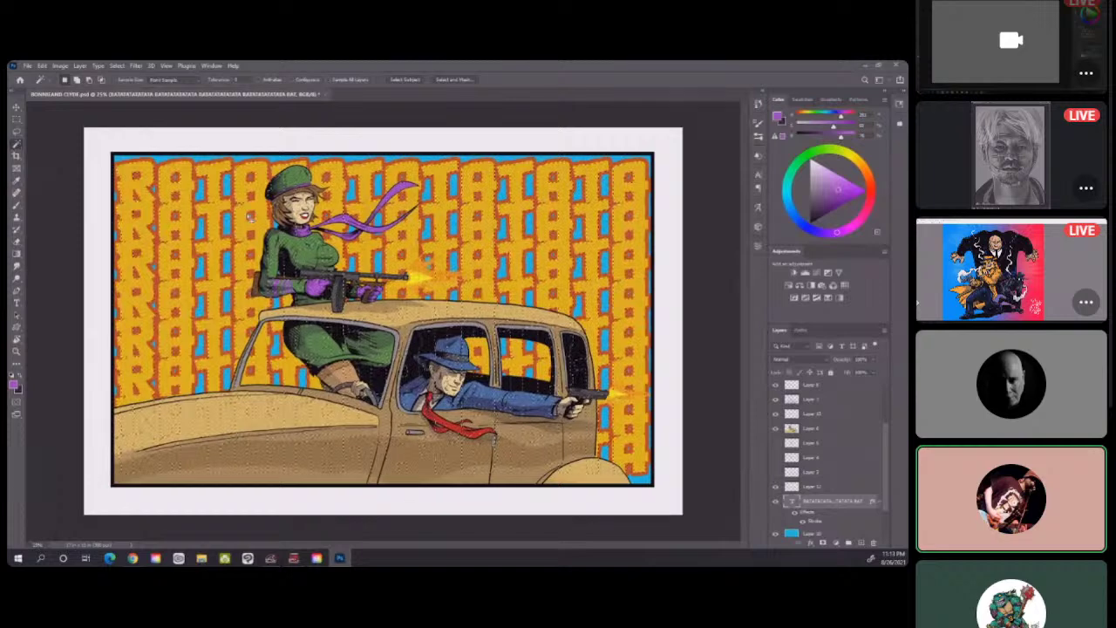
pyautogui.click(824, 360)
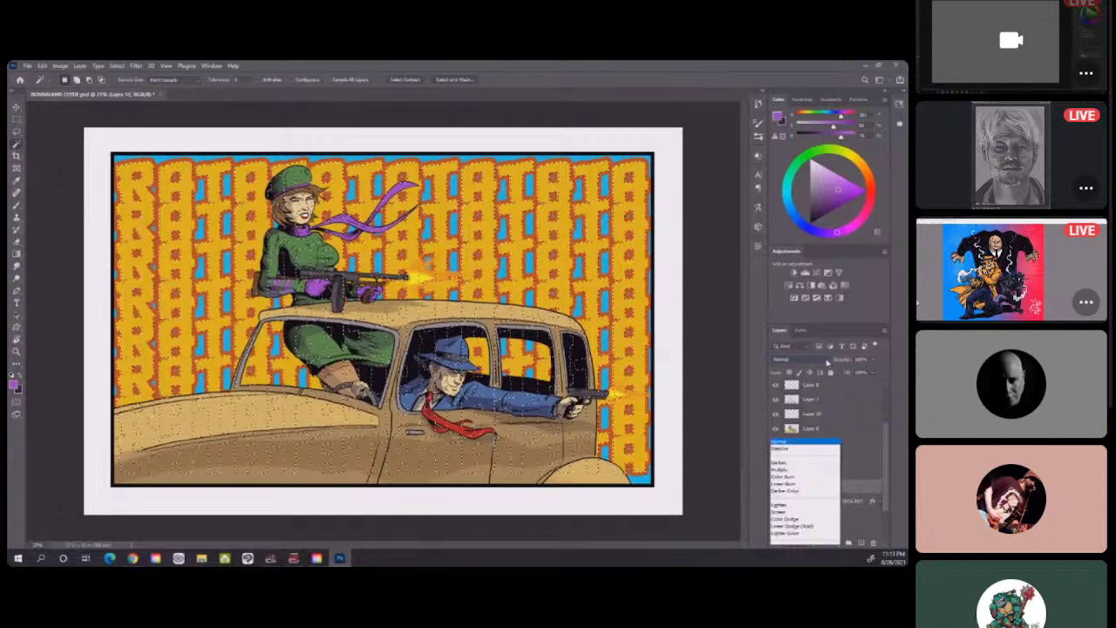
pyautogui.click(798, 408)
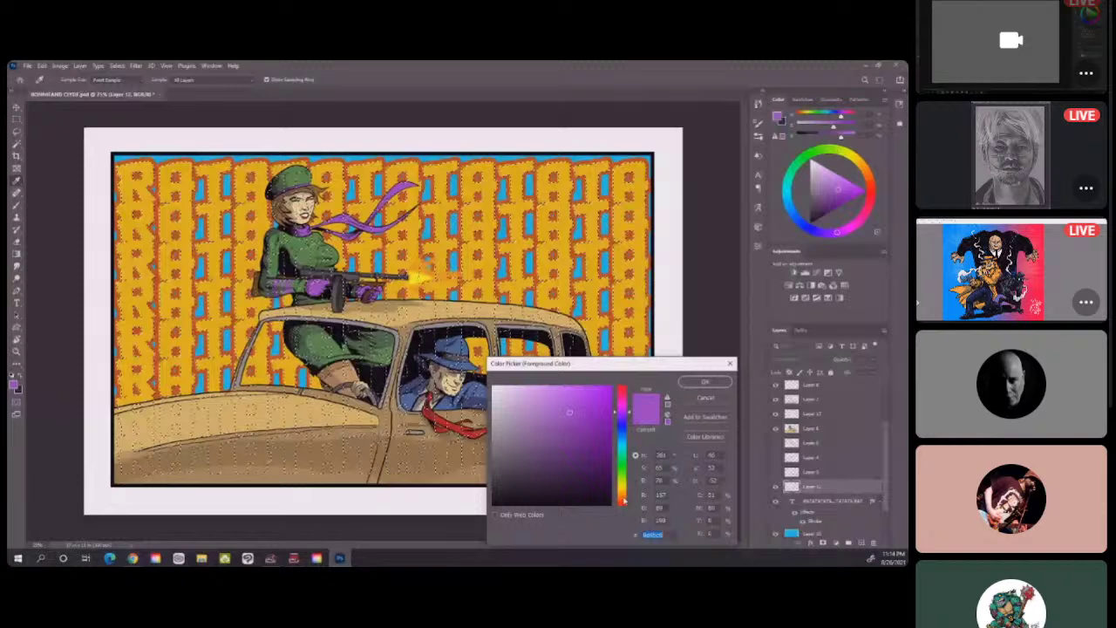
# Set the foreground colour to golden yellow and ready the Soft Round Pressure Size brush.
pyautogui.write('bc9542')
pyautogui.write('ffb600')
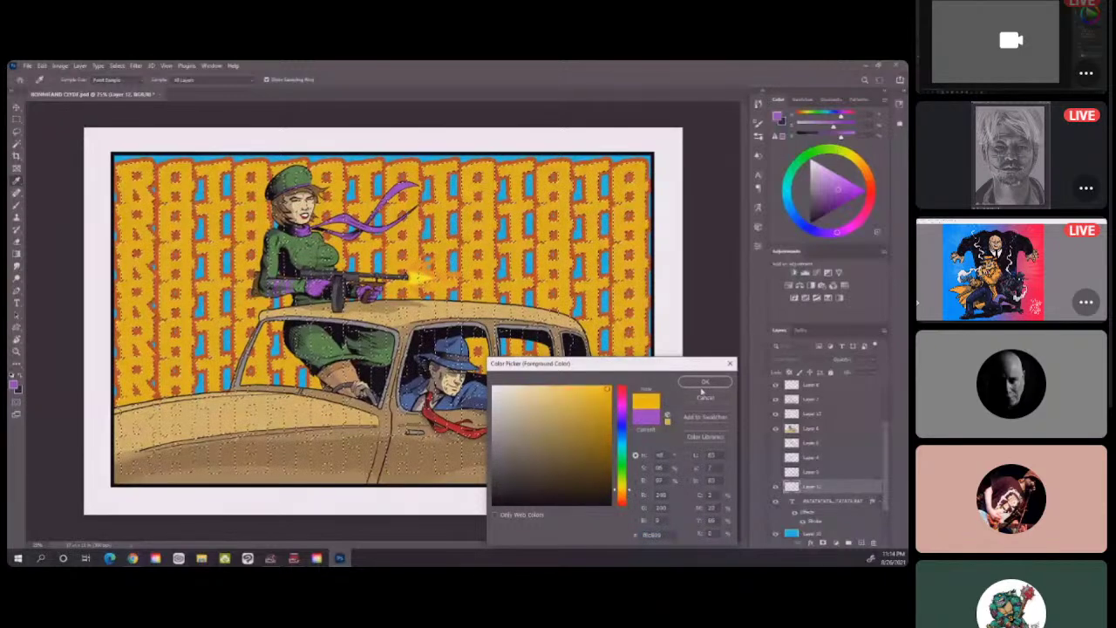
pyautogui.click(703, 384)
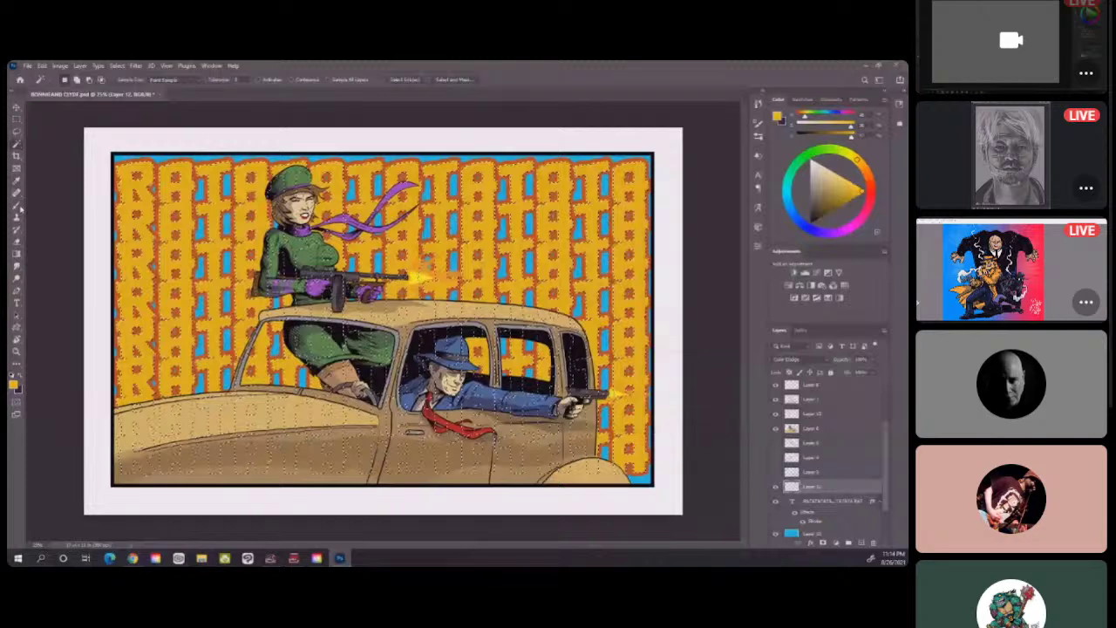
pyautogui.click(17, 207)
pyautogui.click(68, 80)
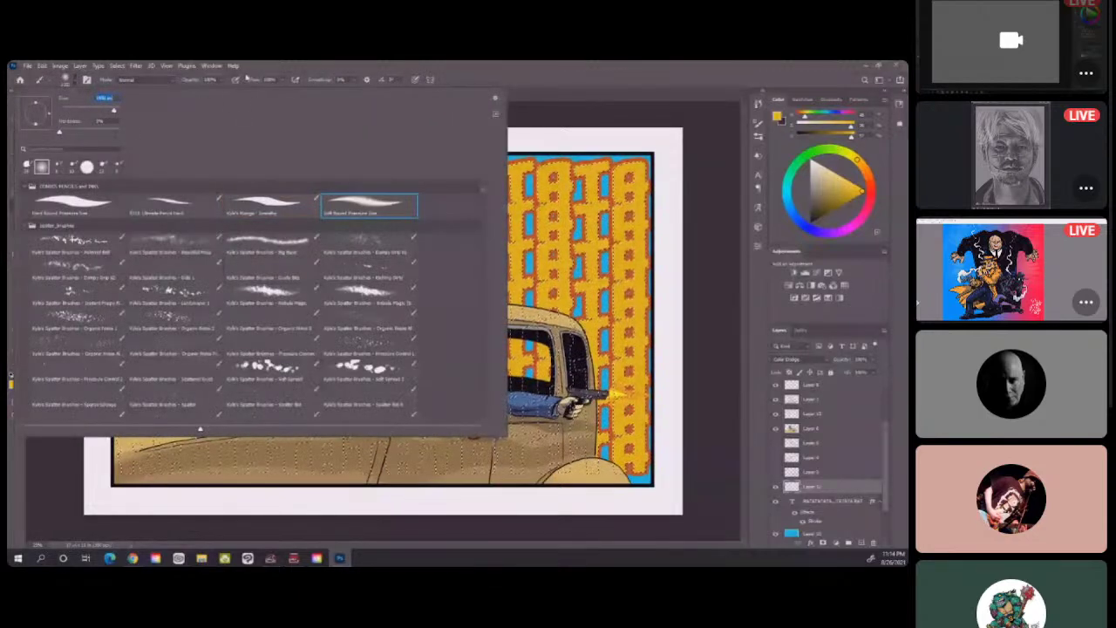
pyautogui.press('Escape')
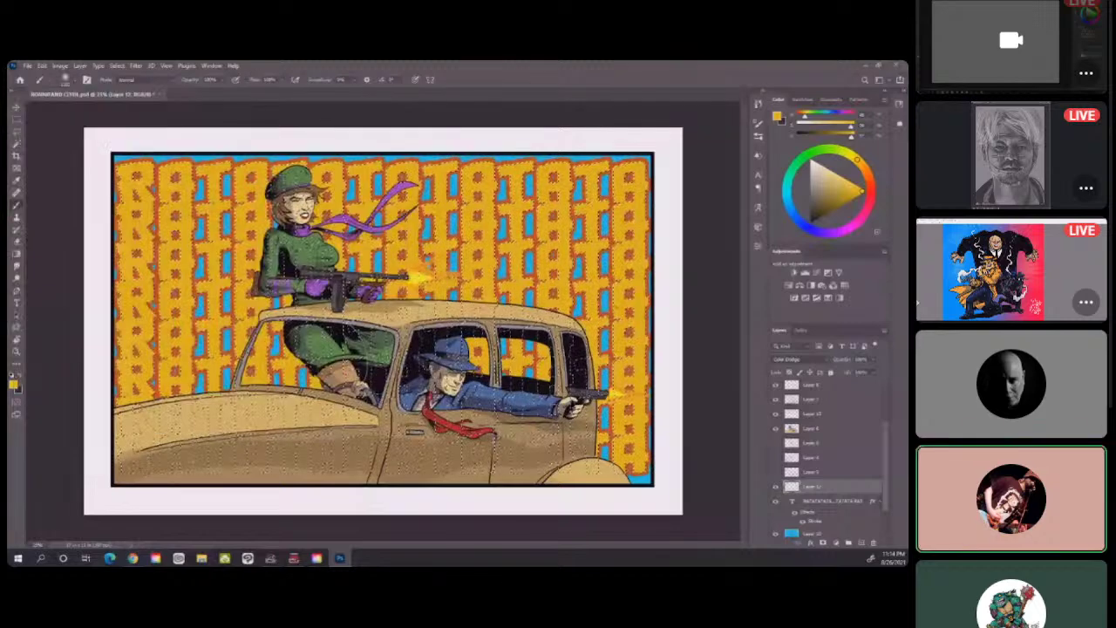
# Brush a bright yellow glow across the middle and lower lettering on Layer 12, and clear the selection.
pyautogui.moveTo(397, 266); pyautogui.dragTo(488, 279)
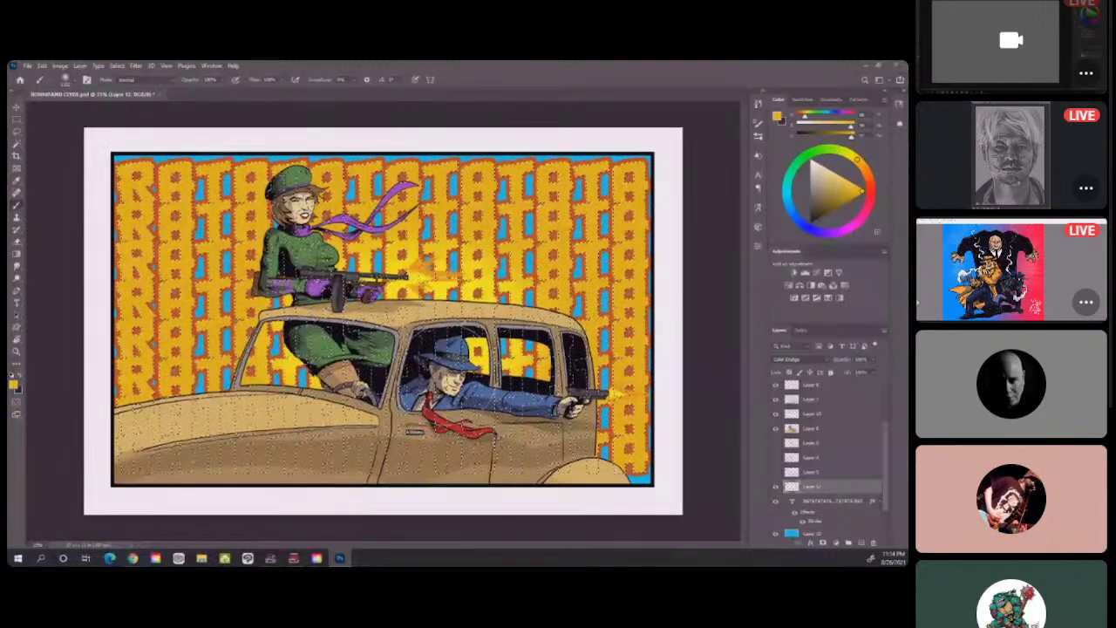
pyautogui.moveTo(192, 384); pyautogui.dragTo(410, 227)
pyautogui.moveTo(629, 353); pyautogui.dragTo(597, 274)
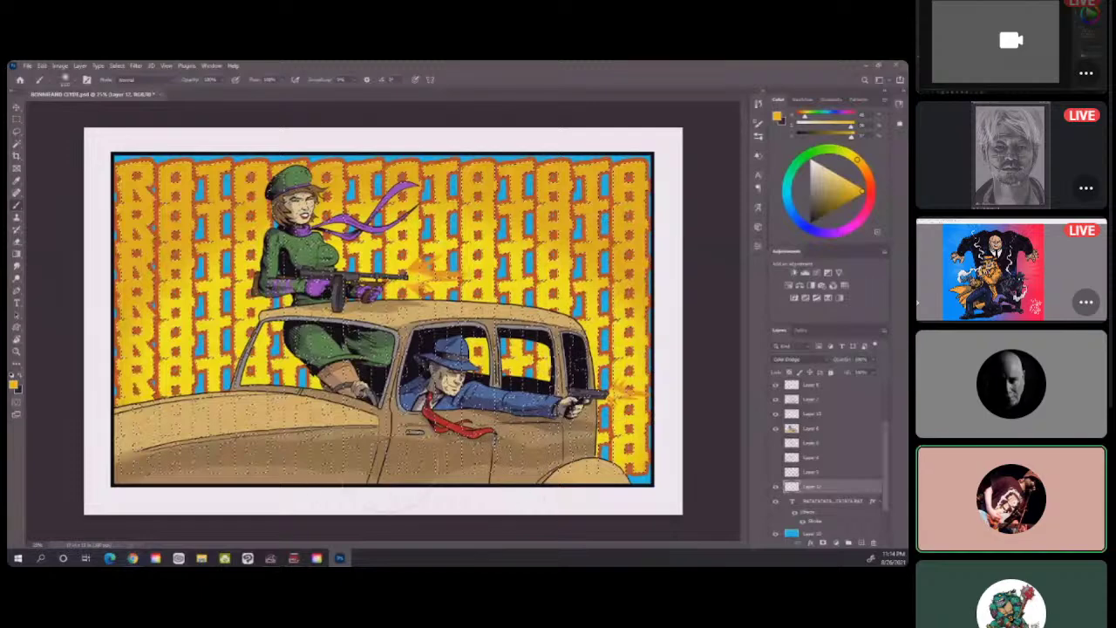
pyautogui.moveTo(323, 192); pyautogui.dragTo(445, 193)
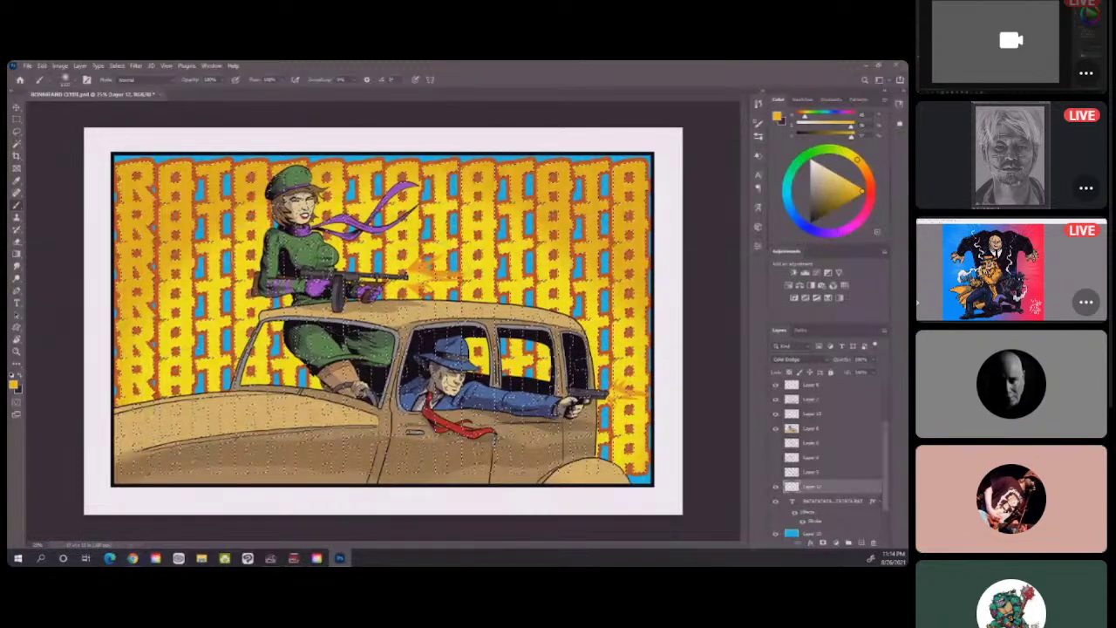
pyautogui.moveTo(178, 253); pyautogui.dragTo(135, 358)
pyautogui.click(15, 118)
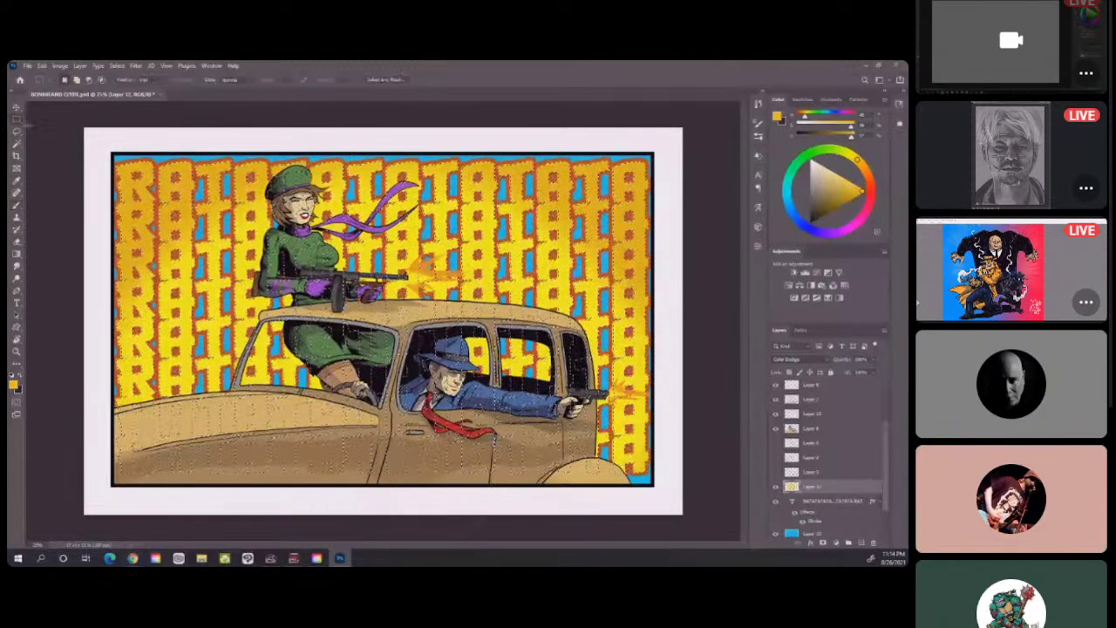
pyautogui.hotkey('ctrl', 'd')
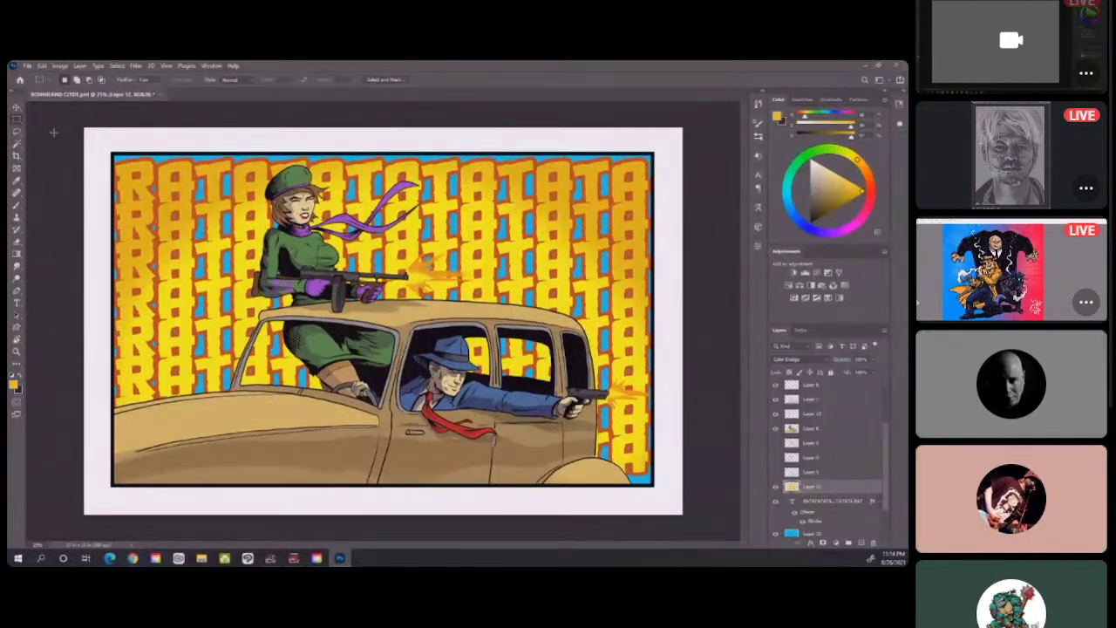
# On the INKS layer, set the foreground colour to black and choose the Kyle's Manga - Smoothy brush at a small size.
pyautogui.scroll(3, 820, 436)
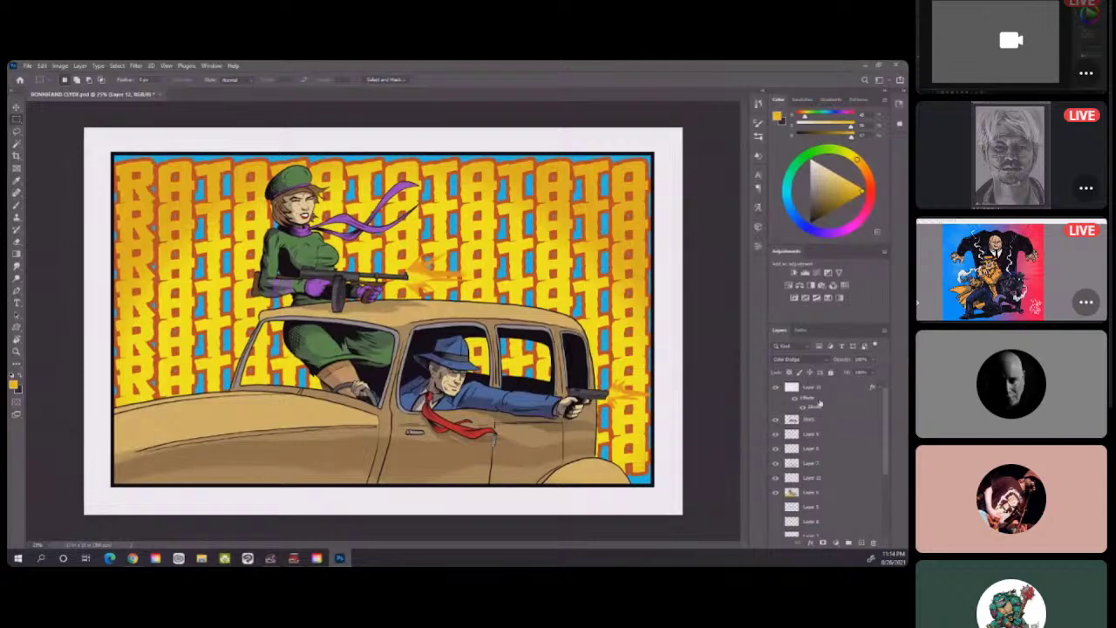
pyautogui.click(811, 420)
pyautogui.click(16, 384)
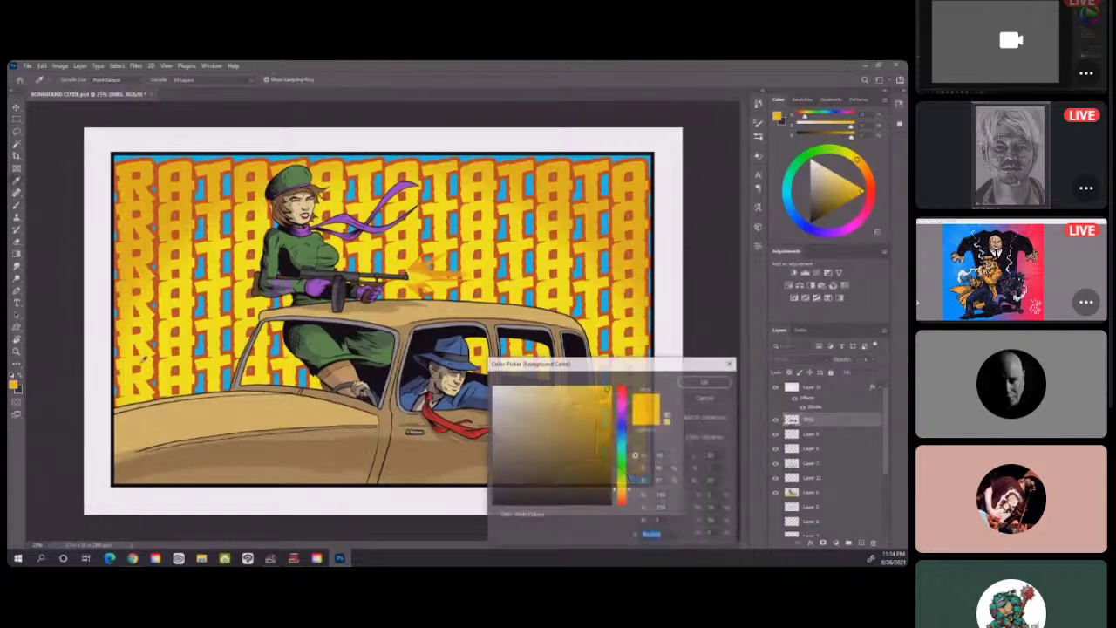
pyautogui.click(705, 382)
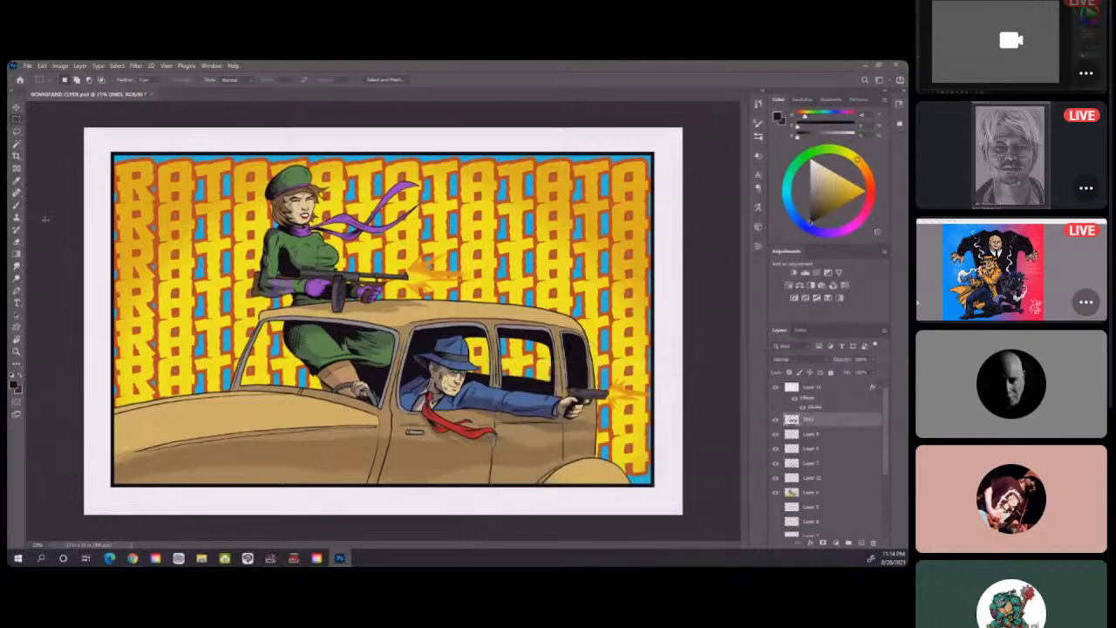
pyautogui.click(79, 80)
pyautogui.click(258, 209)
pyautogui.moveTo(64, 109); pyautogui.dragTo(63, 142)
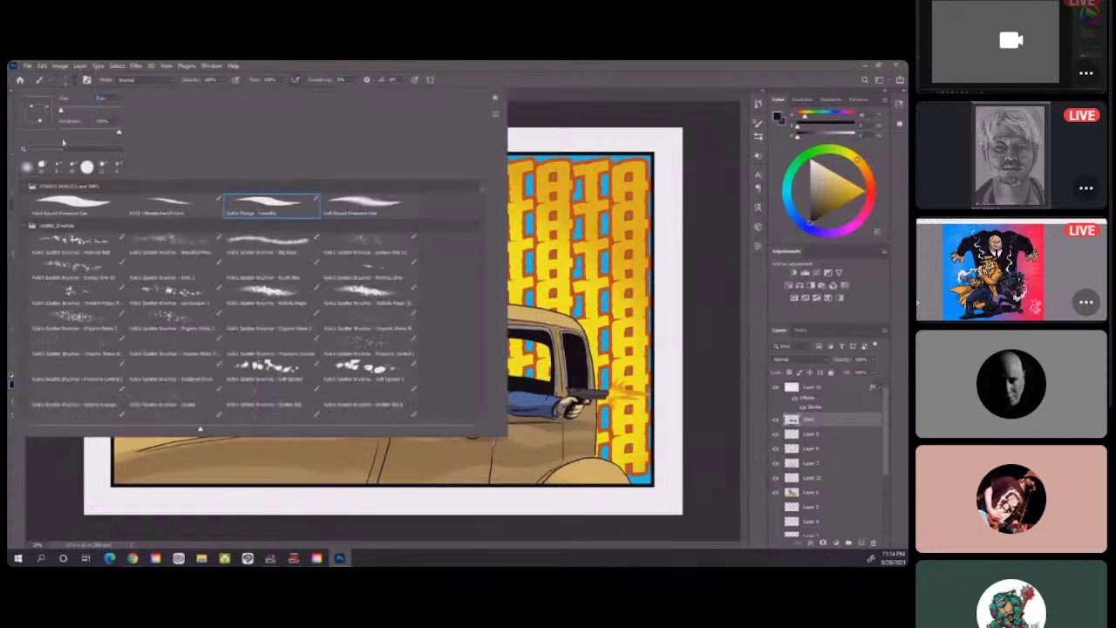
pyautogui.click(317, 68)
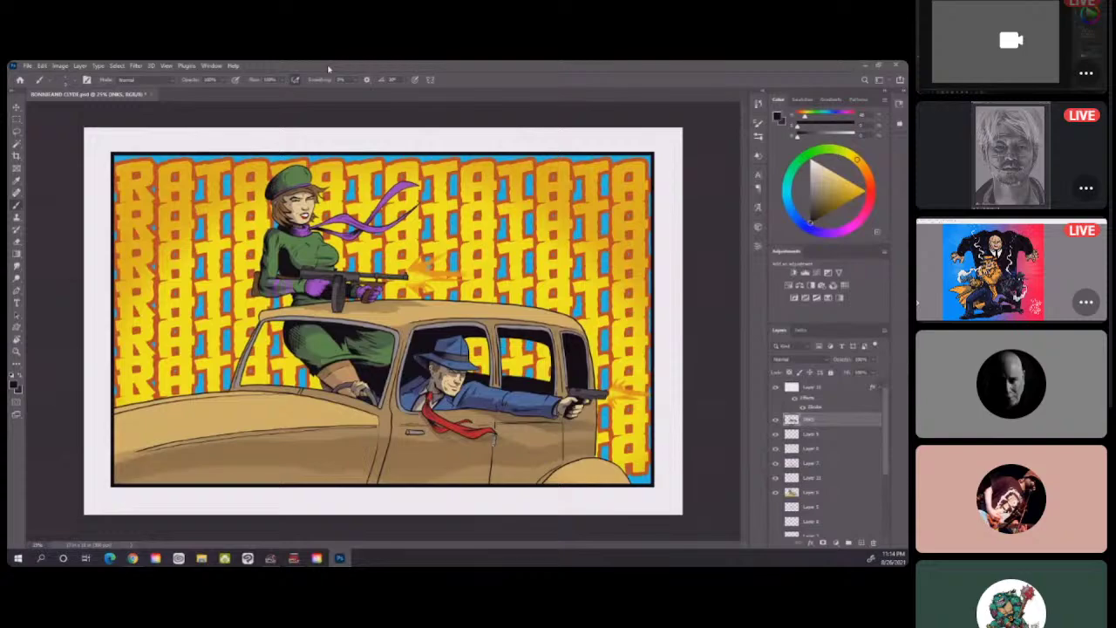
# Ink jagged black outlines and spikes around the muzzle flash of the woman's machine gun.
pyautogui.hotkey('ctrl', '+')
pyautogui.hotkey('ctrl', '+')
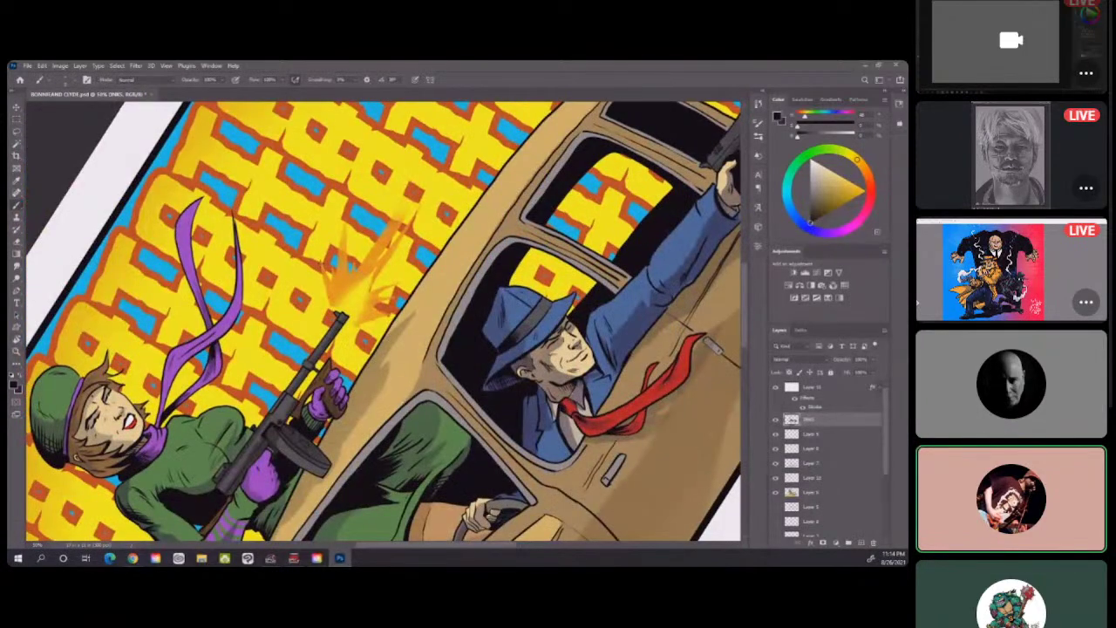
pyautogui.moveTo(323, 292)
pyautogui.mouseDown()
pyautogui.moveTo(340, 225)
pyautogui.moveTo(350, 267)
pyautogui.moveTo(404, 190)
pyautogui.moveTo(379, 263)
pyautogui.mouseUp()
pyautogui.moveTo(410, 225)
pyautogui.mouseDown()
pyautogui.moveTo(377, 266)
pyautogui.moveTo(369, 300)
pyautogui.mouseUp()
pyautogui.moveTo(395, 295); pyautogui.dragTo(370, 312)
pyautogui.moveTo(387, 307); pyautogui.dragTo(365, 320)
pyautogui.moveTo(367, 319); pyautogui.dragTo(354, 330)
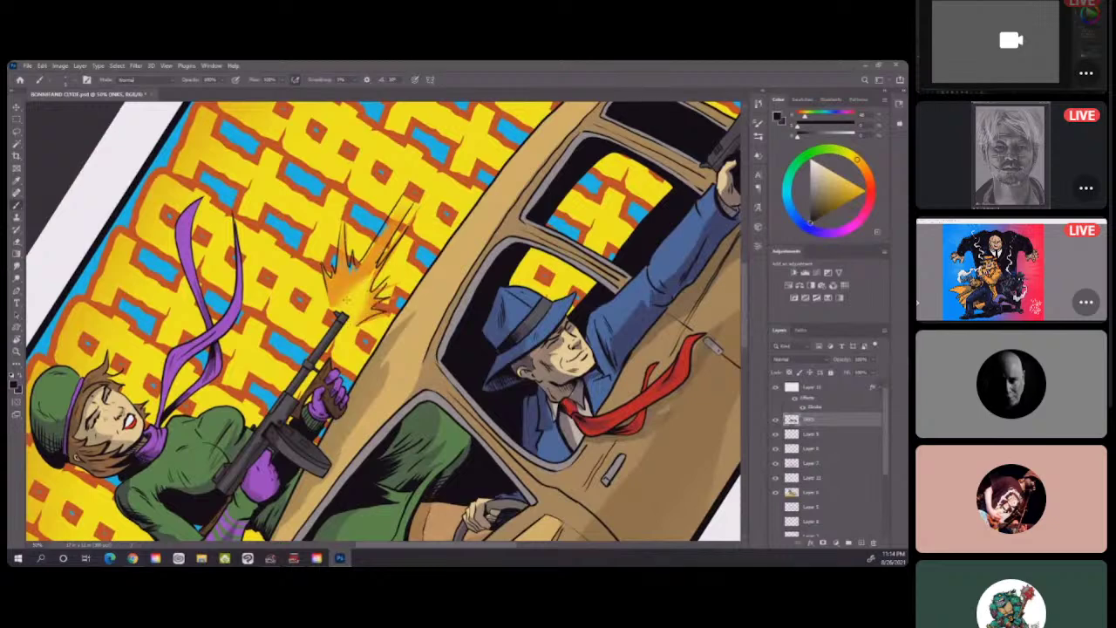
# Ink jagged black outlines around the muzzle flash of the man's pistol.
pyautogui.moveTo(347, 276)
pyautogui.mouseDown()
pyautogui.moveTo(336, 295)
pyautogui.moveTo(410, 279)
pyautogui.moveTo(637, 334)
pyautogui.moveTo(535, 517)
pyautogui.mouseUp()
pyautogui.press('r')
pyautogui.press('b')
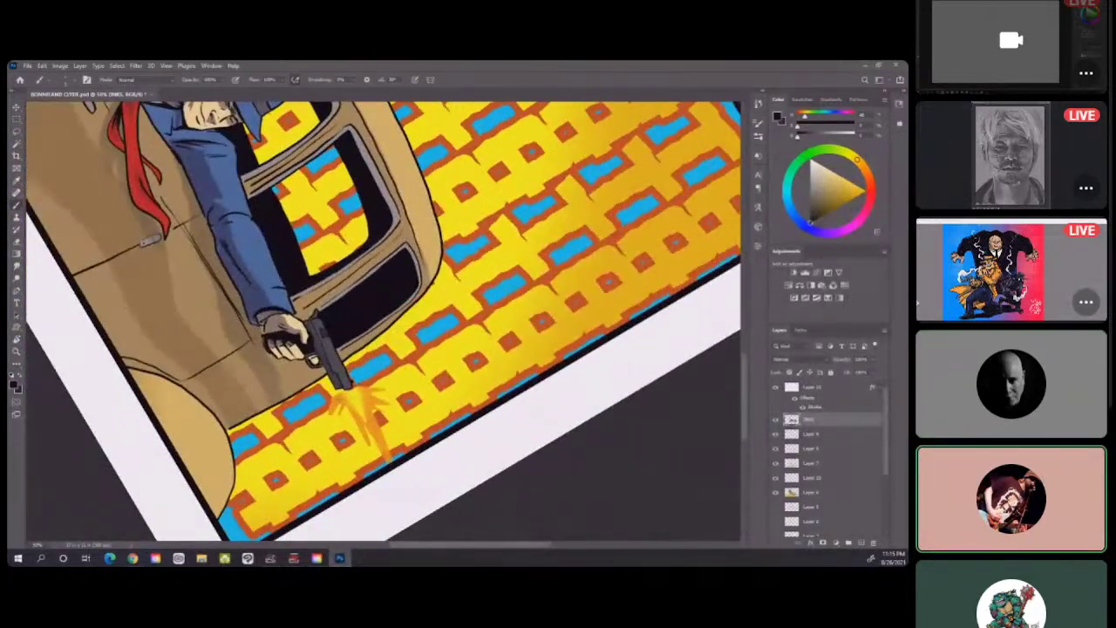
pyautogui.moveTo(332, 394)
pyautogui.mouseDown()
pyautogui.moveTo(338, 415)
pyautogui.moveTo(350, 406)
pyautogui.moveTo(367, 437)
pyautogui.moveTo(373, 427)
pyautogui.moveTo(376, 436)
pyautogui.mouseUp()
pyautogui.moveTo(360, 385)
pyautogui.mouseDown()
pyautogui.moveTo(382, 390)
pyautogui.moveTo(382, 459)
pyautogui.mouseUp()
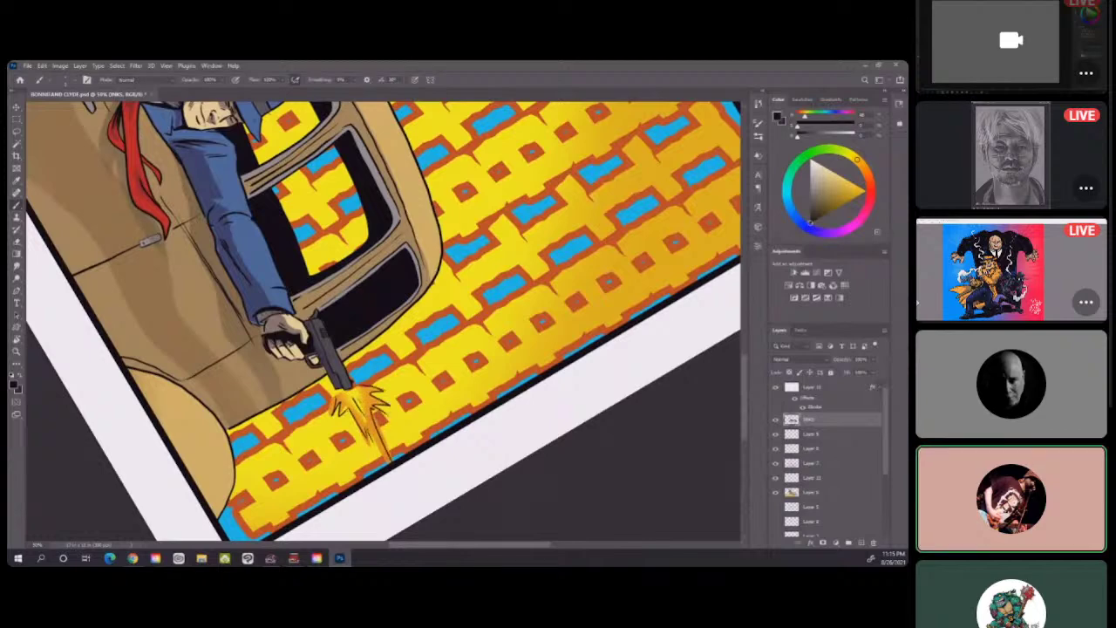
# Save the document with the inked muzzle flashes.
pyautogui.moveTo(535, 443); pyautogui.dragTo(514, 246)
pyautogui.scroll(-3, 514, 247)
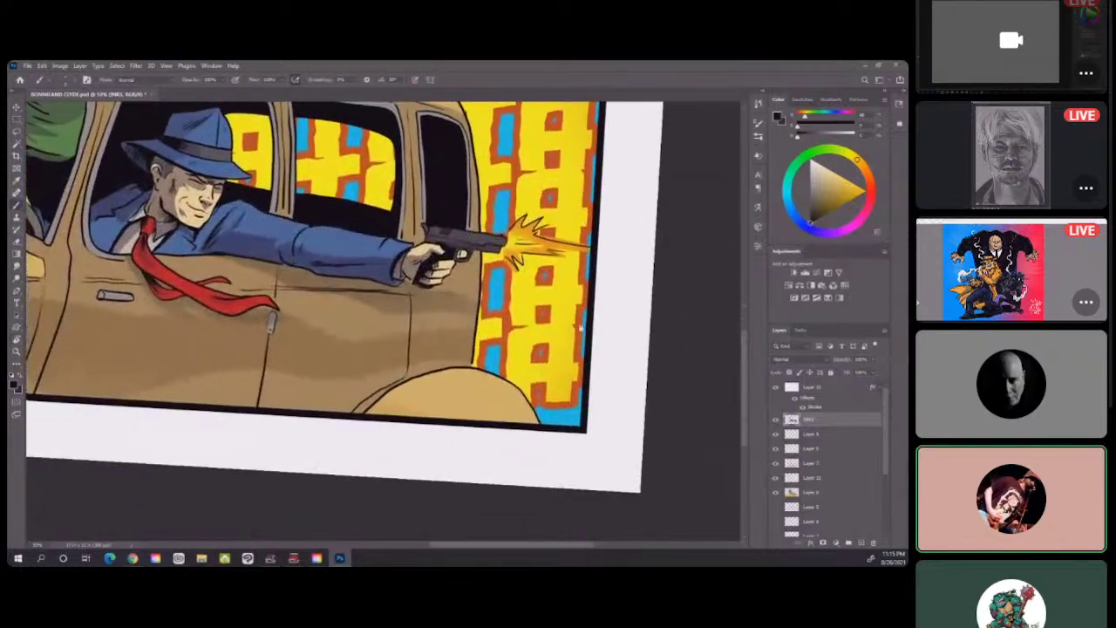
pyautogui.scroll(-3, 514, 341)
pyautogui.press('Escape')
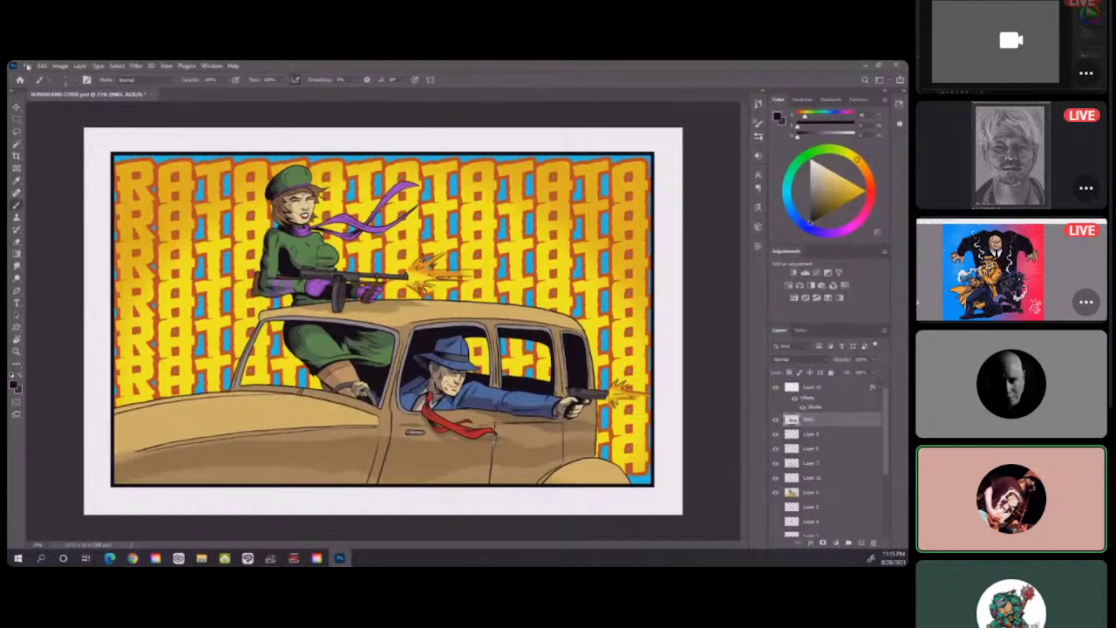
pyautogui.click(27, 65)
pyautogui.click(46, 169)
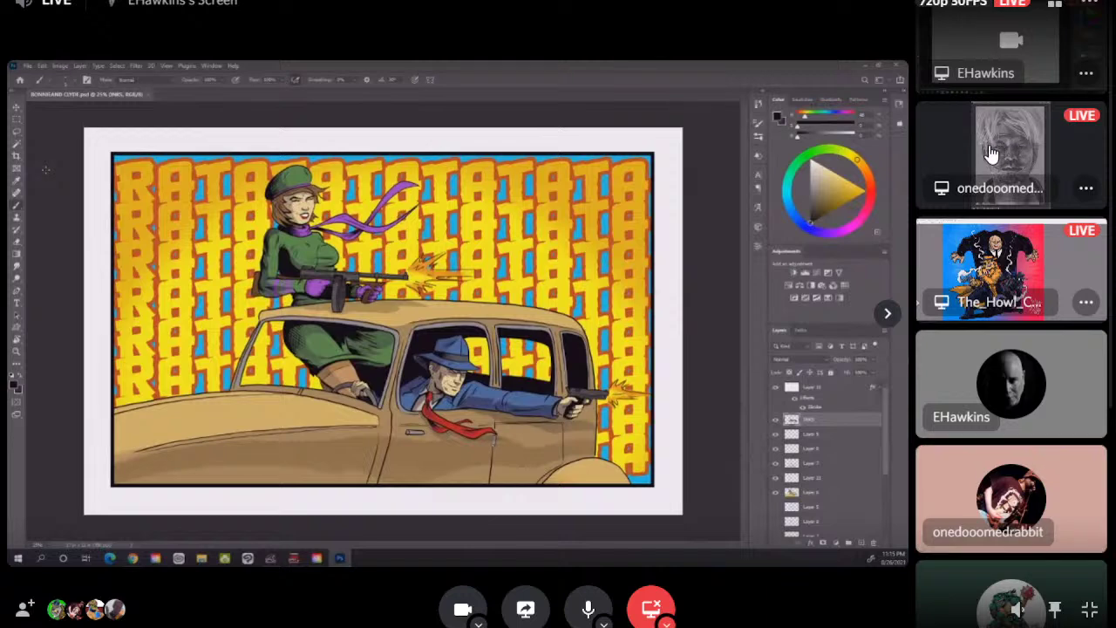
# Switch to Discord and view the shared screen with the greyscale portrait.
pyautogui.click(991, 154)
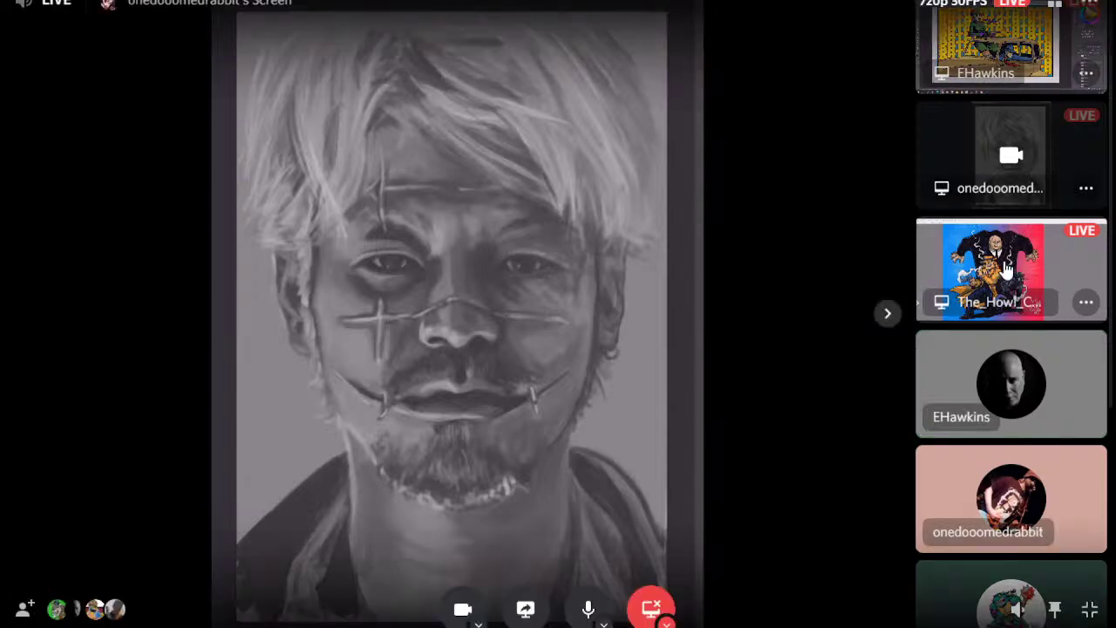
# View the shared screen with the blue-and-red mobsters artwork in SketchBook.
pyautogui.click(1007, 272)
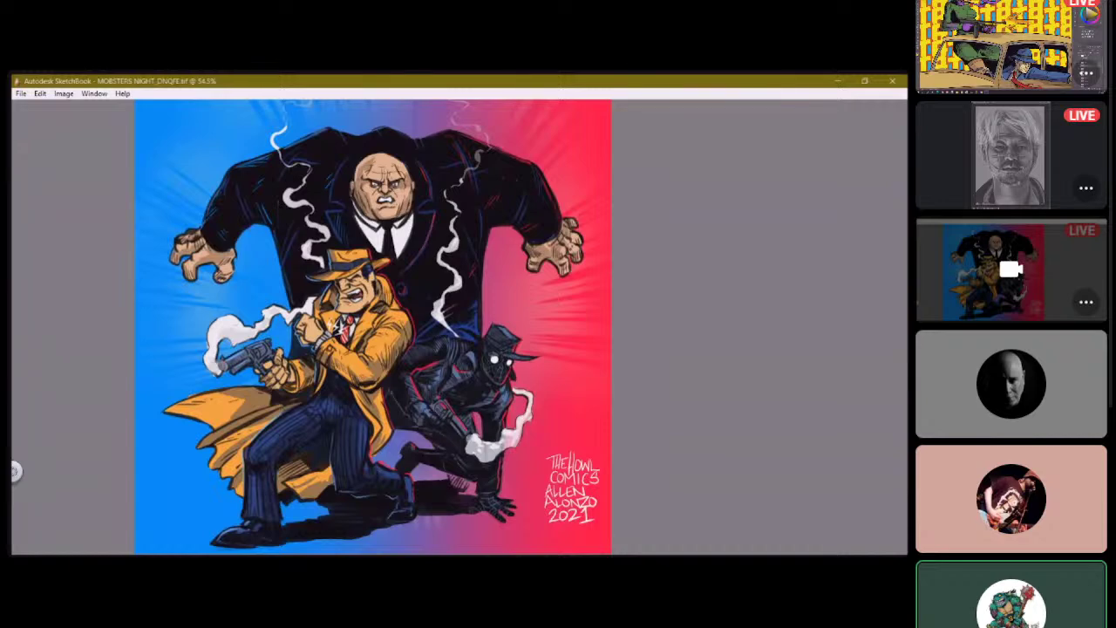
pyautogui.moveTo(745, 60)
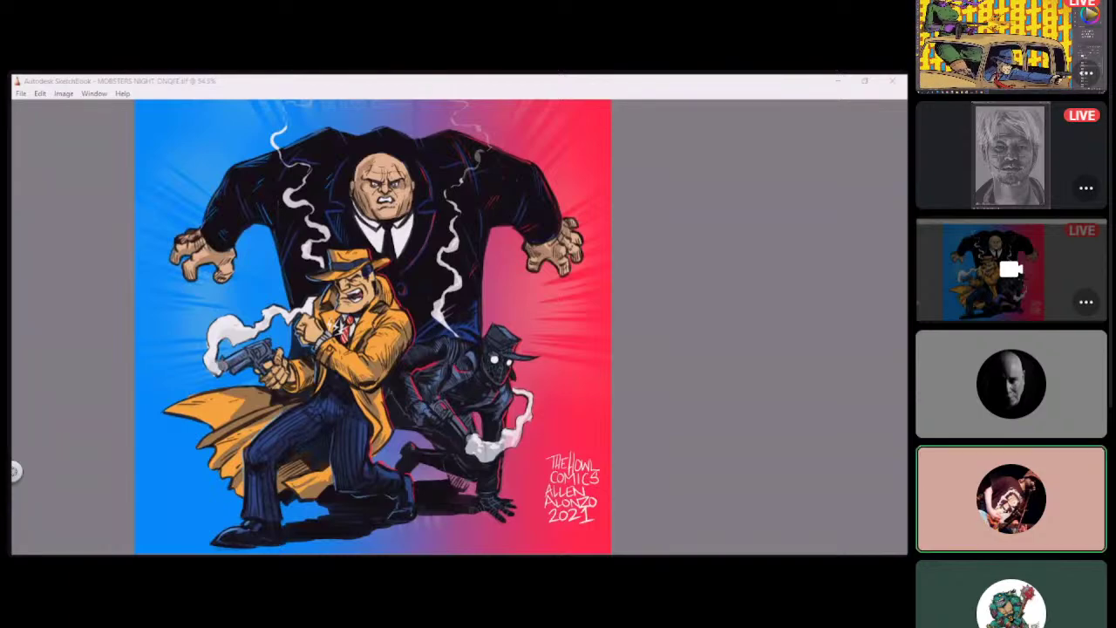
pyautogui.click(37, 97)
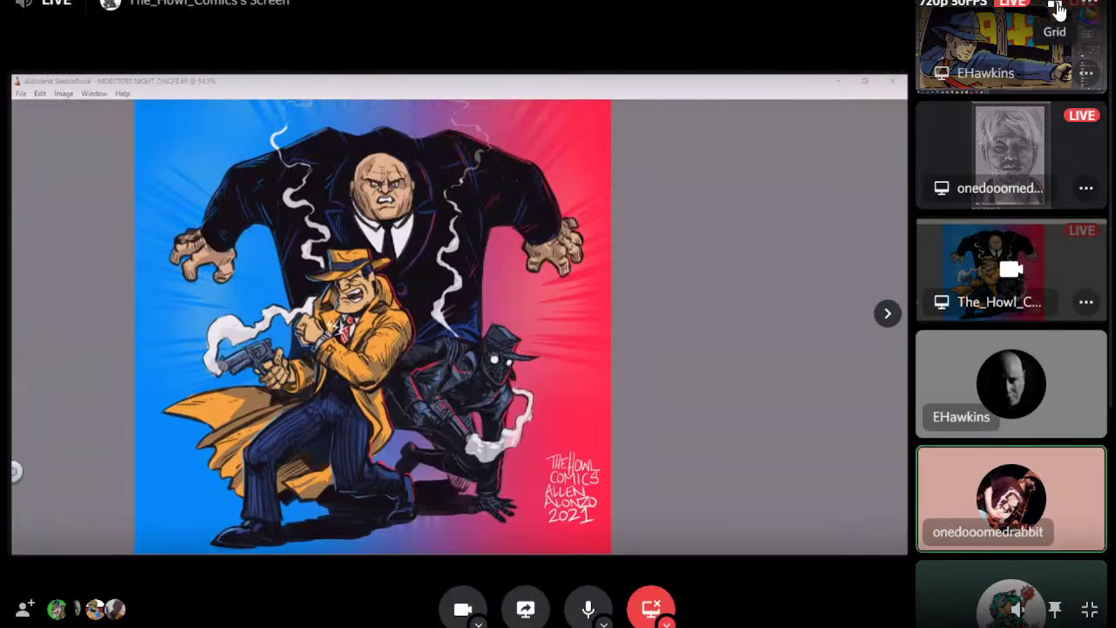
# Watch the participant's stream that shows the #dnqfe Twitter feed, with the member strip hidden.
pyautogui.click(1055, 9)
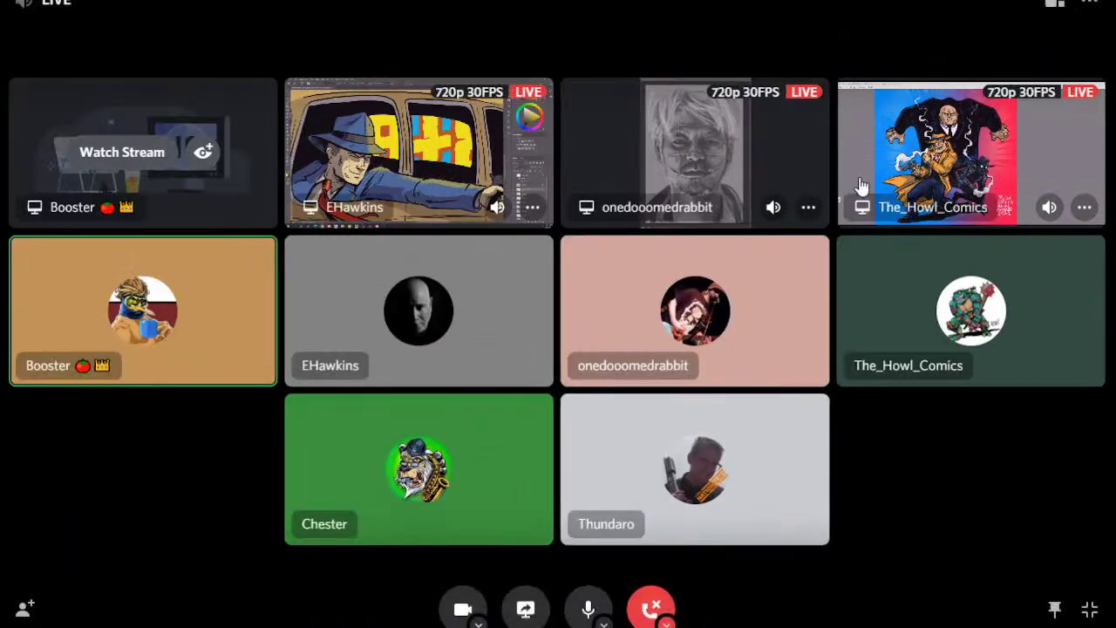
pyautogui.click(142, 150)
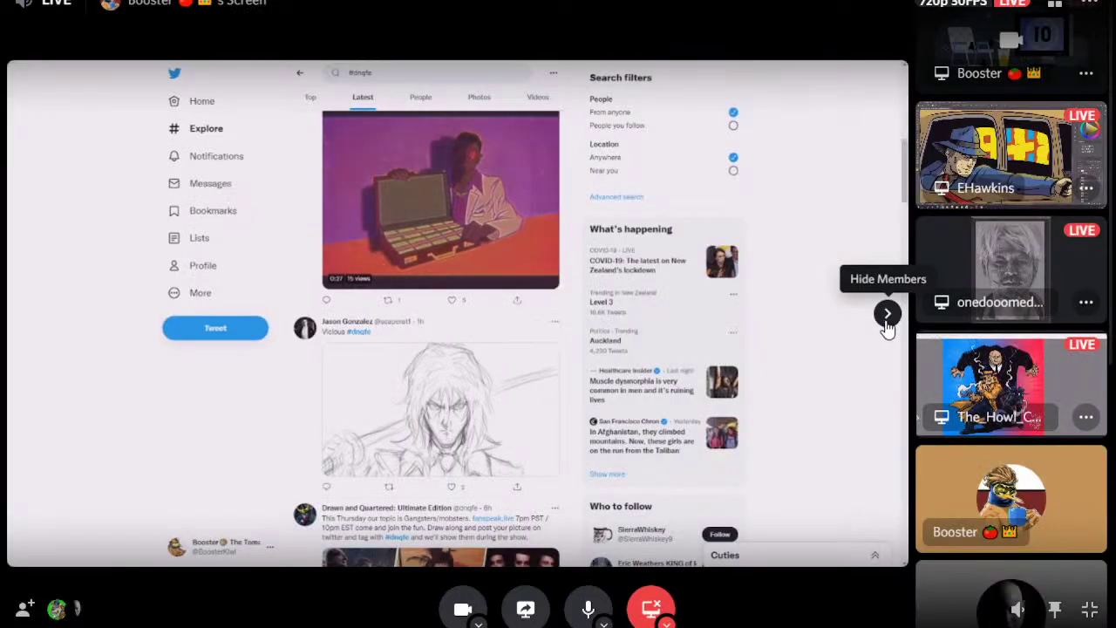
pyautogui.click(888, 312)
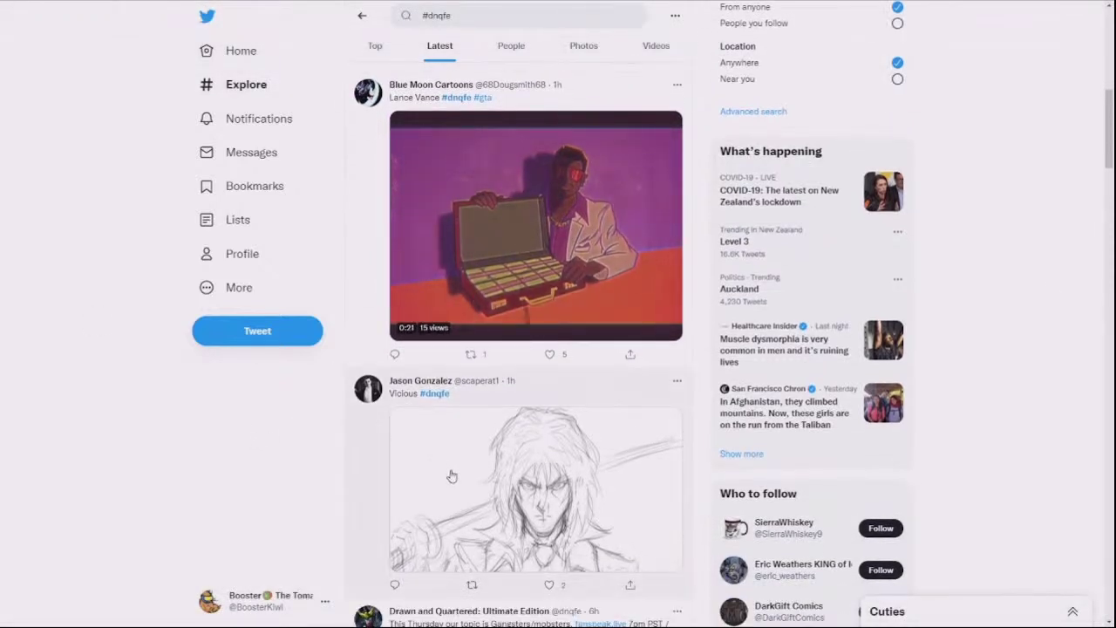
# View the "Vicious" pencil sketch of the long-haired swordsman at full size and return to the feed.
pyautogui.click(464, 422)
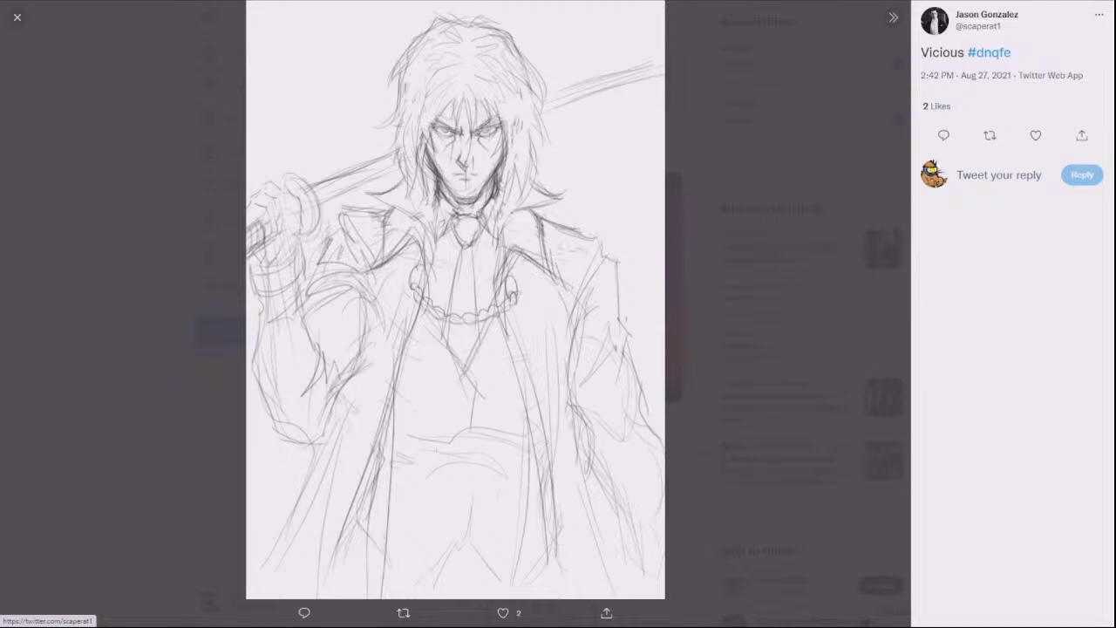
pyautogui.press('Escape')
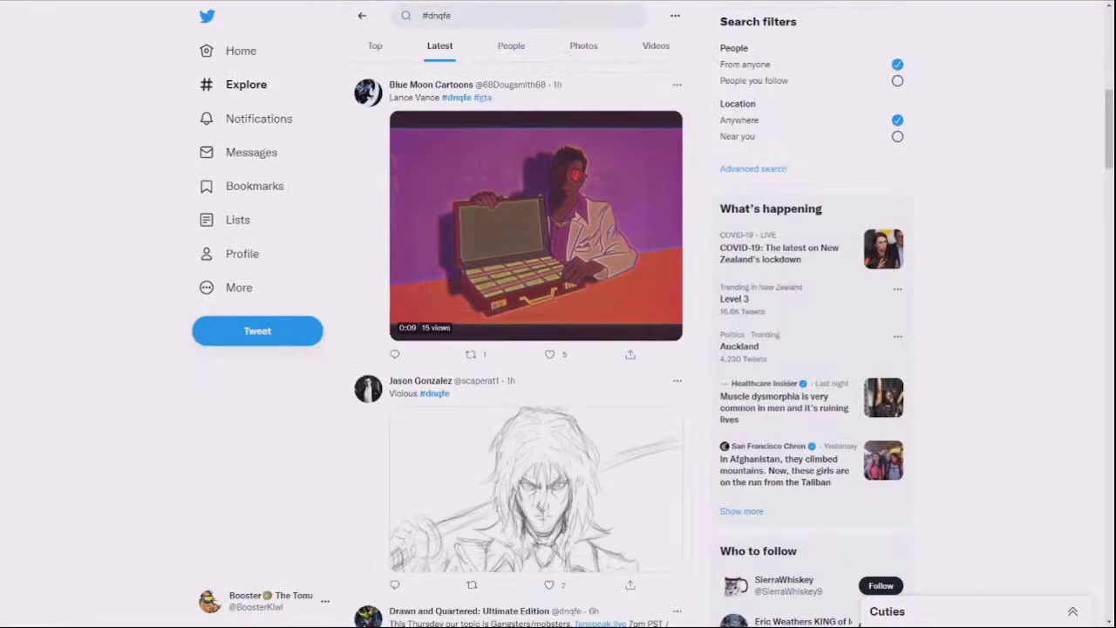
pyautogui.click(536, 488)
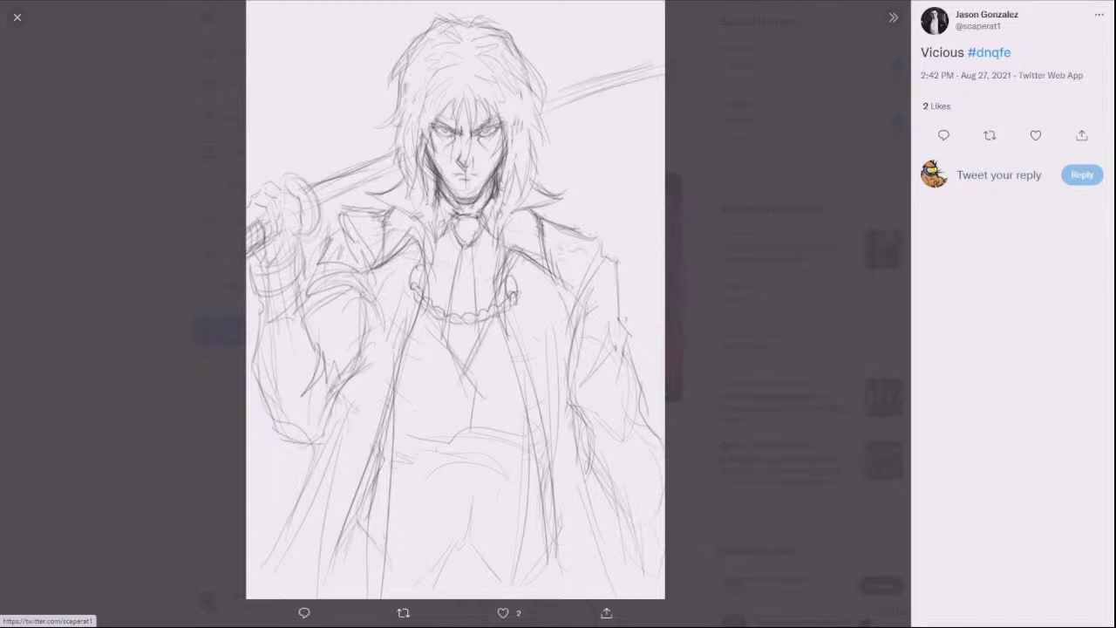
pyautogui.press('Escape')
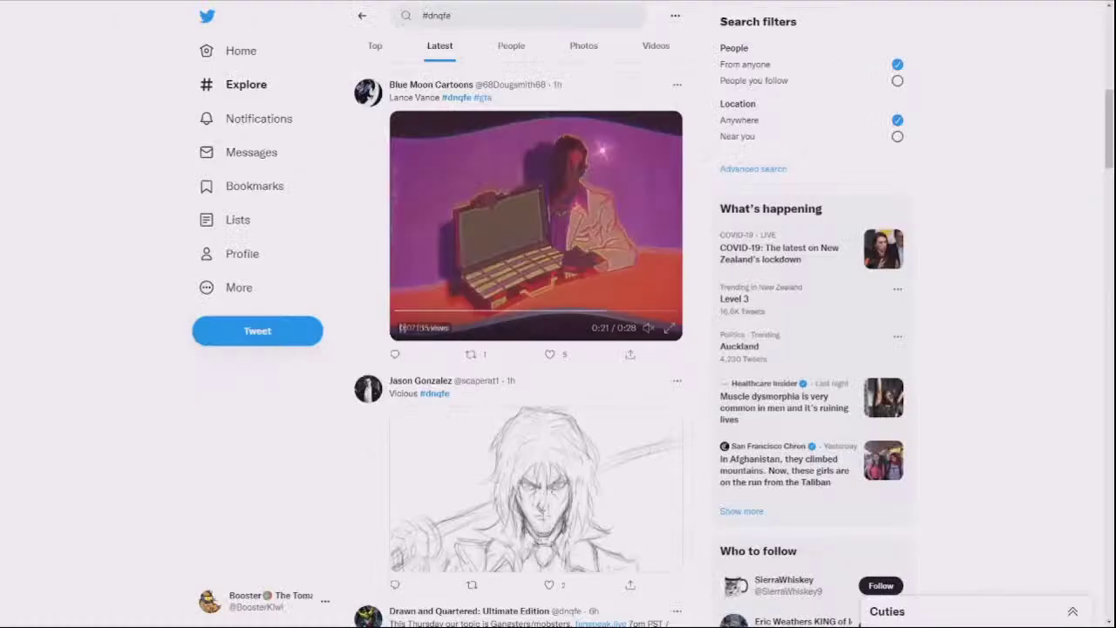
# Watch the Lance Vance briefcase video in full screen, pause it and return to the feed.
pyautogui.moveTo(650, 414)
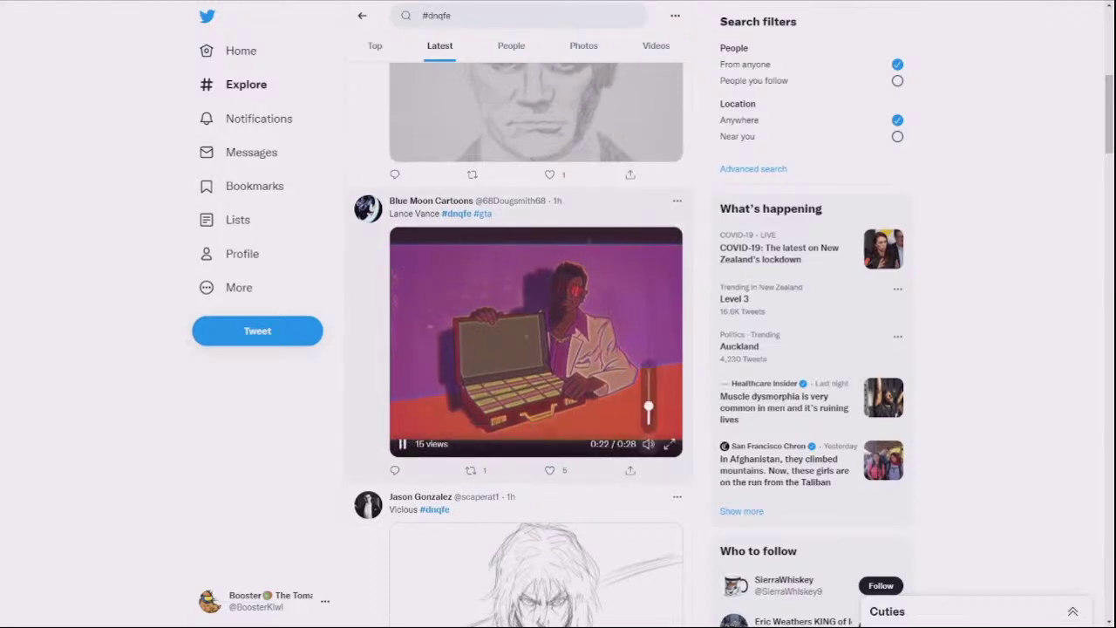
pyautogui.click(668, 444)
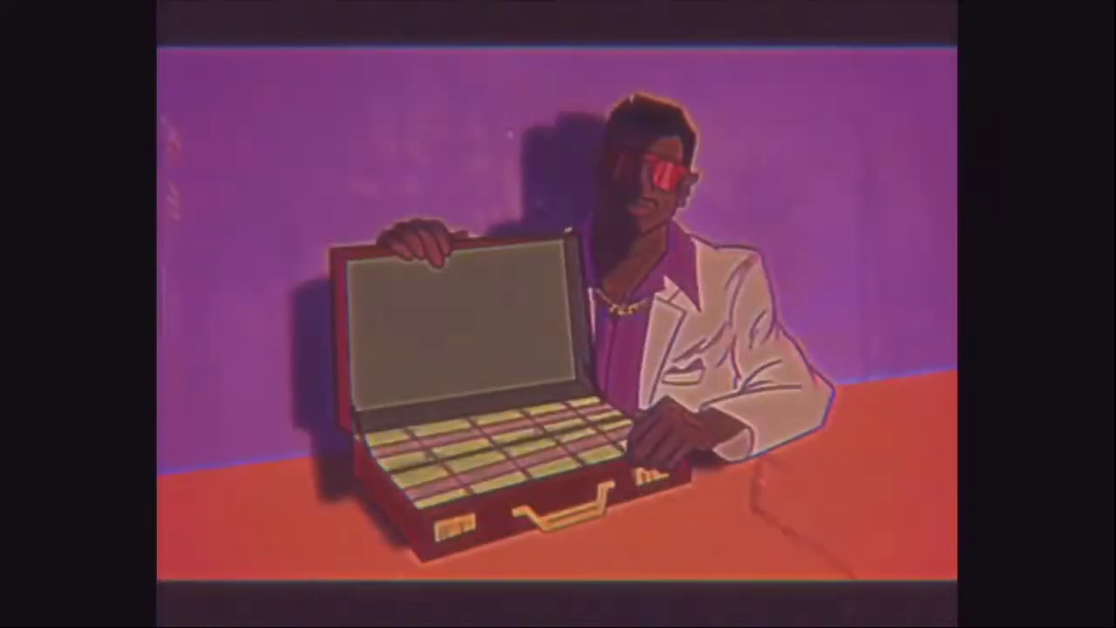
pyautogui.moveTo(2, 598)
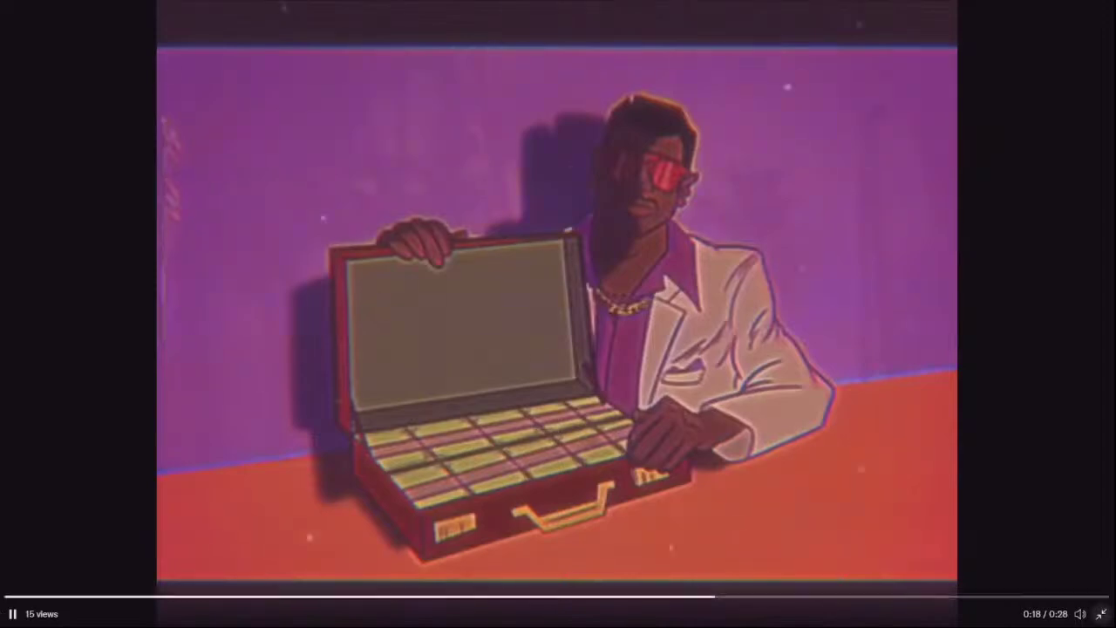
pyautogui.click(12, 614)
pyautogui.click(1101, 614)
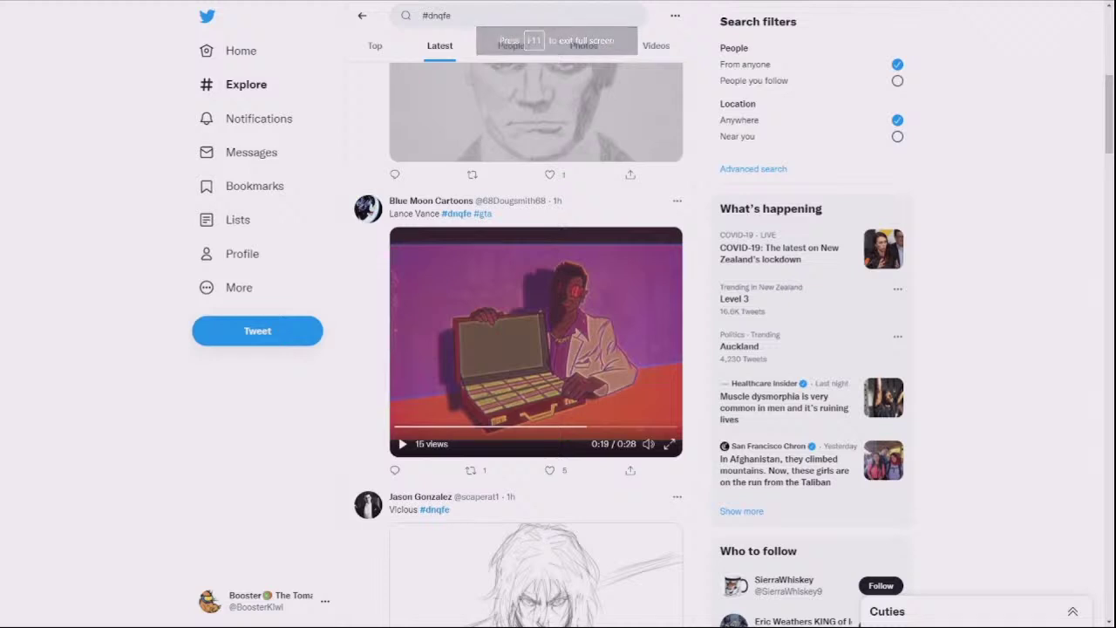
# View the James Cagney pencil portrait from the draw-along entry at full size and close it.
pyautogui.scroll(2, 536, 344)
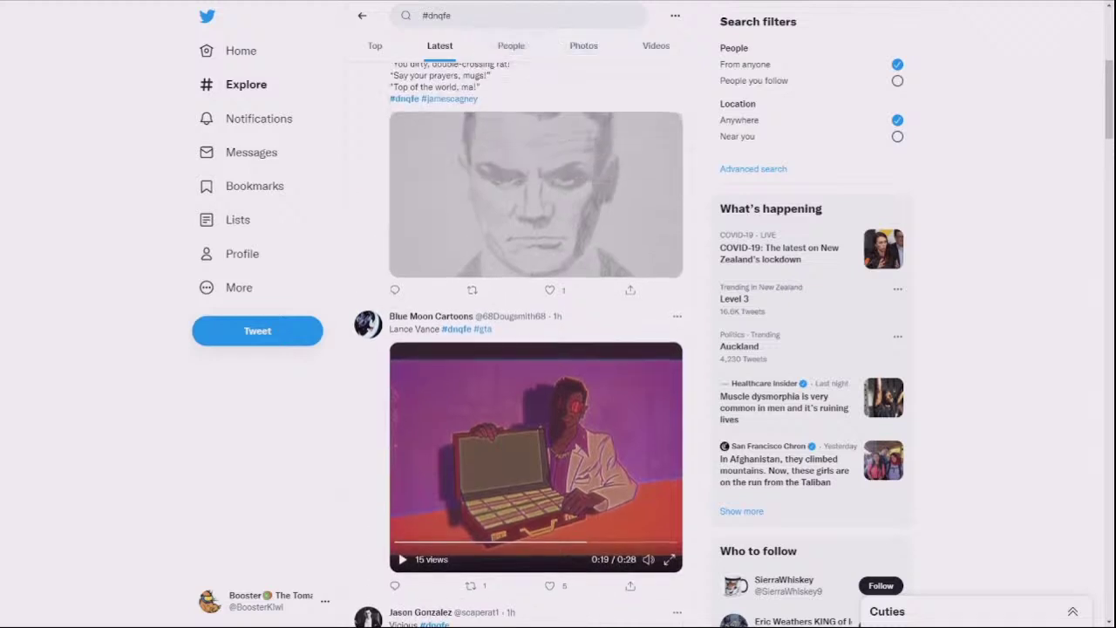
pyautogui.scroll(-2, 537, 344)
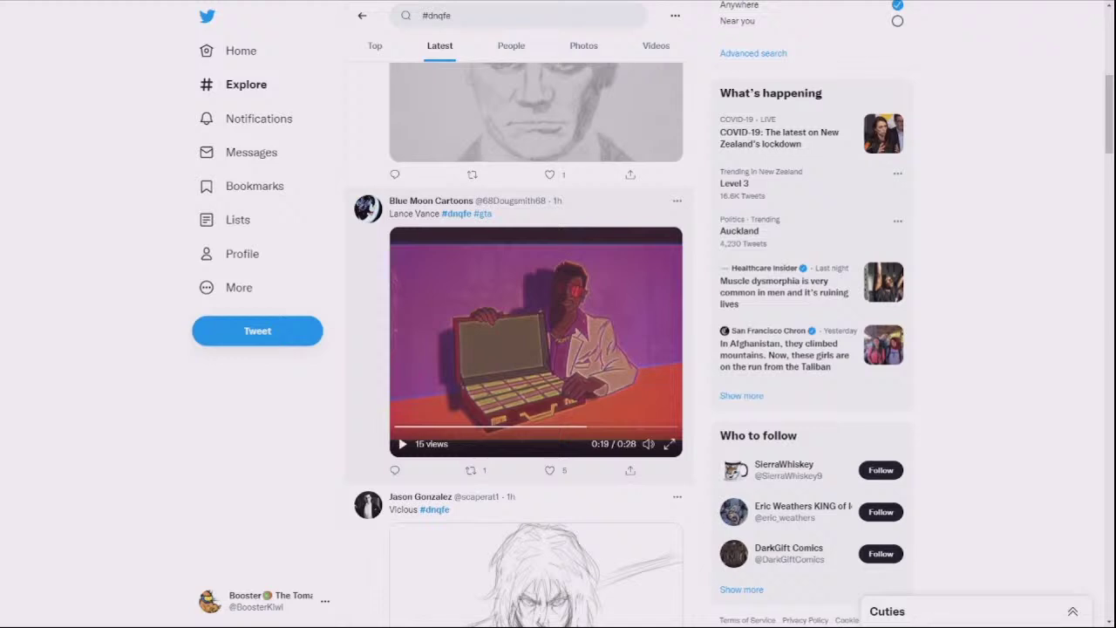
pyautogui.scroll(6, 536, 344)
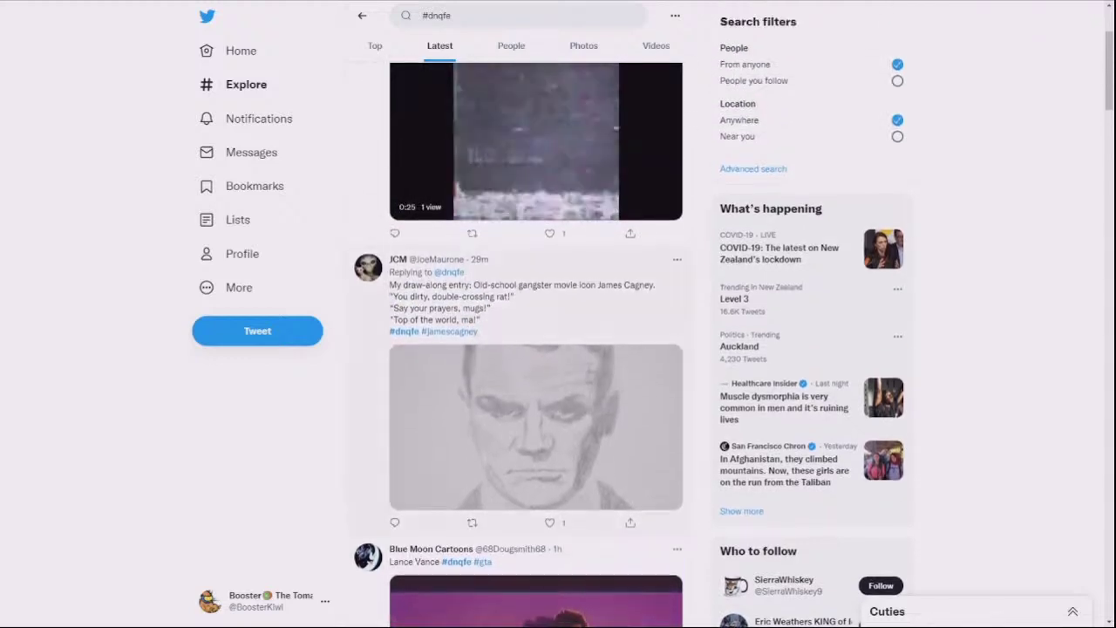
pyautogui.click(536, 427)
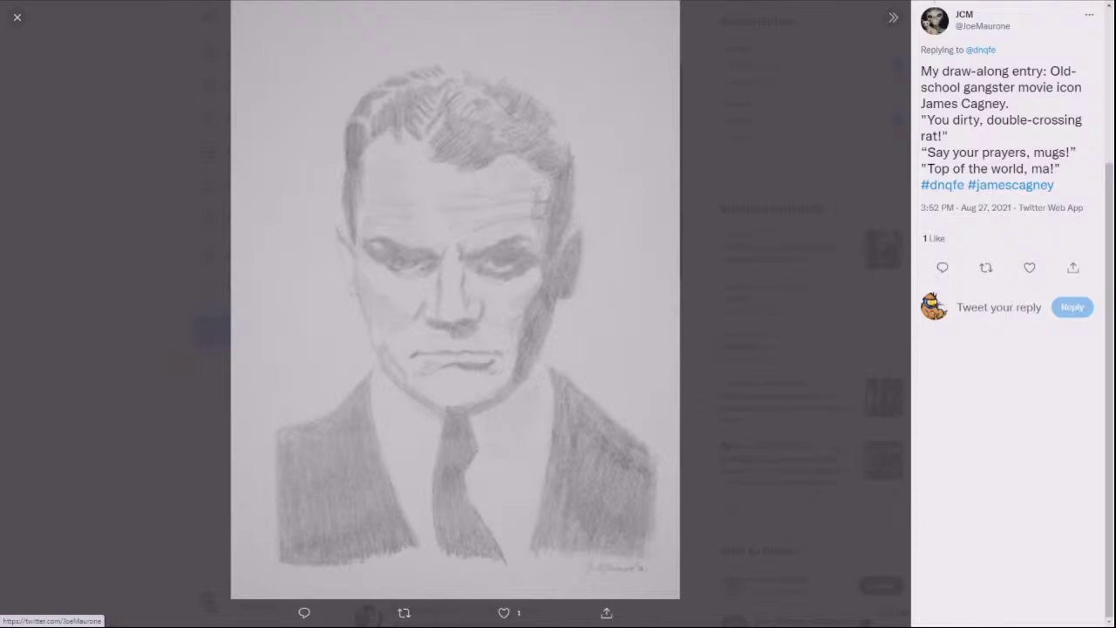
pyautogui.press('Escape')
# Watch the Vice City video of the man in the floral shirt in full screen and return to the feed.
pyautogui.scroll(-1, 537, 349)
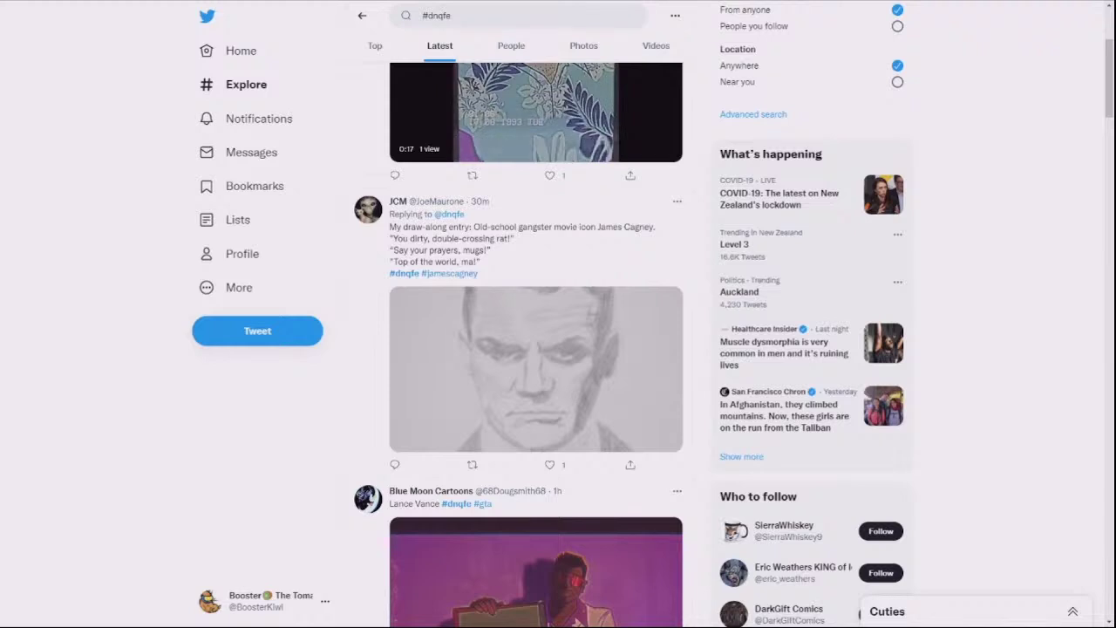
pyautogui.scroll(3, 536, 348)
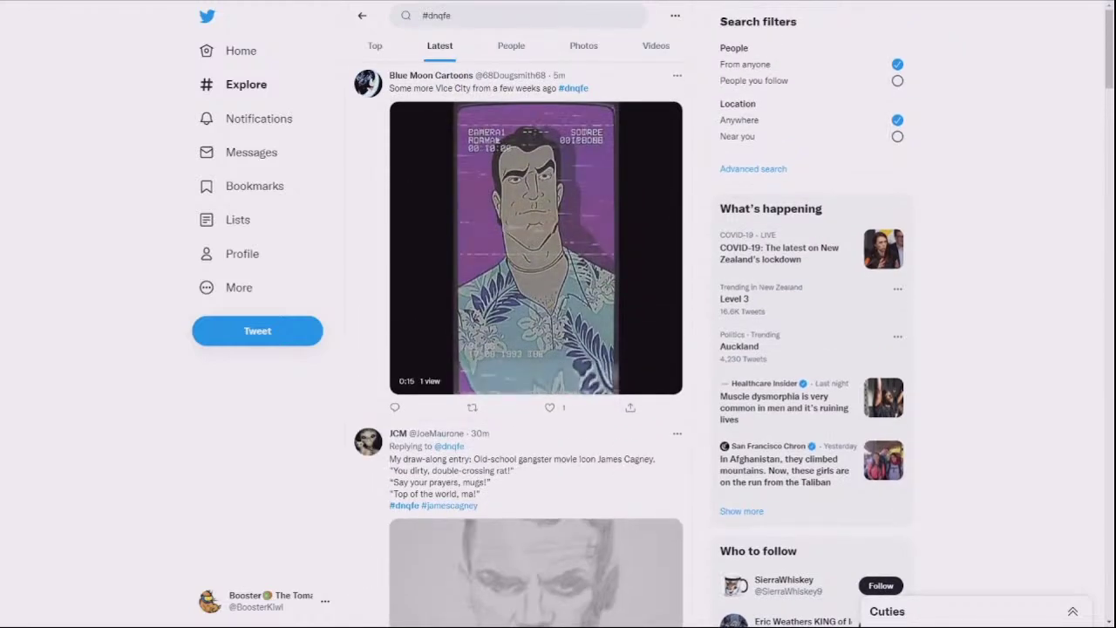
pyautogui.click(668, 381)
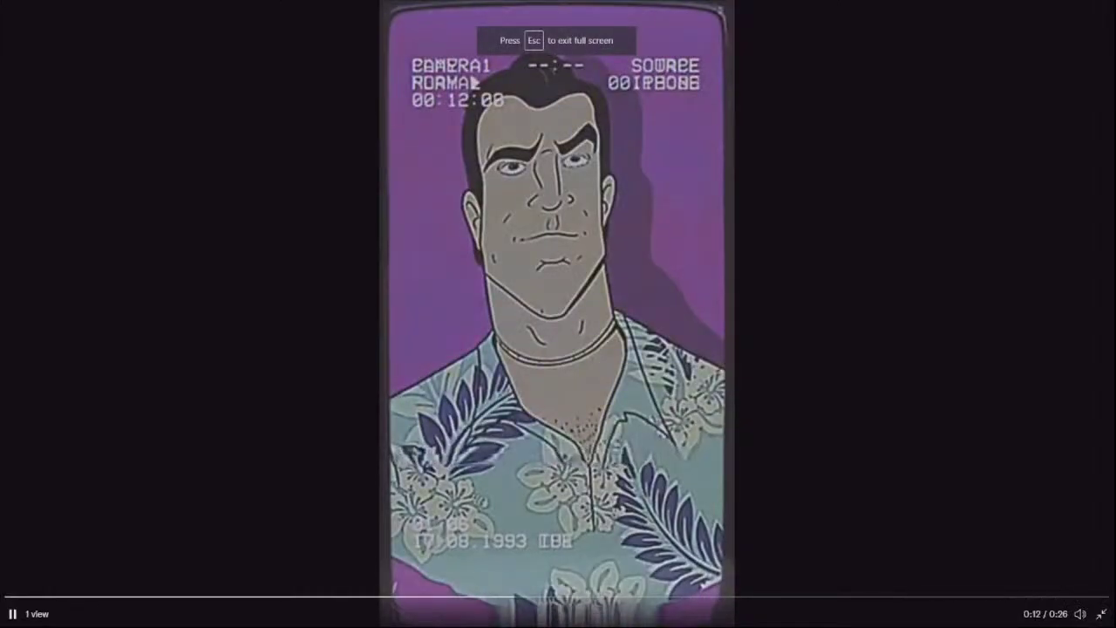
pyautogui.moveTo(1081, 613)
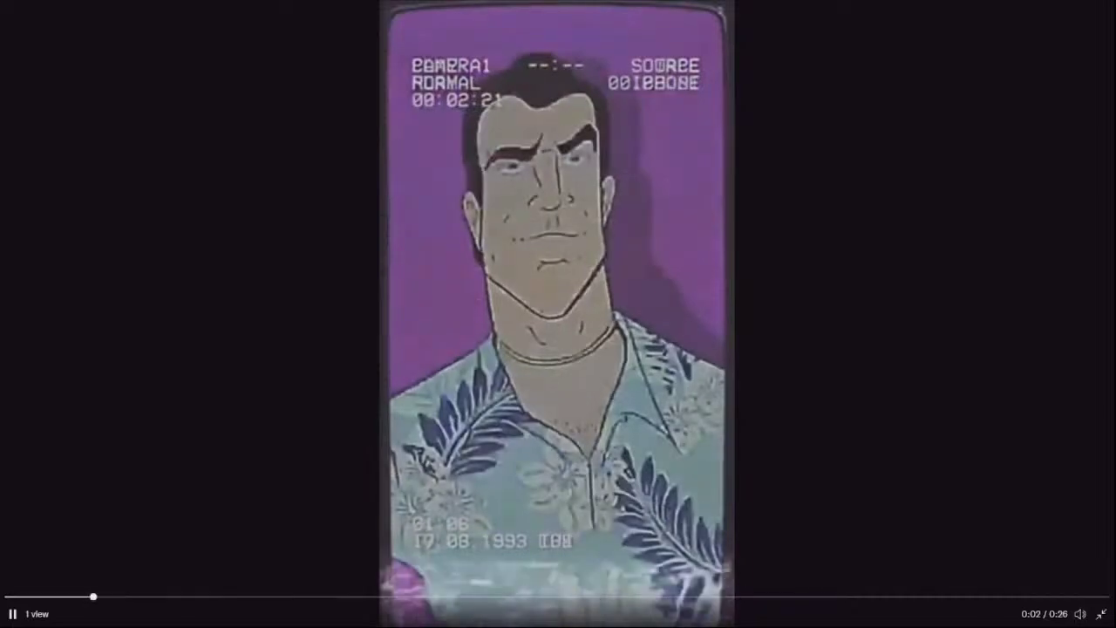
pyautogui.moveTo(1079, 613)
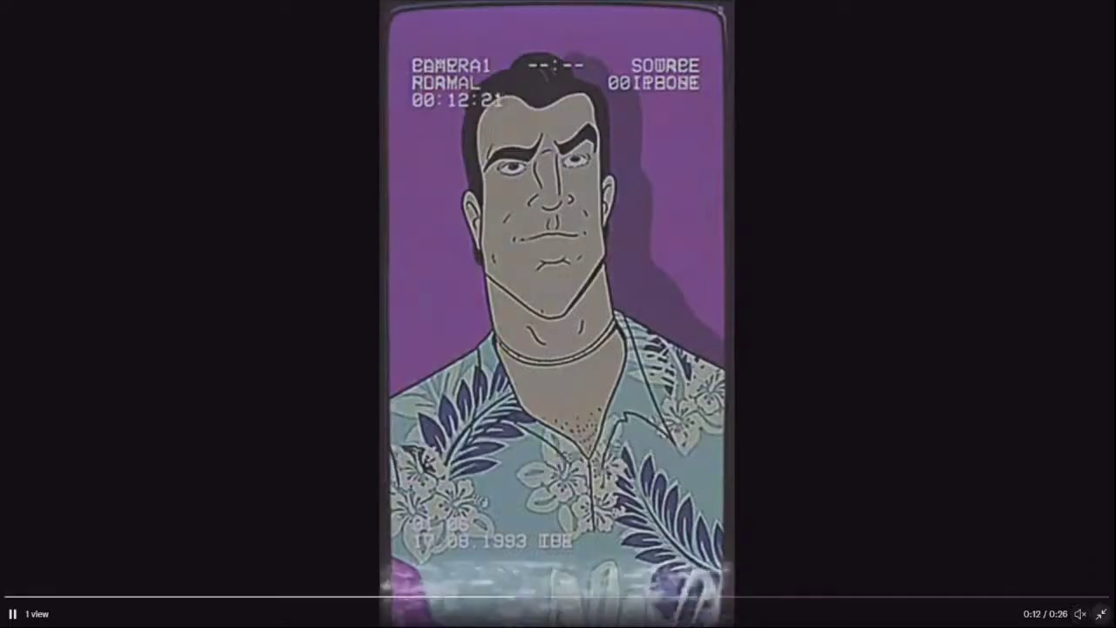
pyautogui.click(1101, 614)
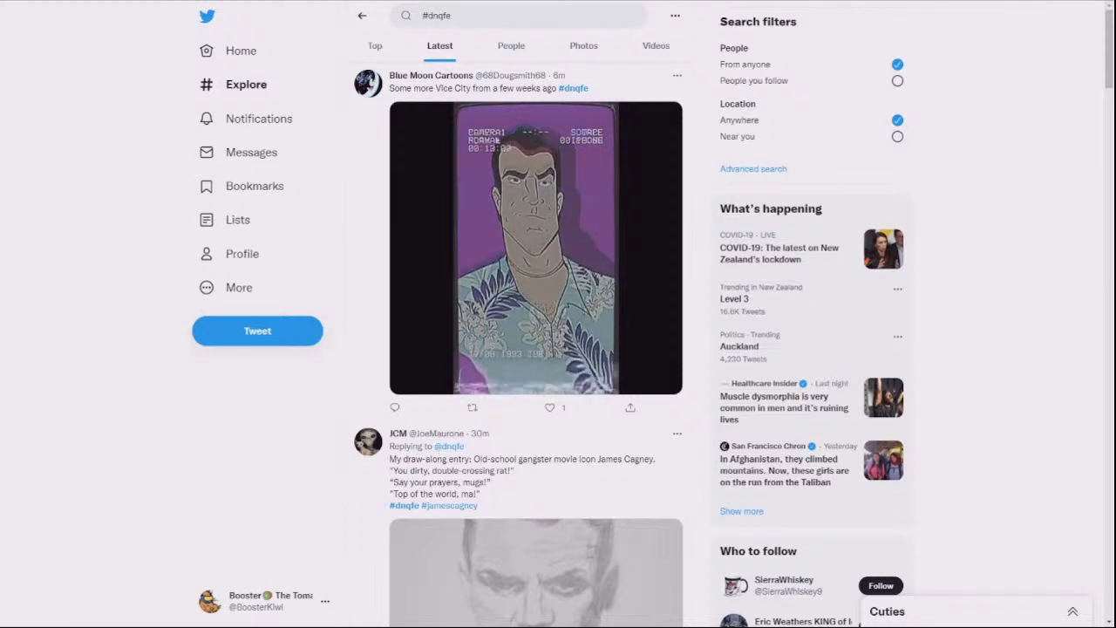
# Look through the latest #dnqfe posts for other draw-along artwork.
pyautogui.scroll(-8, 536, 348)
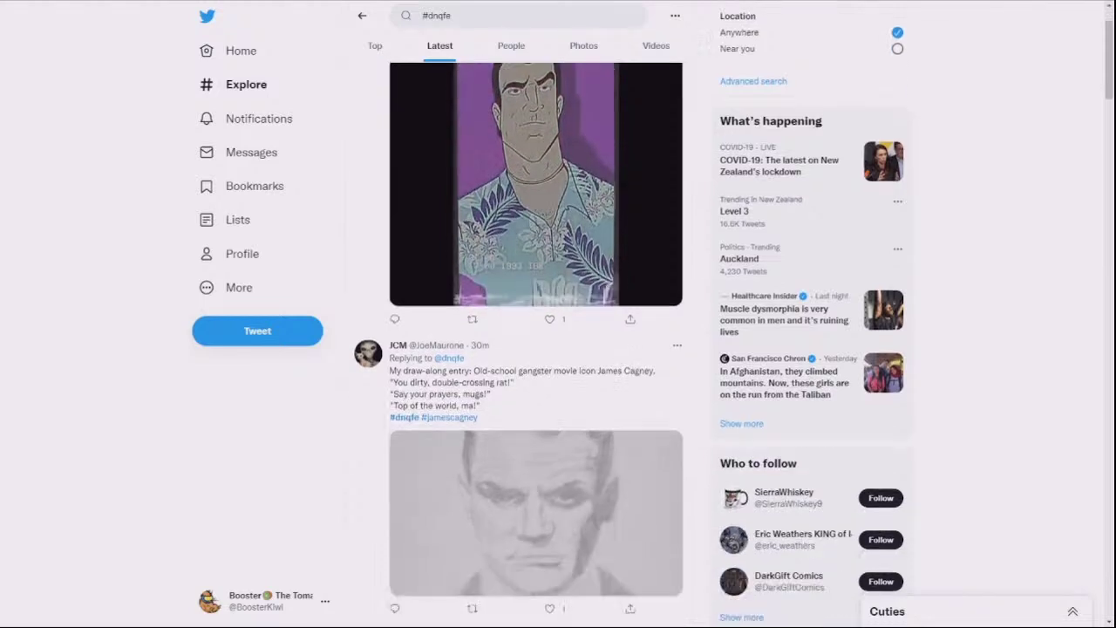
pyautogui.scroll(-3, 536, 349)
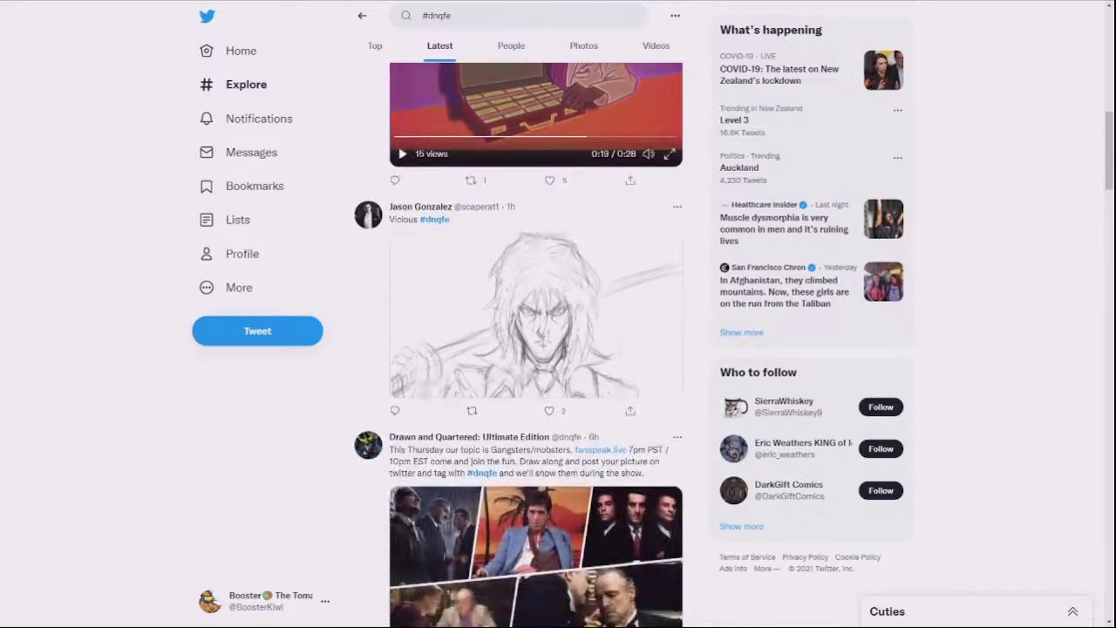
pyautogui.scroll(5, 536, 348)
pyautogui.scroll(4, 536, 348)
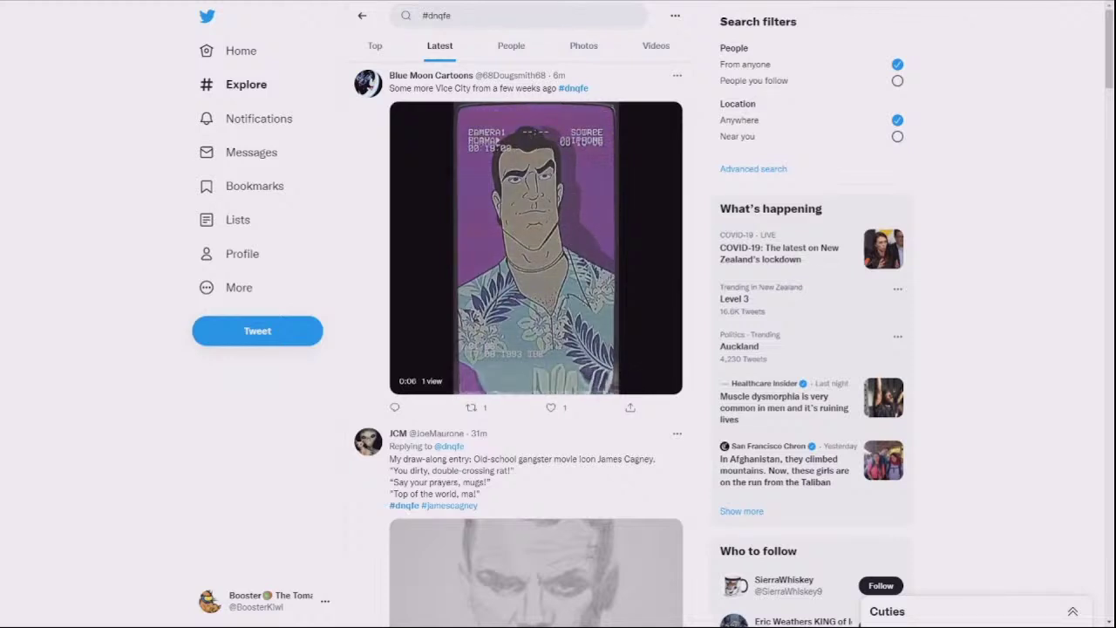
pyautogui.scroll(-2, 537, 349)
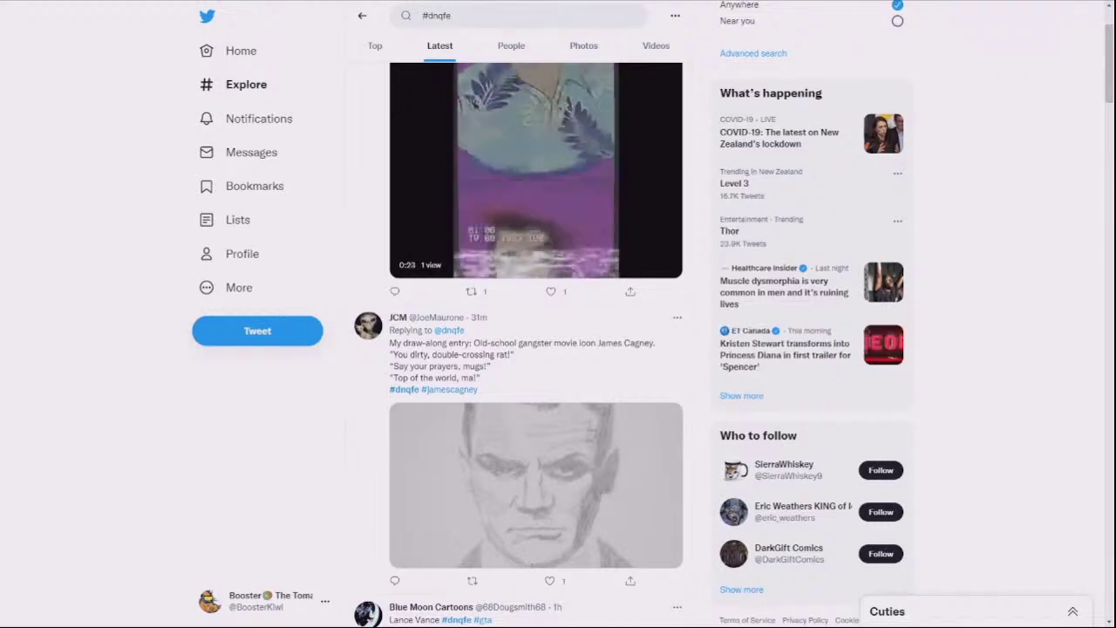
pyautogui.scroll(-6, 536, 349)
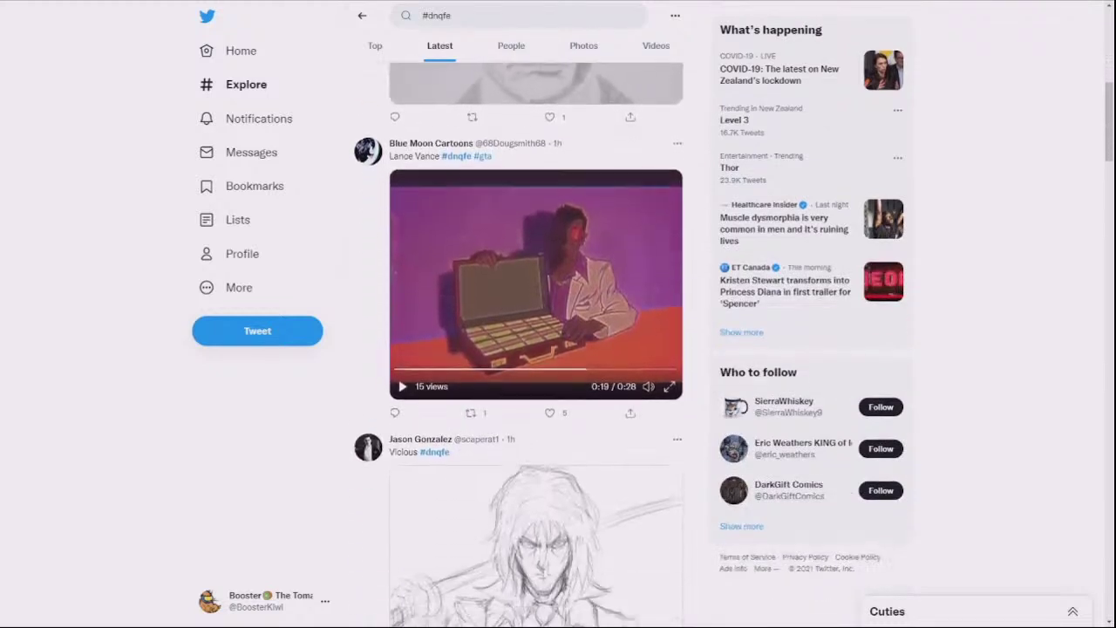
pyautogui.scroll(1, 536, 348)
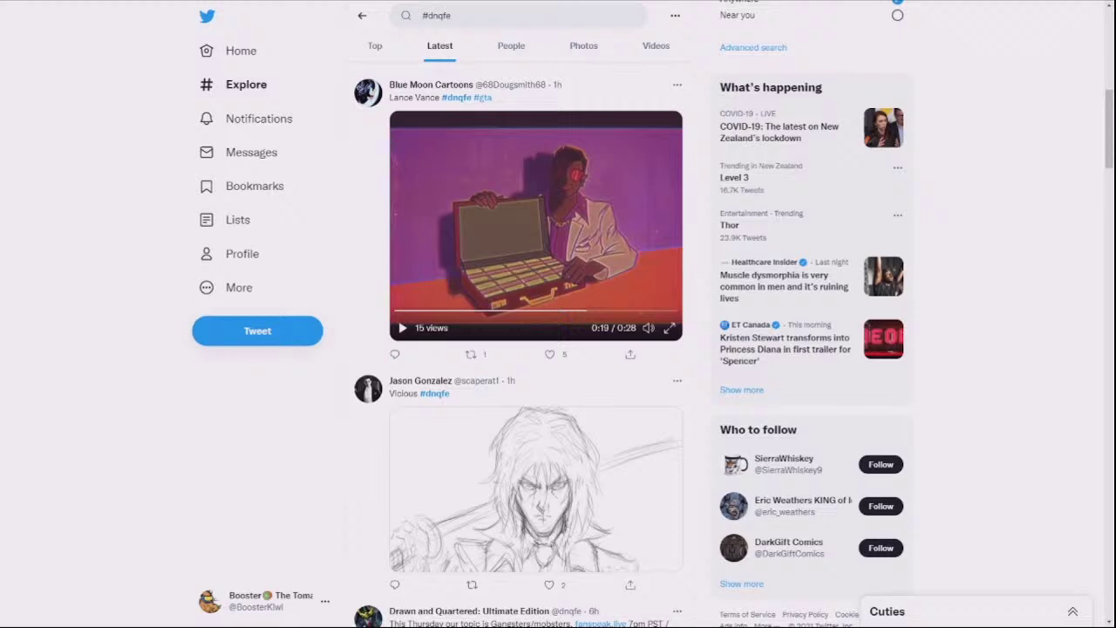
pyautogui.scroll(6, 95, 271)
pyautogui.rightClick(94, 271)
pyautogui.press('Escape')
pyautogui.scroll(2, 536, 348)
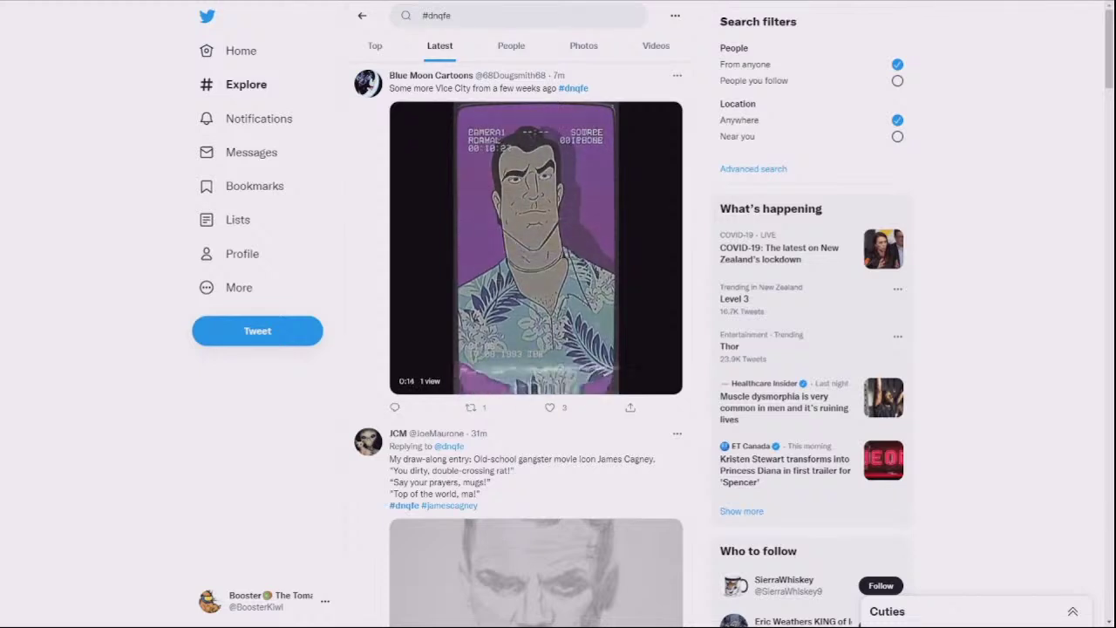
pyautogui.scroll(-6, 535, 349)
pyautogui.scroll(-2, 536, 349)
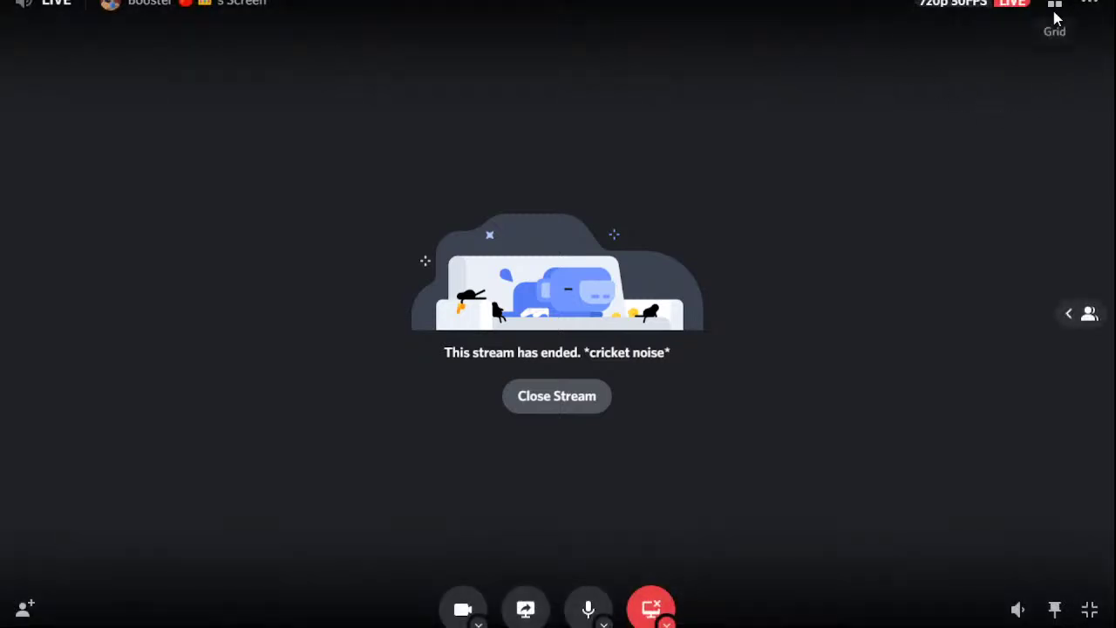
# Show all call participants and their shared screens in the grid layout, after viewing the getaway-car artwork.
pyautogui.click(1055, 9)
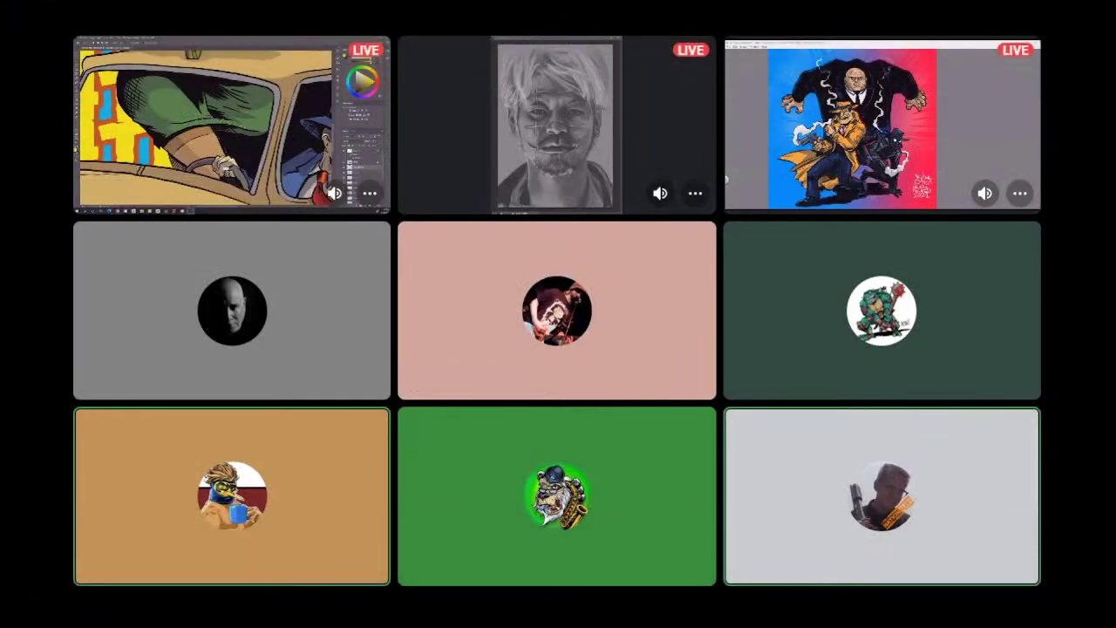
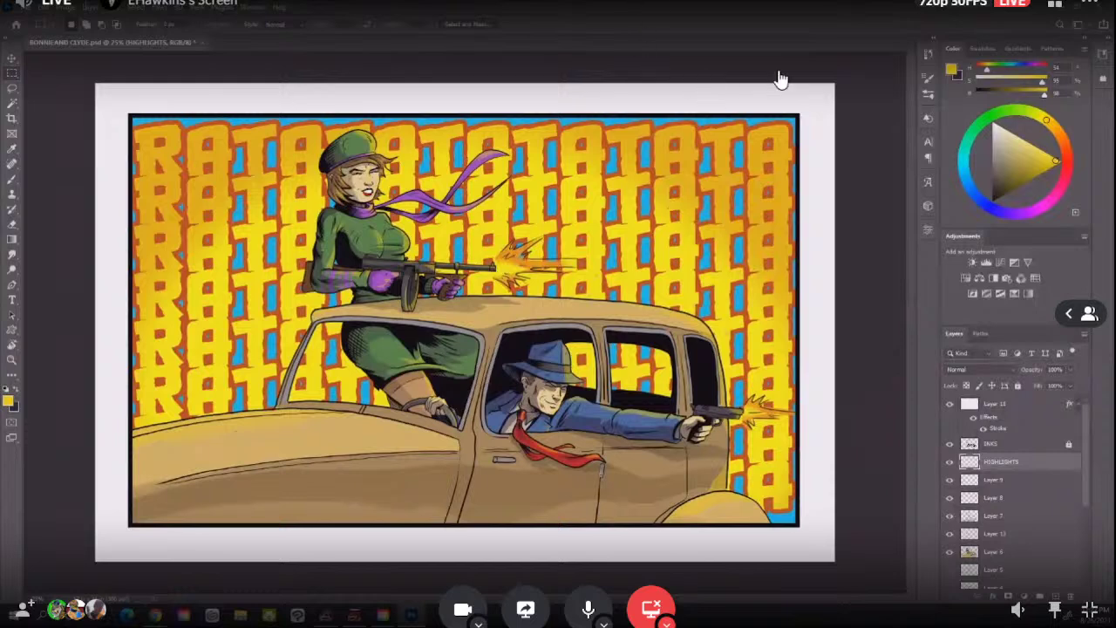
pyautogui.click(1055, 7)
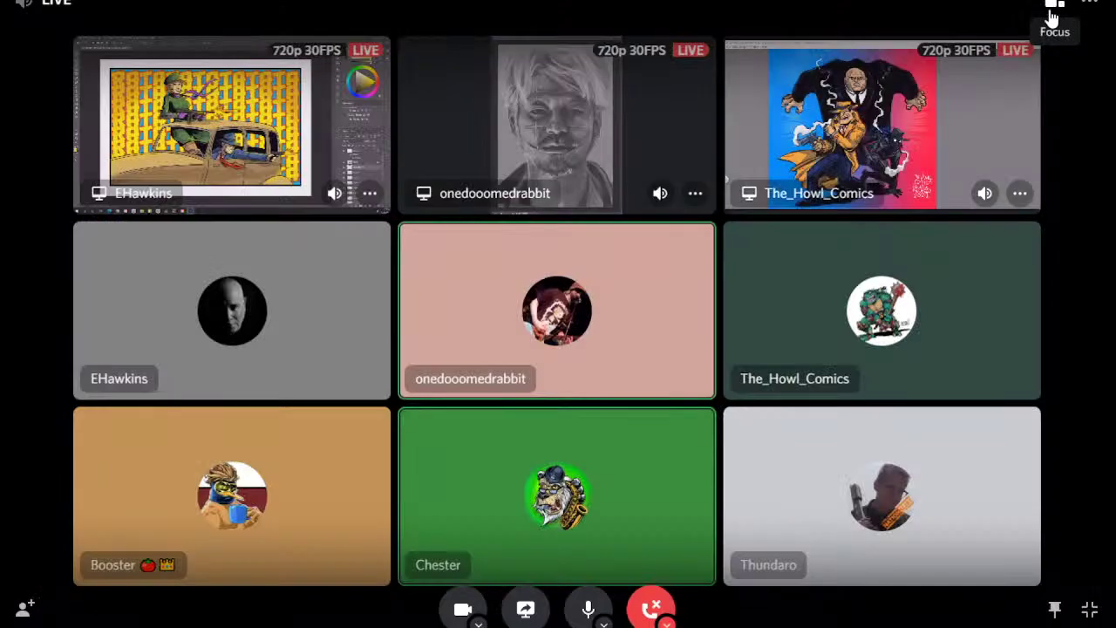